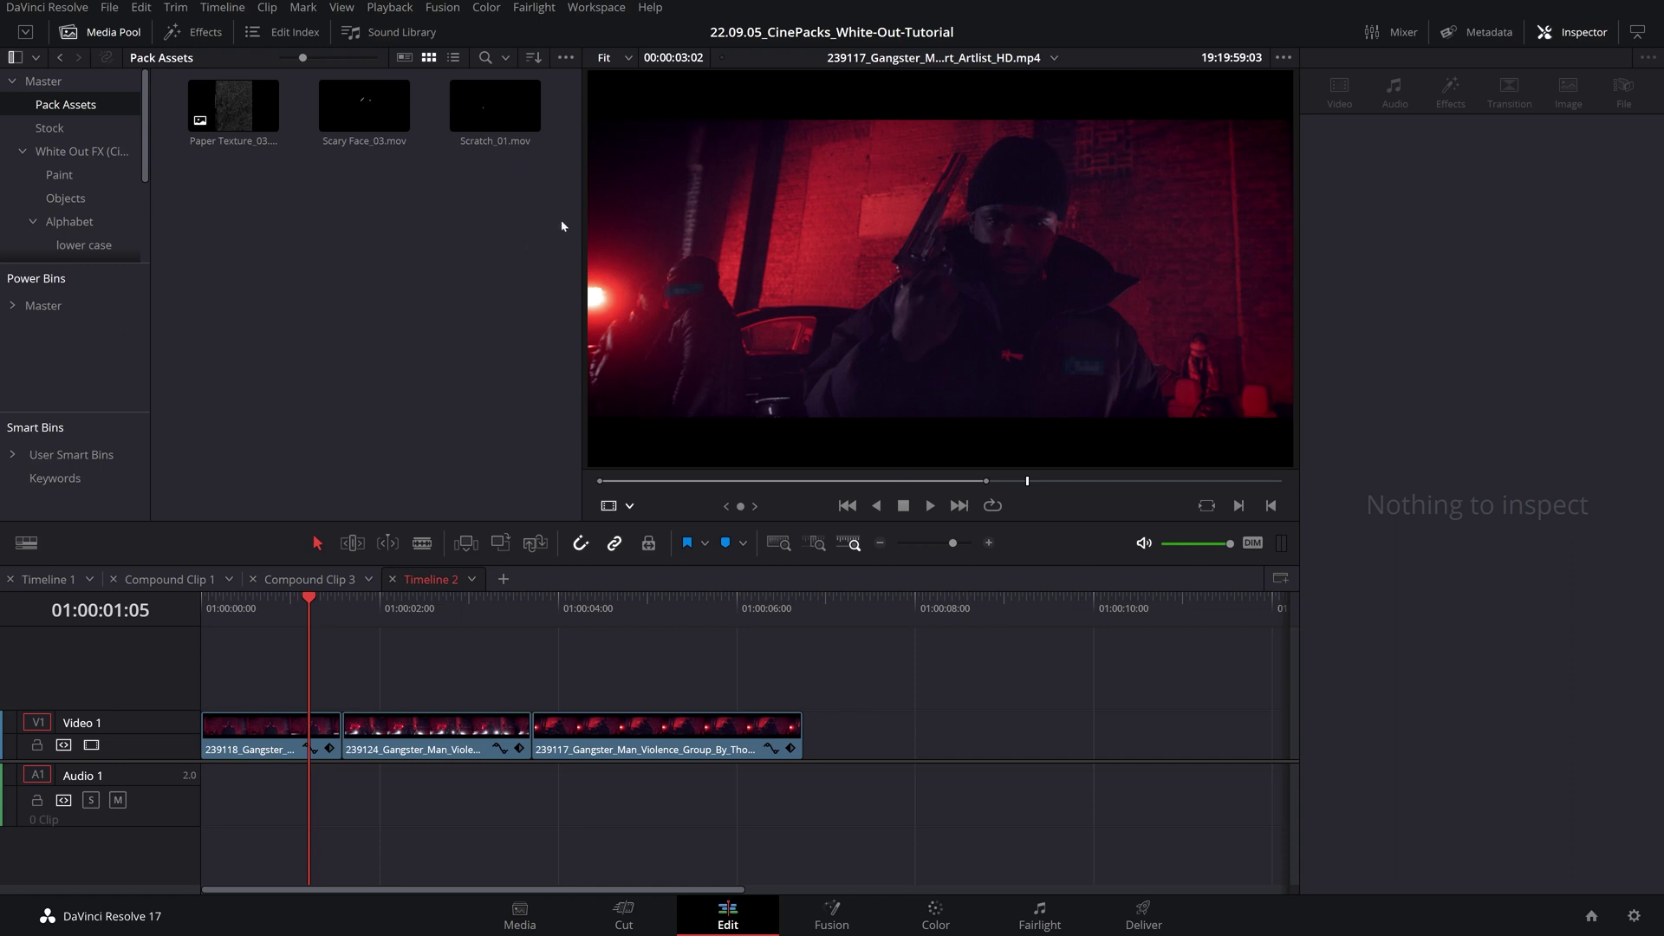
# - Open the Paper Textures bin in the White Out FX asset folder
pyautogui.click(219, 111)
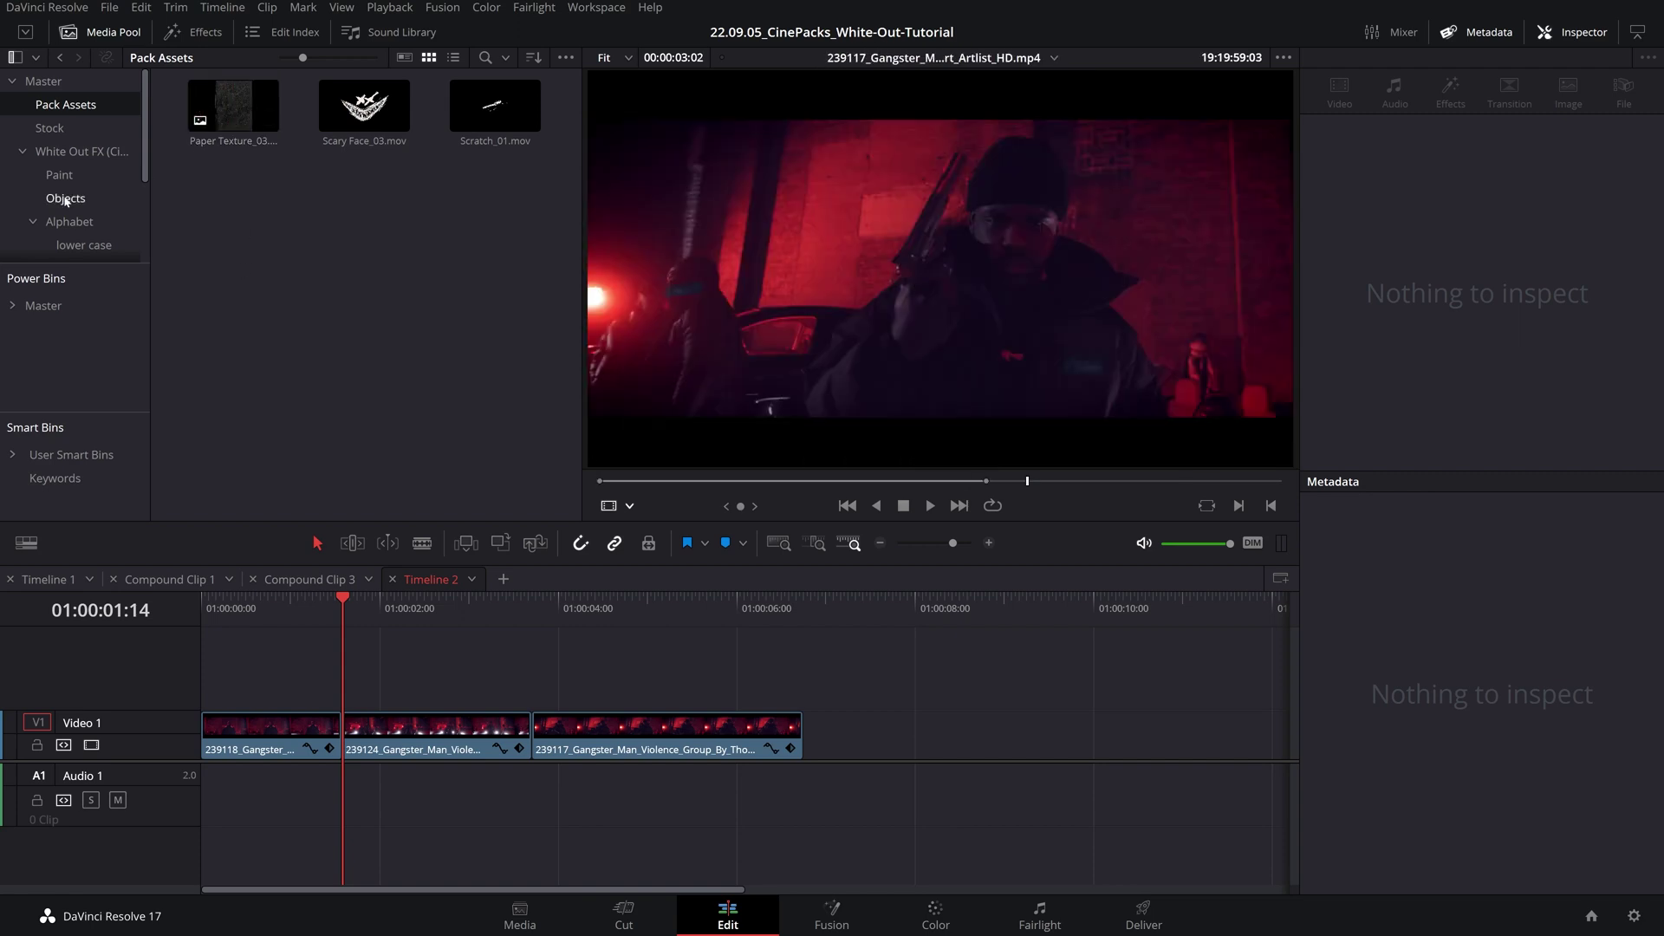
pyautogui.scroll(-3, 65, 201)
pyautogui.scroll(-1, 65, 201)
pyautogui.click(83, 251)
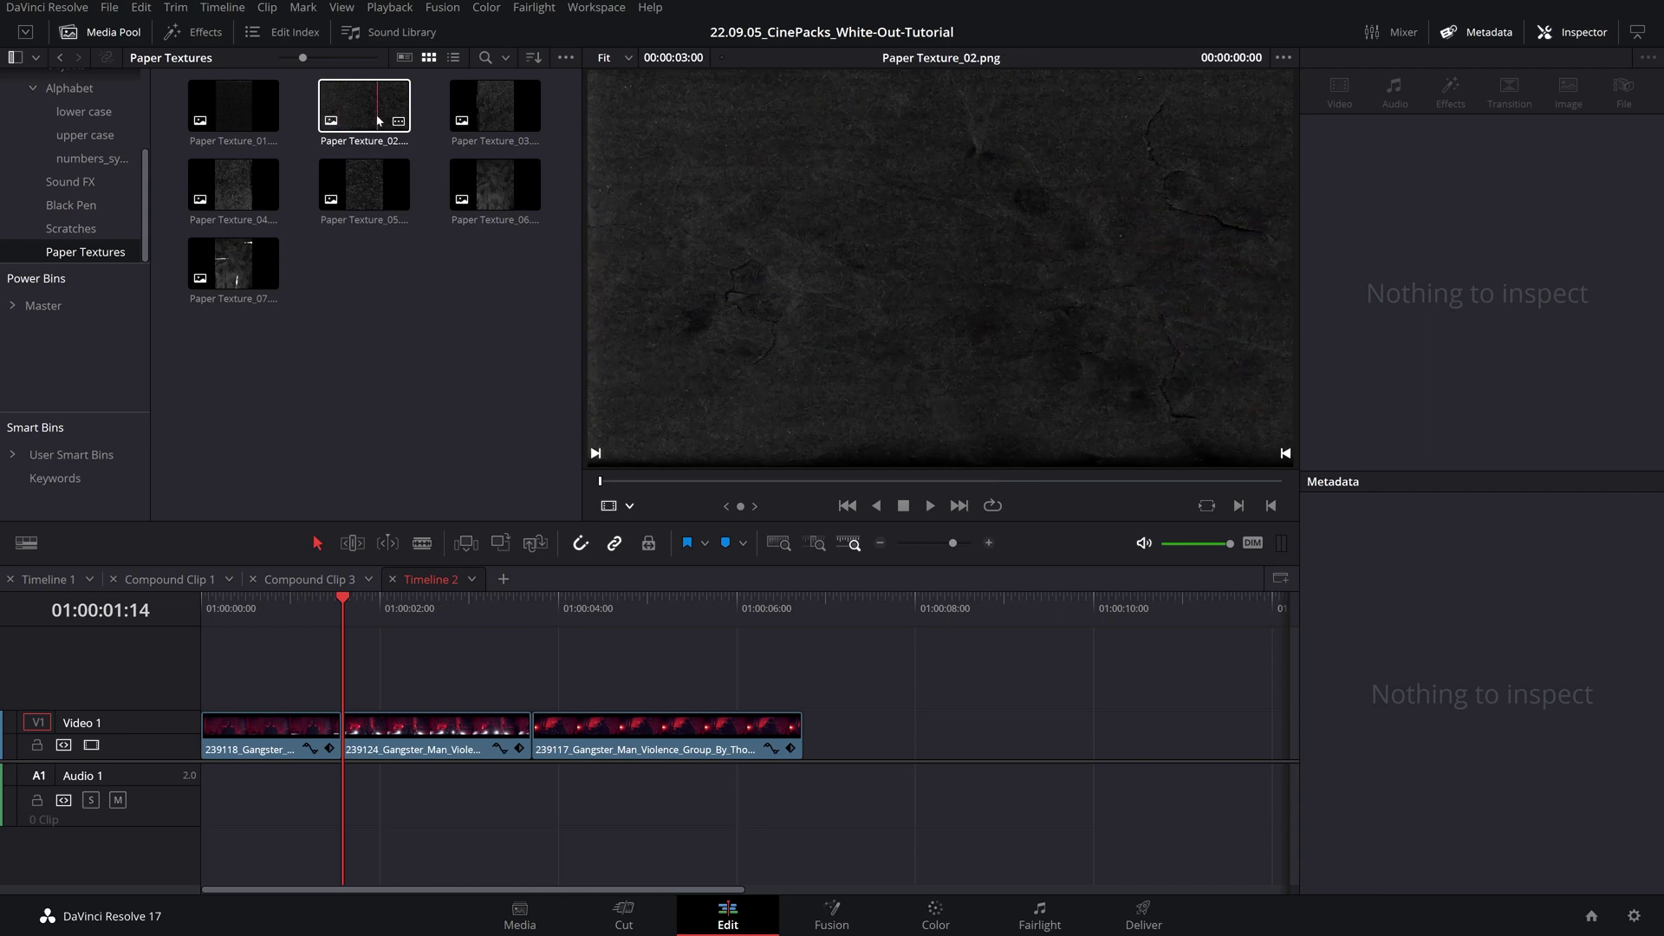
# - Place Paper Texture_04.png on a track above the clips, and rotate and enlarge it to cover the frame
pyautogui.moveTo(247, 197); pyautogui.dragTo(495, 687)
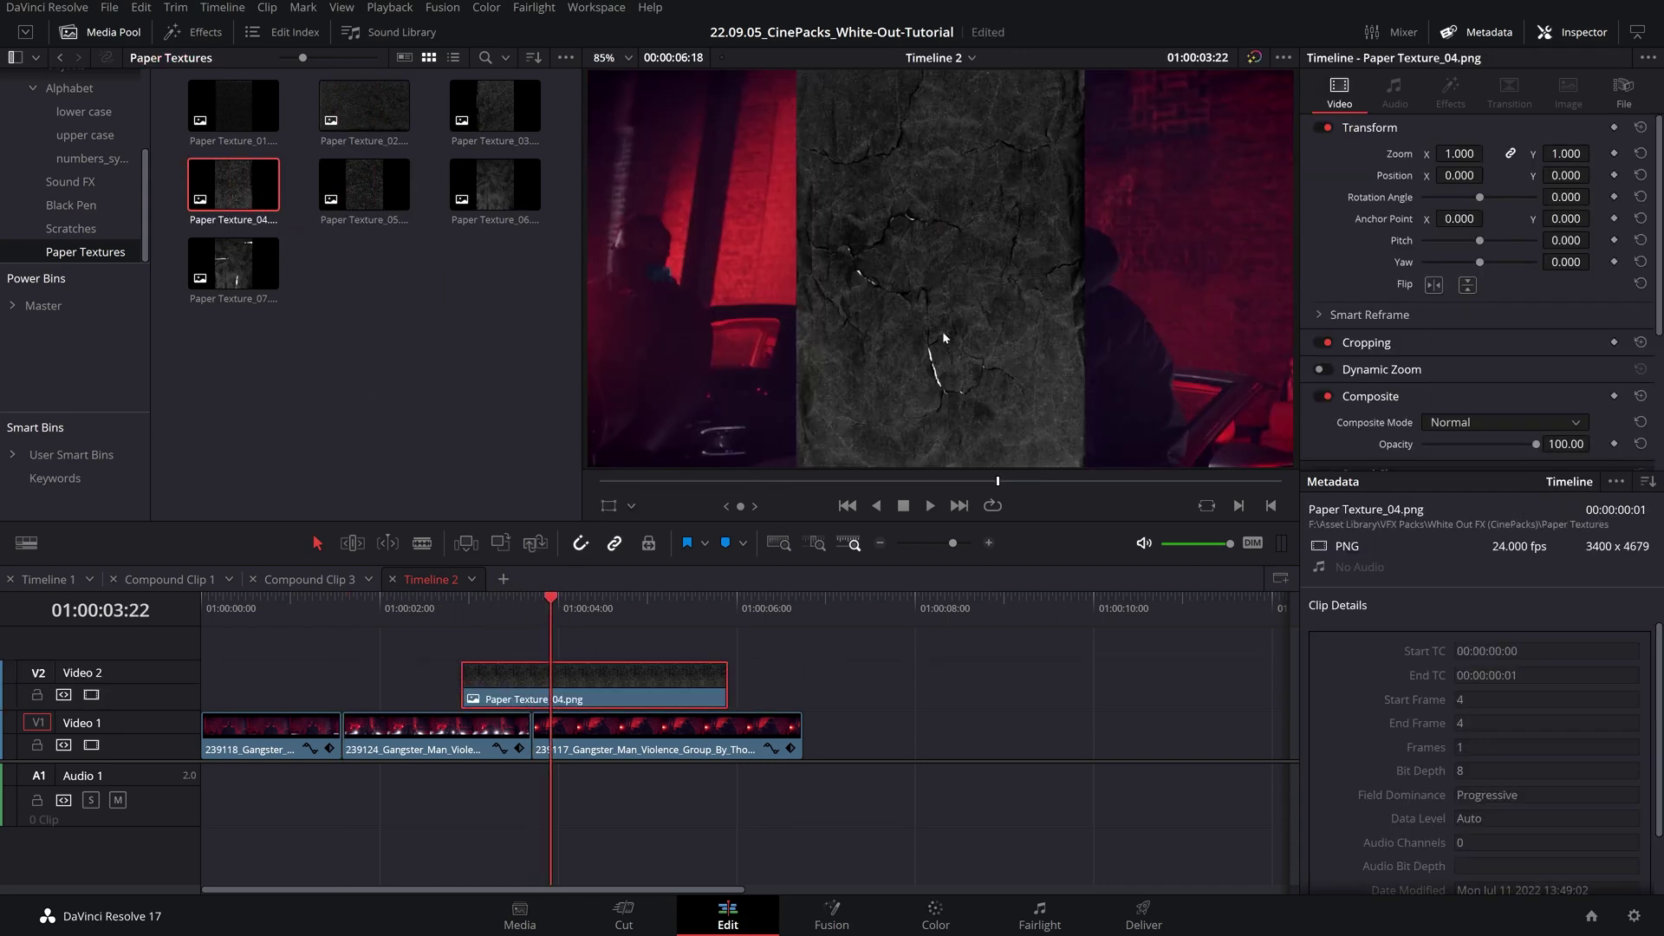
pyautogui.click(609, 506)
pyautogui.moveTo(799, 469)
pyautogui.mouseDown()
pyautogui.moveTo(884, 382)
pyautogui.moveTo(802, 464)
pyautogui.mouseUp()
pyautogui.moveTo(941, 182); pyautogui.dragTo(1018, 221)
pyautogui.moveTo(1167, 204); pyautogui.dragTo(1274, 139)
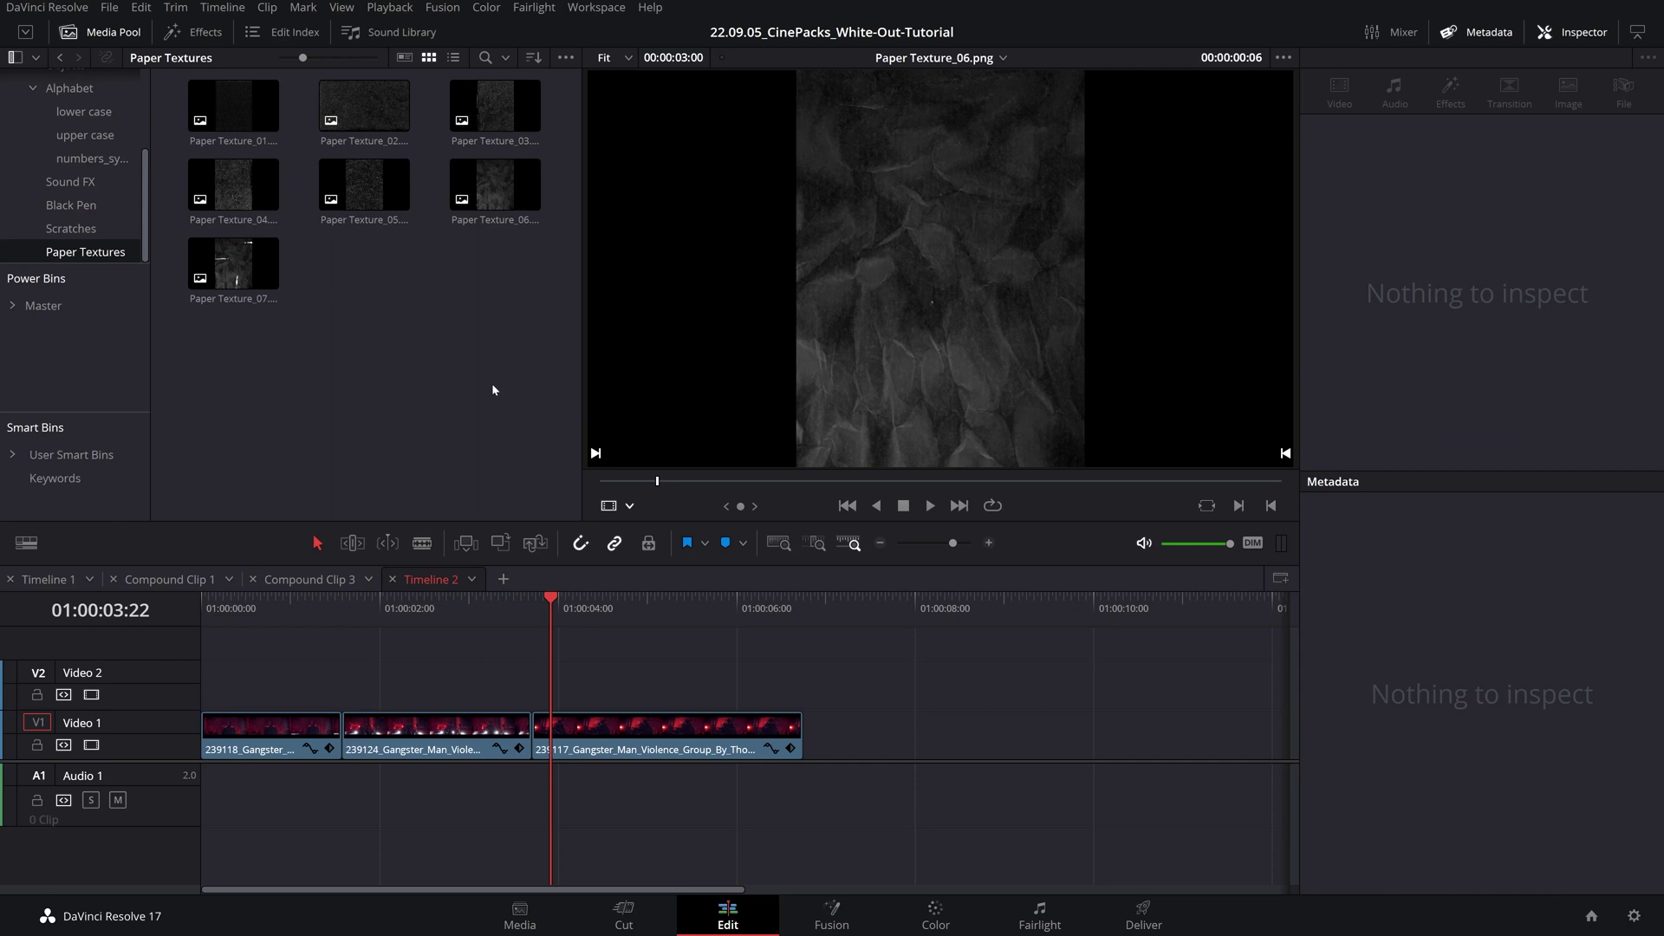
# - Select all seven paper textures in the bin, set their rotation angle to 90 and increase their zoom to fill the frame
pyautogui.click(499, 169)
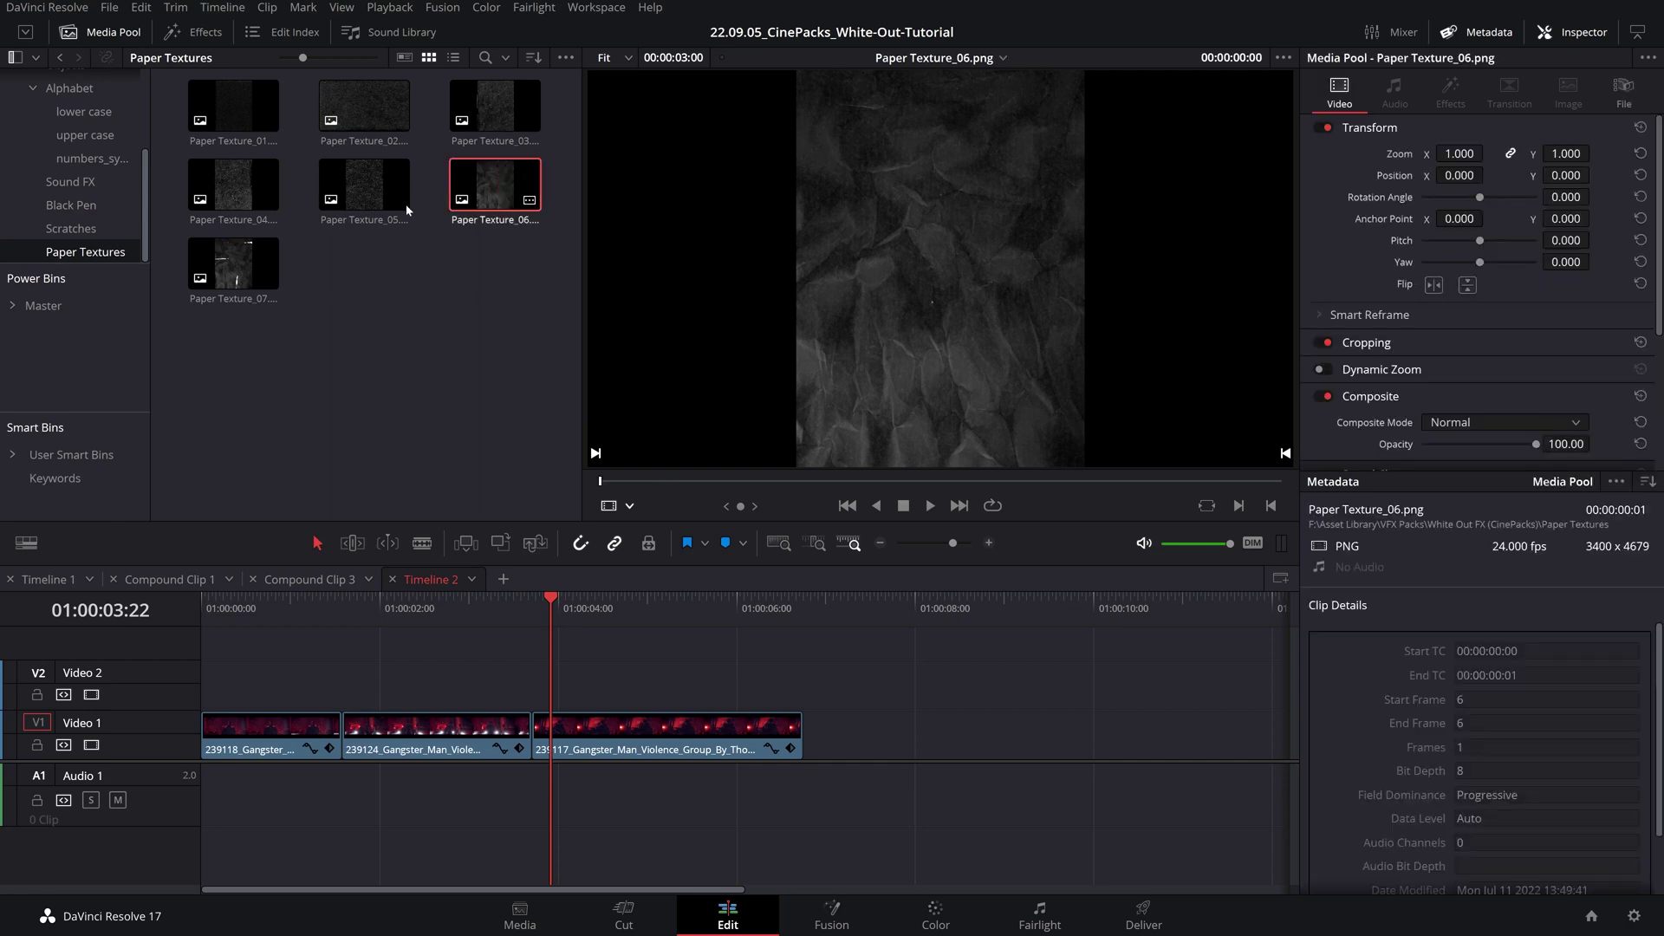
pyautogui.moveTo(507, 361); pyautogui.dragTo(186, 108)
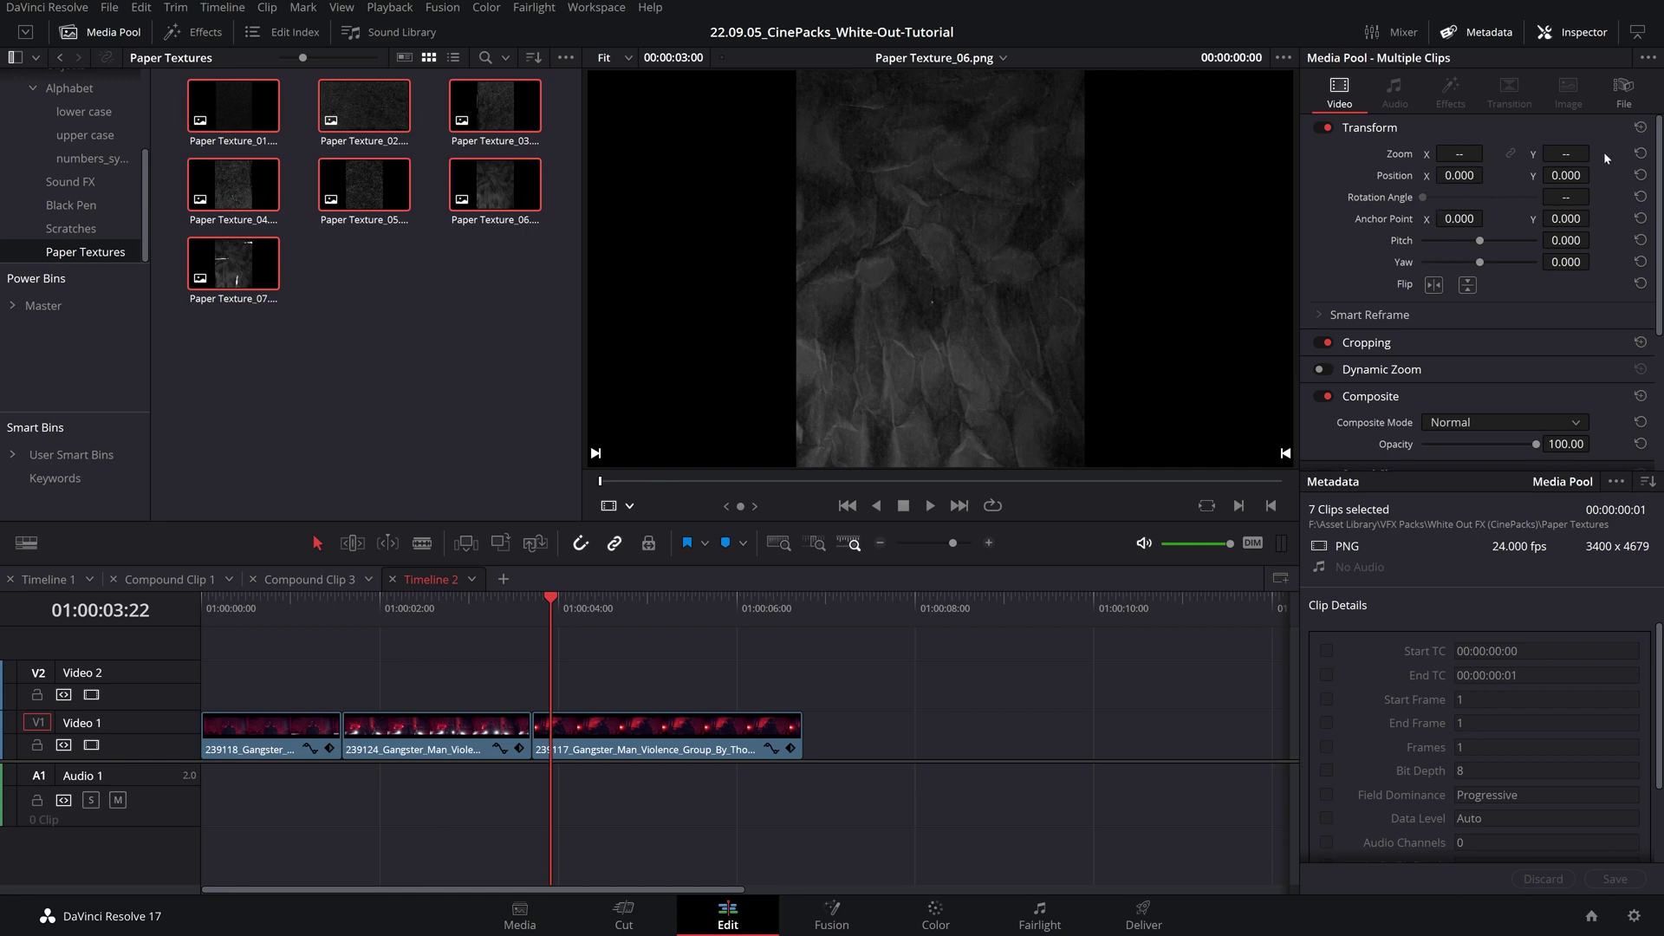
pyautogui.click(1576, 180)
pyautogui.click(1565, 196)
pyautogui.write('90')
pyautogui.press('Return')
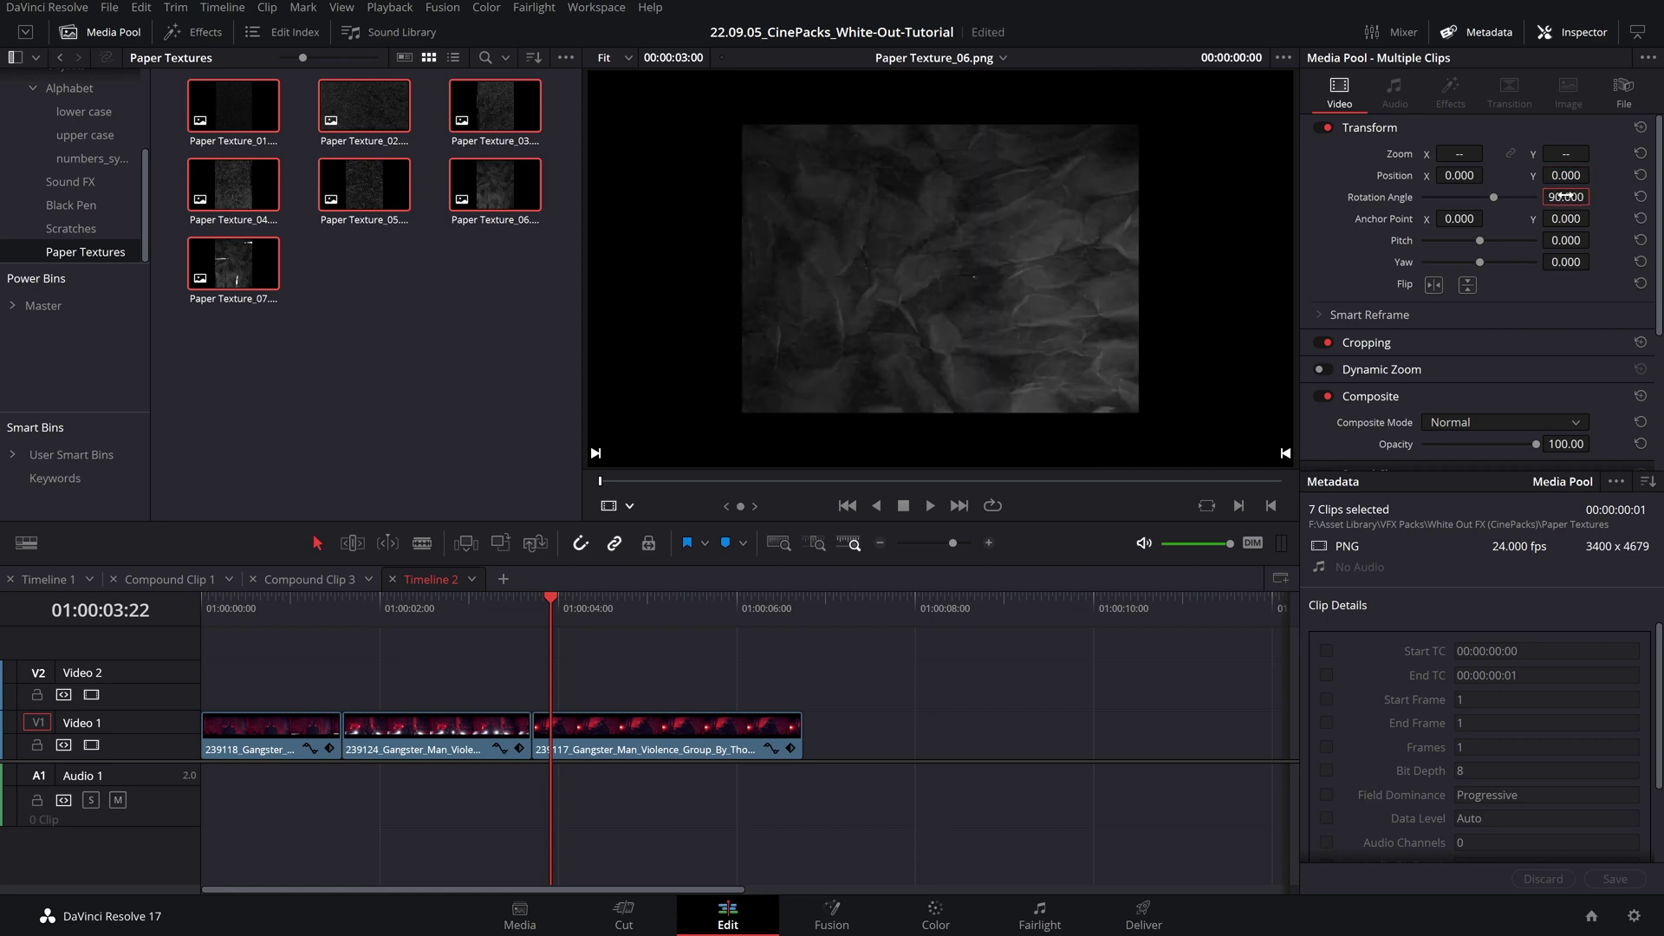
pyautogui.moveTo(1460, 154); pyautogui.dragTo(1498, 154)
# - Try a rotated paper texture from the bin on the track above the clips
pyautogui.click(692, 670)
pyautogui.moveTo(234, 183); pyautogui.dragTo(427, 611)
pyautogui.click(503, 691)
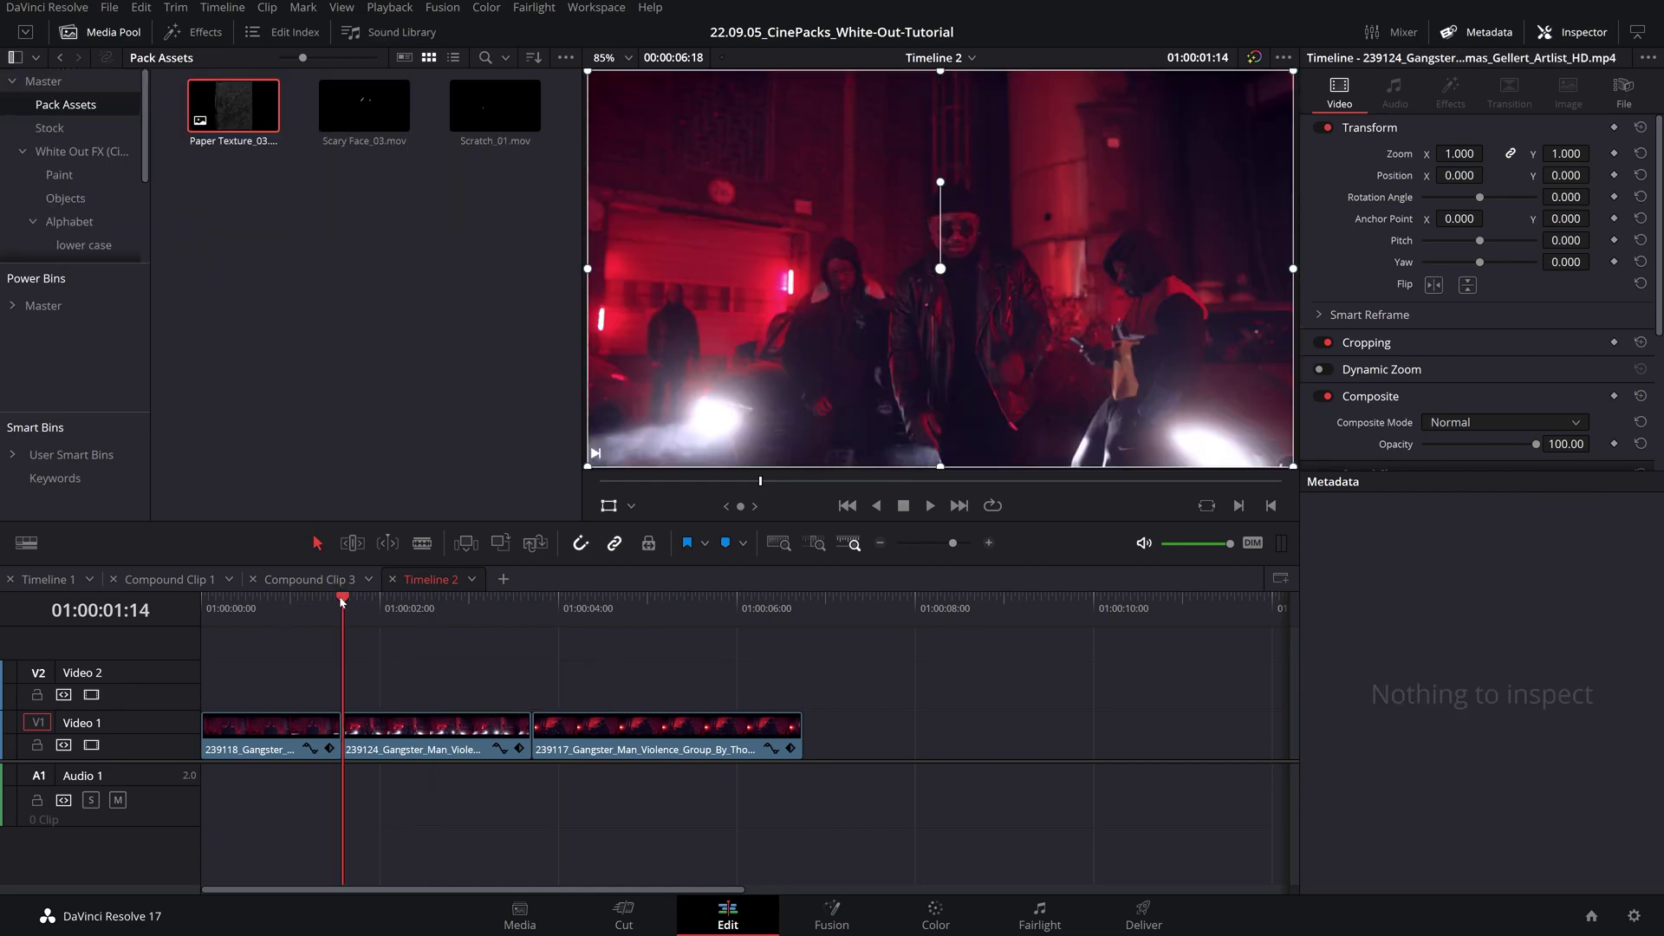
# - Move the third clip away to open a gap, and split the second clip at 01:00:03:00
pyautogui.moveTo(355, 604); pyautogui.dragTo(468, 624)
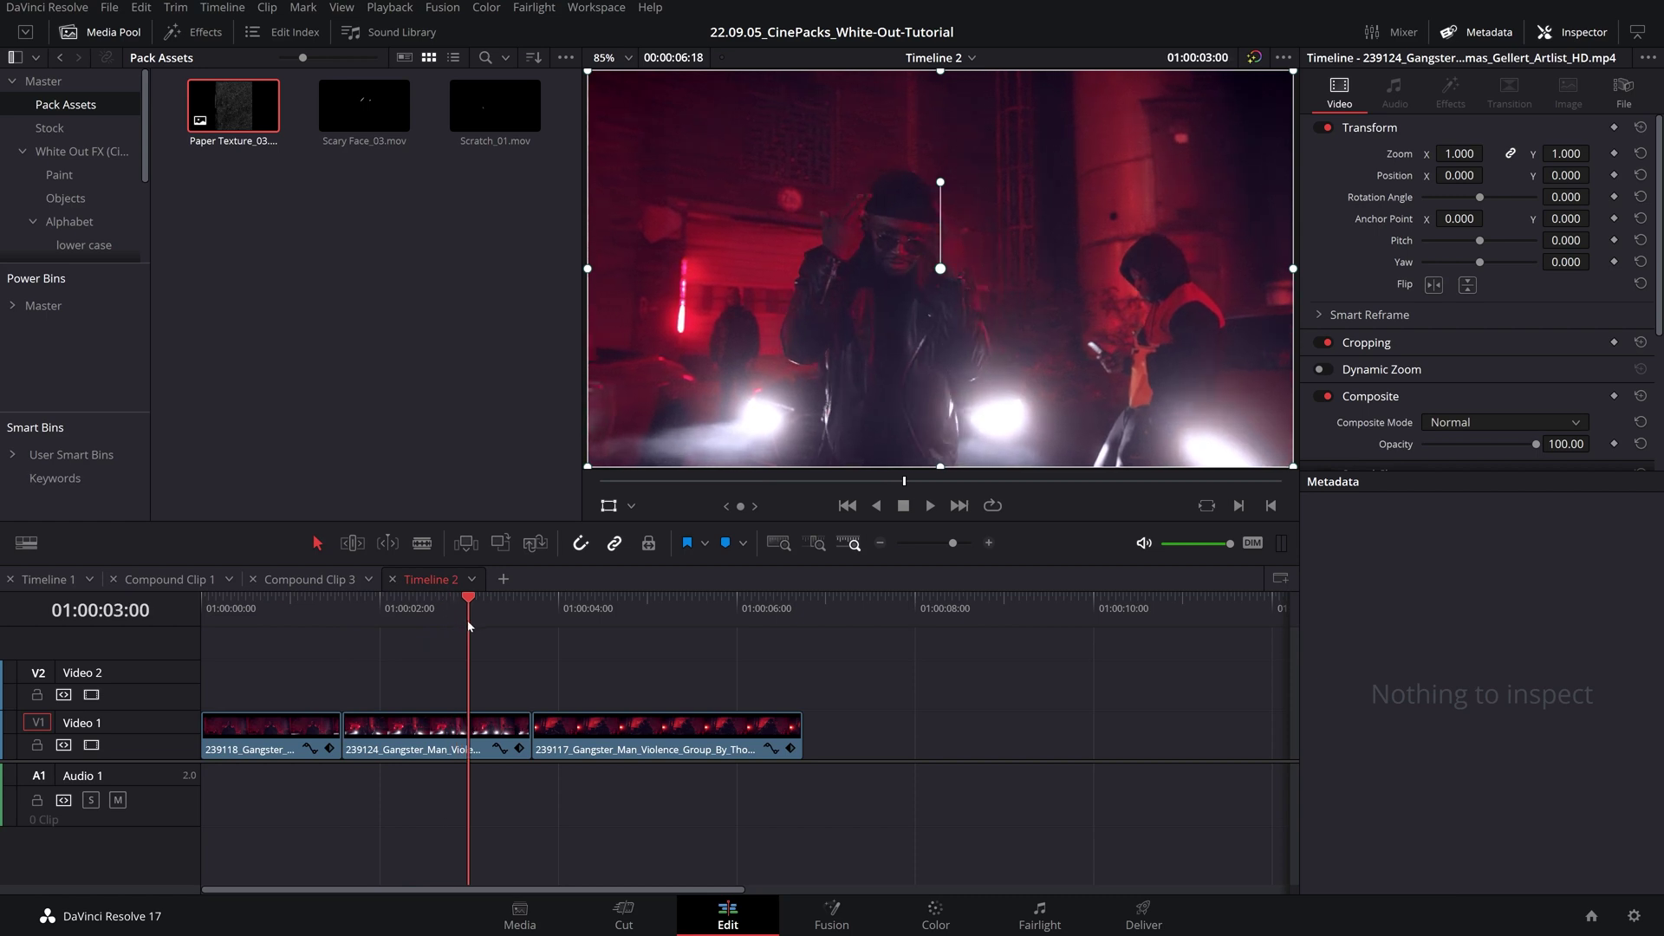
pyautogui.moveTo(637, 735); pyautogui.dragTo(912, 735)
pyautogui.click(519, 732)
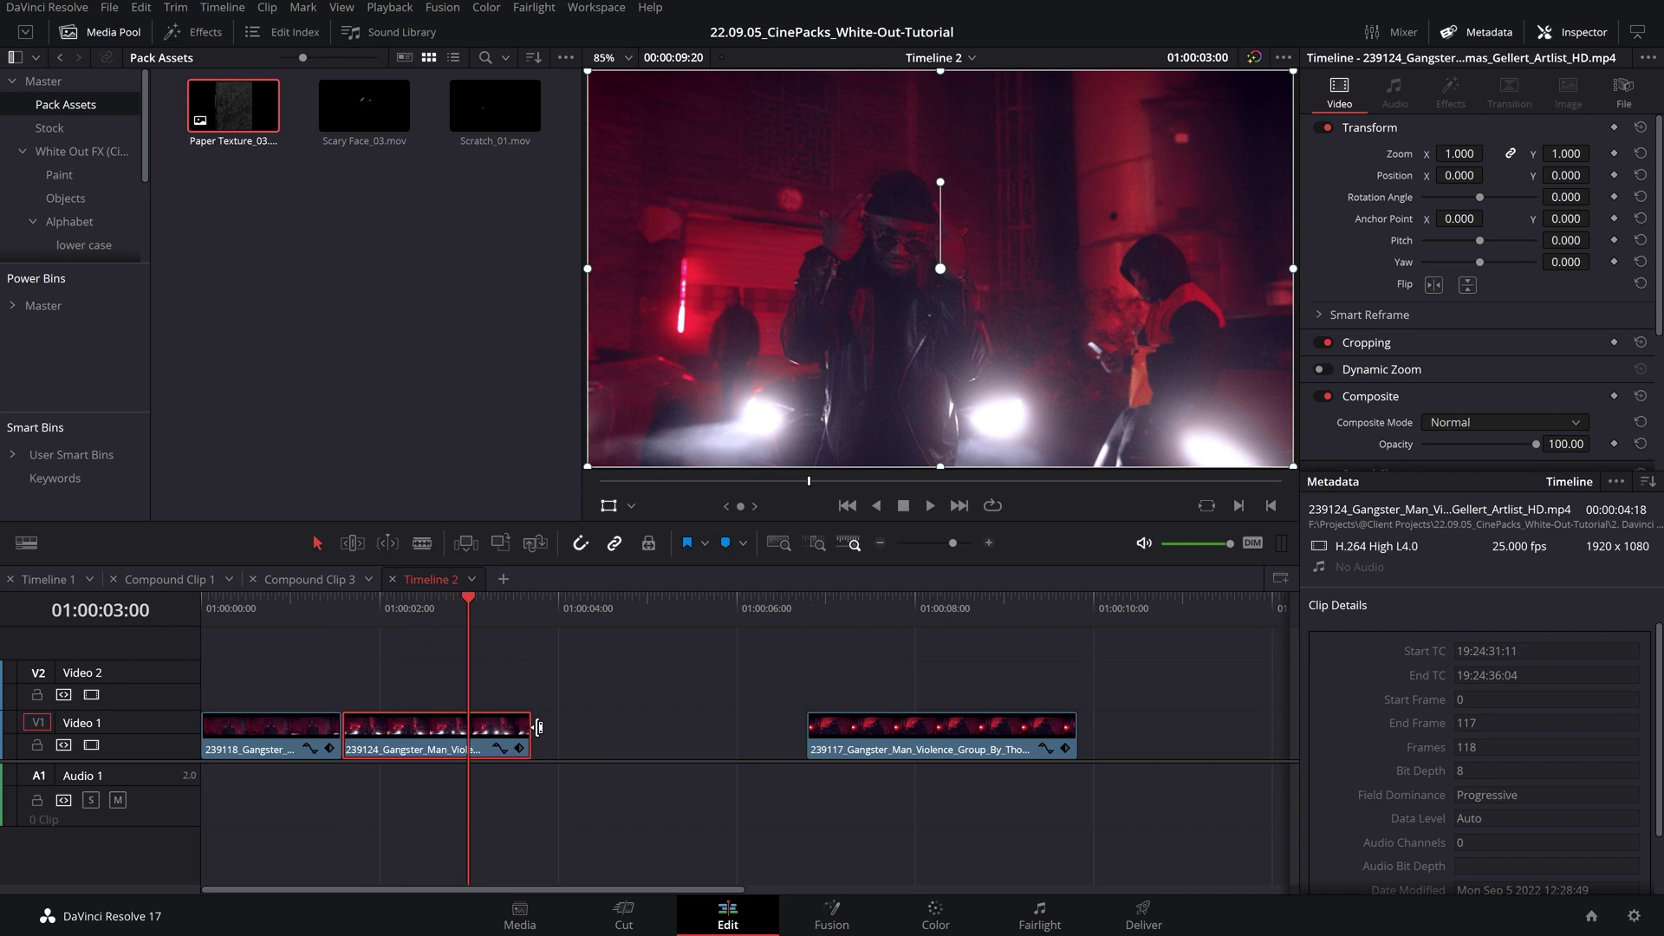
pyautogui.hotkey('ctrl', 'b')
pyautogui.hotkey('ctrl', '=')
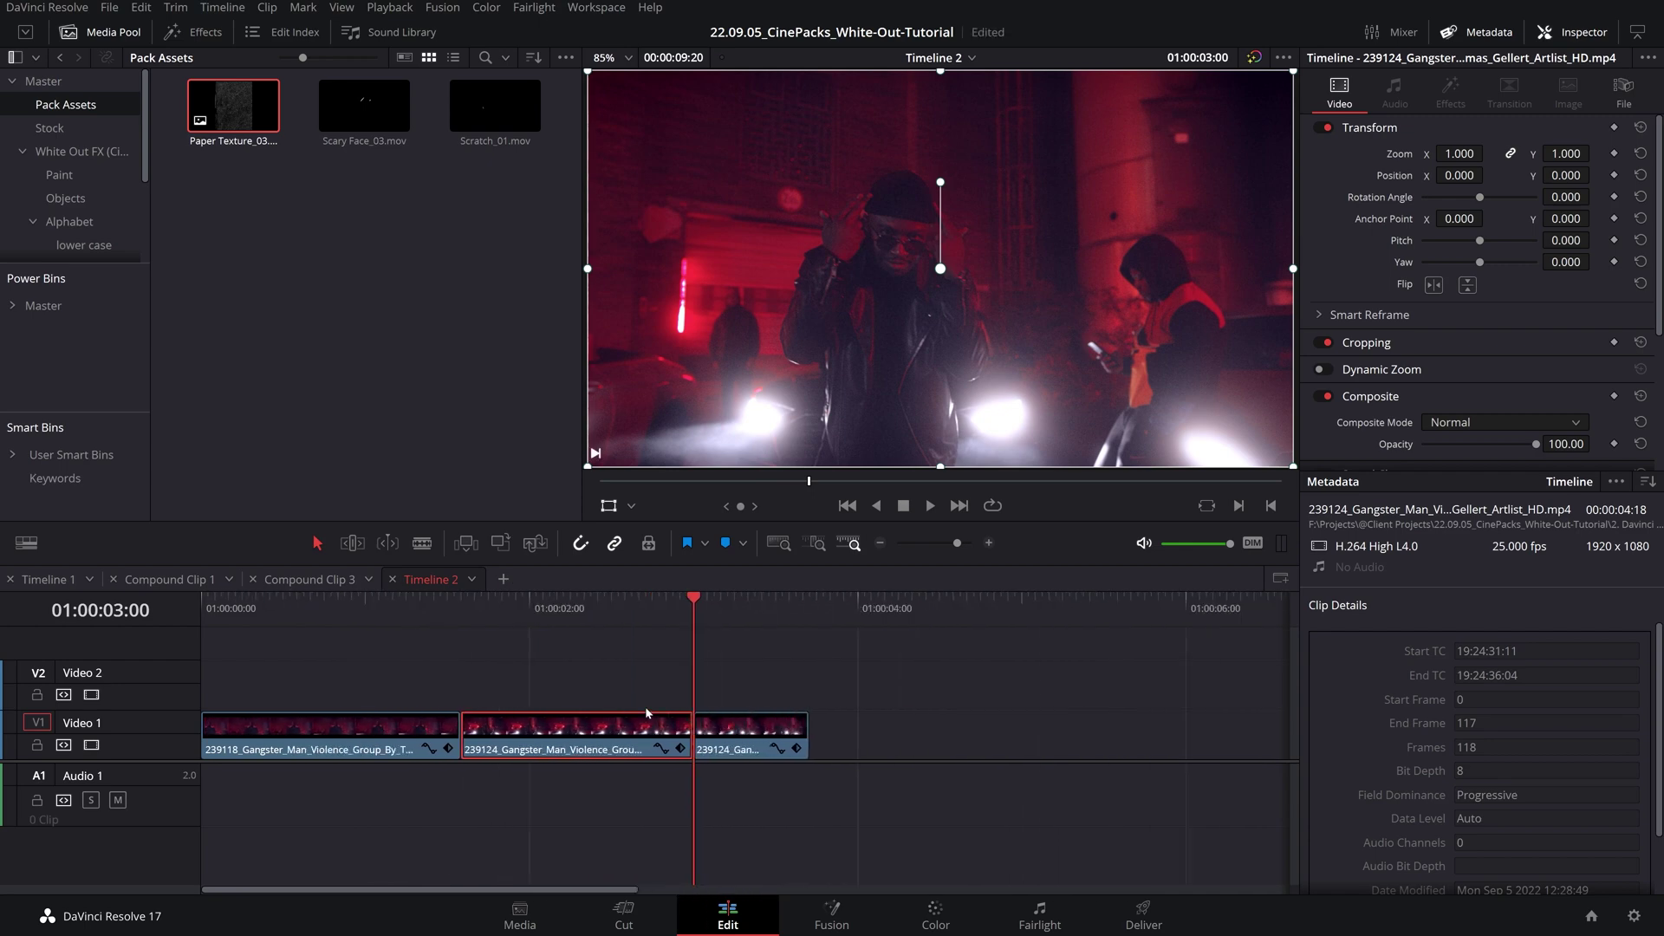
# - Split the second clip again one frame further, at 01:00:03:01, to isolate a single frame
pyautogui.press('Right')
pyautogui.click(731, 733)
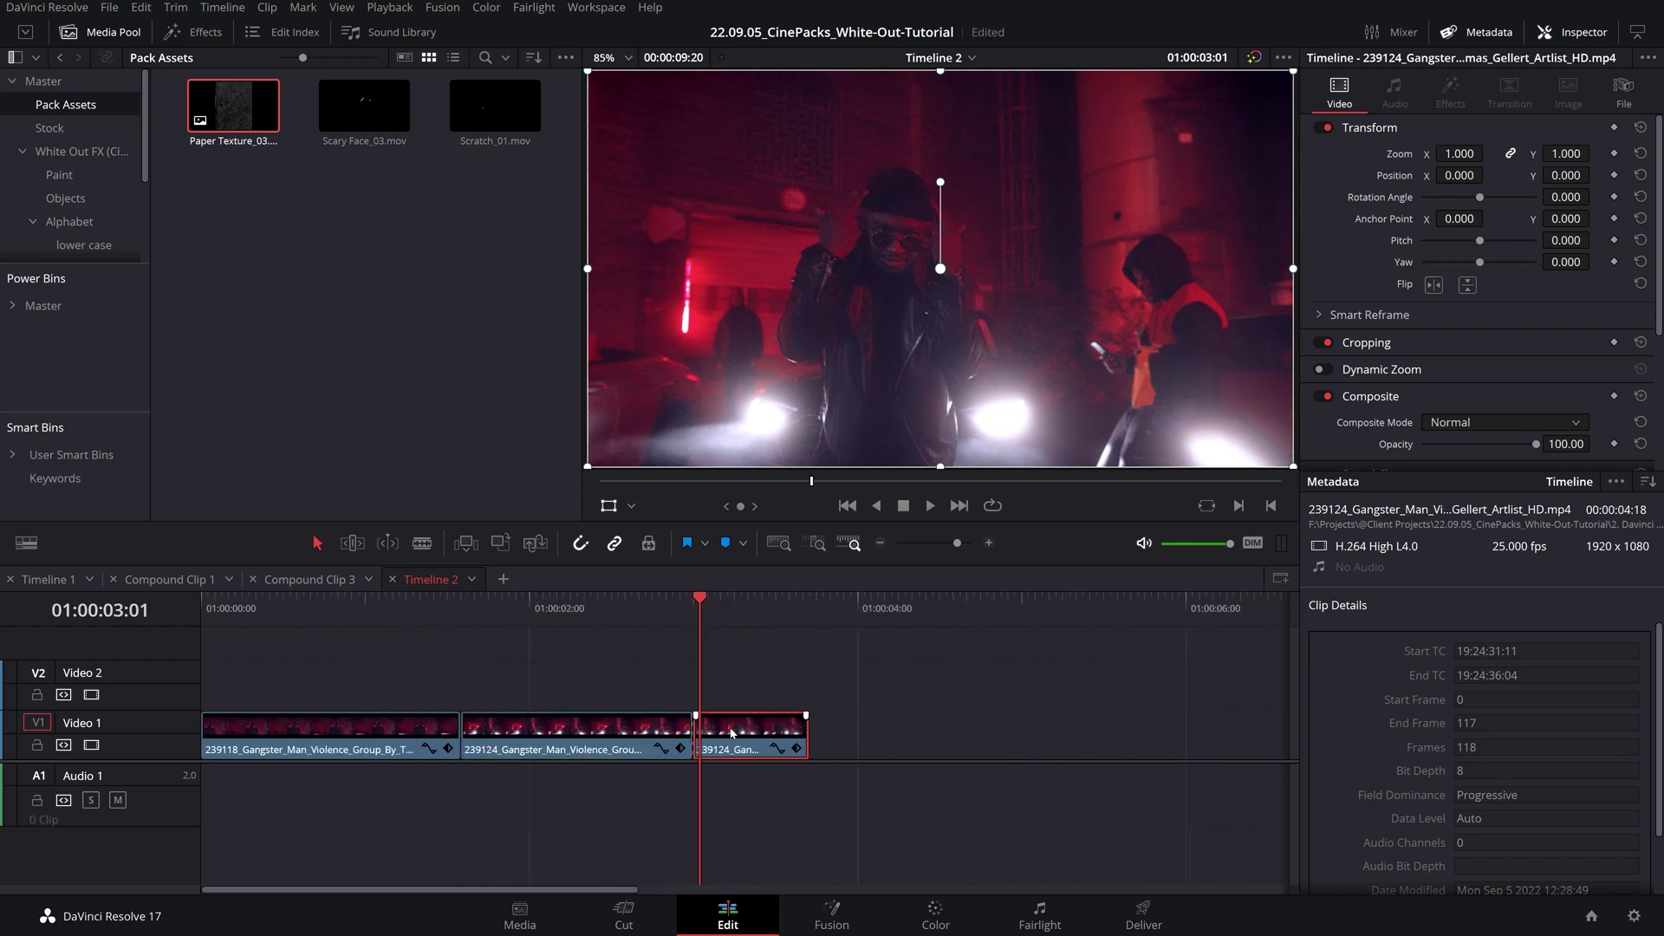
pyautogui.hotkey('ctrl', 'b')
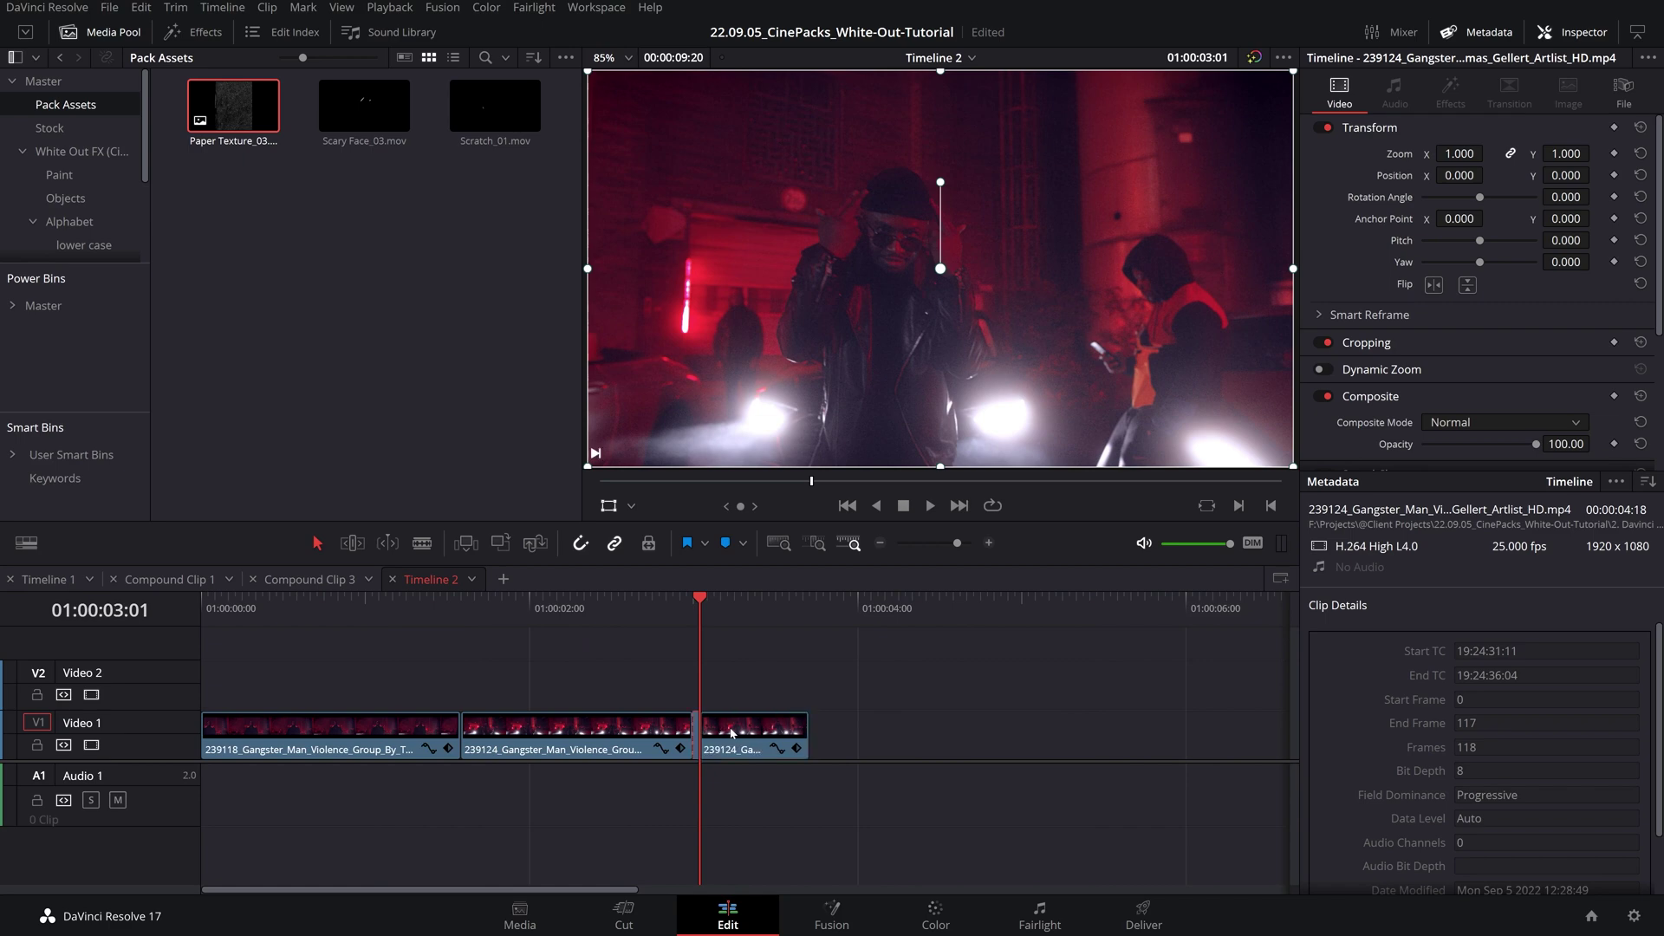
# - Turn the isolated single frame into a freeze frame and extend it to meet the remaining piece of the clip
pyautogui.moveTo(737, 731); pyautogui.dragTo(818, 739)
pyautogui.click(696, 729)
pyautogui.press('Left')
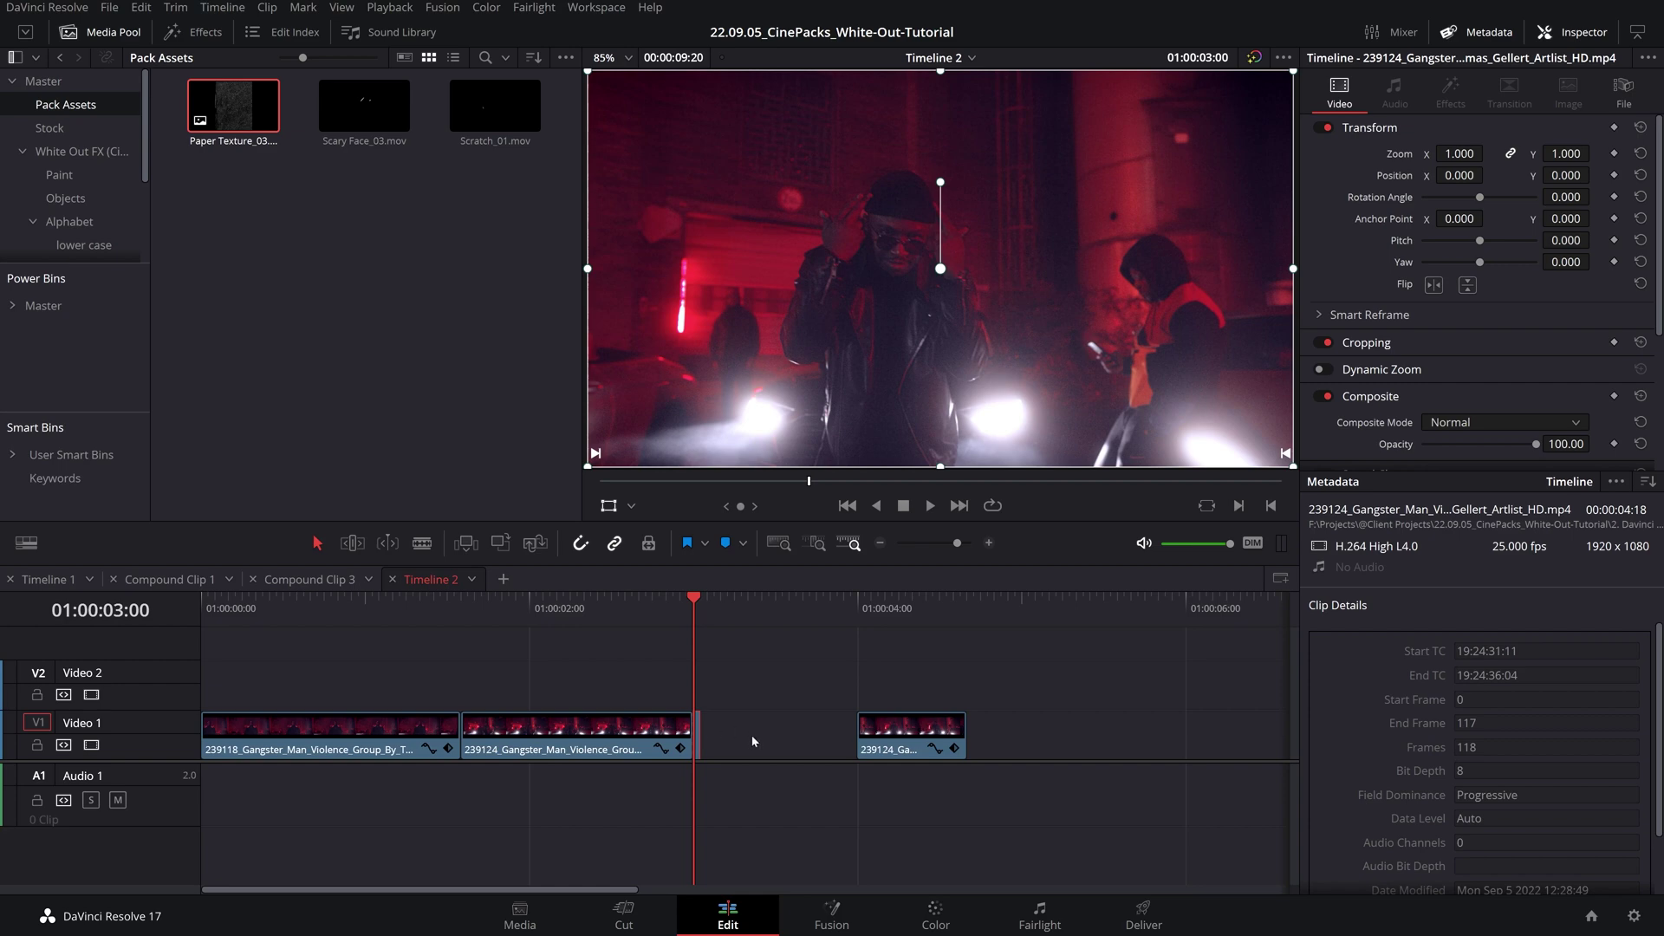
pyautogui.scroll(2, 718, 726)
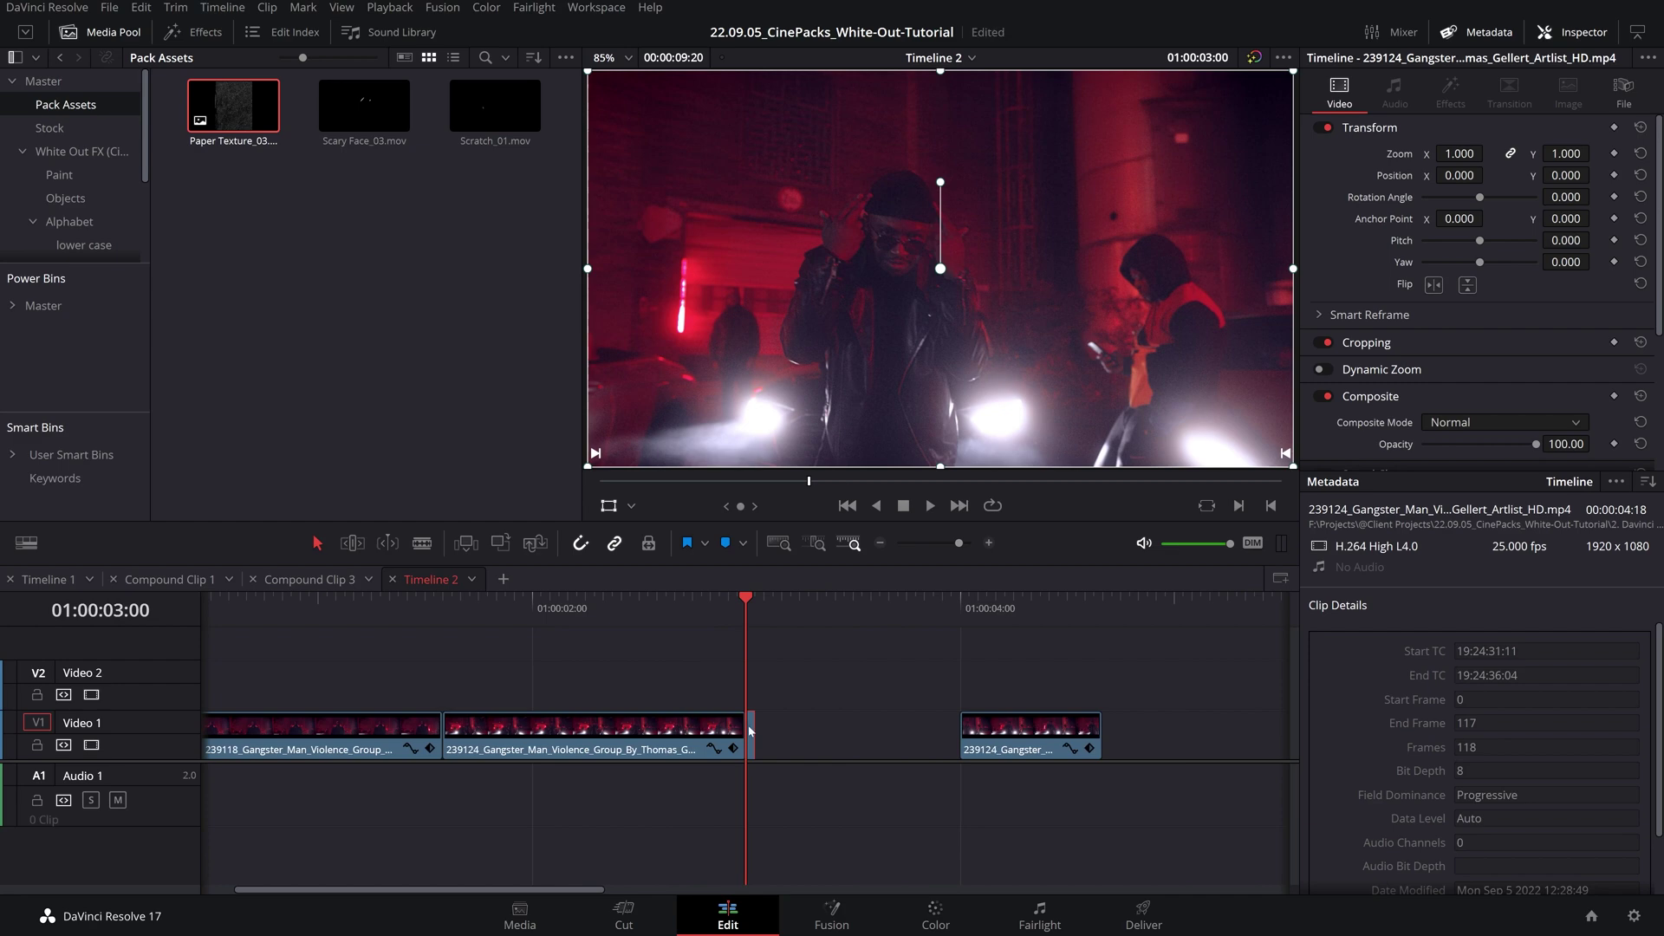
pyautogui.moveTo(755, 724); pyautogui.dragTo(1102, 733)
pyautogui.moveTo(955, 725); pyautogui.dragTo(1025, 730)
# - Play back the cut into and out of the freeze frame to review its timing
pyautogui.press('space')
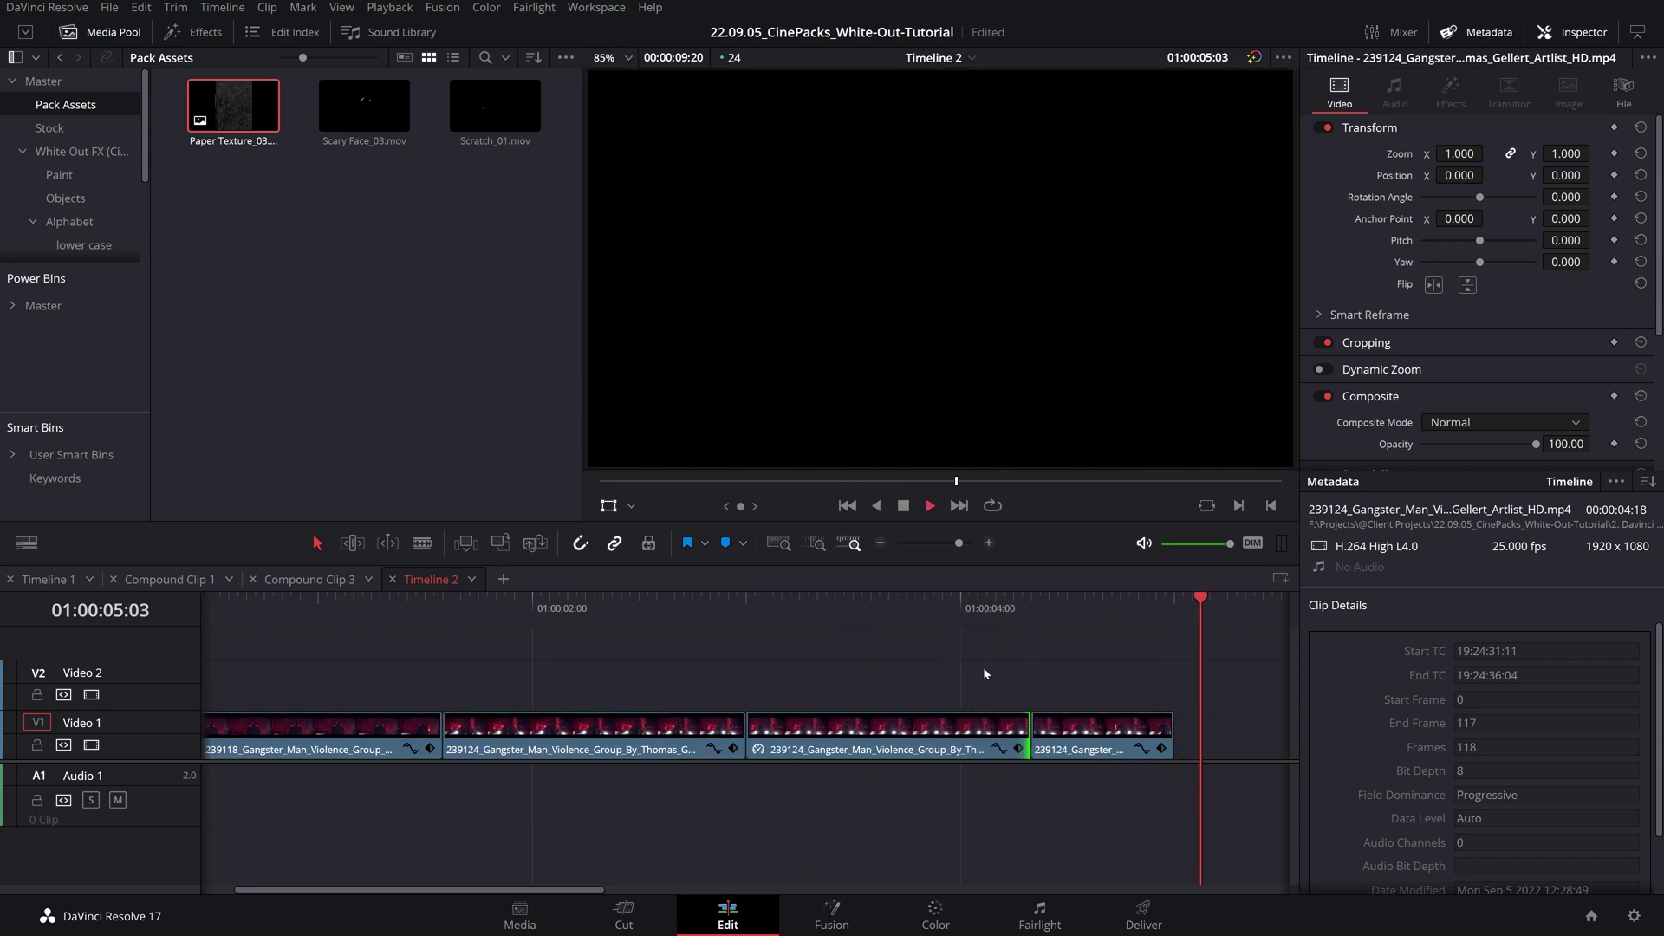
pyautogui.press('space')
pyautogui.moveTo(660, 608); pyautogui.dragTo(640, 614)
pyautogui.scroll(-2, 880, 702)
pyautogui.press('Down')
pyautogui.press('space')
# - Place Paper Texture_03.png on Video 2, starting at the beginning of the freeze frame
pyautogui.press('space')
pyautogui.click(583, 726)
pyautogui.moveTo(230, 110); pyautogui.dragTo(548, 676)
pyautogui.click(532, 600)
pyautogui.press('space')
# - Set the paper texture's composite mode to Add and lower its opacity to 52.67
pyautogui.click(705, 669)
pyautogui.scroll(-4, 1474, 278)
pyautogui.click(1448, 215)
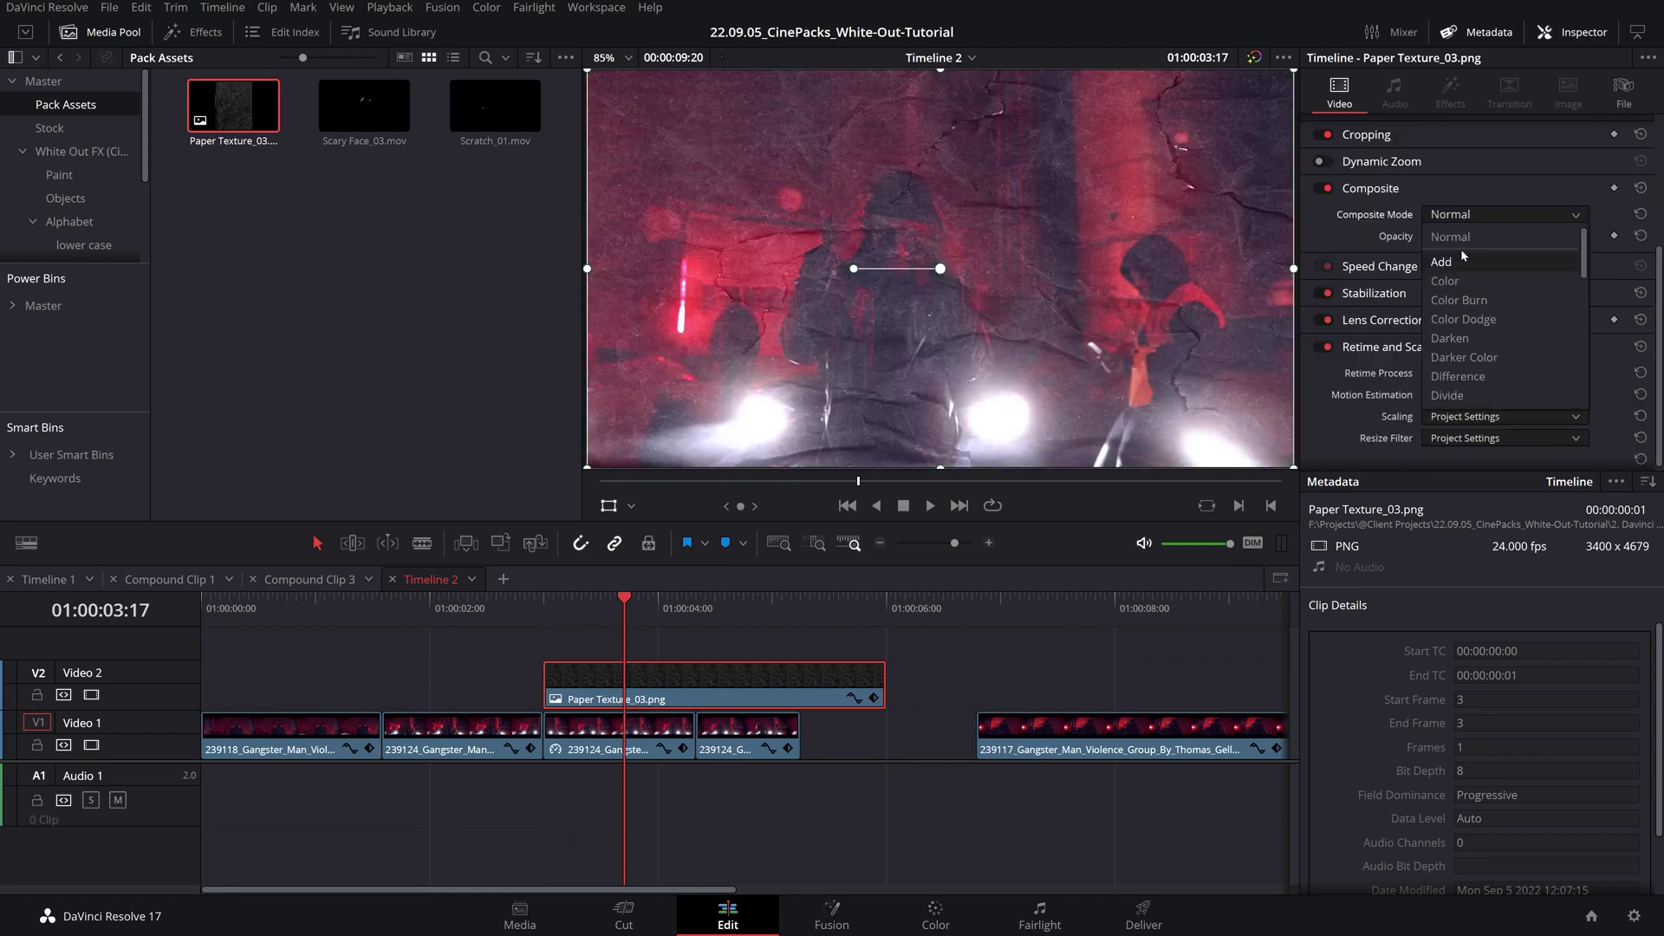
pyautogui.click(1462, 263)
pyautogui.moveTo(585, 604); pyautogui.dragTo(607, 602)
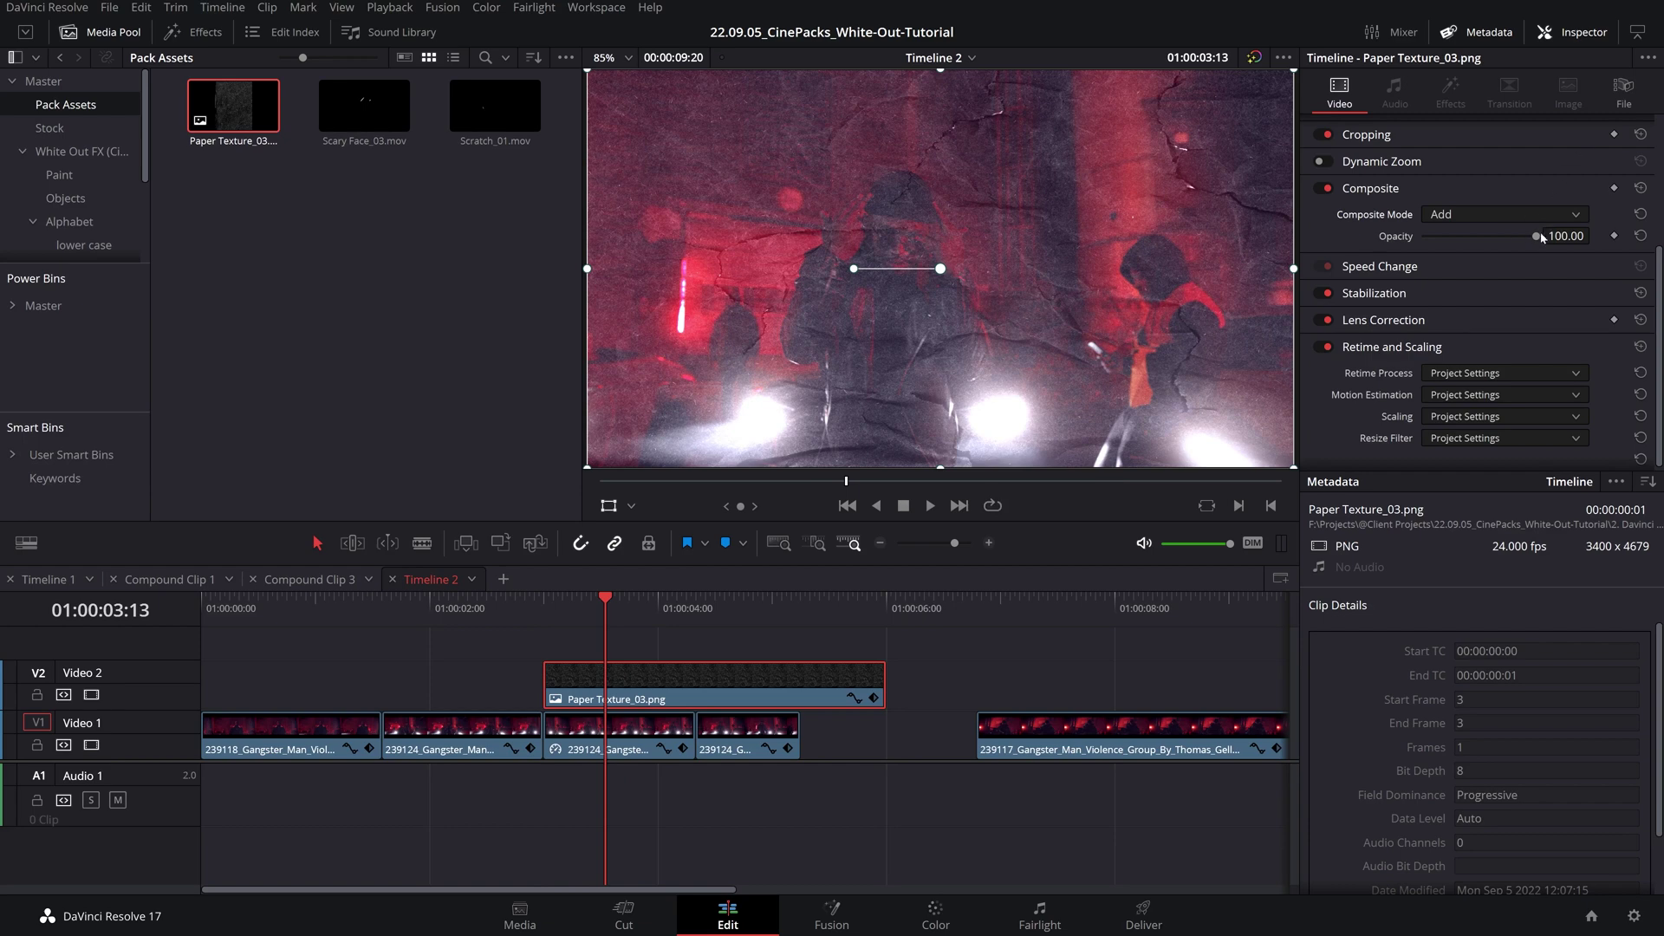
pyautogui.moveTo(1536, 242); pyautogui.dragTo(1480, 242)
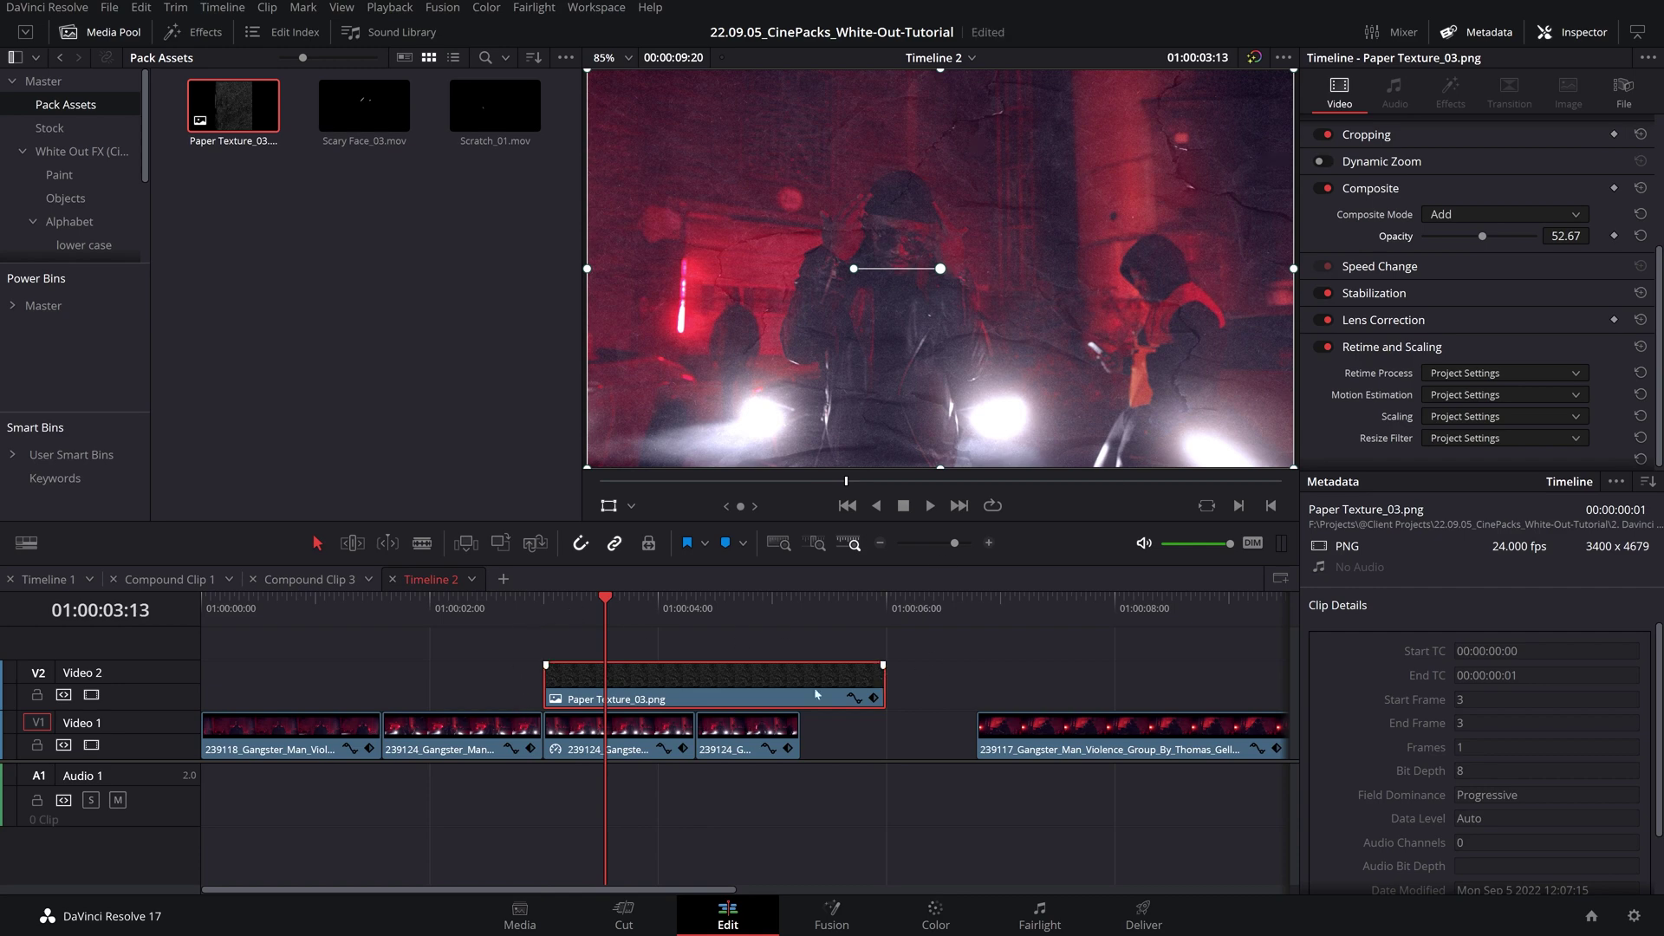
# - Extend the freeze frame to just past 01:00:05:00 and trim the paper texture to end with it
pyautogui.click(475, 611)
pyautogui.press('space')
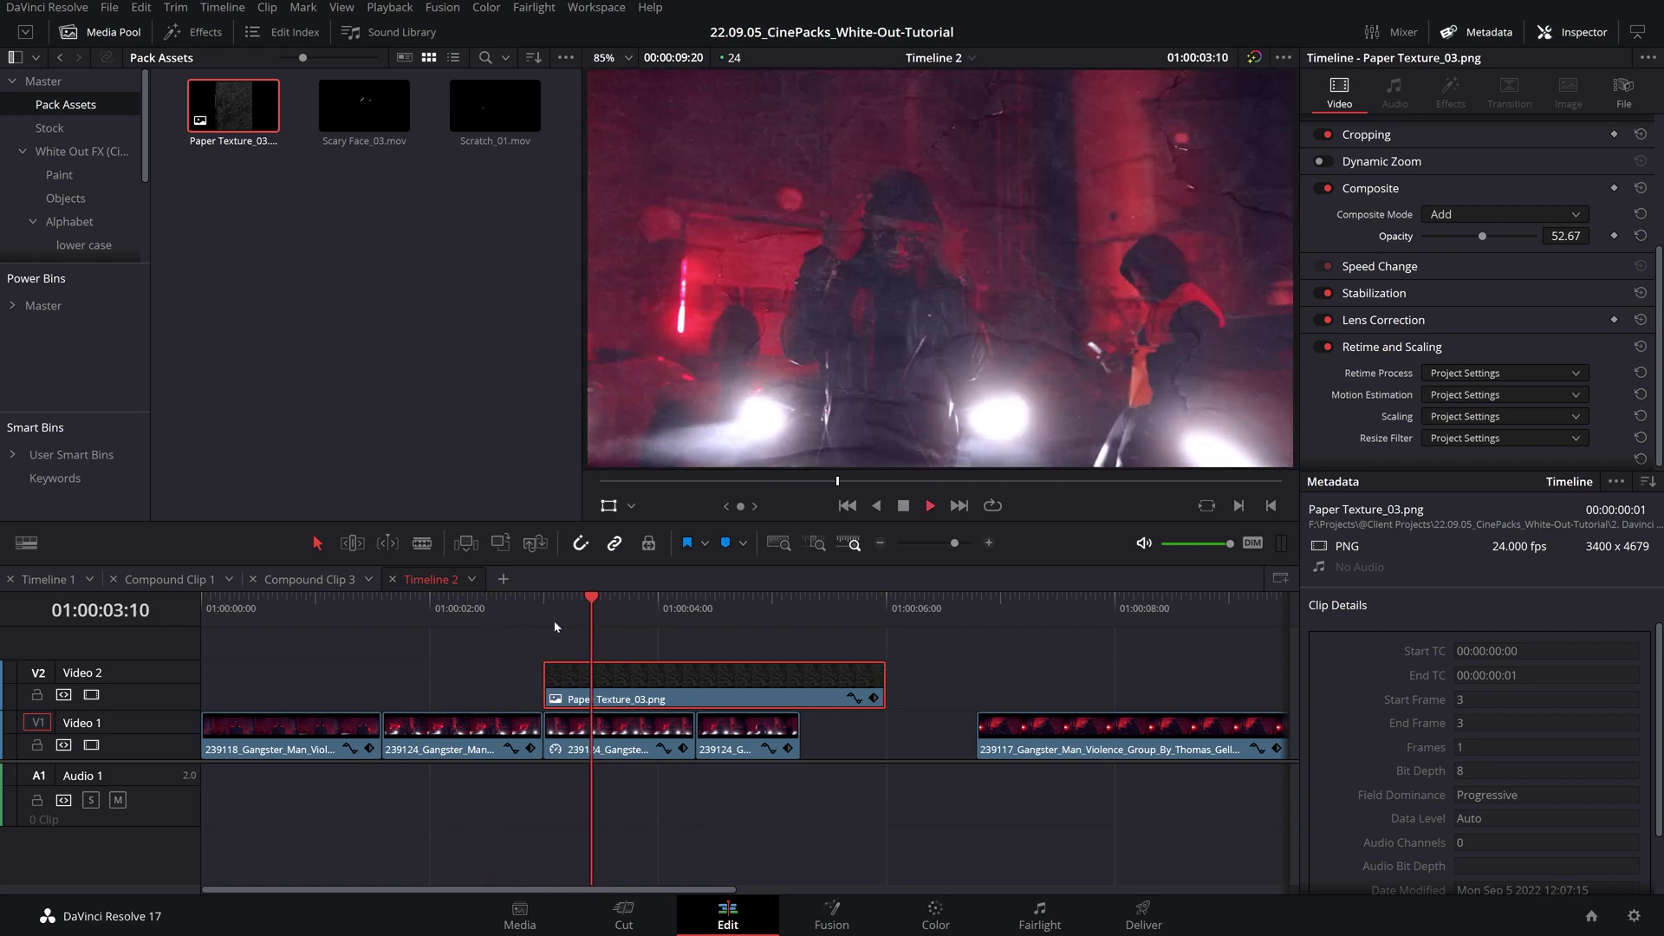
pyautogui.click(722, 722)
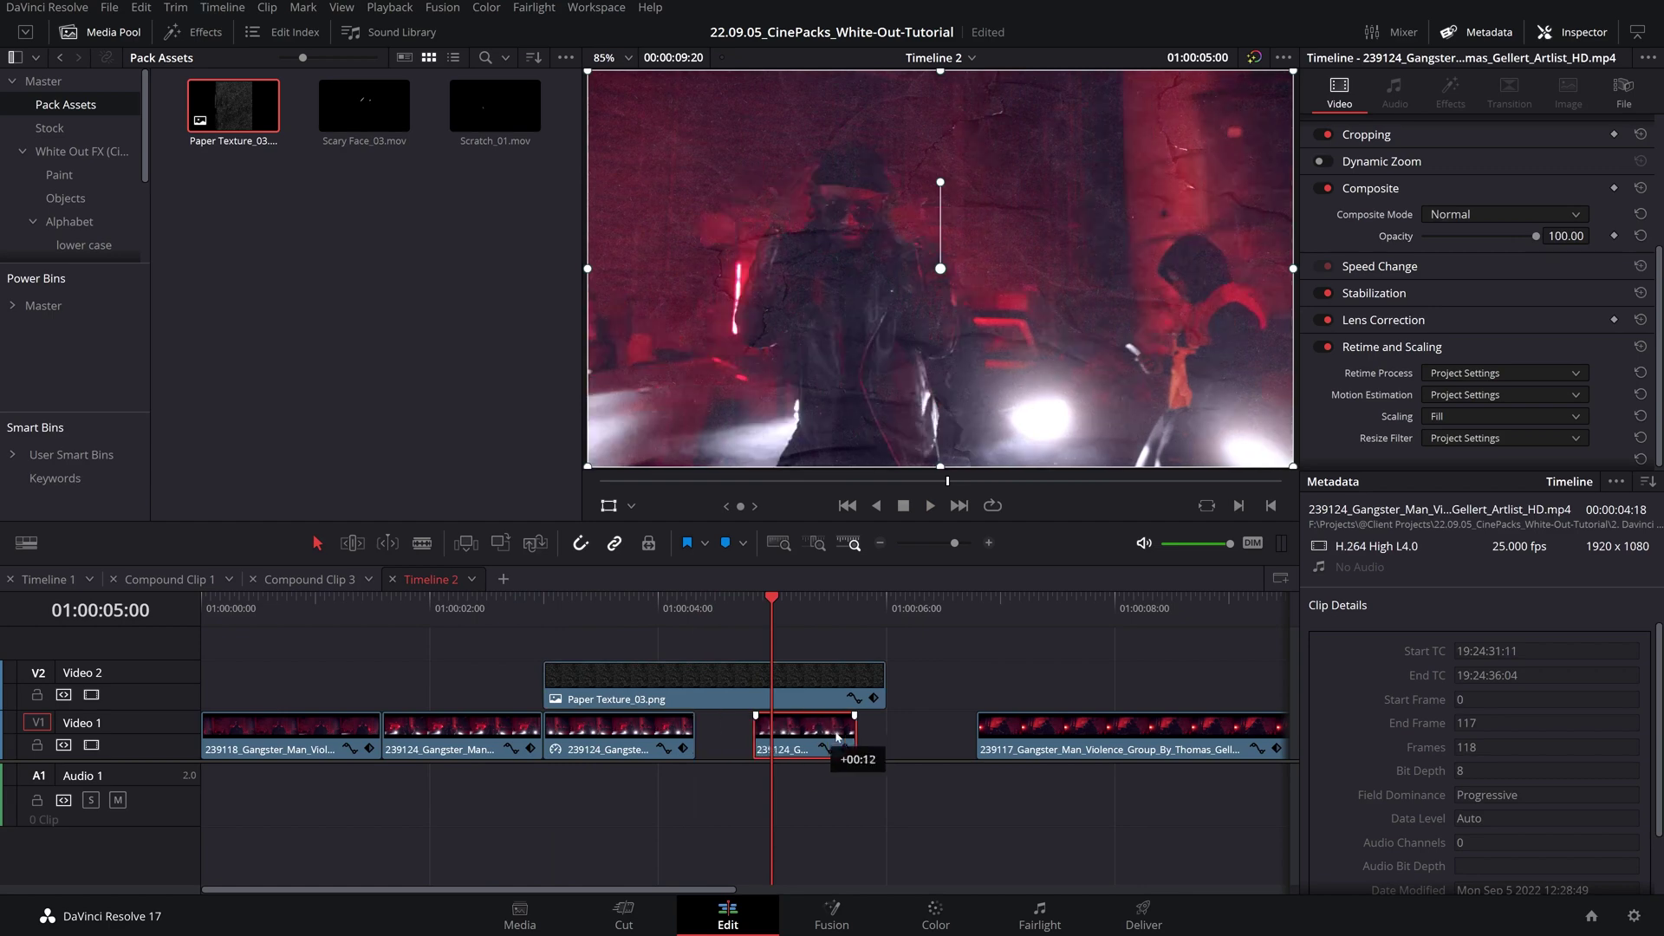
pyautogui.moveTo(694, 725); pyautogui.dragTo(779, 724)
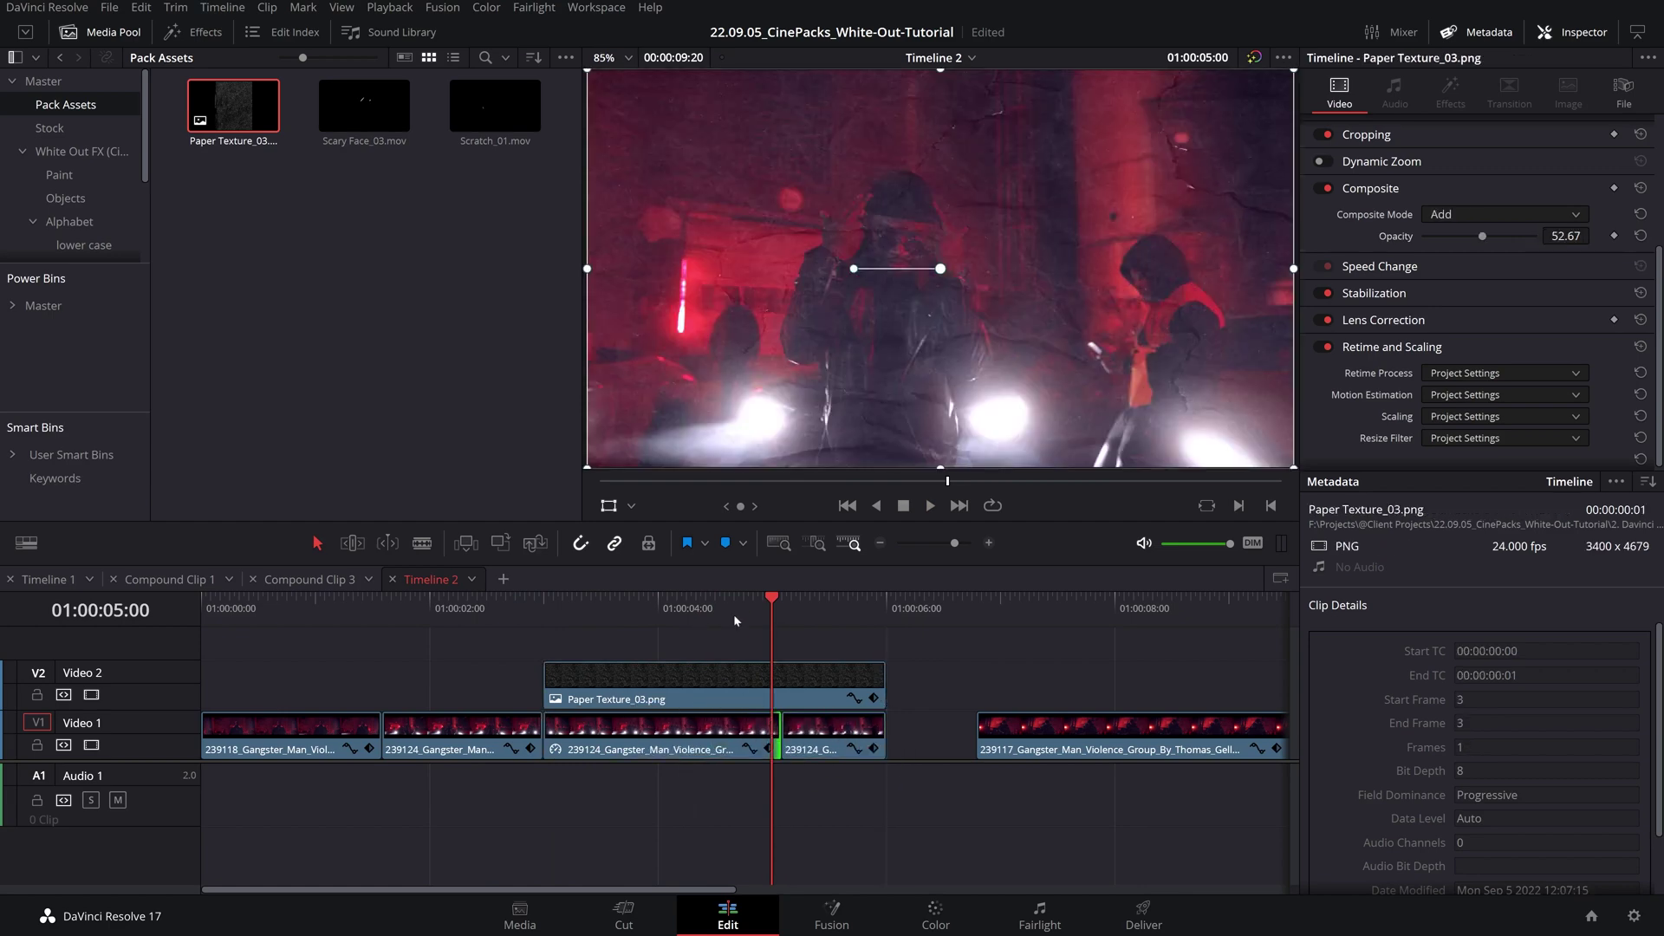
pyautogui.moveTo(884, 672); pyautogui.dragTo(791, 694)
# - Combine the freeze frame and the paper texture above it into a new compound clip with the default name
pyautogui.moveTo(624, 607); pyautogui.dragTo(717, 783)
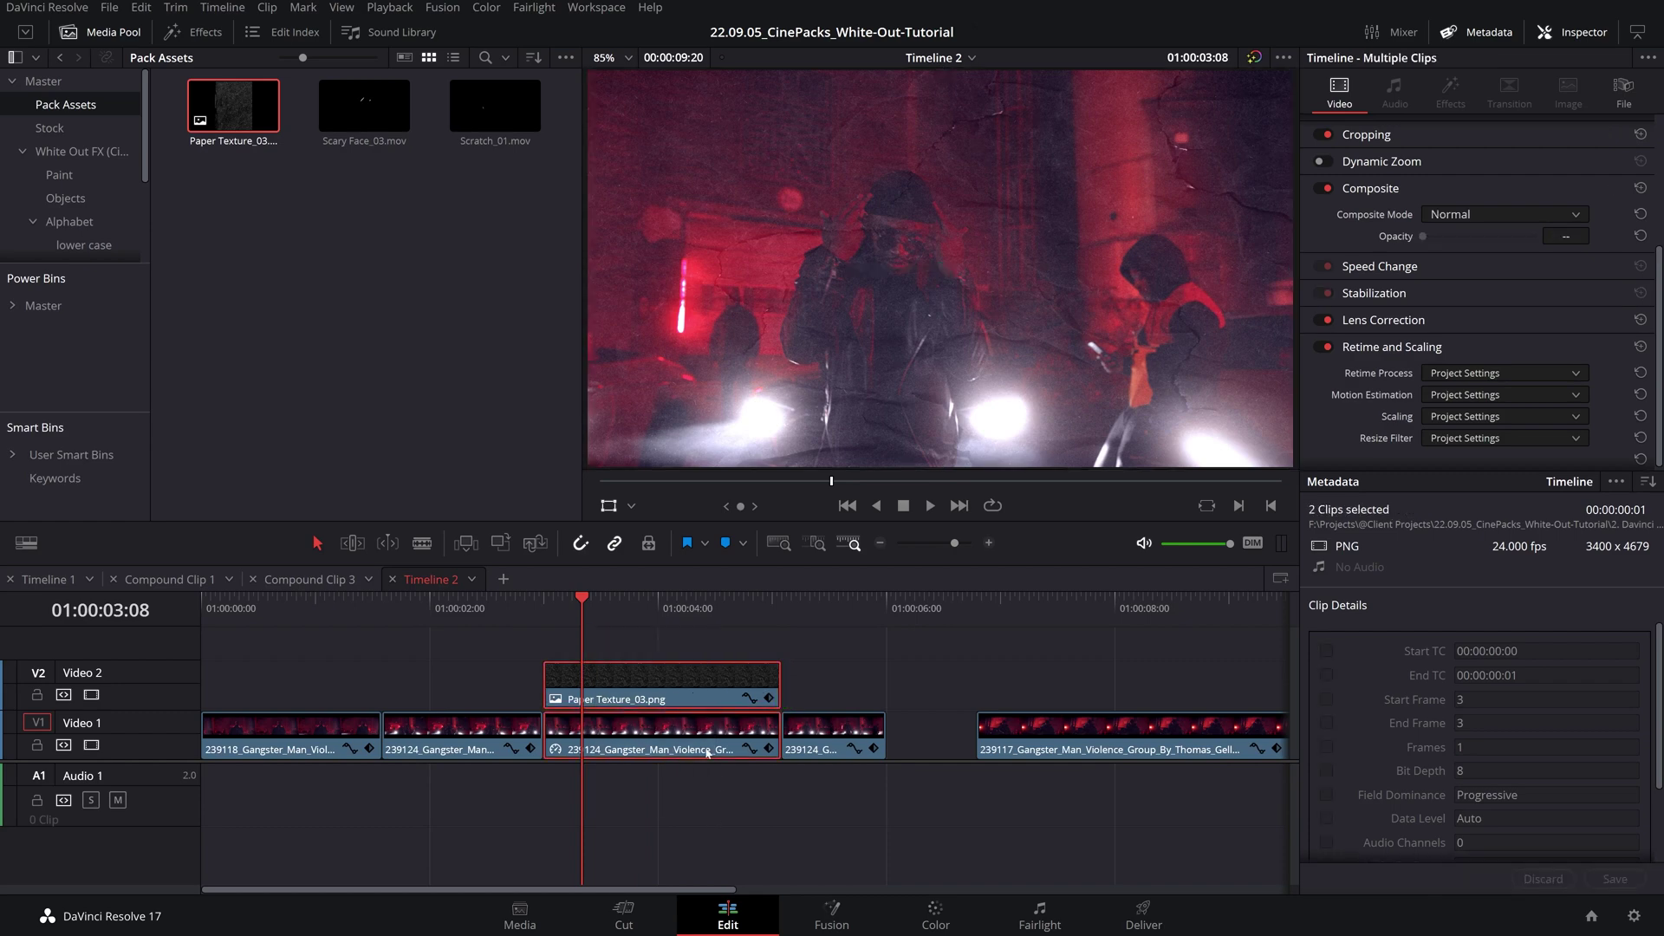
pyautogui.rightClick(659, 680)
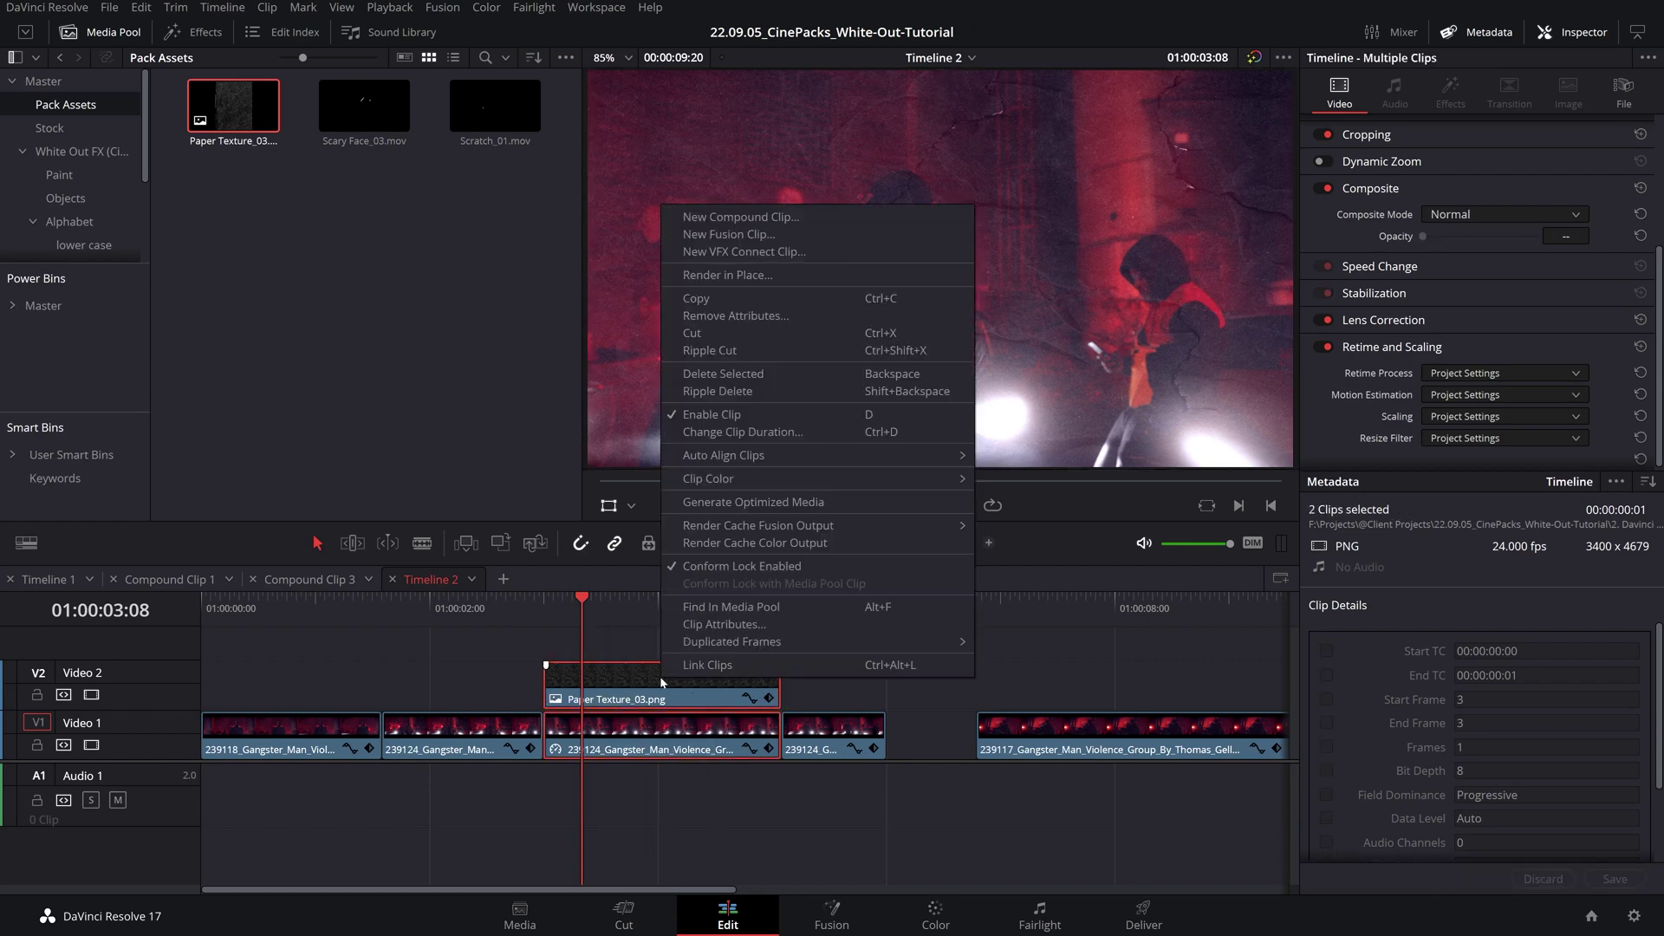
pyautogui.click(762, 217)
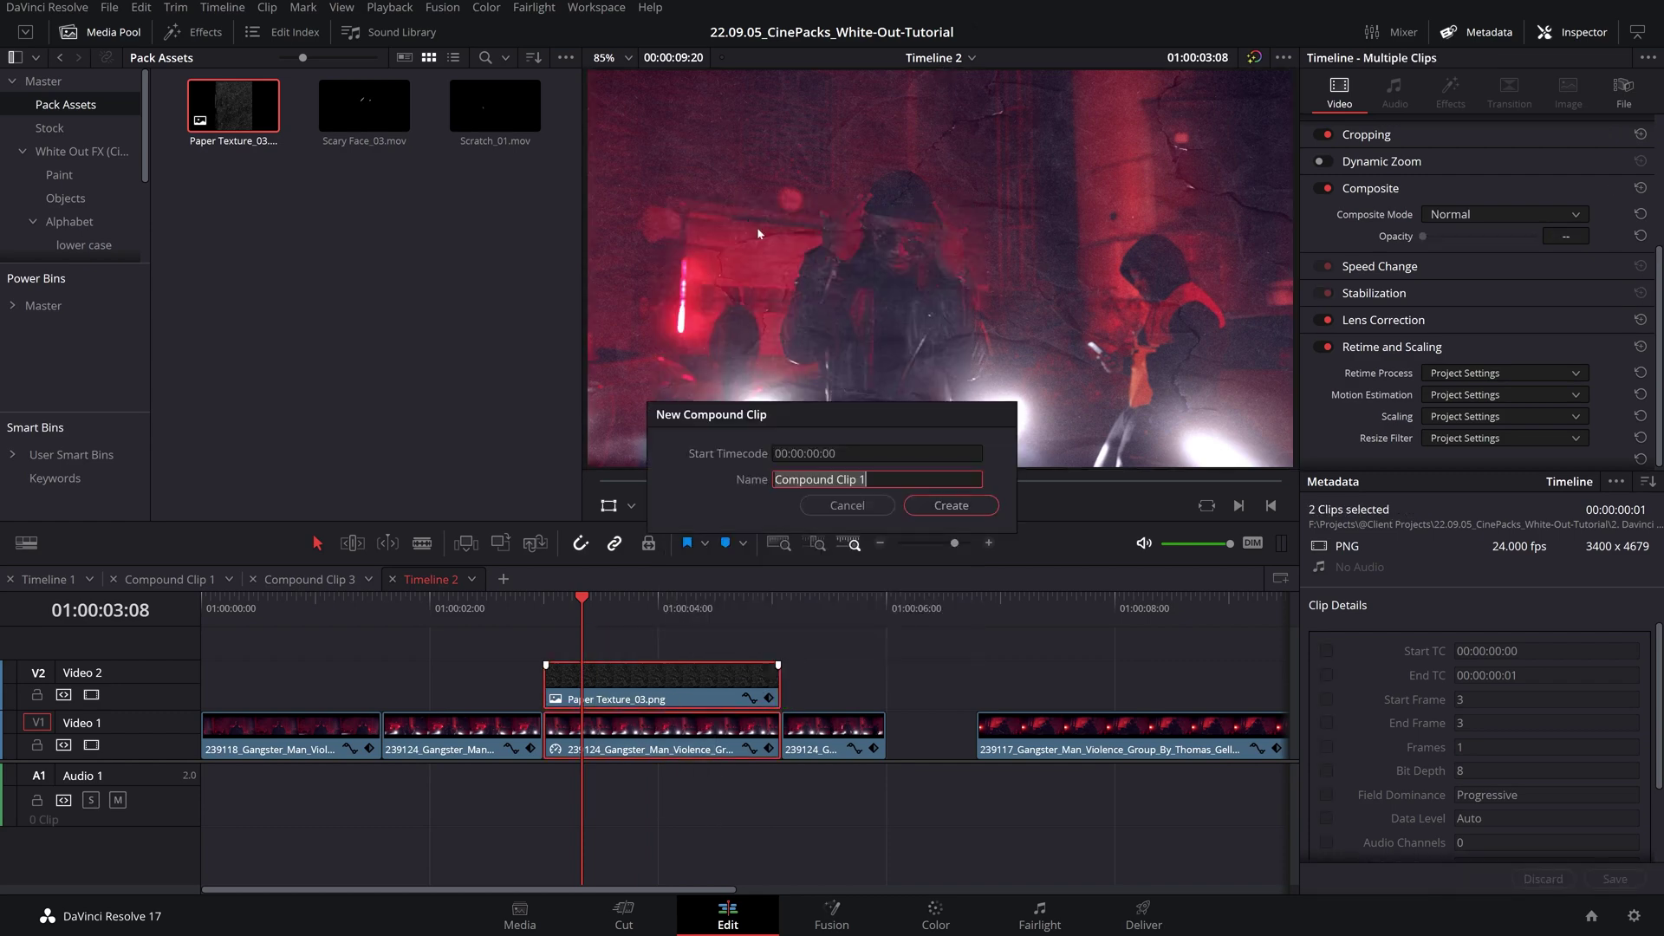
pyautogui.click(951, 505)
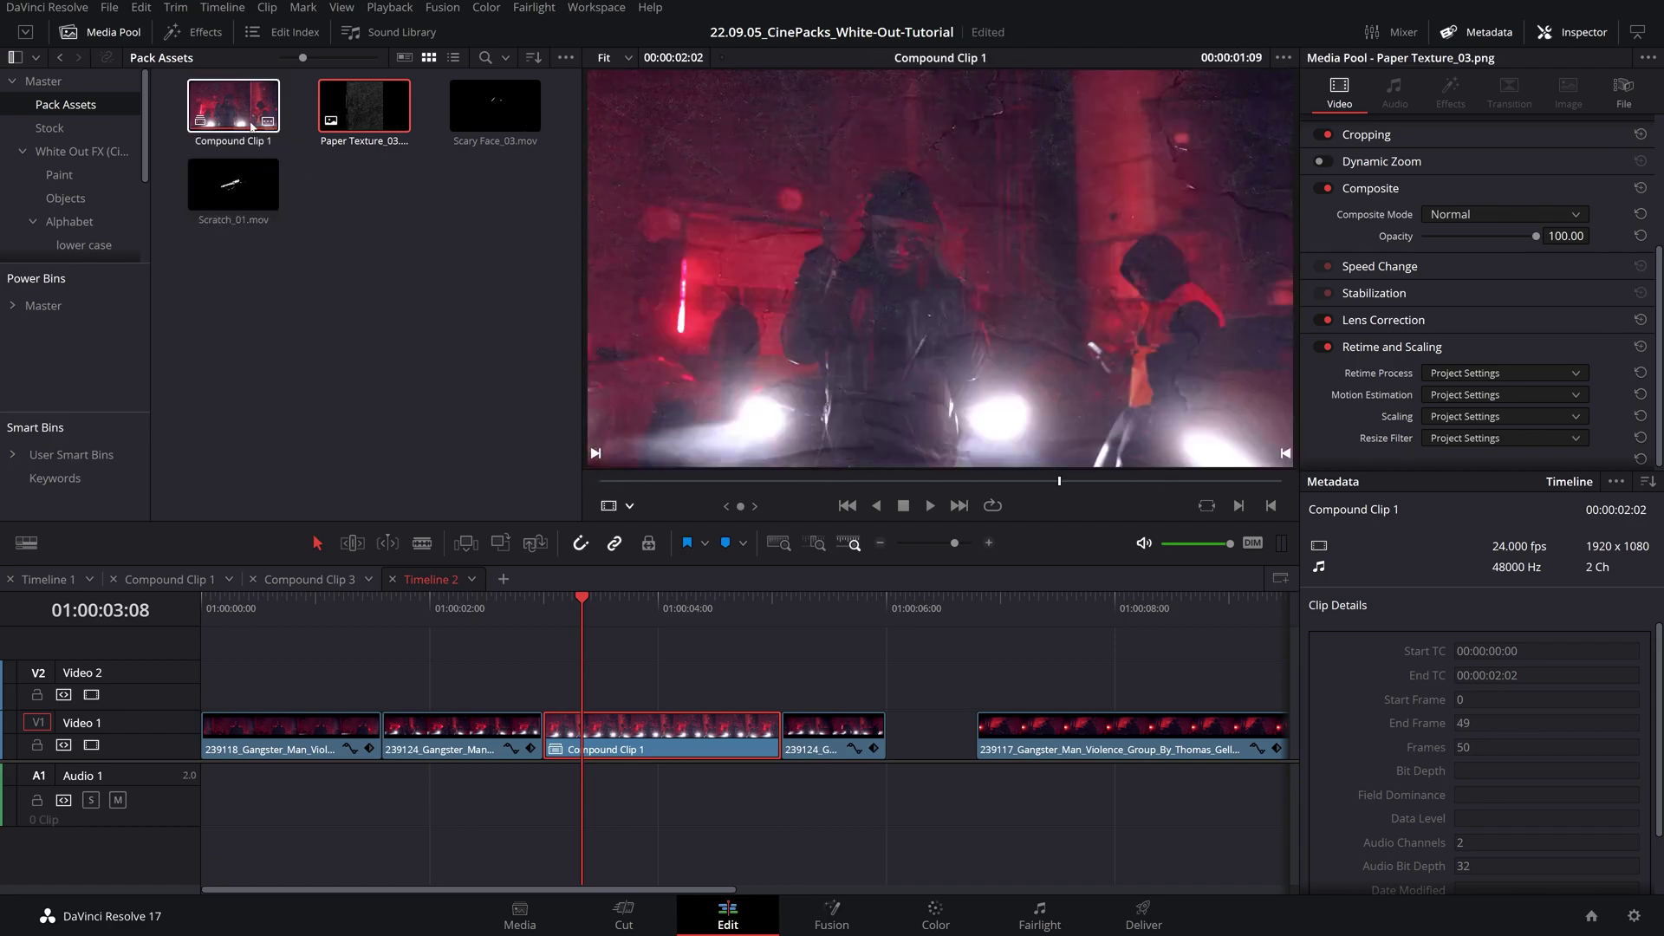
pyautogui.moveTo(593, 608); pyautogui.dragTo(525, 616)
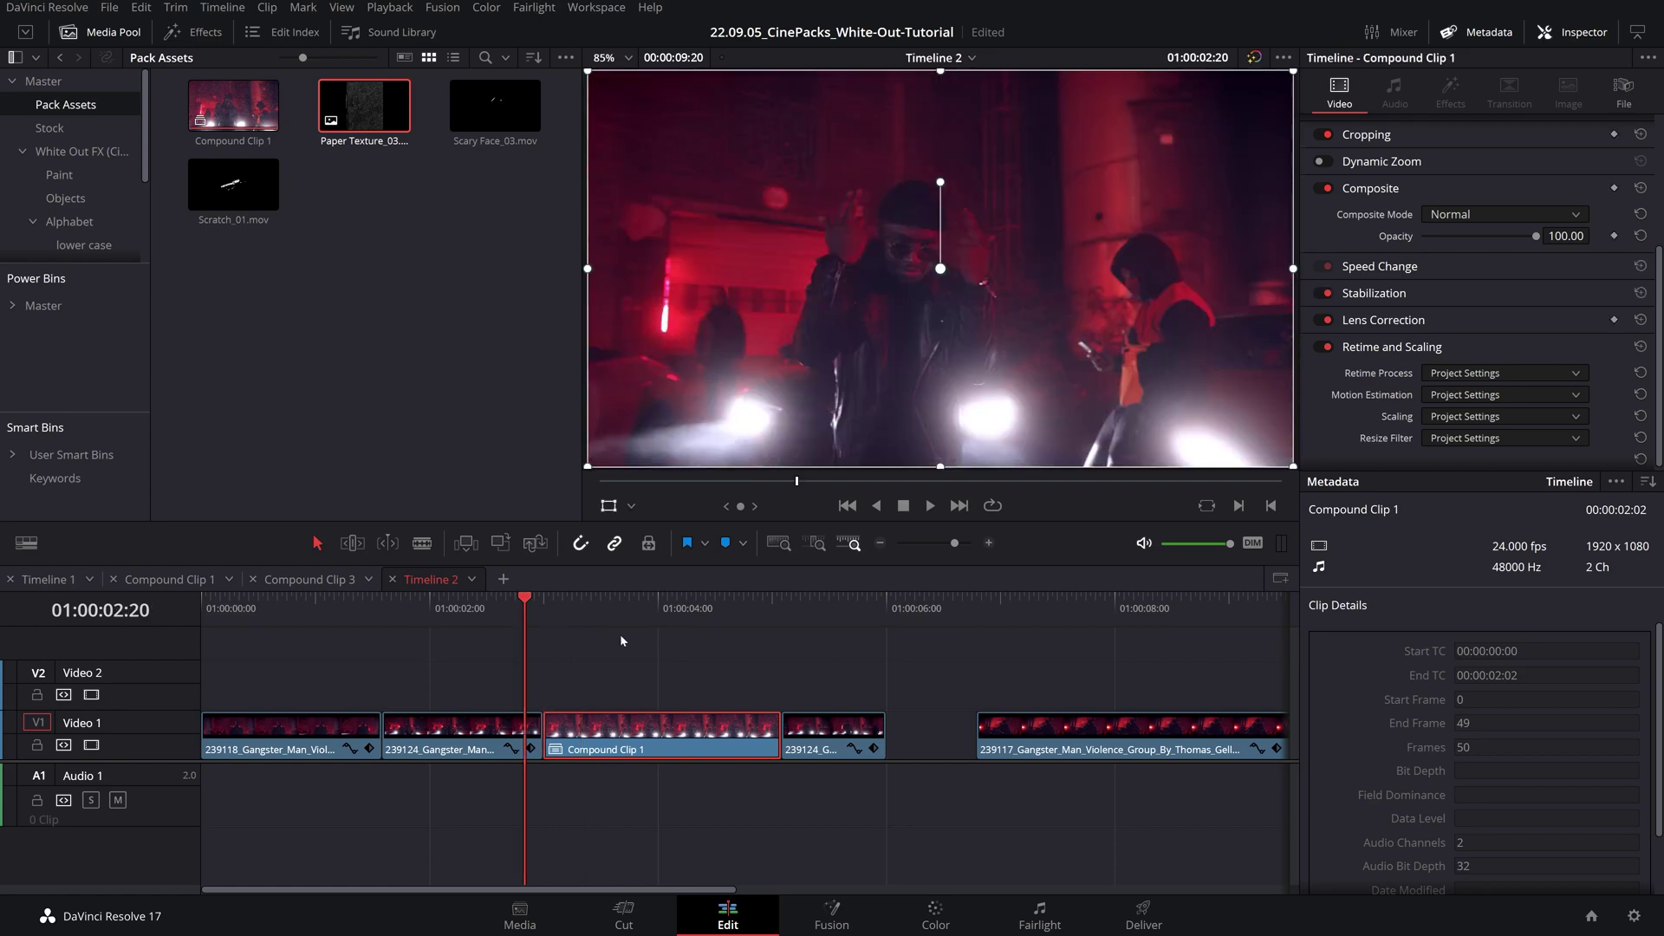
pyautogui.click(544, 611)
pyautogui.press('space')
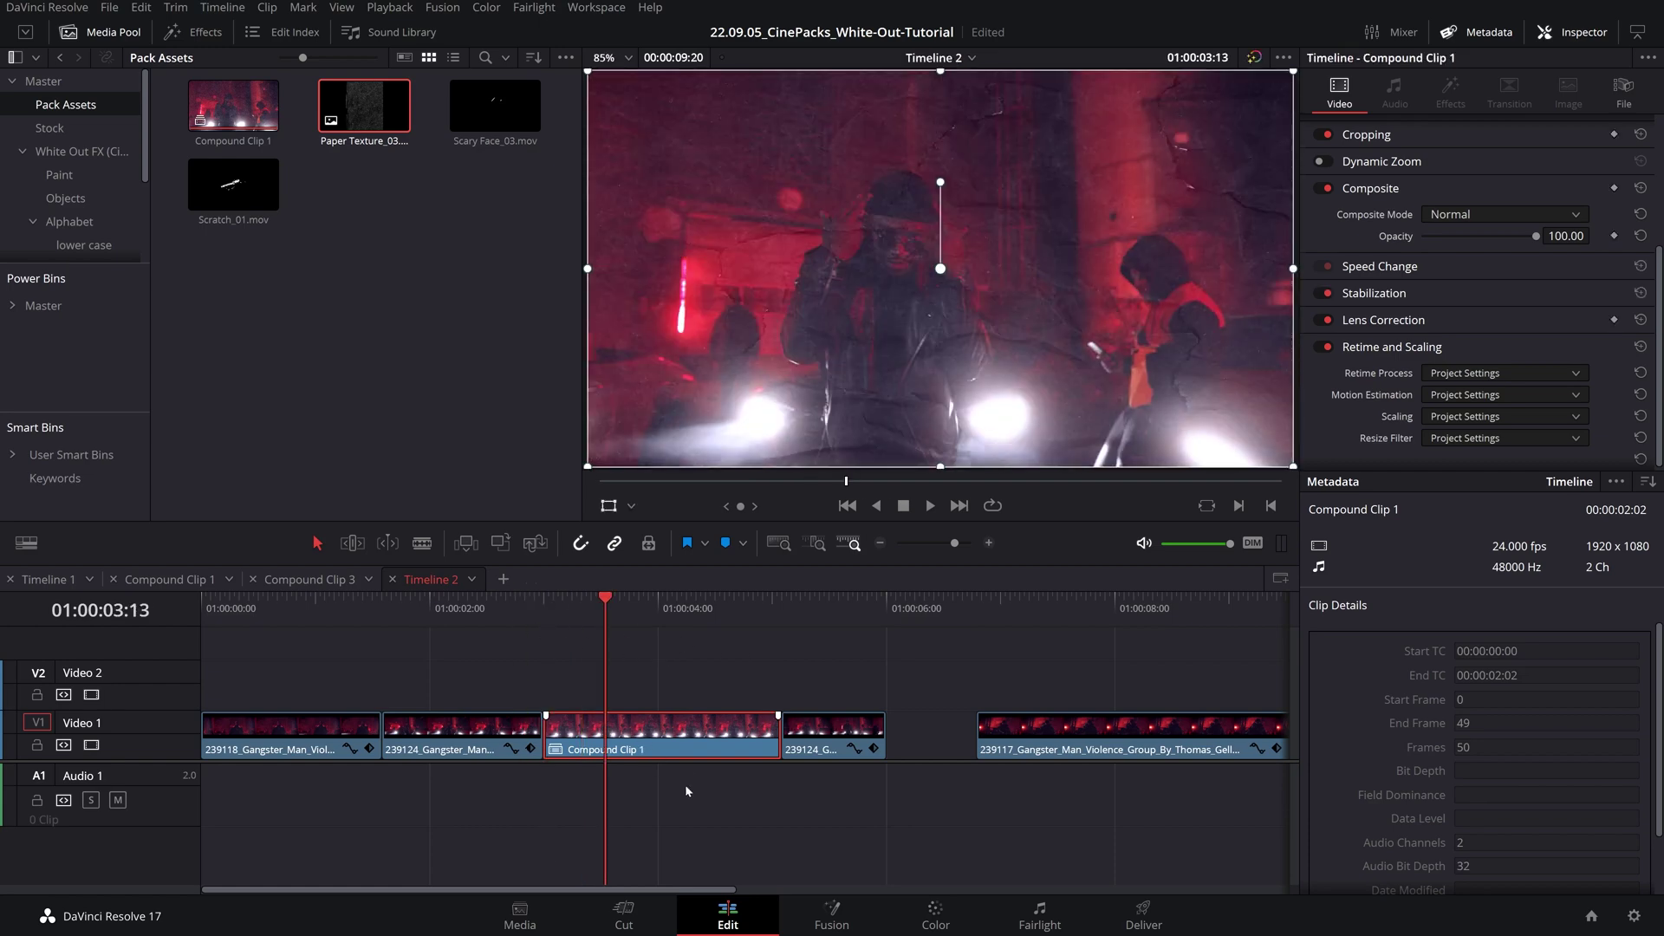
# - Open the compound clip in its own timeline
pyautogui.rightClick(612, 731)
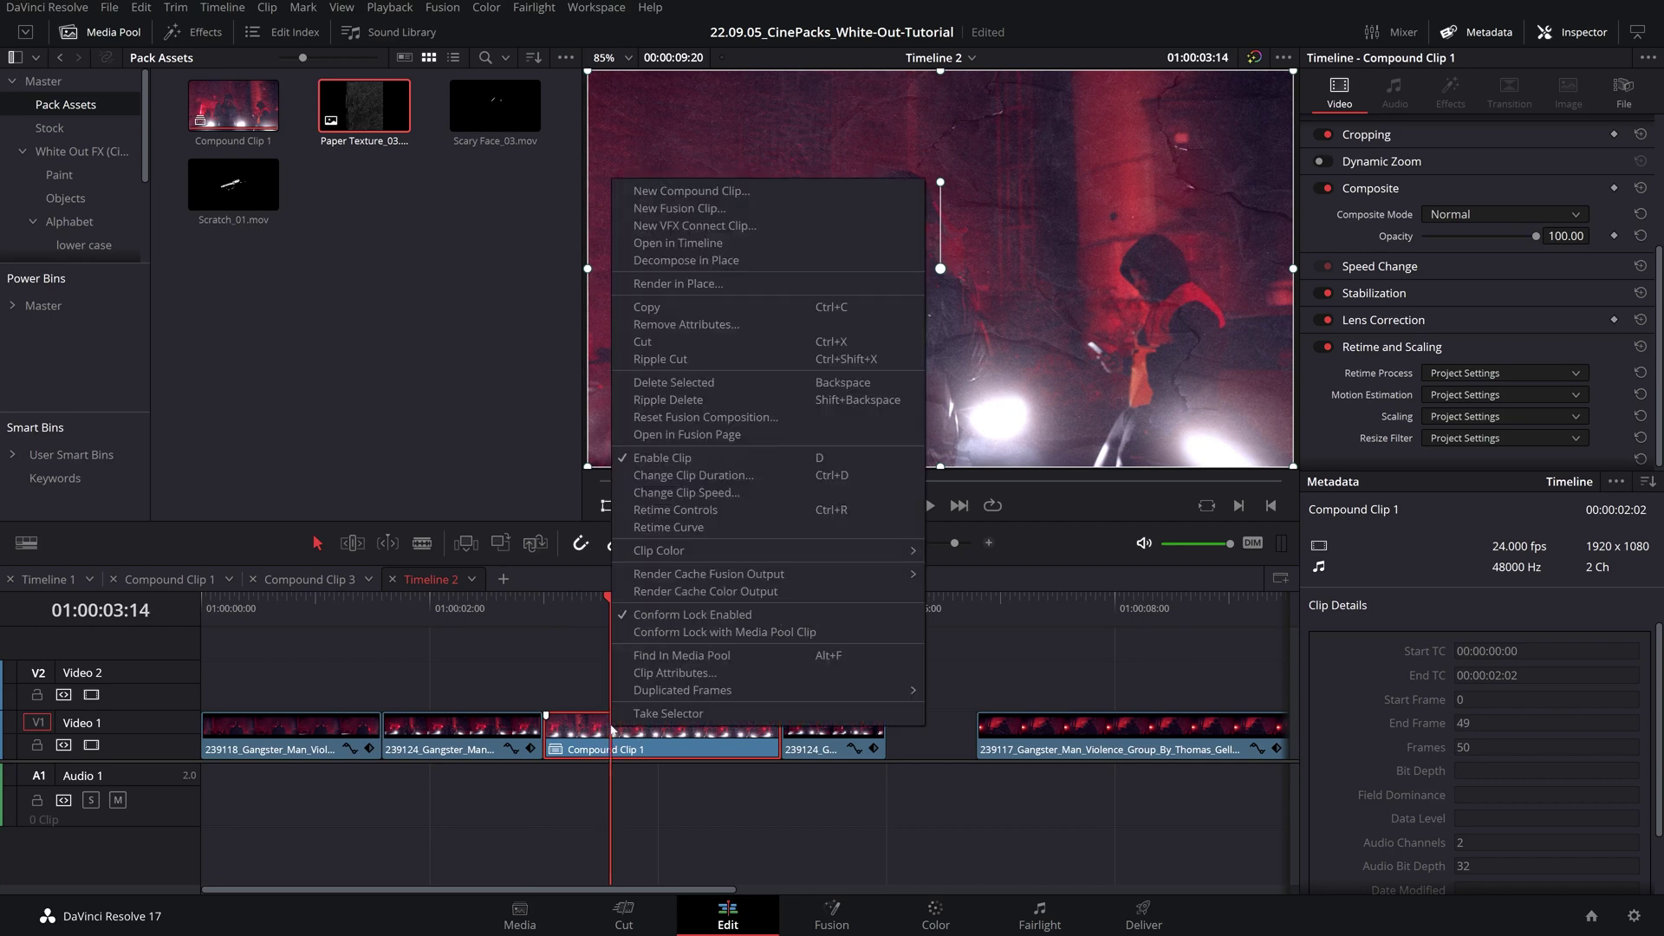
pyautogui.click(684, 247)
pyautogui.click(29, 543)
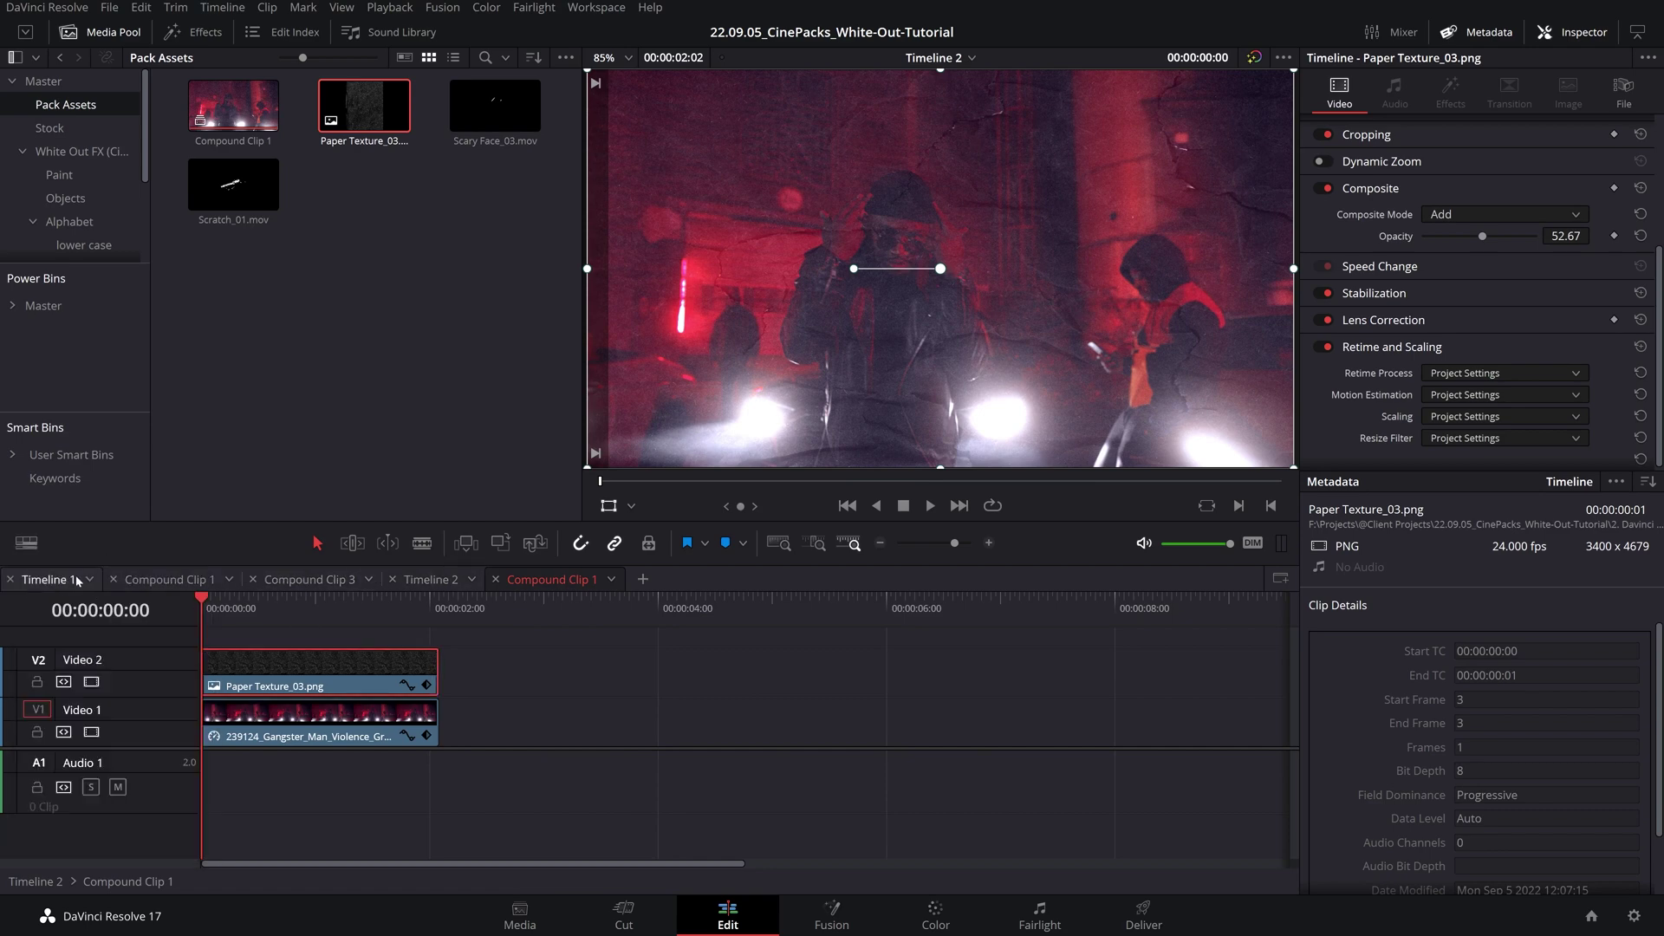
pyautogui.click(433, 580)
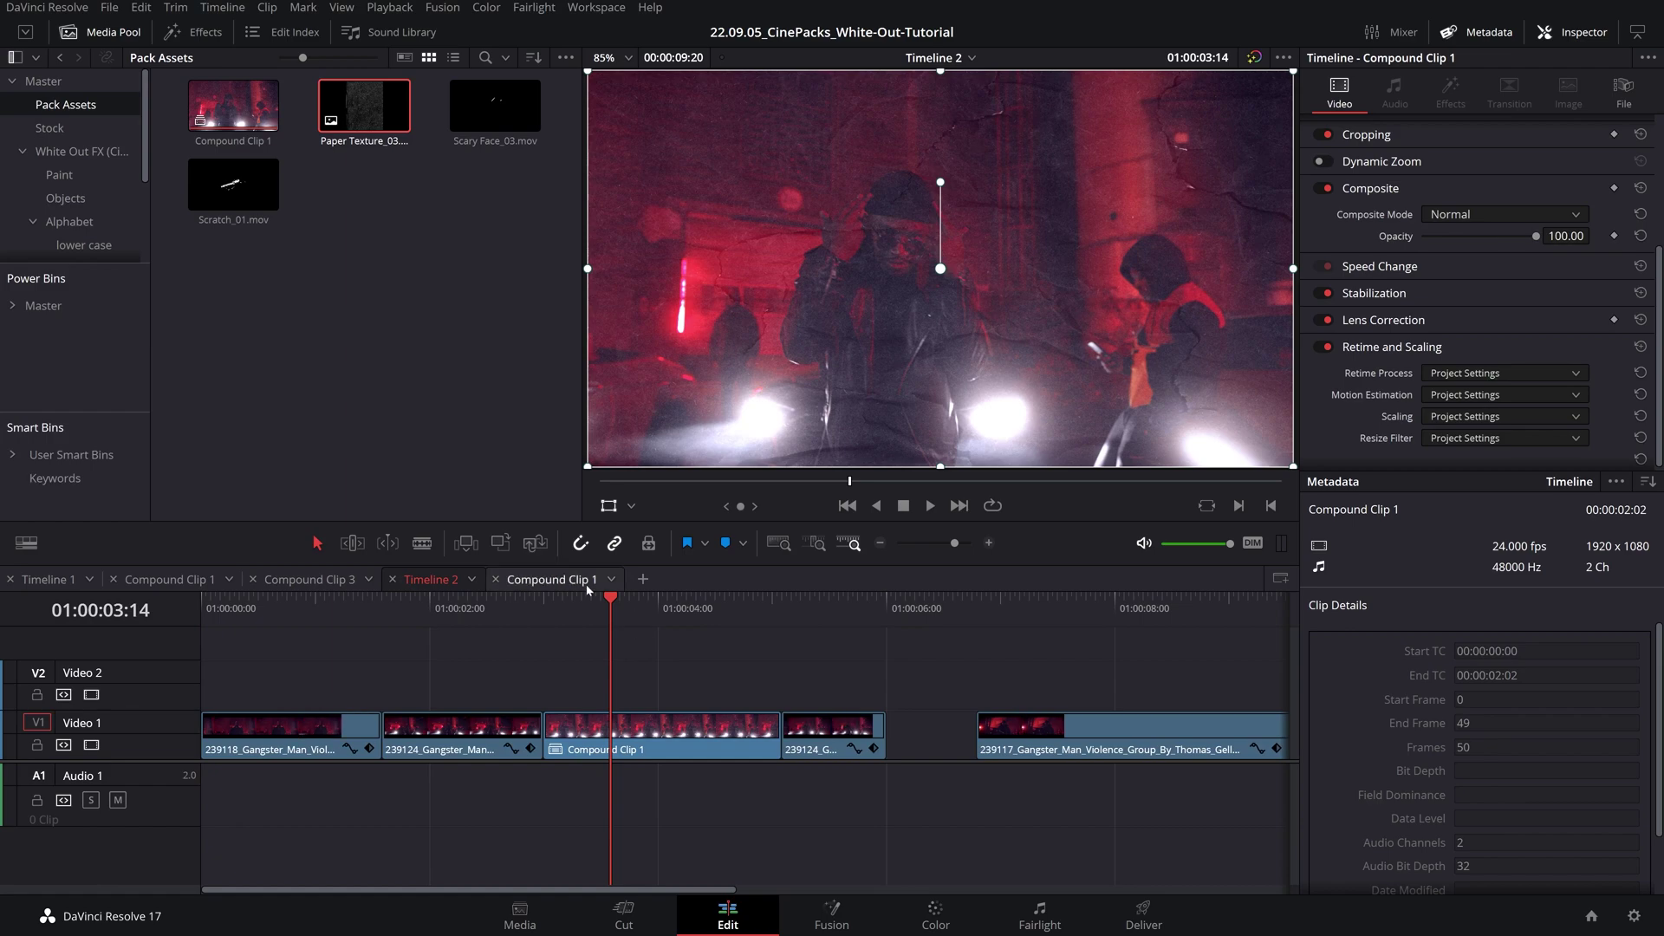
pyautogui.click(555, 583)
# - Place Scary Face_03.mov on a new Video 3 track at the start of the compound clip's timeline
pyautogui.click(495, 106)
pyautogui.moveTo(495, 106); pyautogui.dragTo(215, 700)
pyautogui.press('Right')
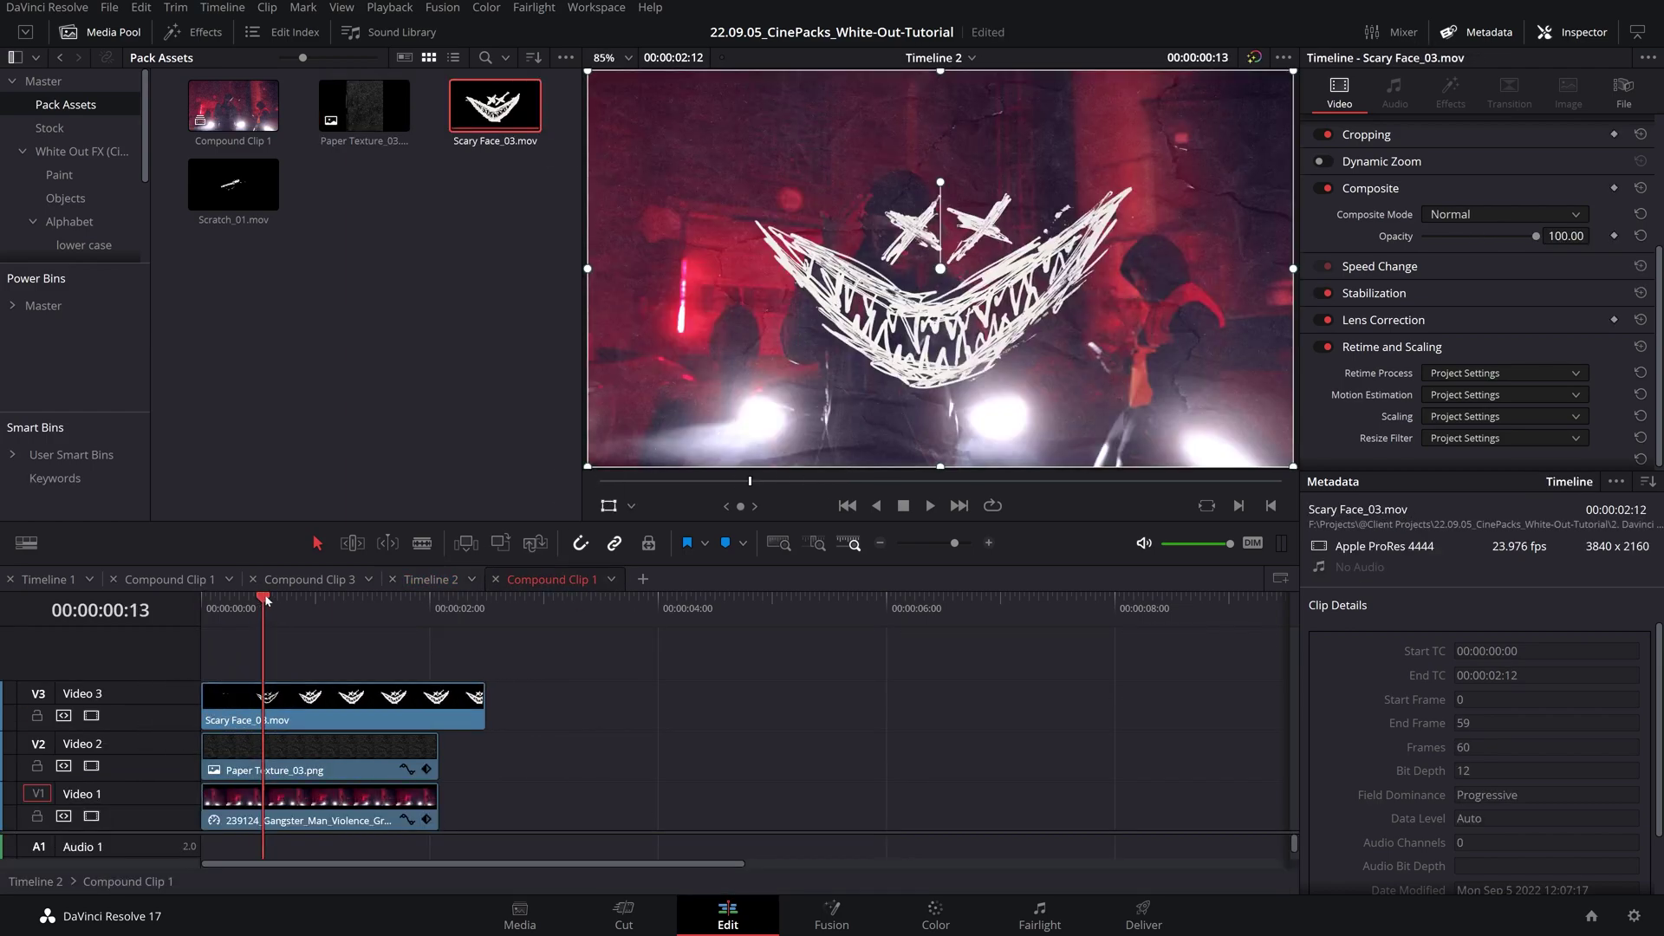
# - Shrink, rotate and position the scary face drawing so it sits over the central man's face
pyautogui.moveTo(588, 466); pyautogui.dragTo(868, 259)
pyautogui.moveTo(995, 194); pyautogui.dragTo(1024, 178)
pyautogui.moveTo(944, 260); pyautogui.dragTo(943, 257)
pyautogui.moveTo(897, 158); pyautogui.dragTo(914, 160)
pyautogui.moveTo(922, 267); pyautogui.dragTo(903, 296)
# - Play the compound clip from the start to examine the scary face animation over the man's face
pyautogui.press('Home')
pyautogui.press('space')
pyautogui.press('space')
pyautogui.press('Home')
pyautogui.press('space')
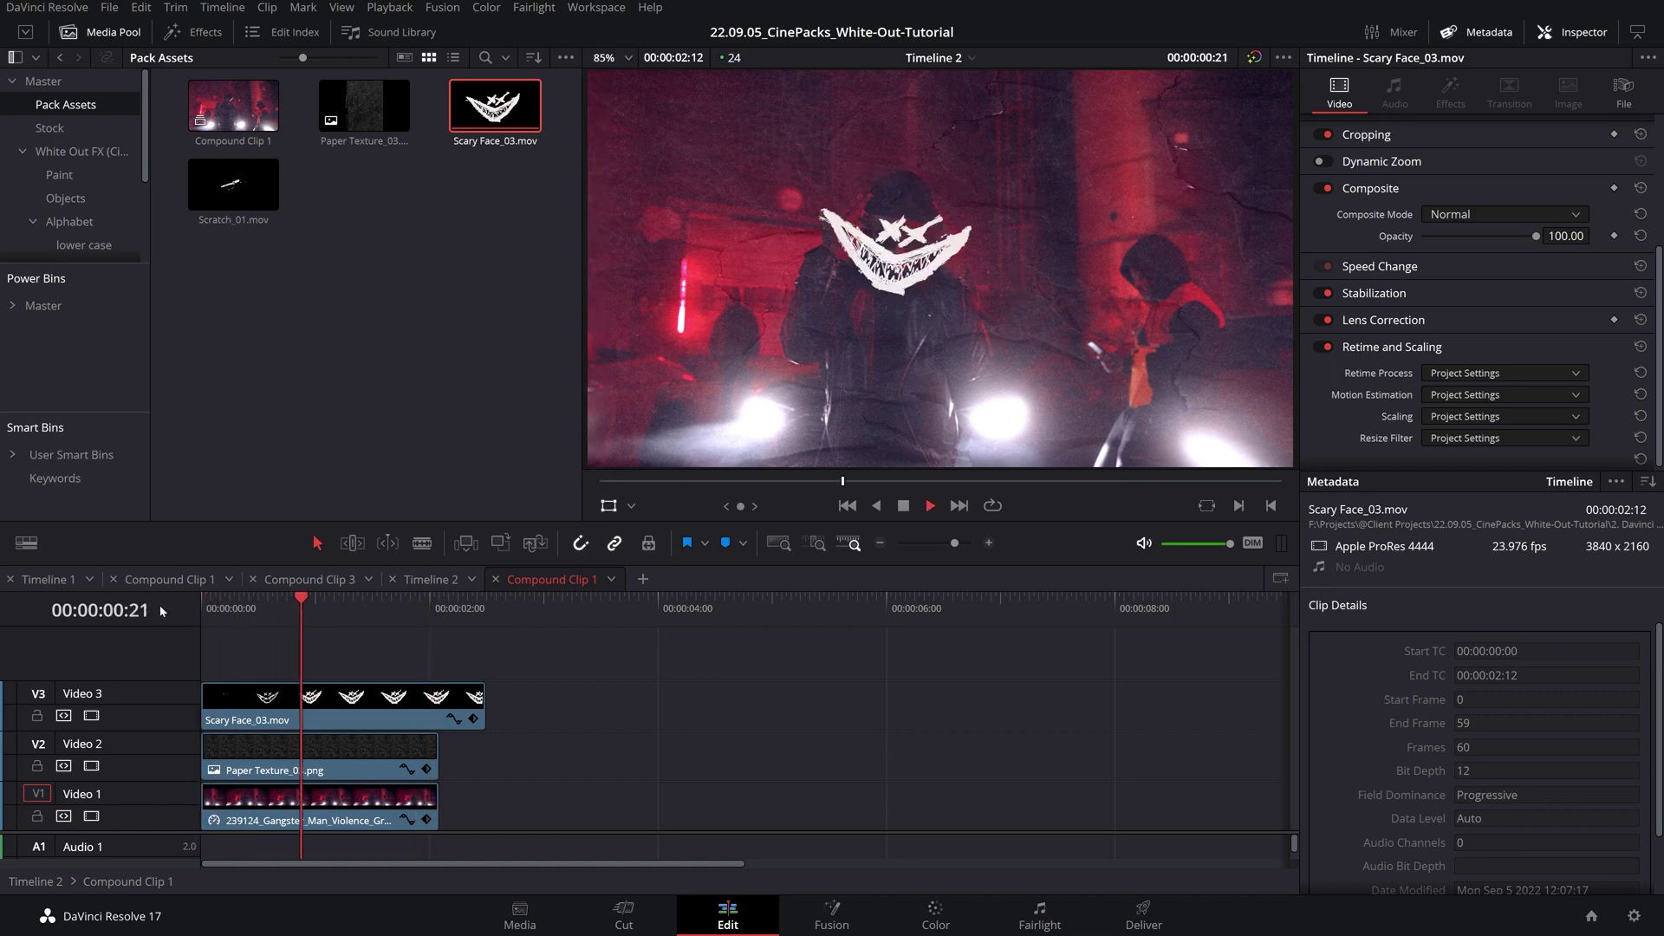
pyautogui.press('space')
pyautogui.press('space')
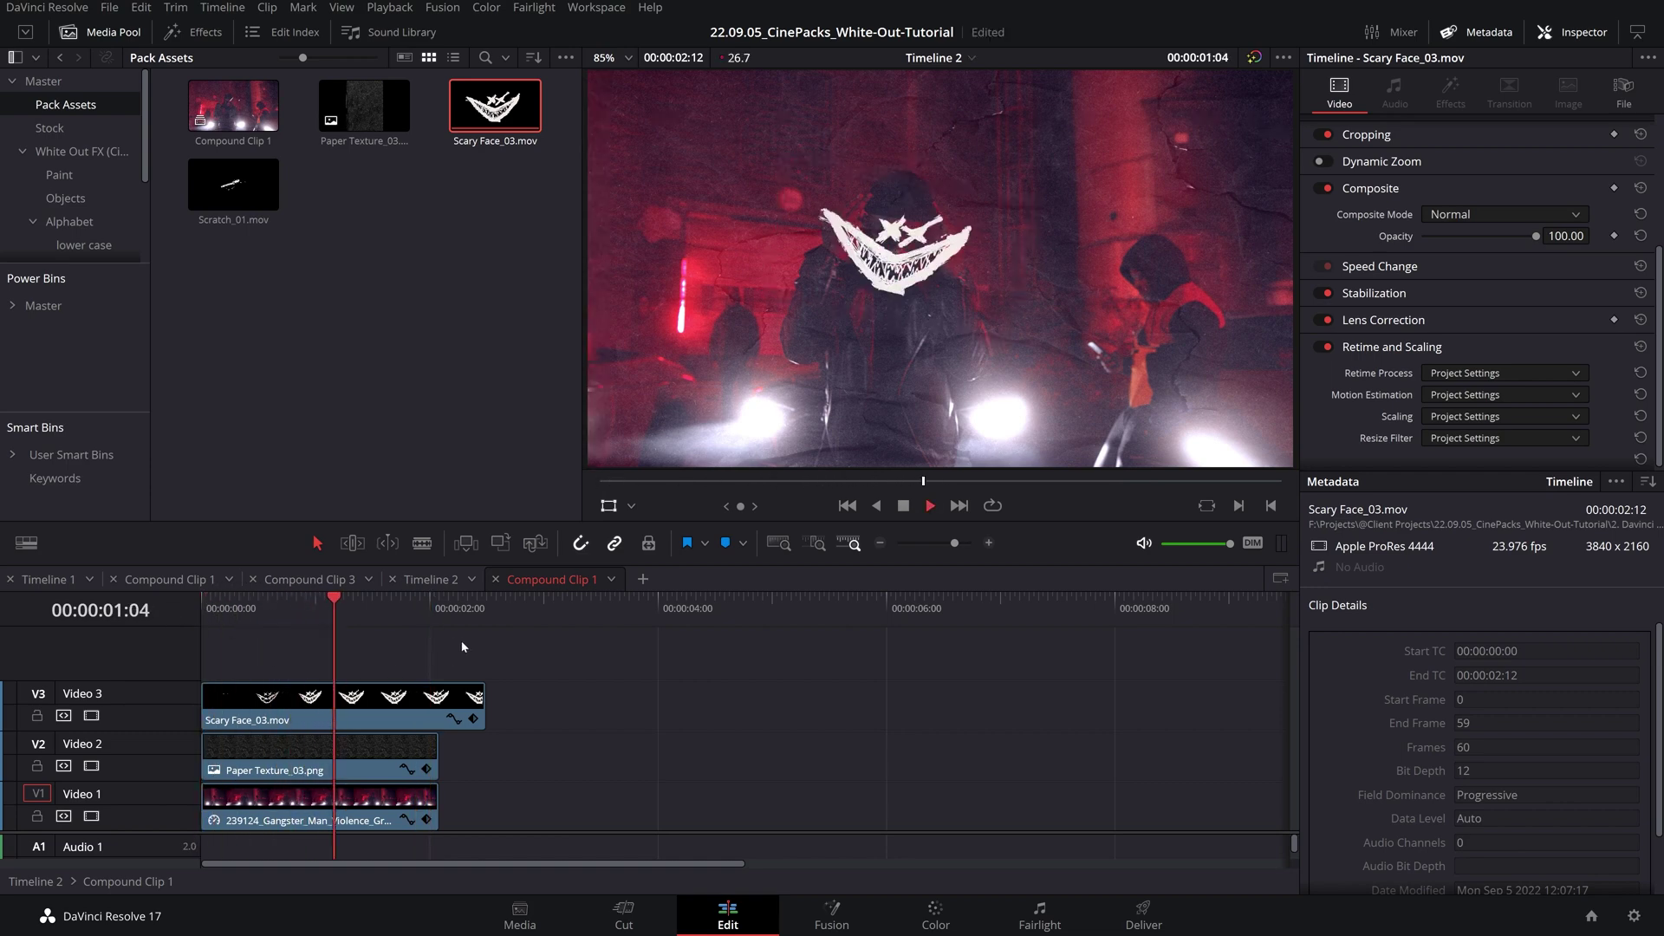
pyautogui.press('space')
# - Place Scratch_01.mov on a new Video 4 track, starting shortly after the scary face clip, and check its timing from the start
pyautogui.click(213, 197)
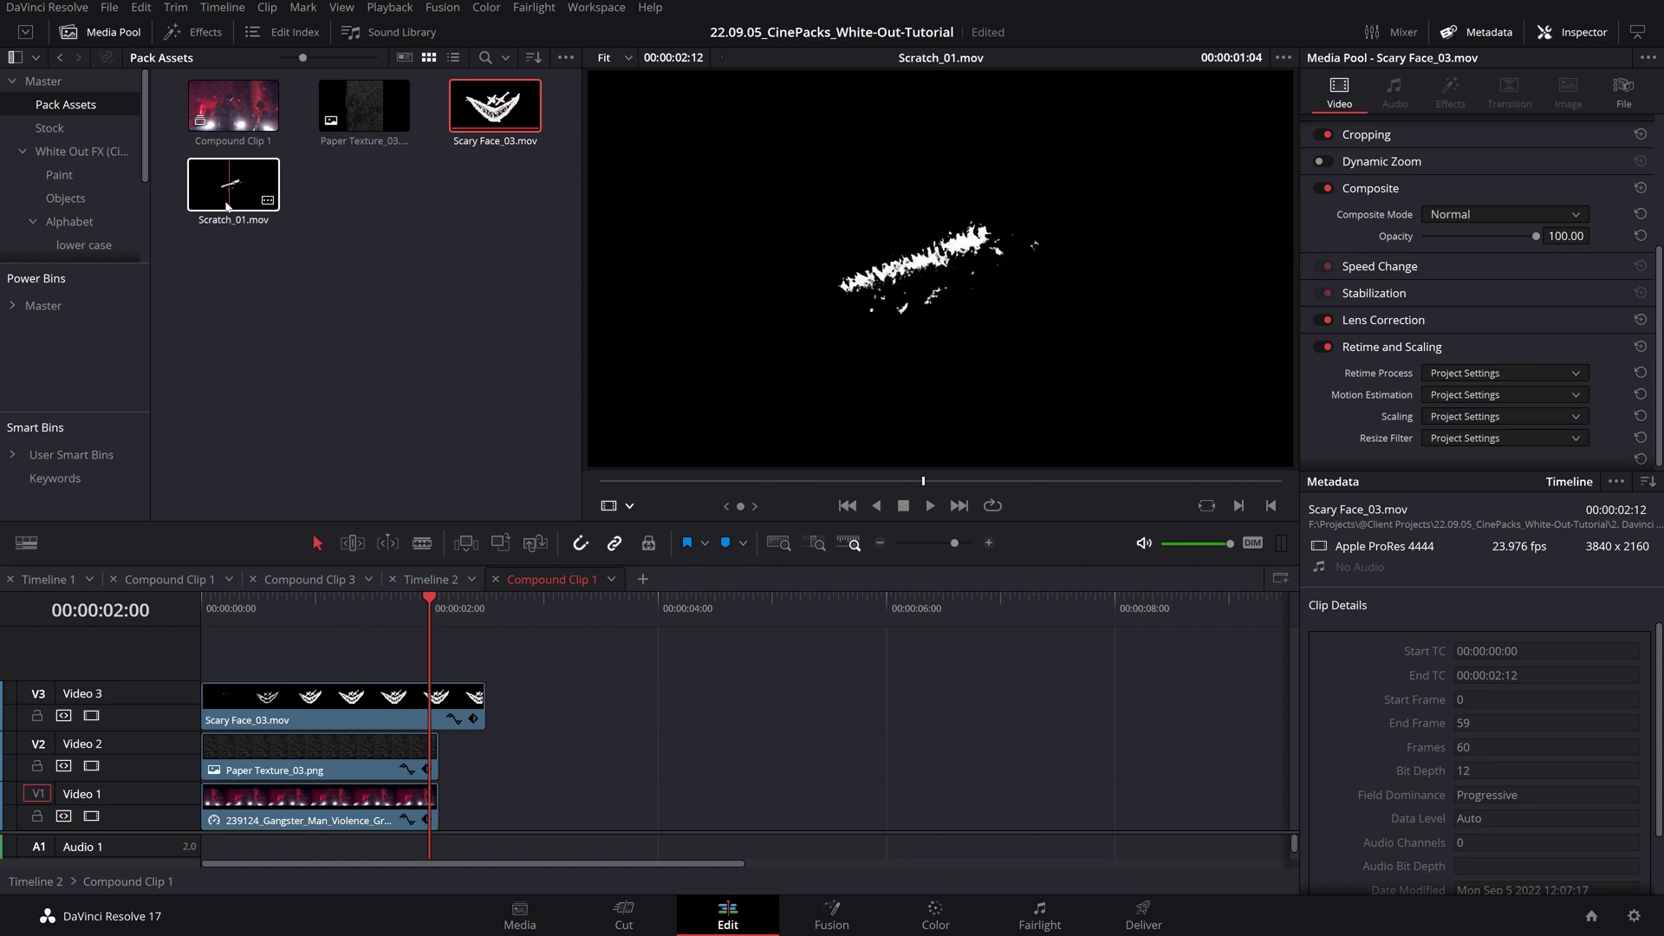
pyautogui.moveTo(227, 198); pyautogui.dragTo(305, 643)
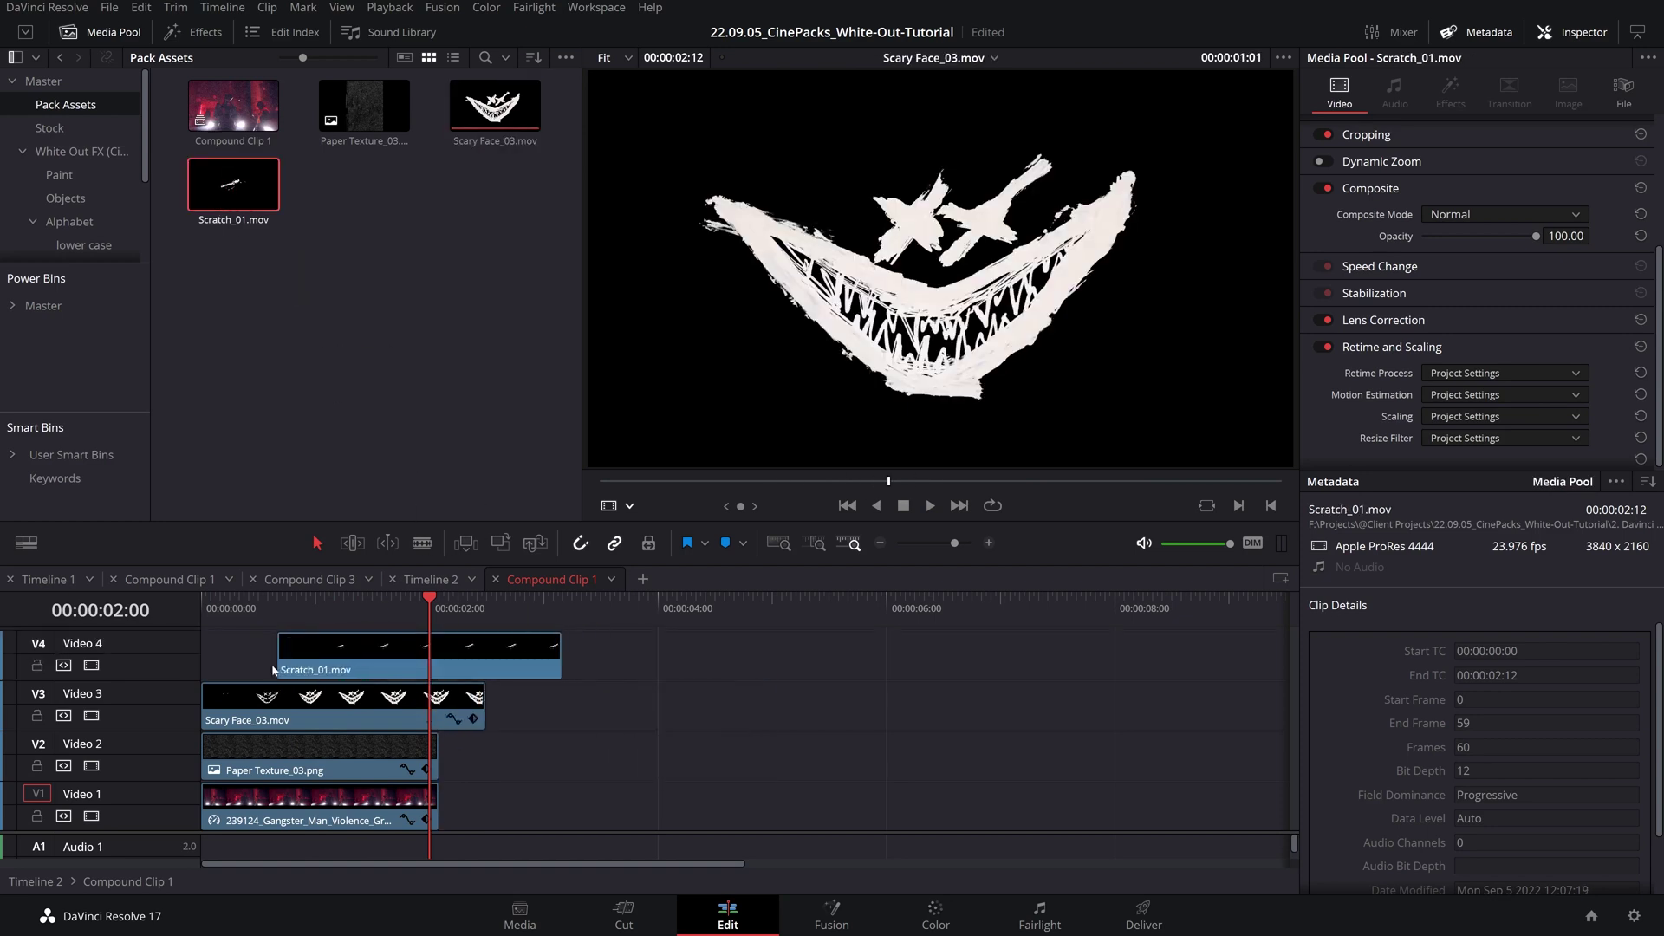
pyautogui.press('Home')
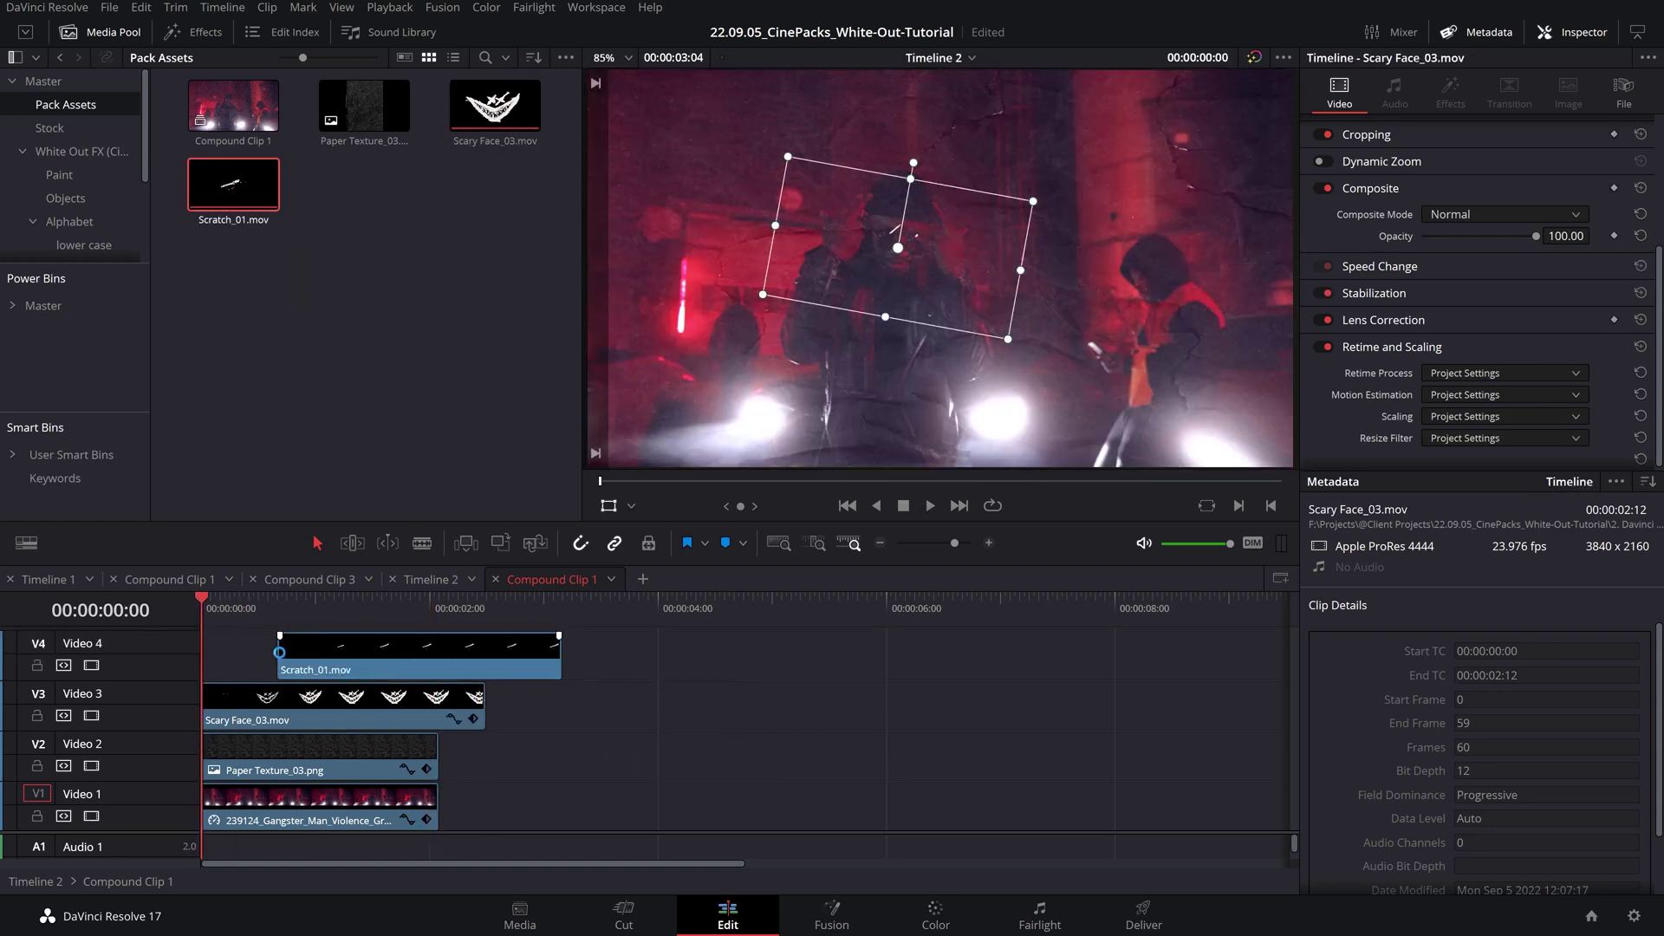
pyautogui.press('space')
pyautogui.press('space')
# - Shrink, rotate and position the scratch overlay so it runs steeply along the side of the central man's coat, below the scary face
pyautogui.click(337, 666)
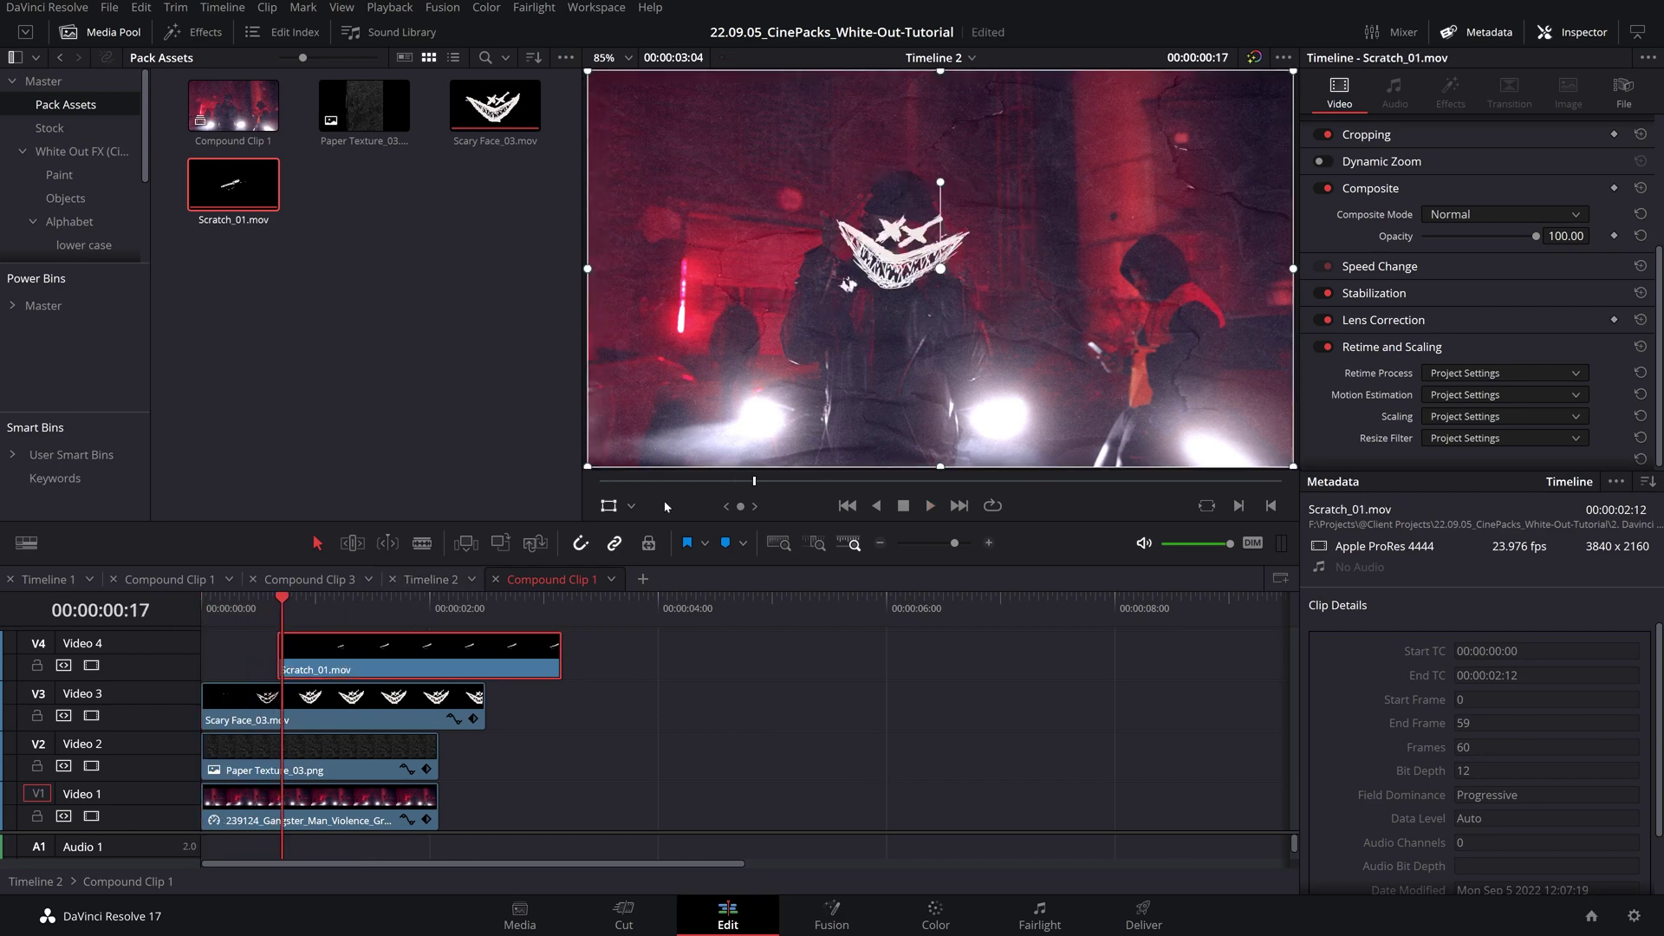
pyautogui.press('space')
pyautogui.press('space')
pyautogui.moveTo(908, 279); pyautogui.dragTo(903, 335)
pyautogui.moveTo(1288, 126); pyautogui.dragTo(1090, 239)
pyautogui.moveTo(934, 244); pyautogui.dragTo(881, 306)
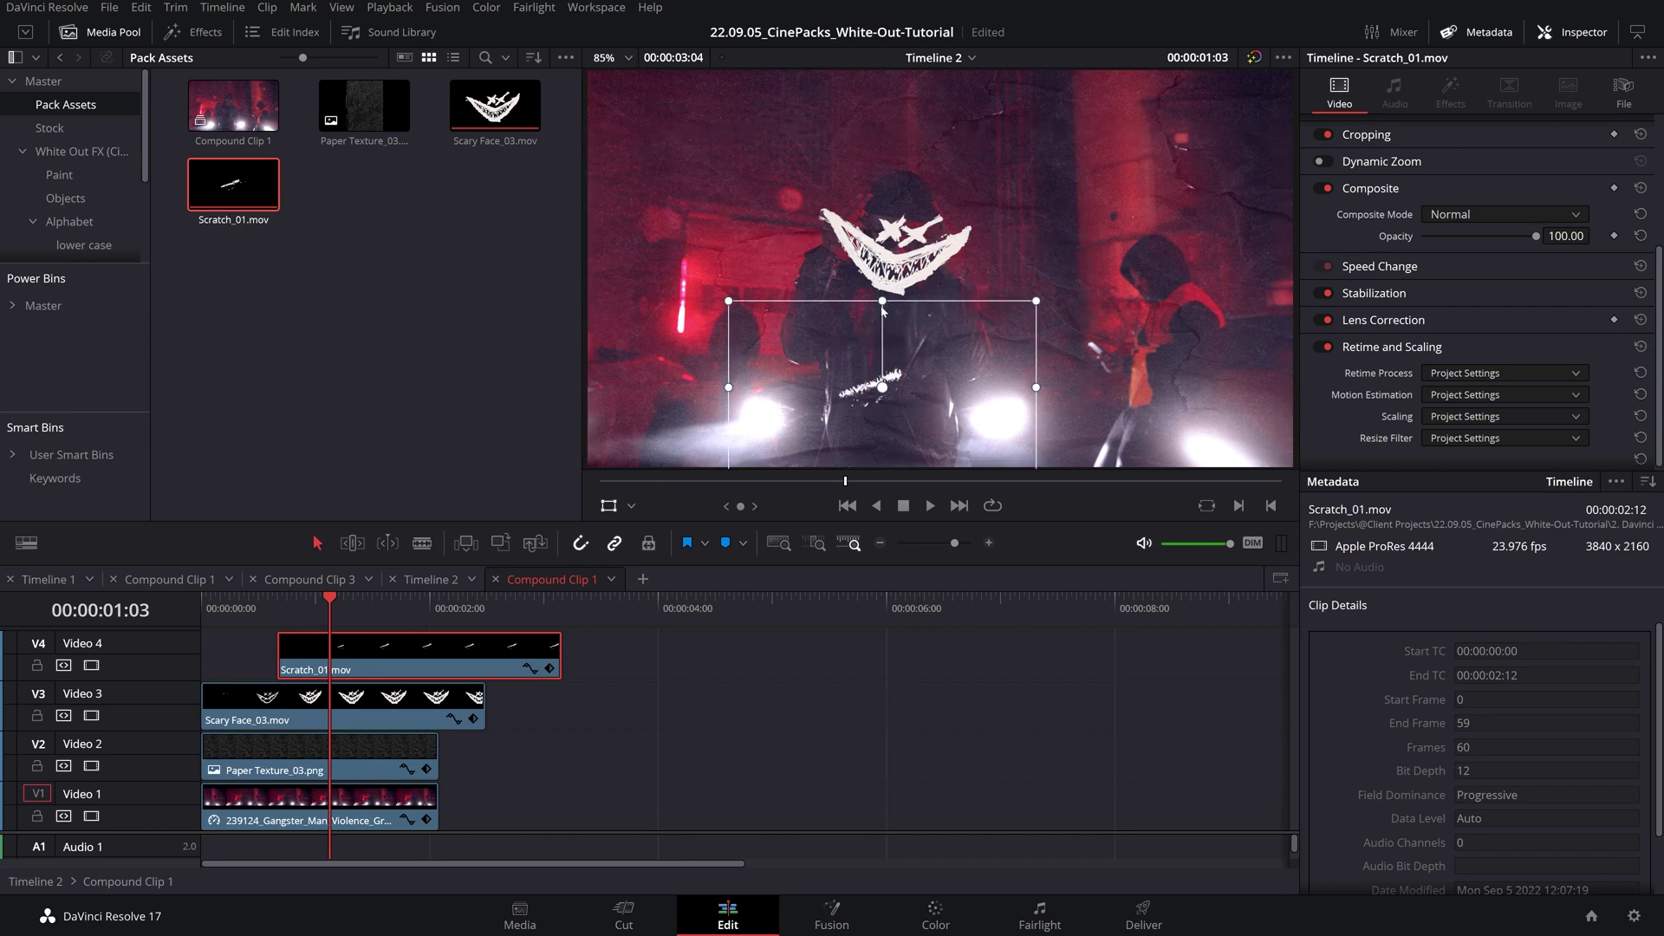
pyautogui.moveTo(1037, 303); pyautogui.dragTo(989, 319)
pyautogui.moveTo(882, 303); pyautogui.dragTo(779, 406)
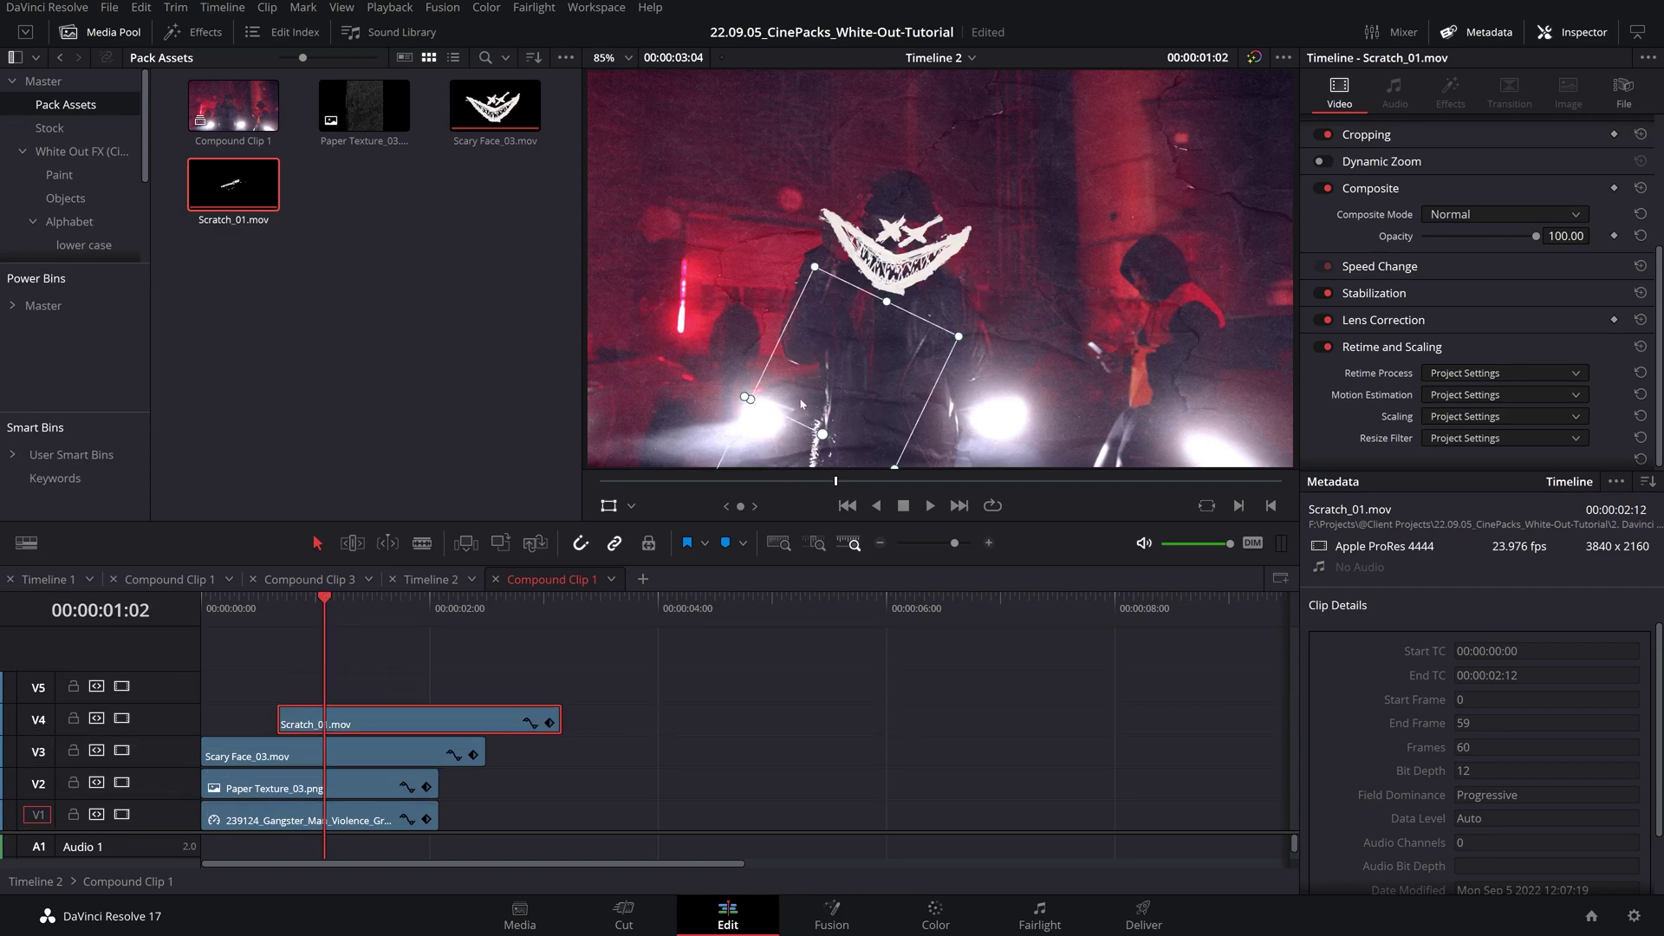
# - Compare neighbouring frames of the scratch animation and add a marker to the scratch clip at 00:00:01:03
pyautogui.moveTo(279, 606); pyautogui.dragTo(313, 613)
pyautogui.press('Right')
pyautogui.press('Right')
pyautogui.press('Right')
pyautogui.press('Right')
pyautogui.press('Left')
pyautogui.press('Left')
pyautogui.press('Left')
pyautogui.press('Right')
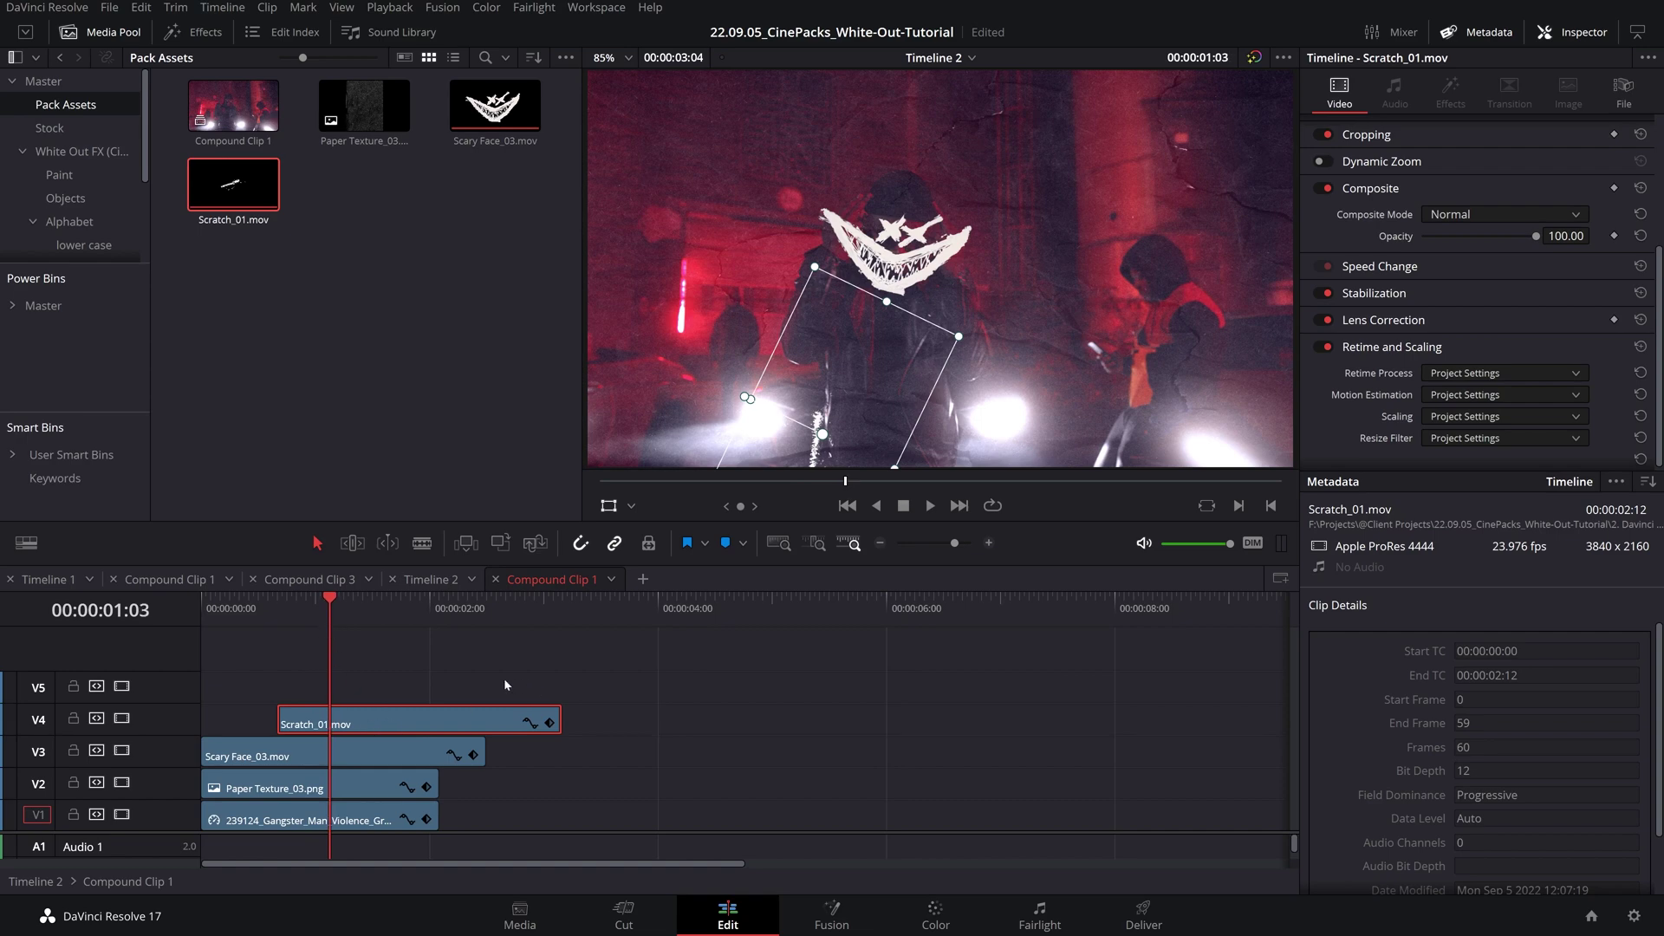
pyautogui.press('m')
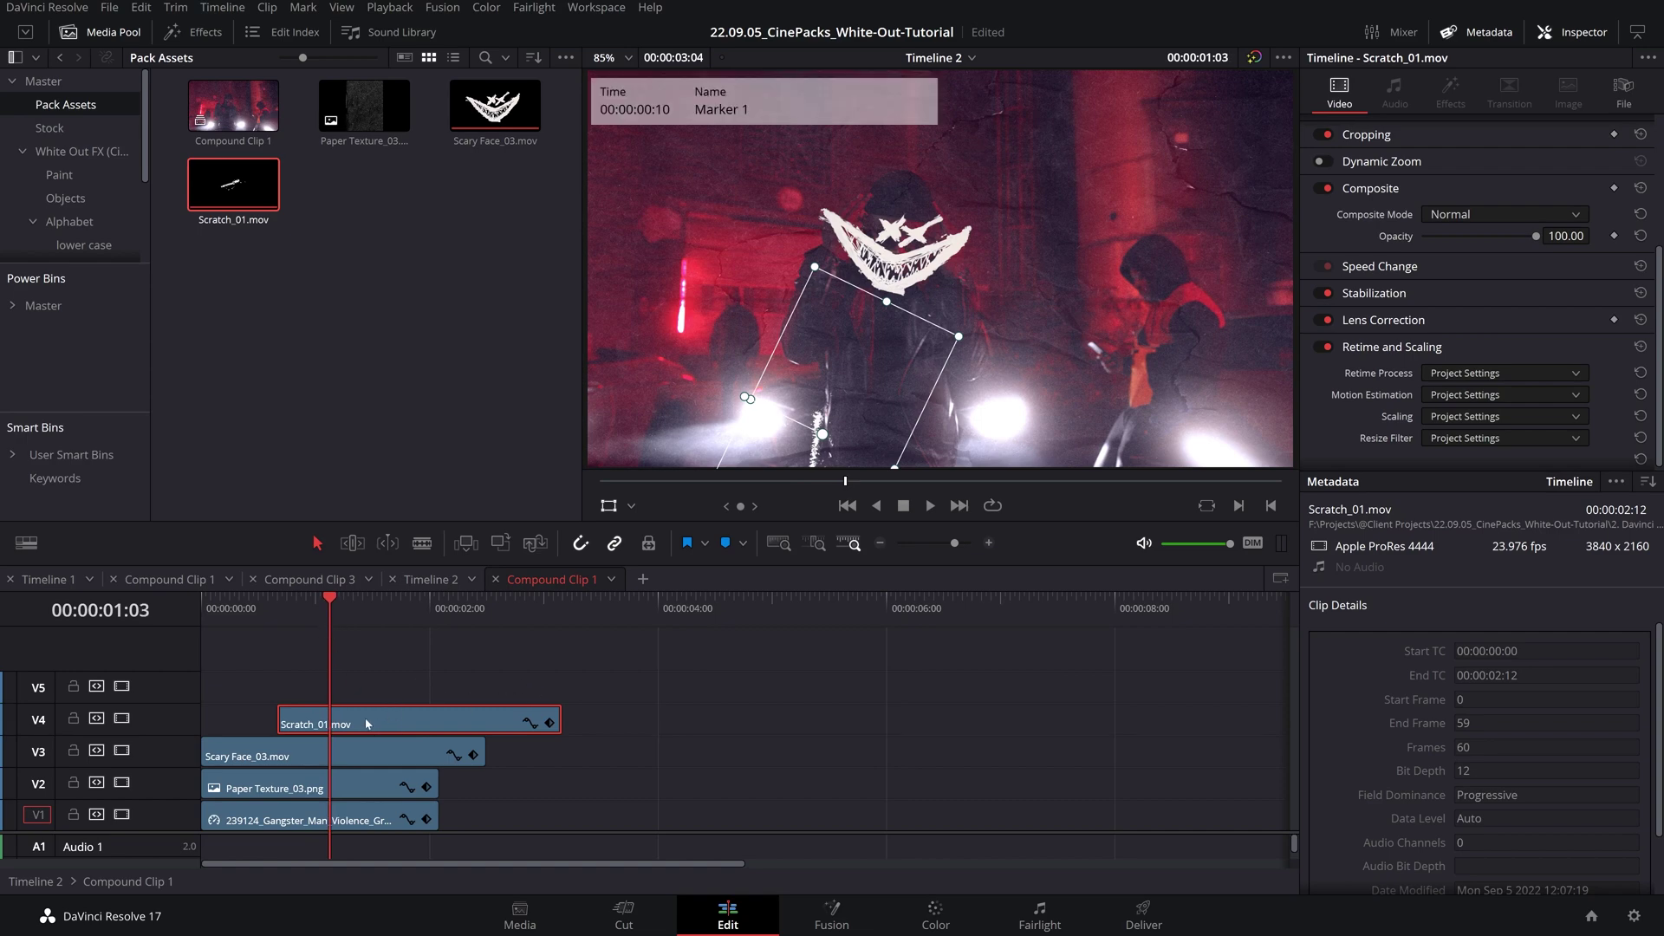
pyautogui.click(337, 678)
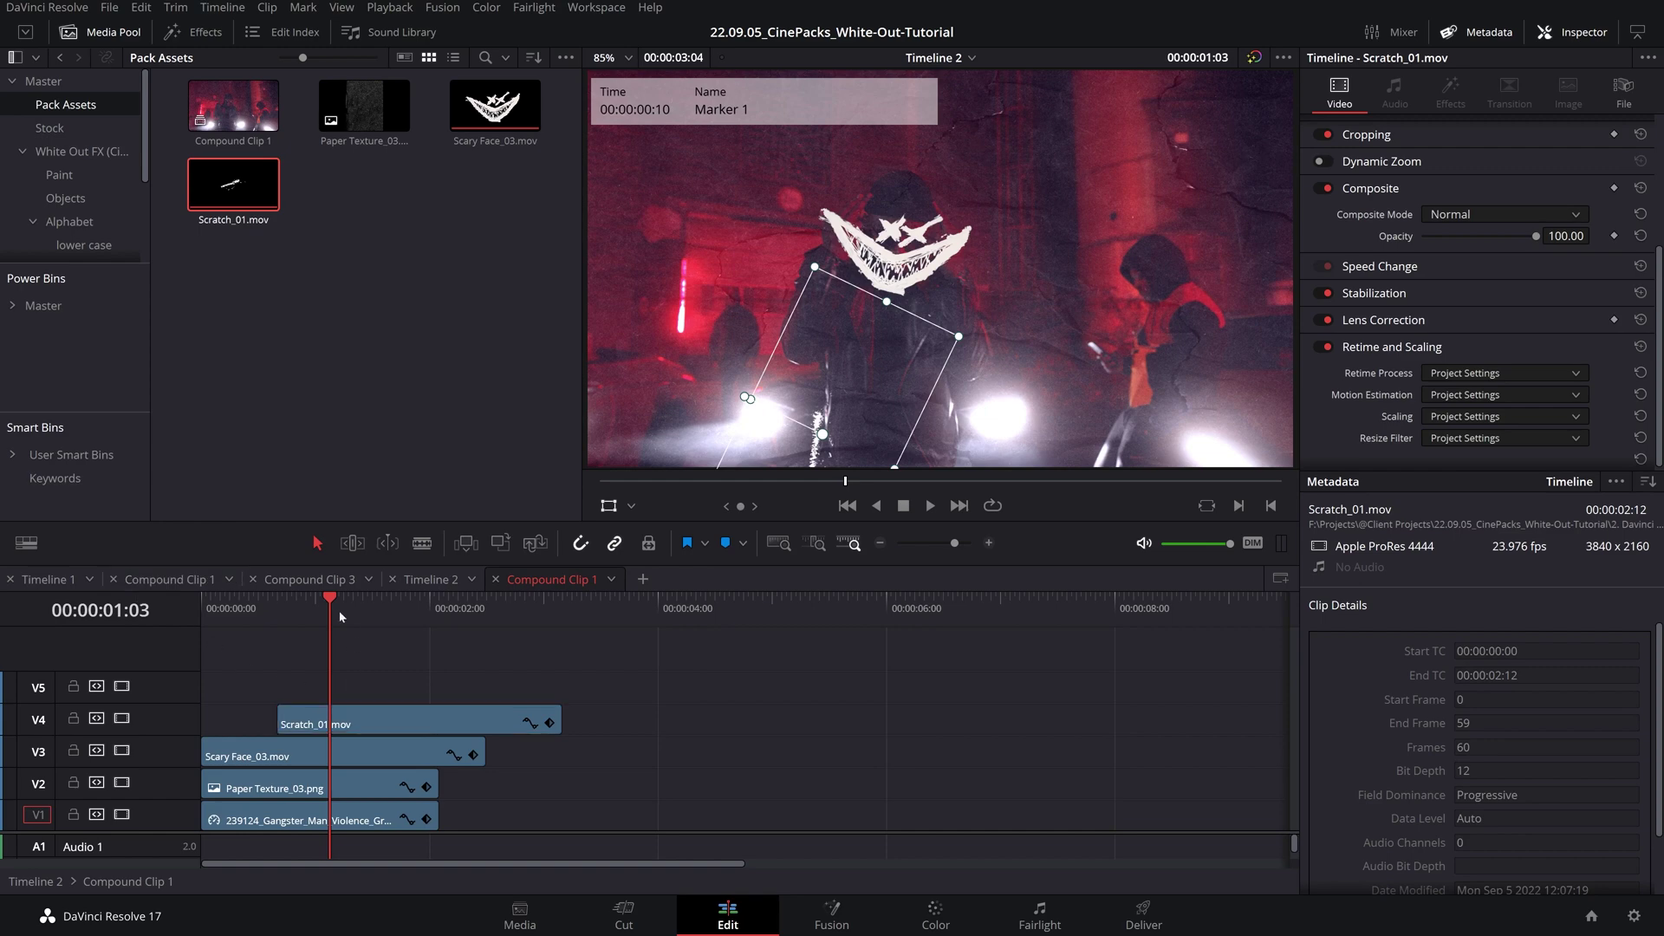
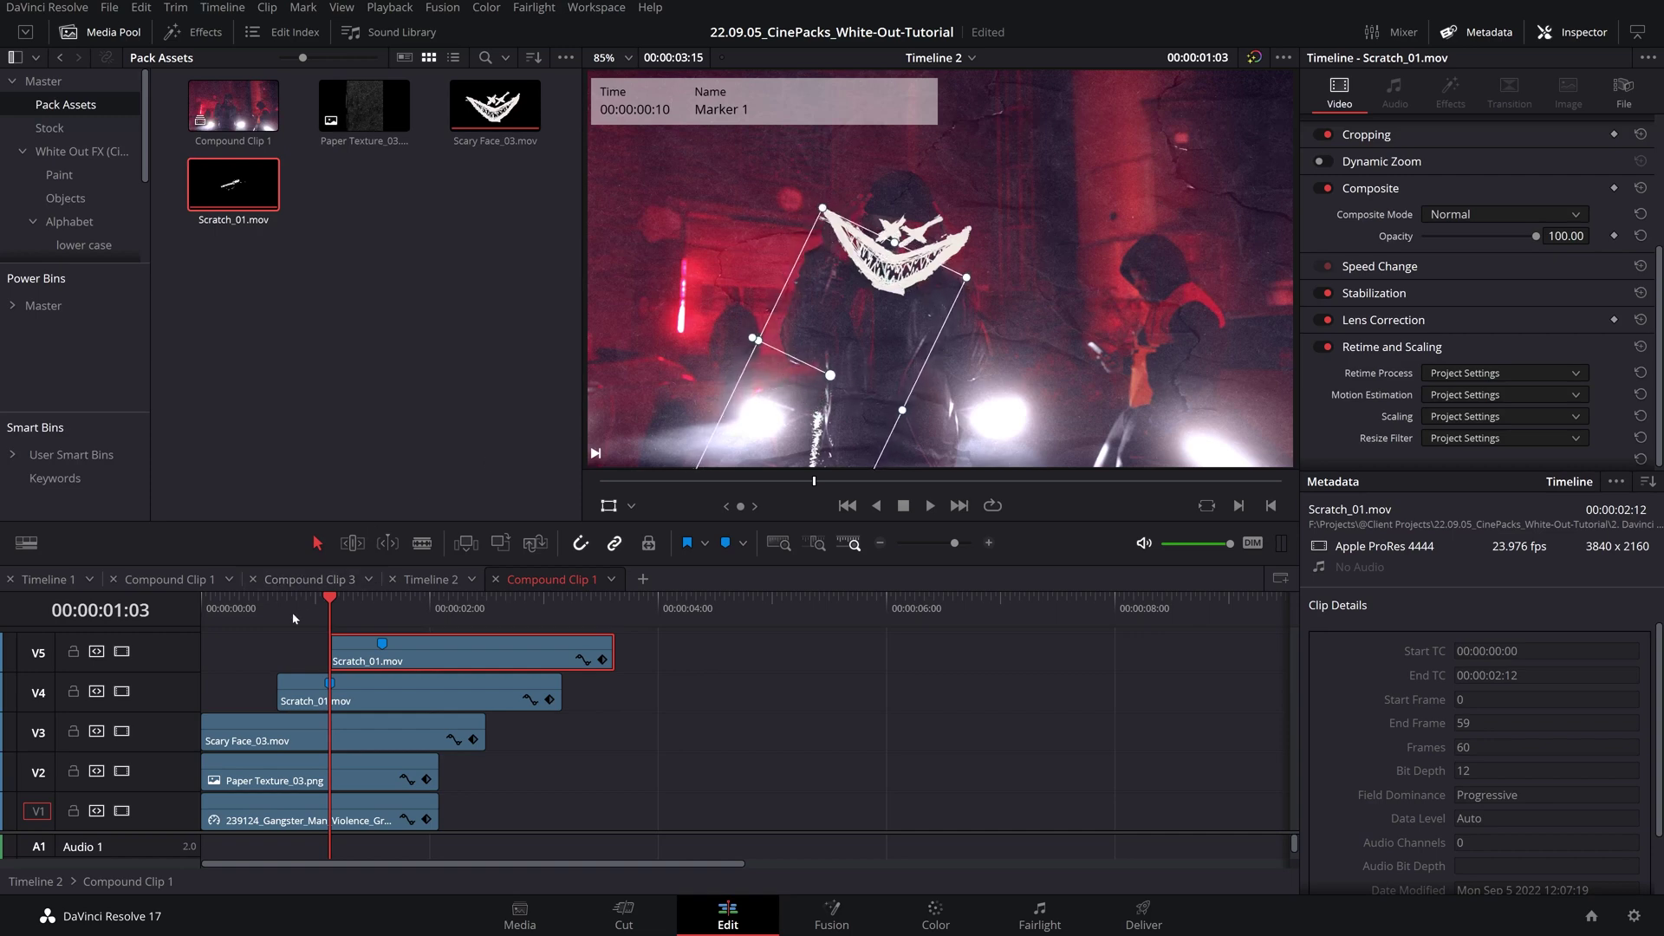
# - Play the compound clip from the start to check the timing of the second scratch overlay
pyautogui.moveTo(250, 612); pyautogui.dragTo(229, 618)
pyautogui.press('space')
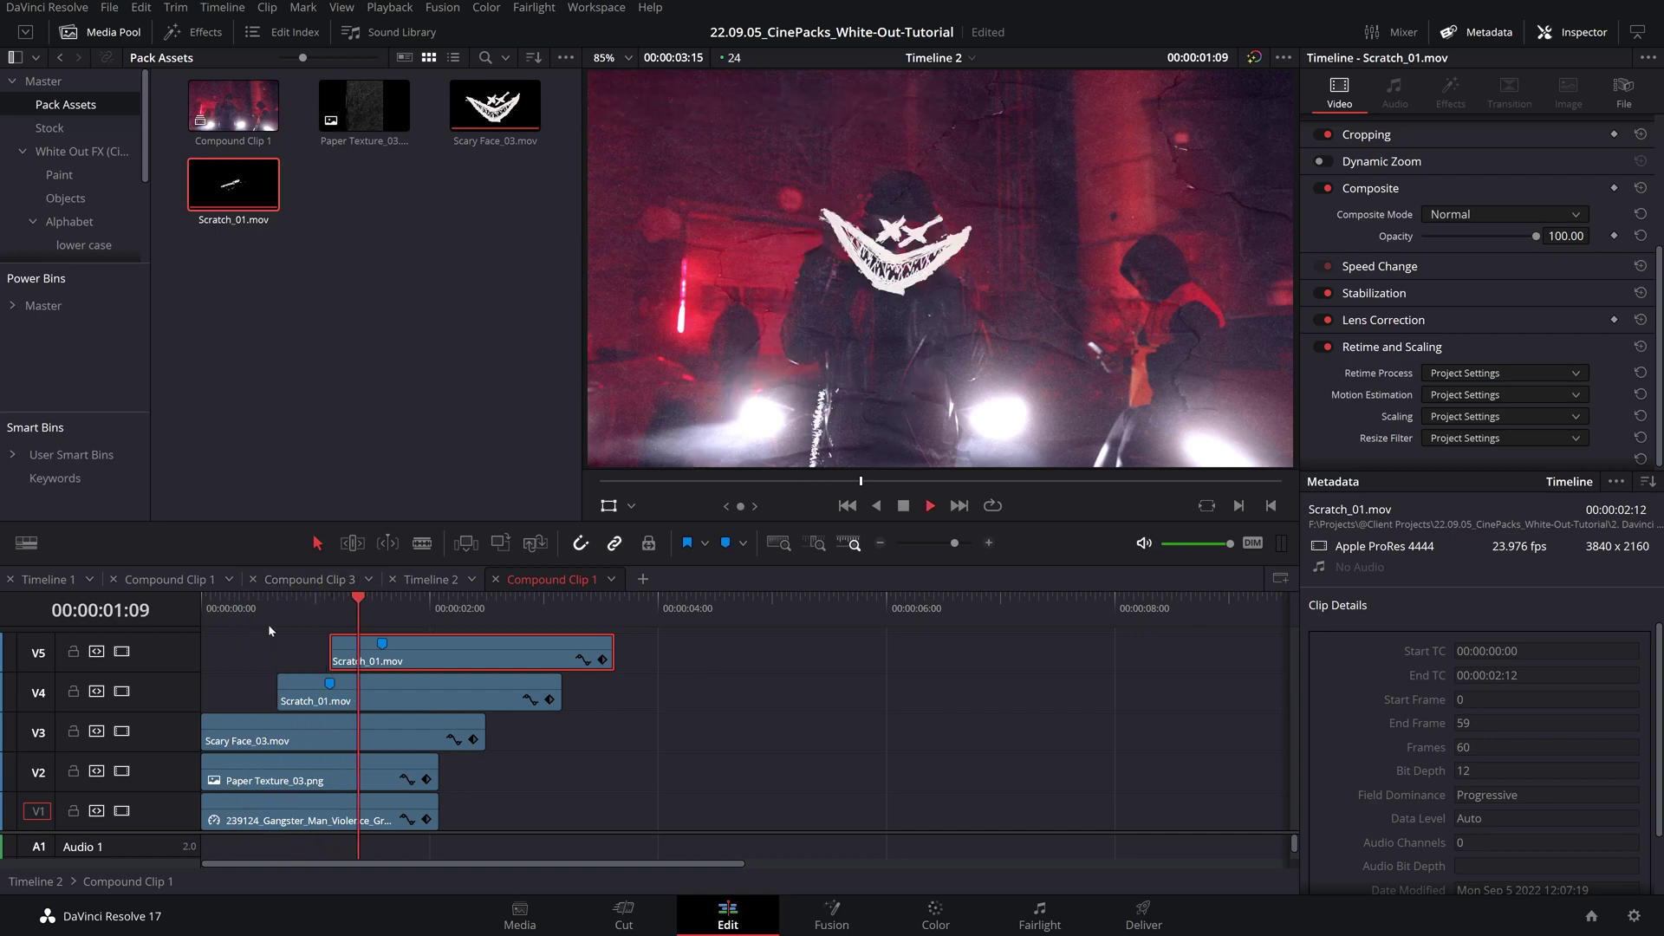
pyautogui.click(280, 606)
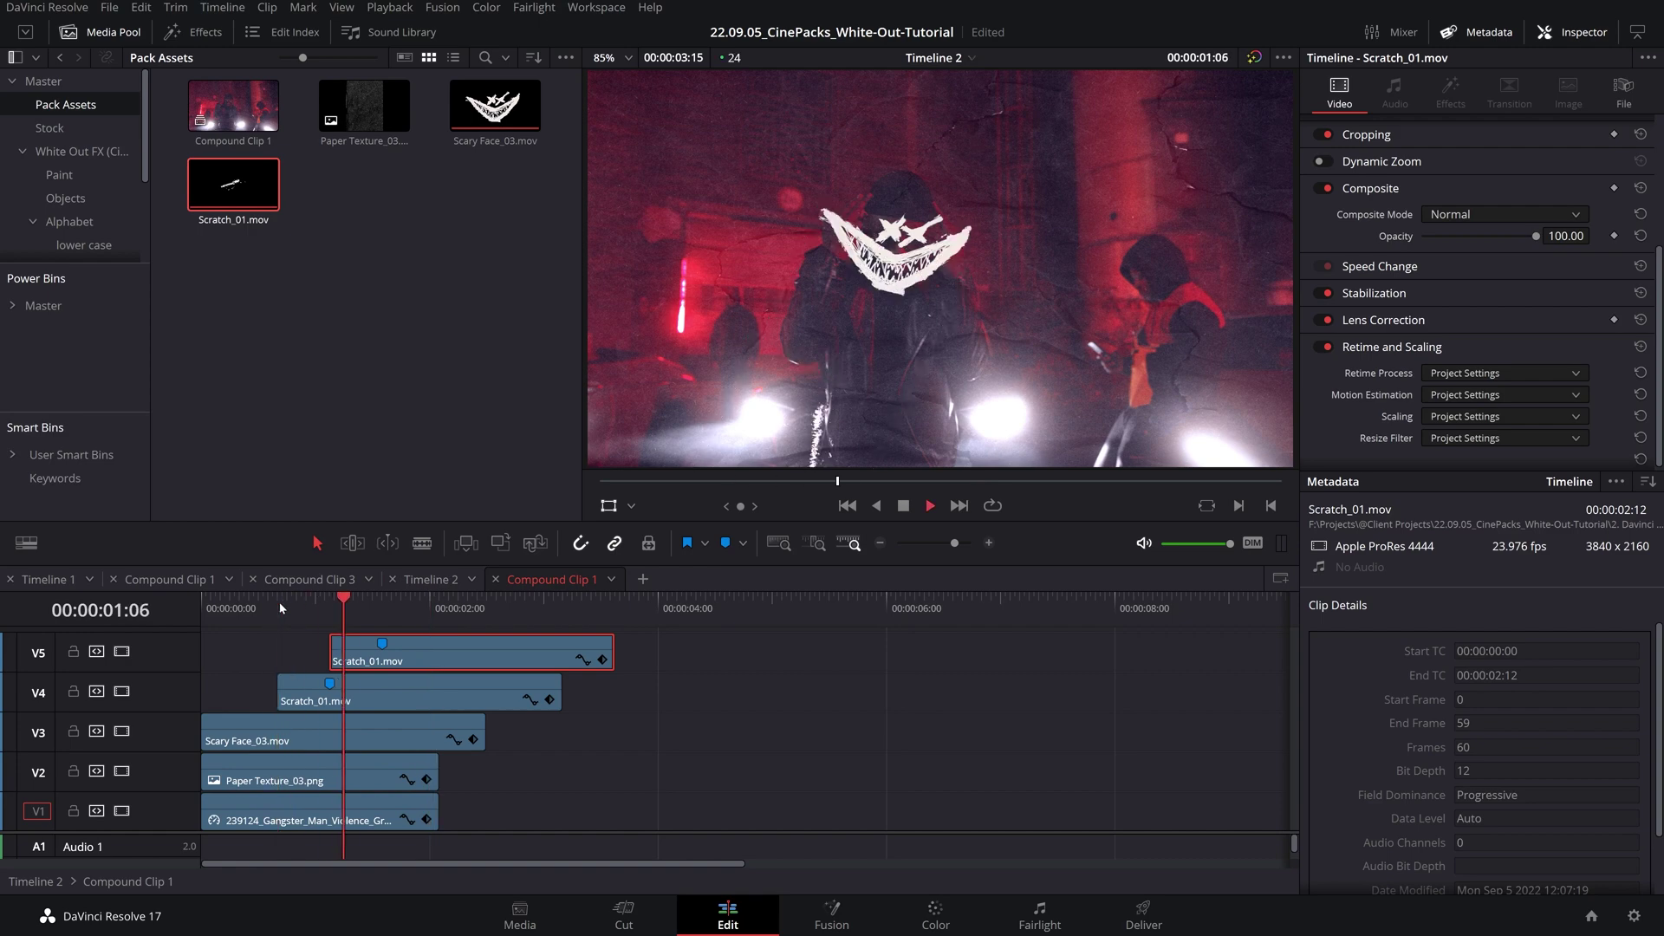
pyautogui.press('space')
# - Duplicate the scratch onto Video 6 from the Video 5 clip's marker, then rotate, shrink and position it across the top of the coat scratch
pyautogui.moveTo(278, 609); pyautogui.dragTo(498, 653)
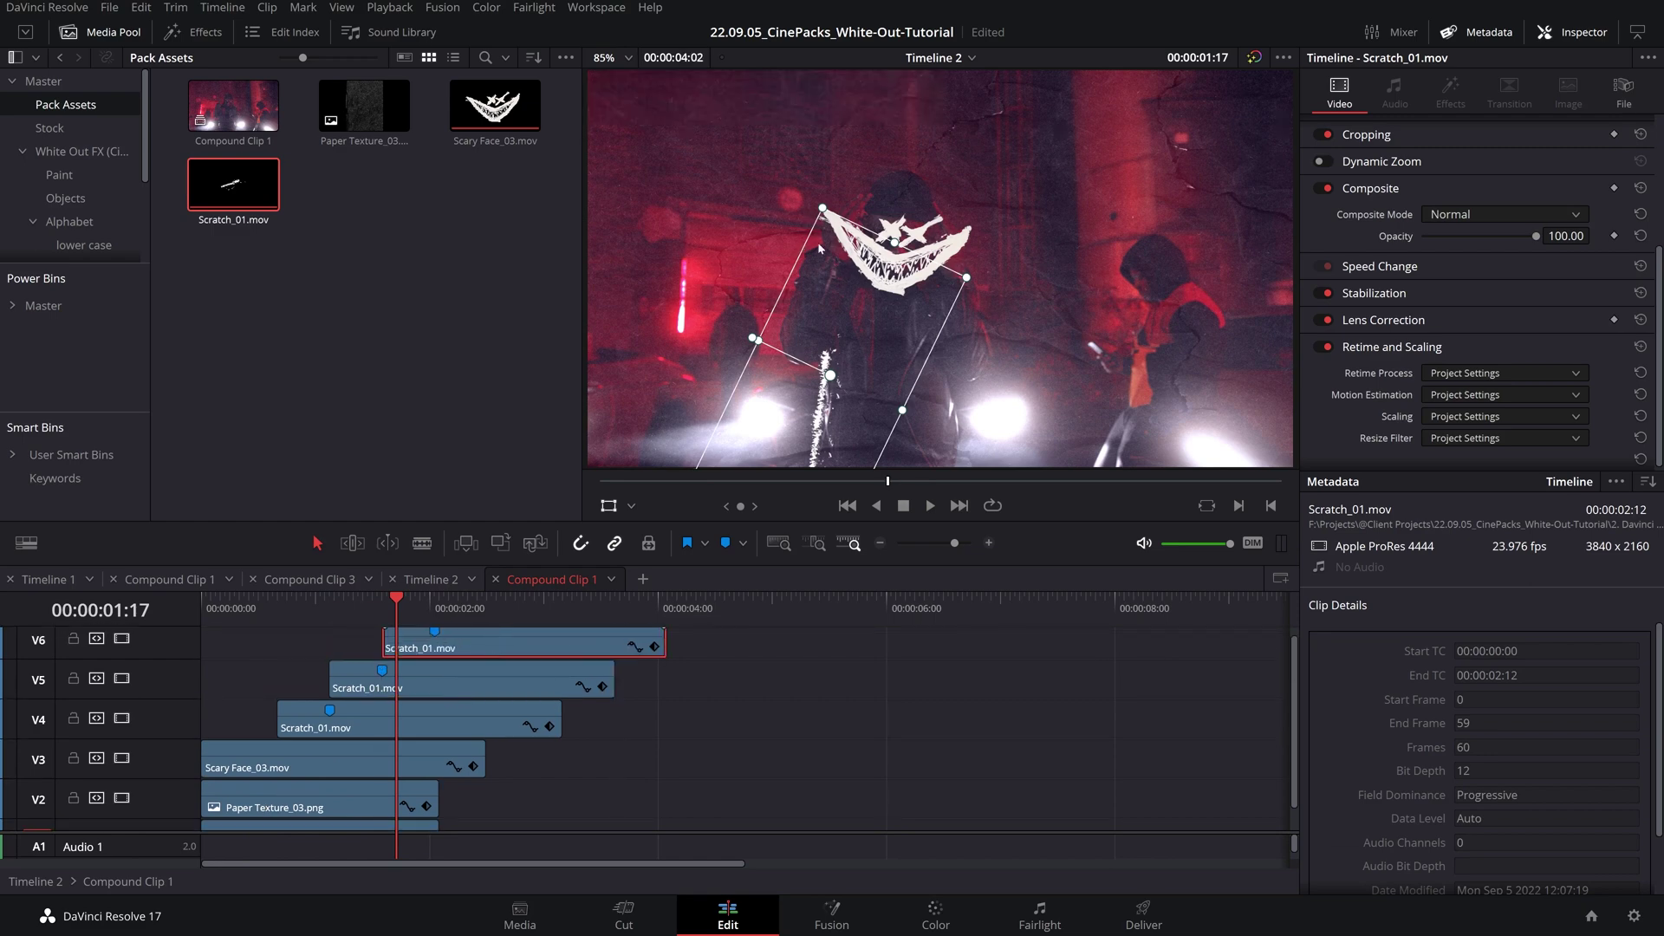
pyautogui.moveTo(753, 338); pyautogui.dragTo(784, 523)
pyautogui.moveTo(913, 375); pyautogui.dragTo(904, 339)
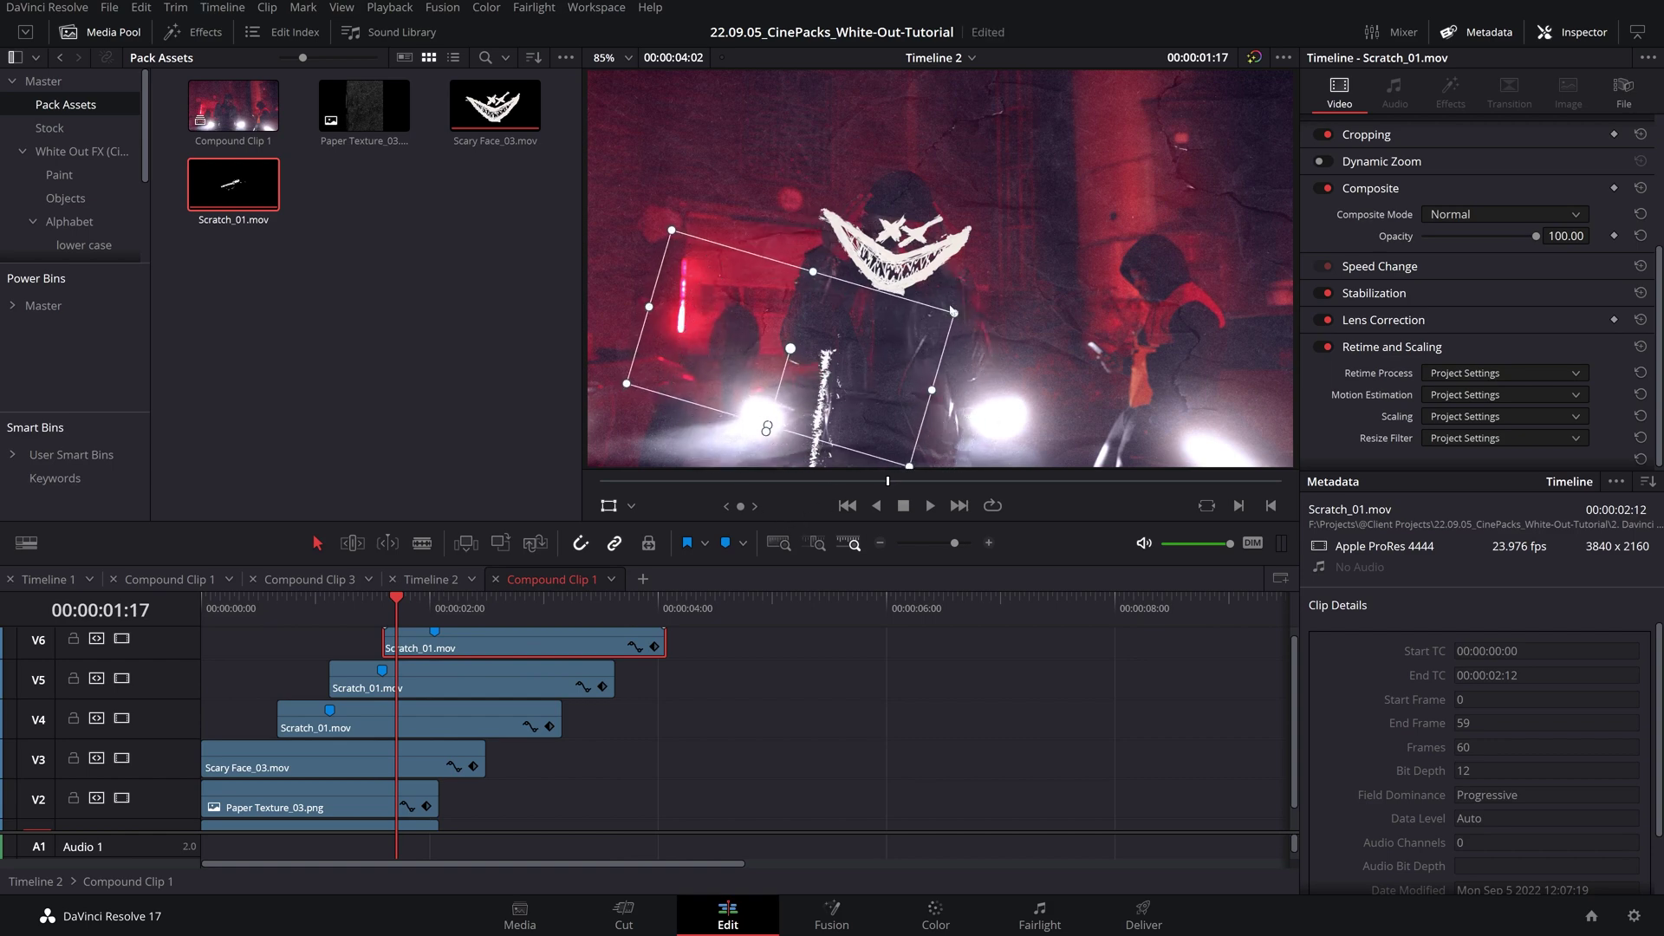
pyautogui.moveTo(766, 431); pyautogui.dragTo(806, 440)
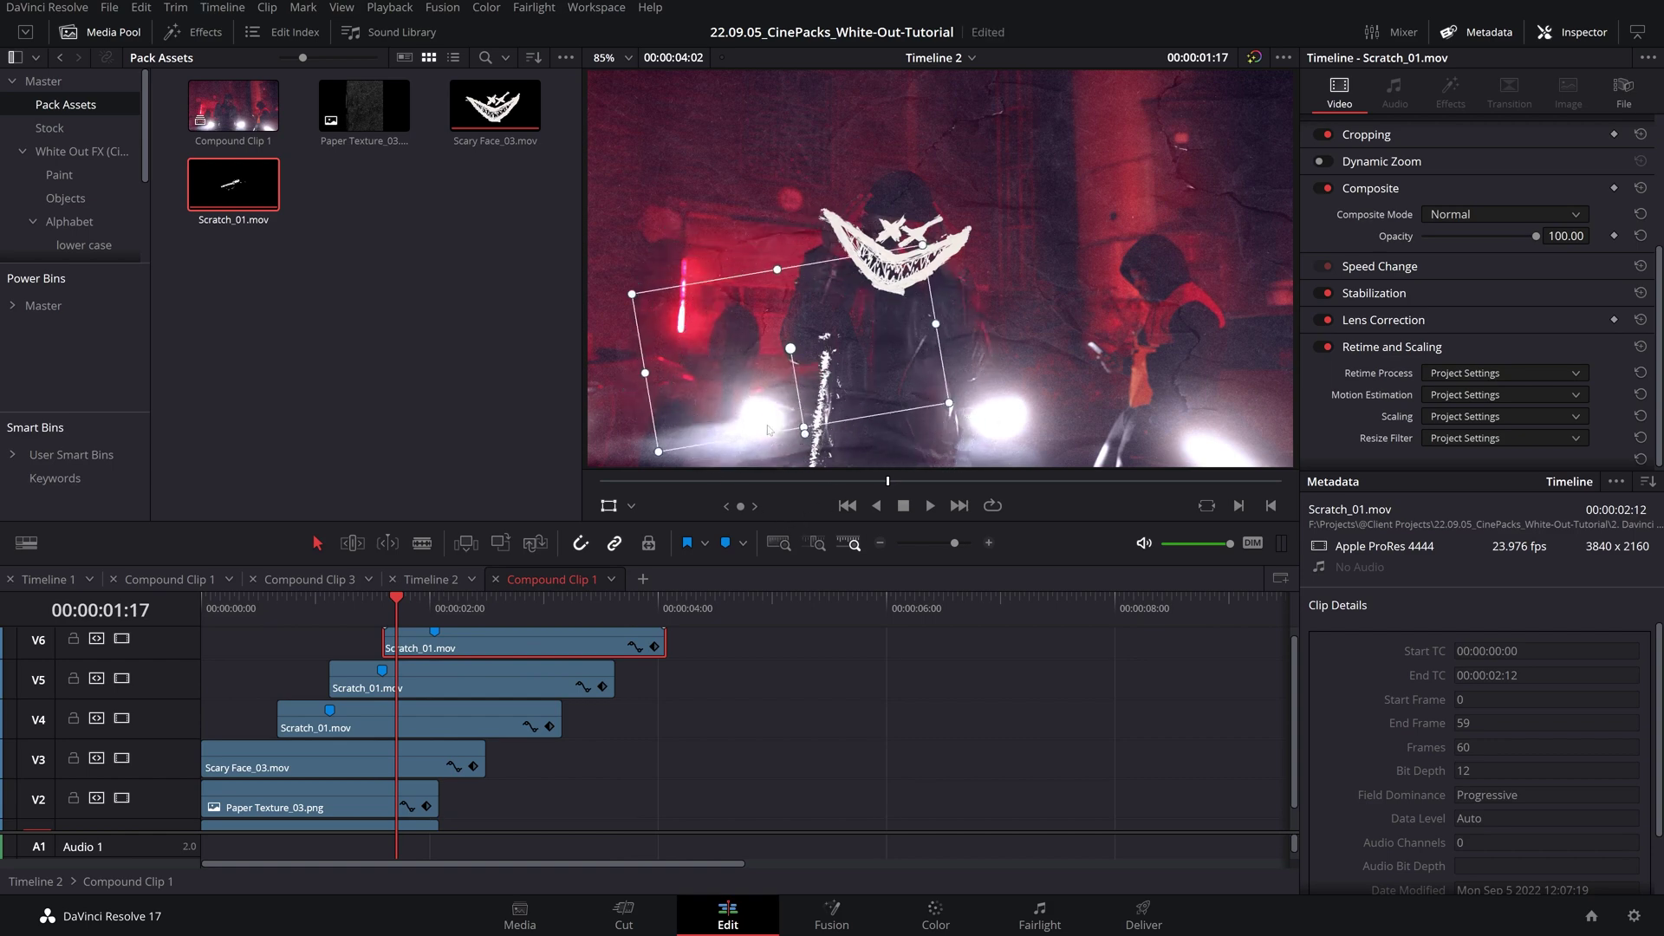
pyautogui.moveTo(396, 600); pyautogui.dragTo(485, 610)
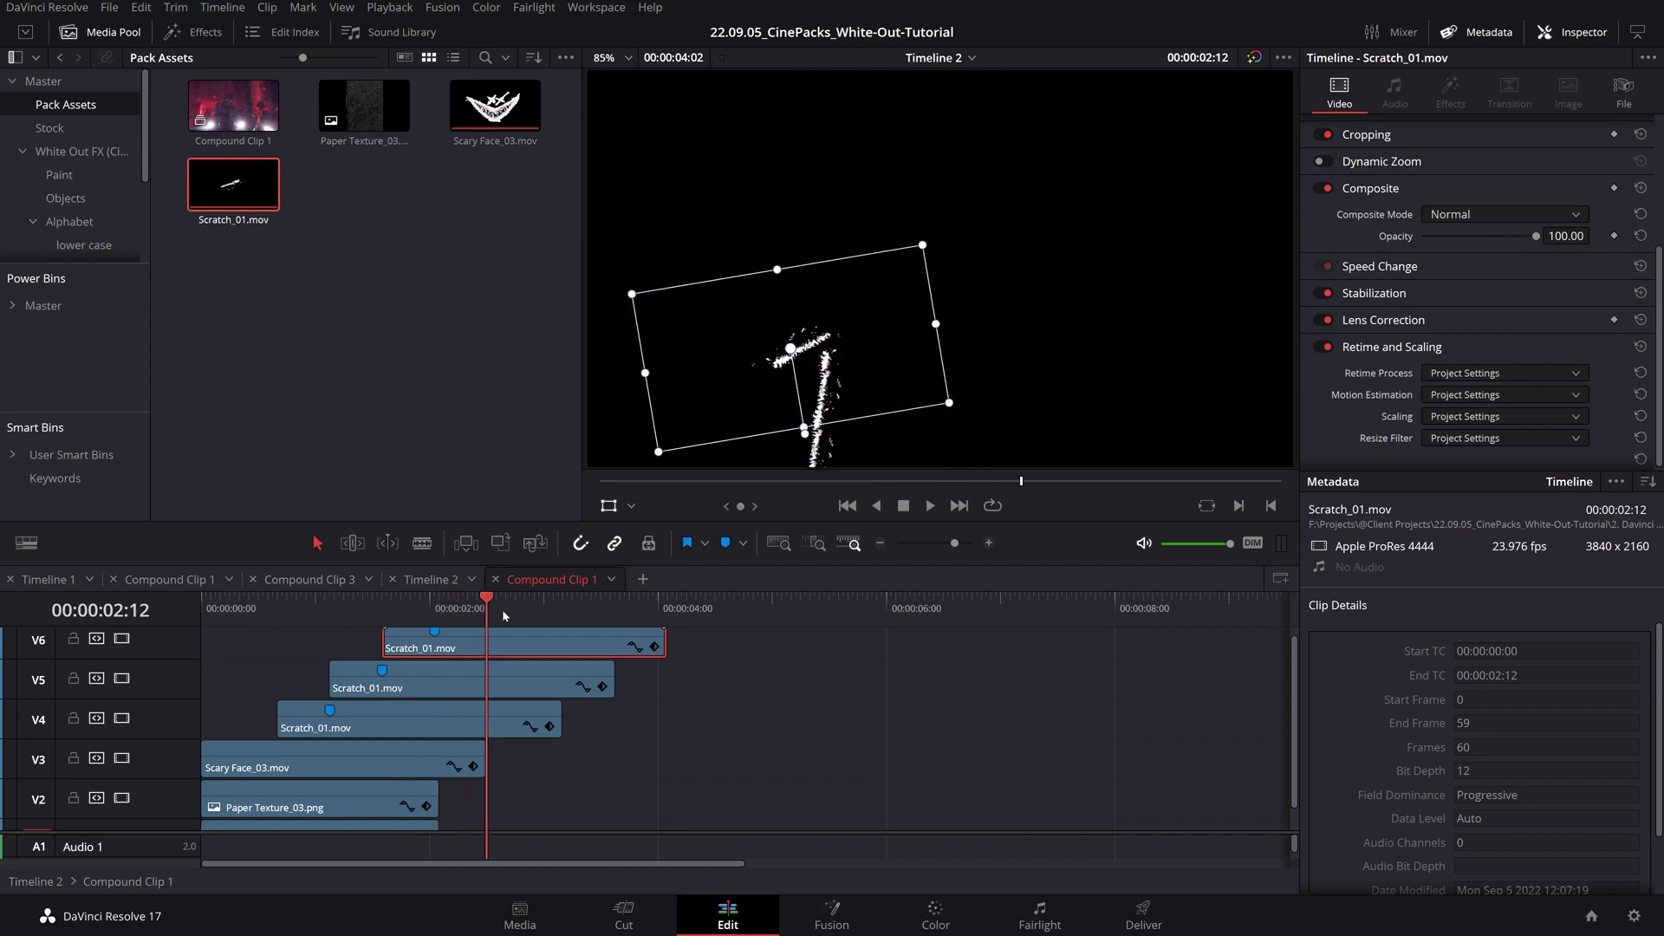
pyautogui.moveTo(923, 246); pyautogui.dragTo(888, 273)
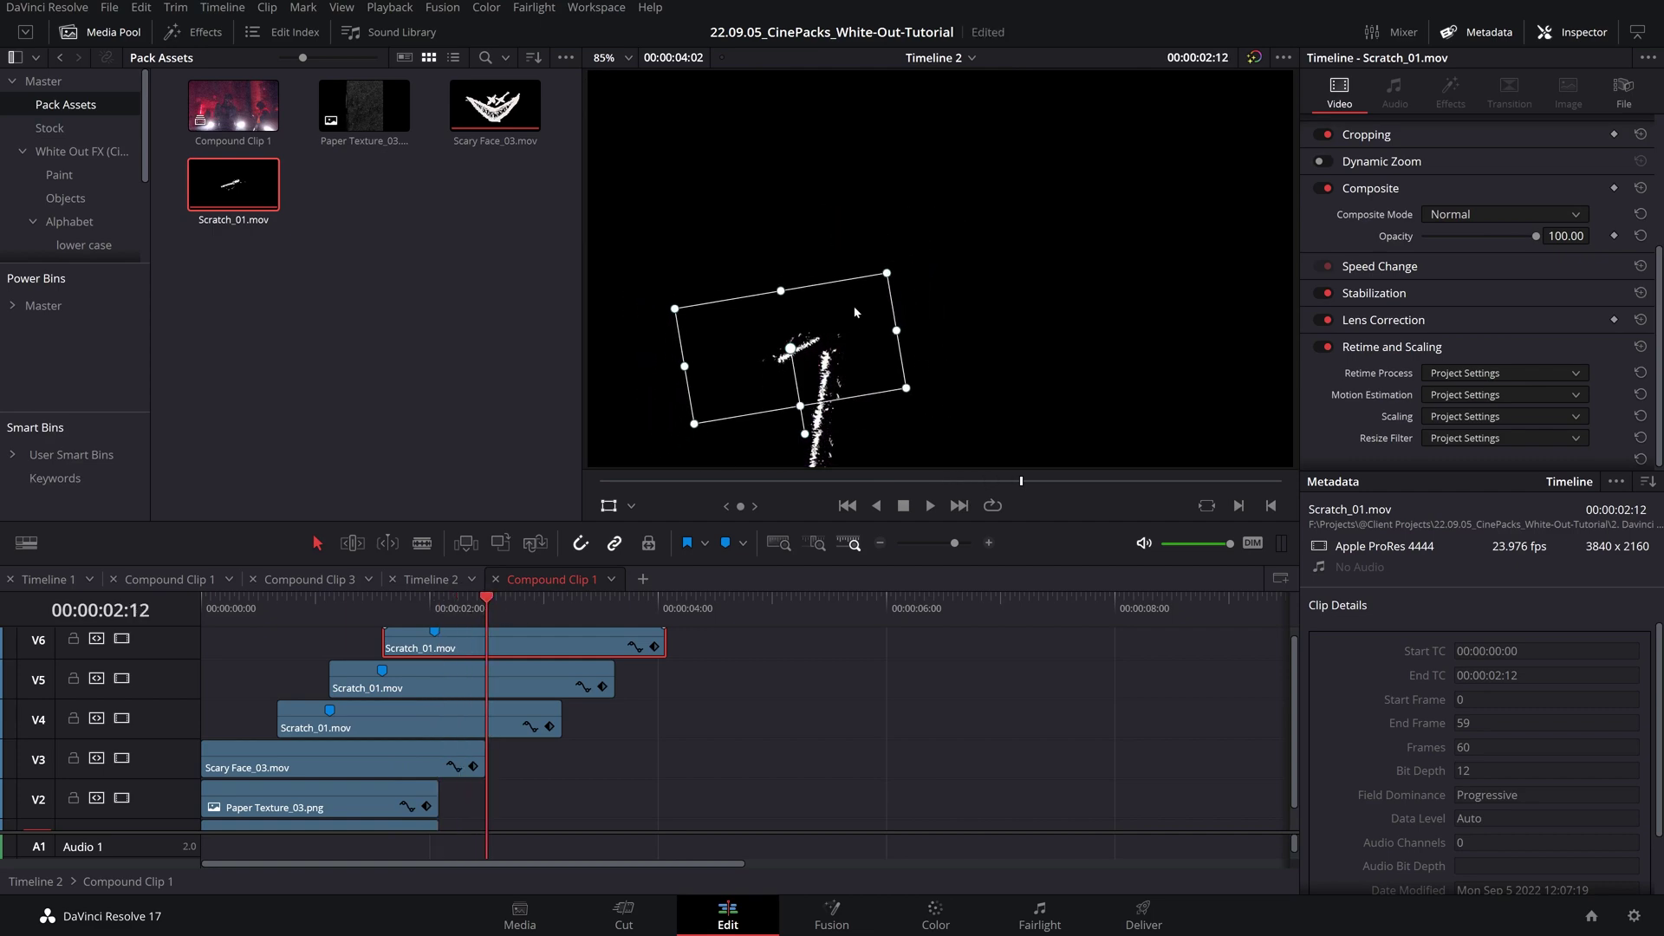
pyautogui.moveTo(836, 334); pyautogui.dragTo(849, 343)
# - Play the compound clip to check how the third scratch follows the two before it
pyautogui.click(357, 605)
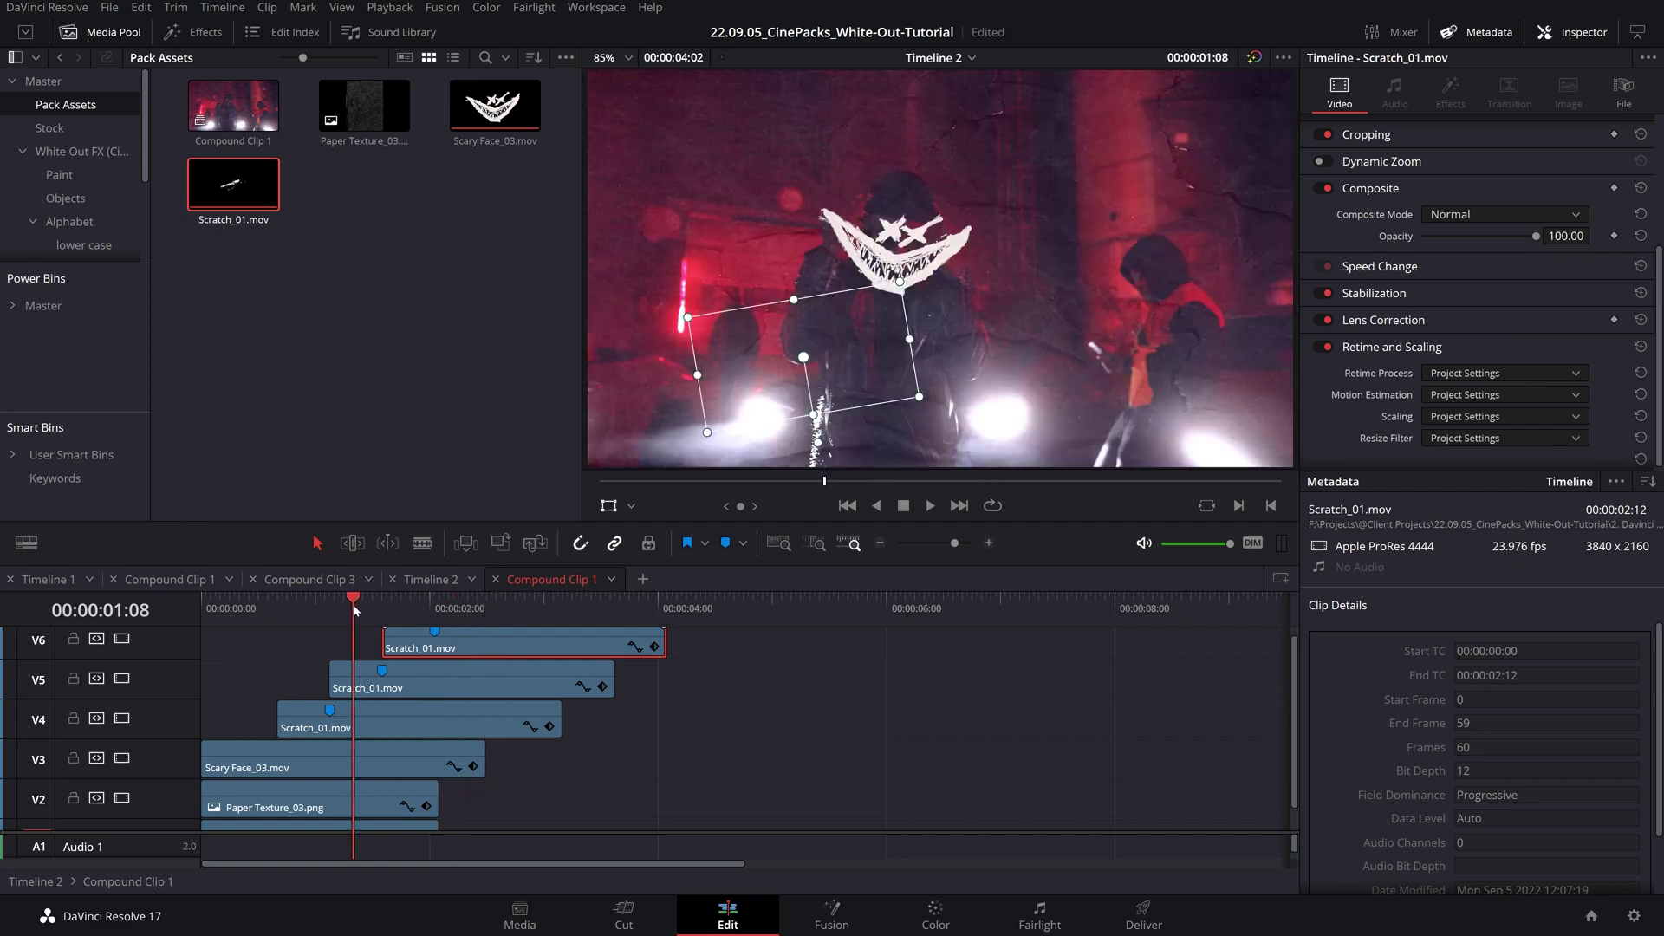
pyautogui.press('space')
pyautogui.press('space')
pyautogui.moveTo(314, 611); pyautogui.dragTo(158, 625)
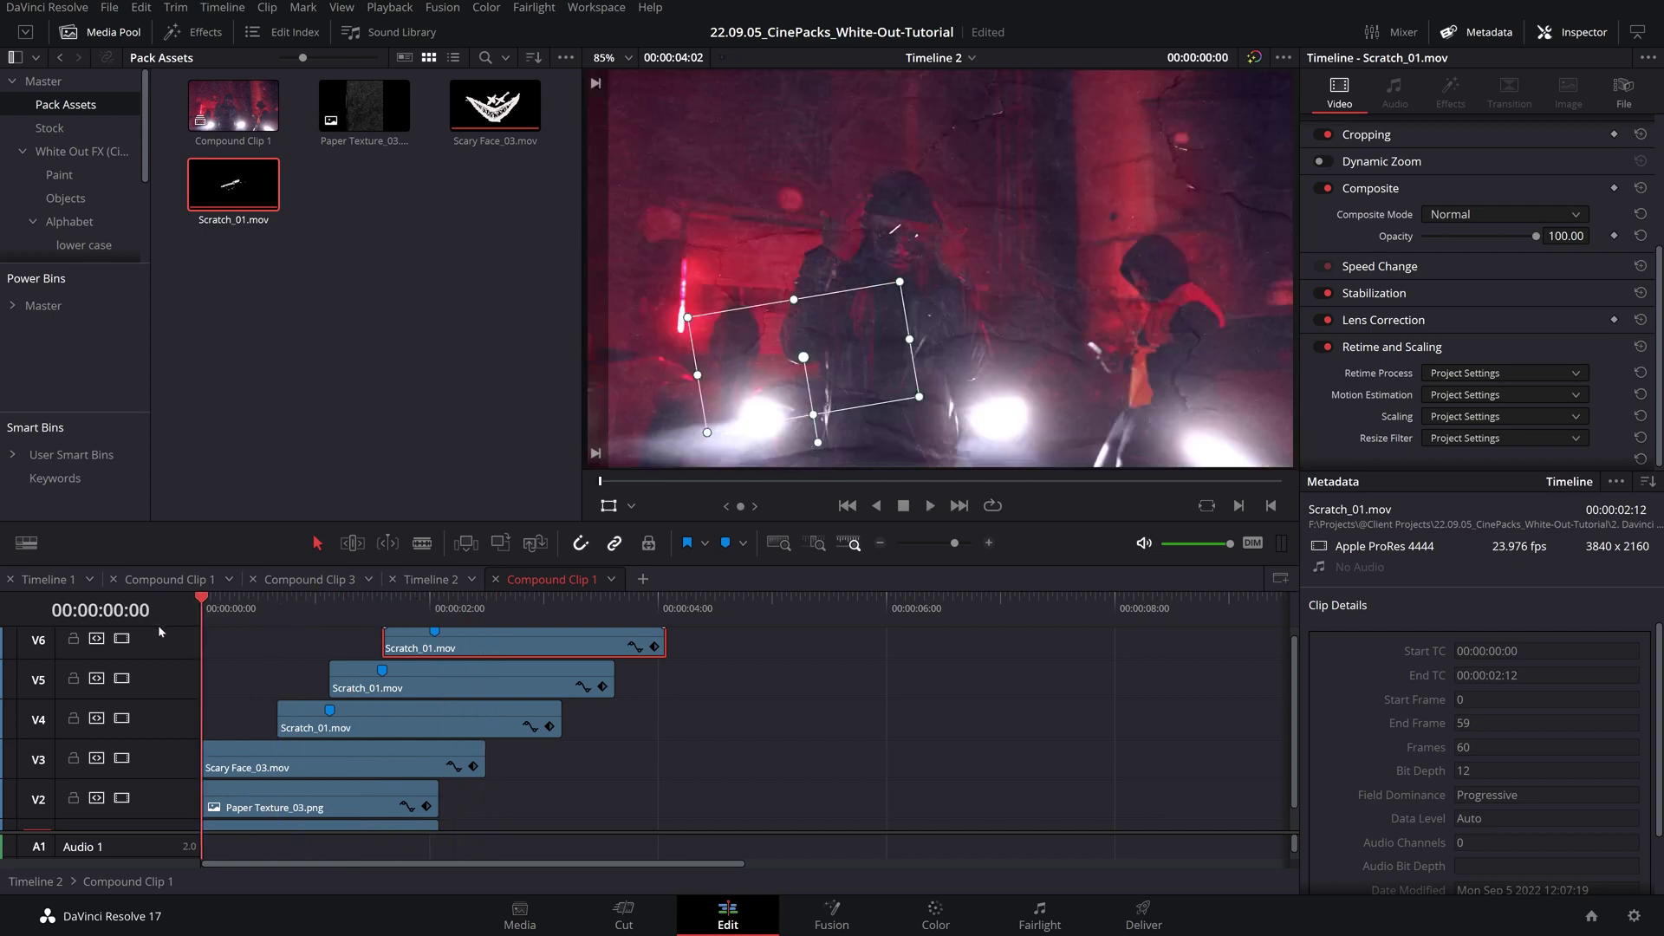
pyautogui.press('space')
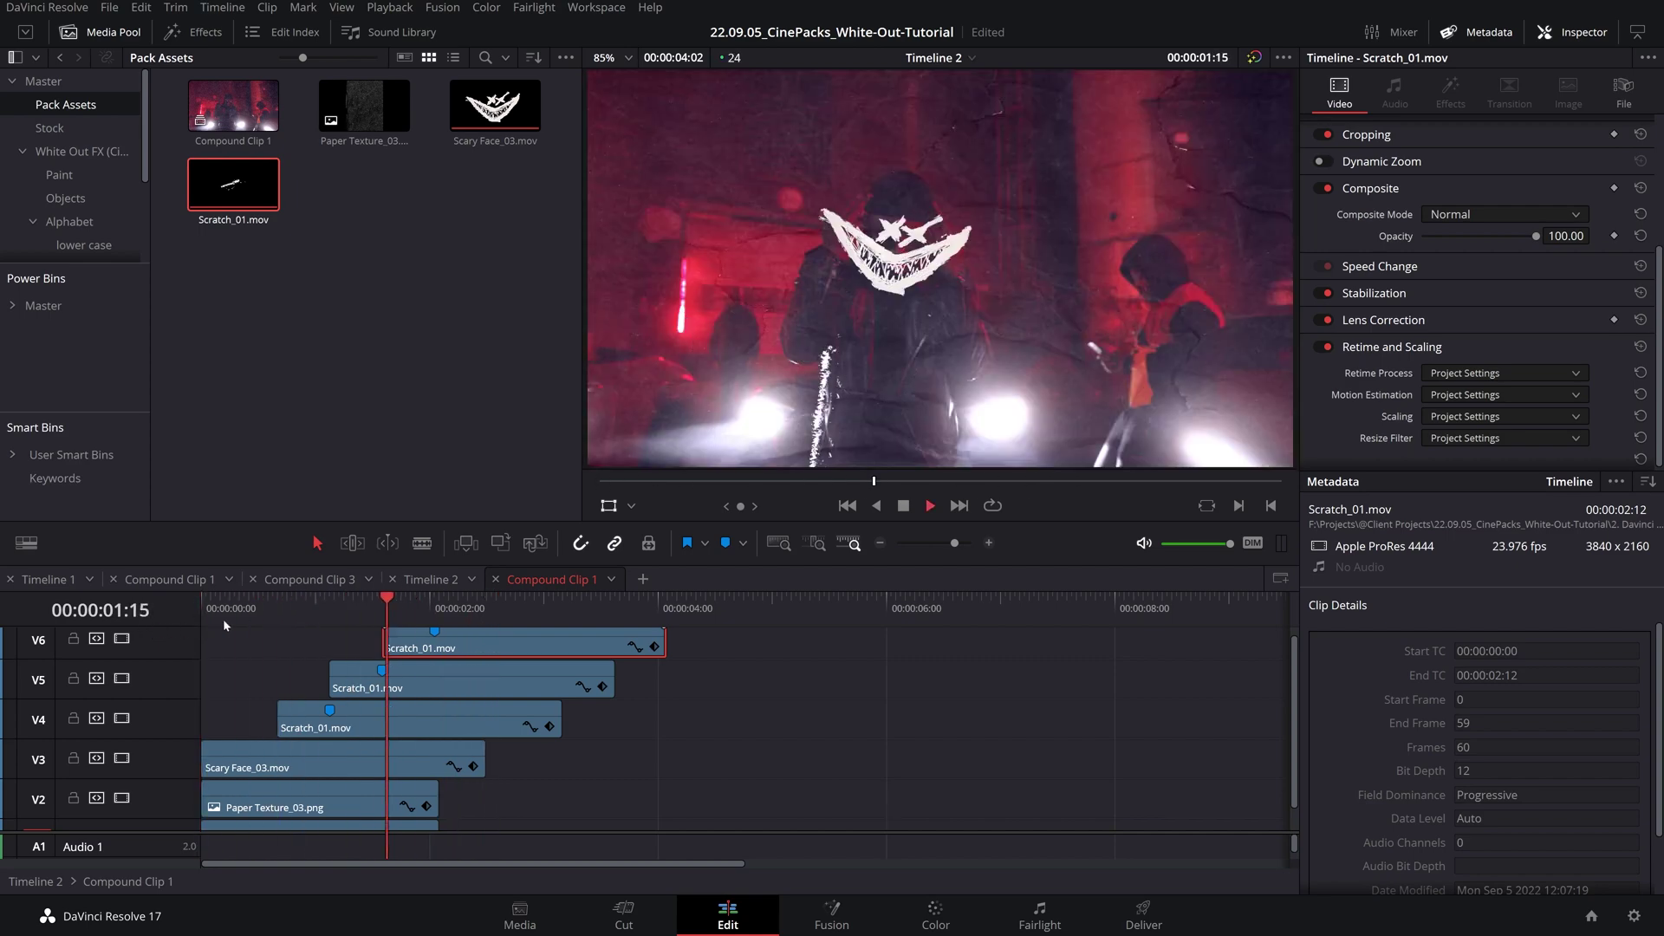
pyautogui.press('space')
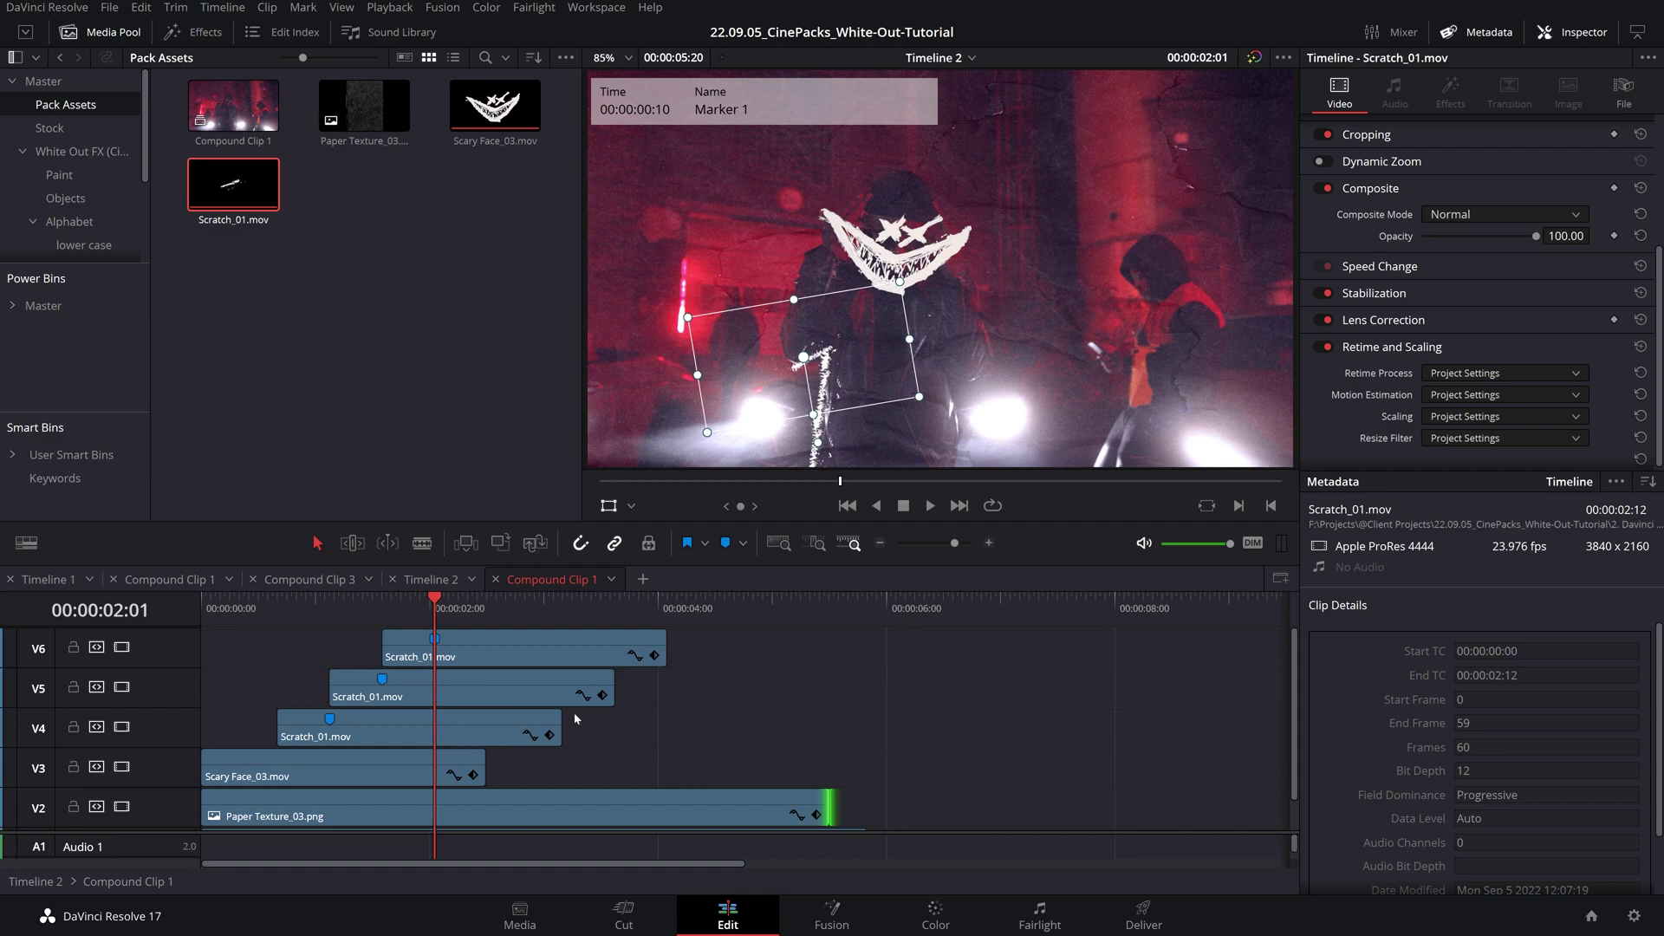
# - Duplicate the scratch onto Video 7, starting at the Video 6 clip's marker, and go to that start point
pyautogui.click(385, 602)
pyautogui.moveTo(482, 646); pyautogui.dragTo(533, 648)
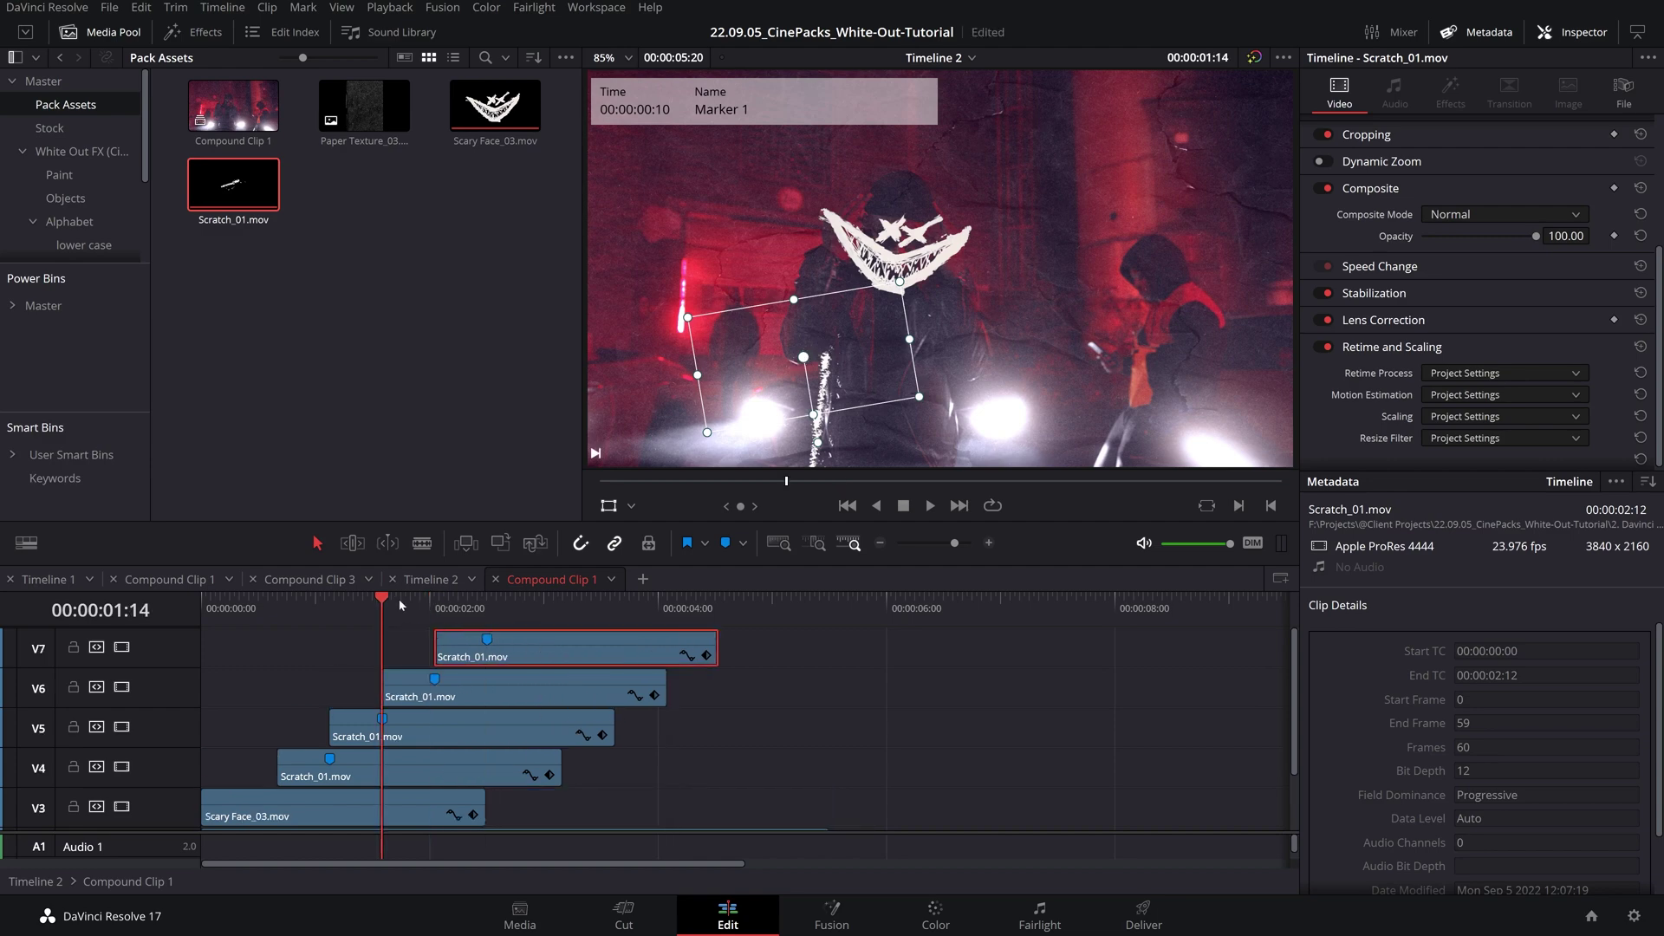
pyautogui.press('Down')
# - Open the Scratches bin and pick a scratch clip from it
pyautogui.scroll(-3, 75, 177)
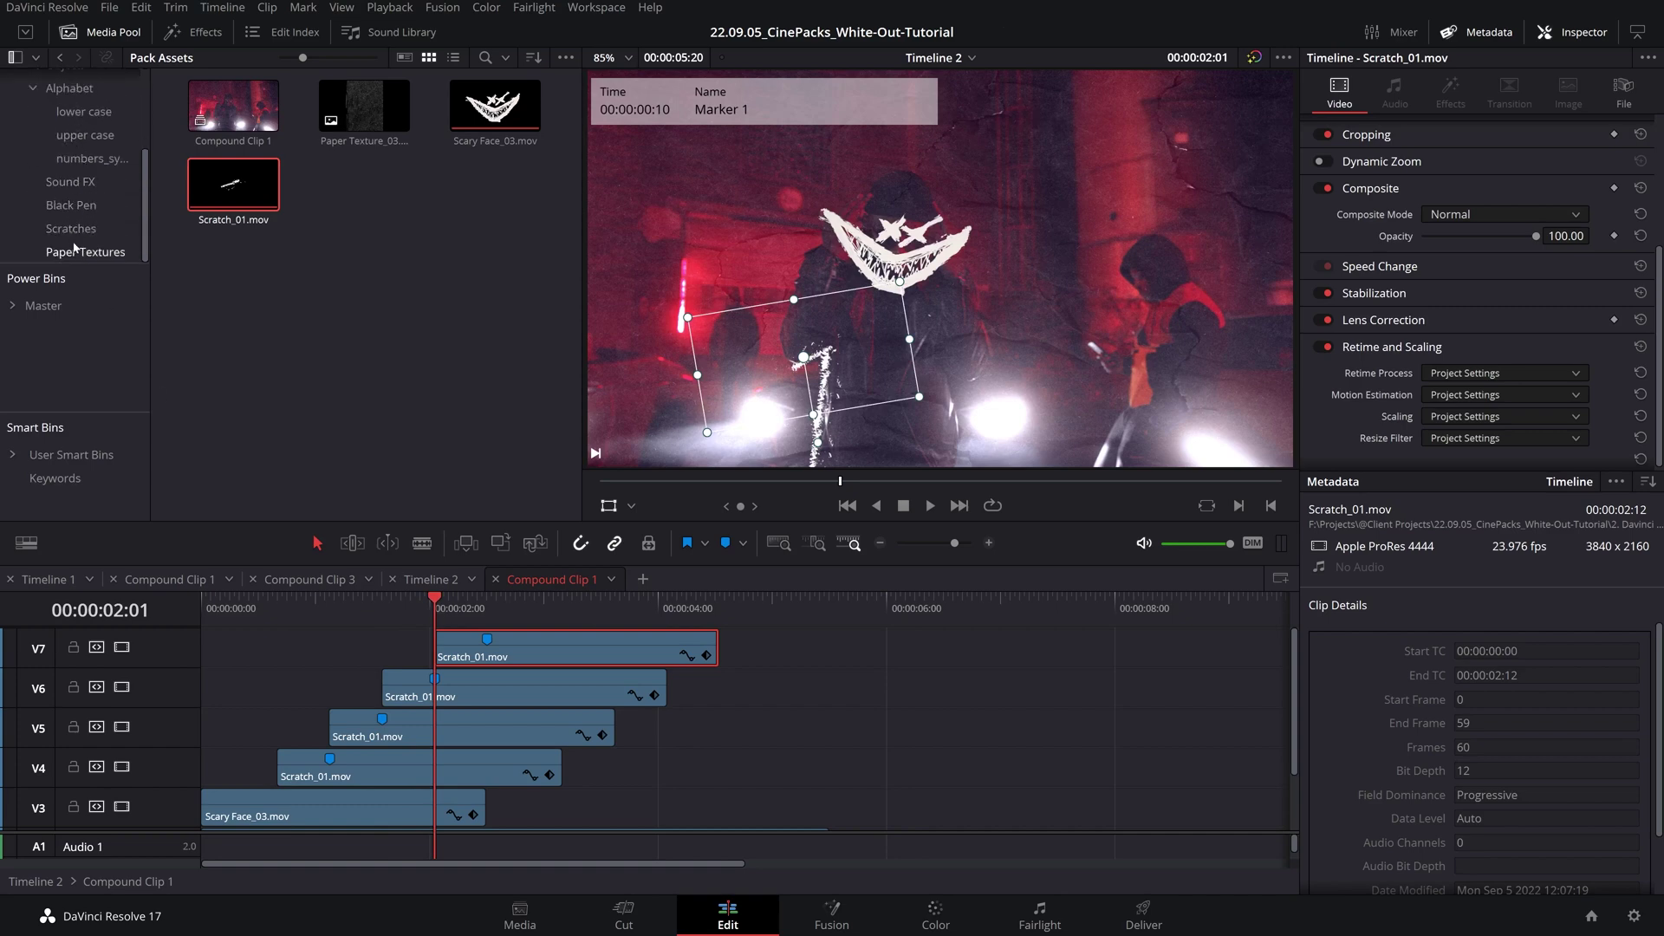
pyautogui.click(71, 229)
pyautogui.click(352, 276)
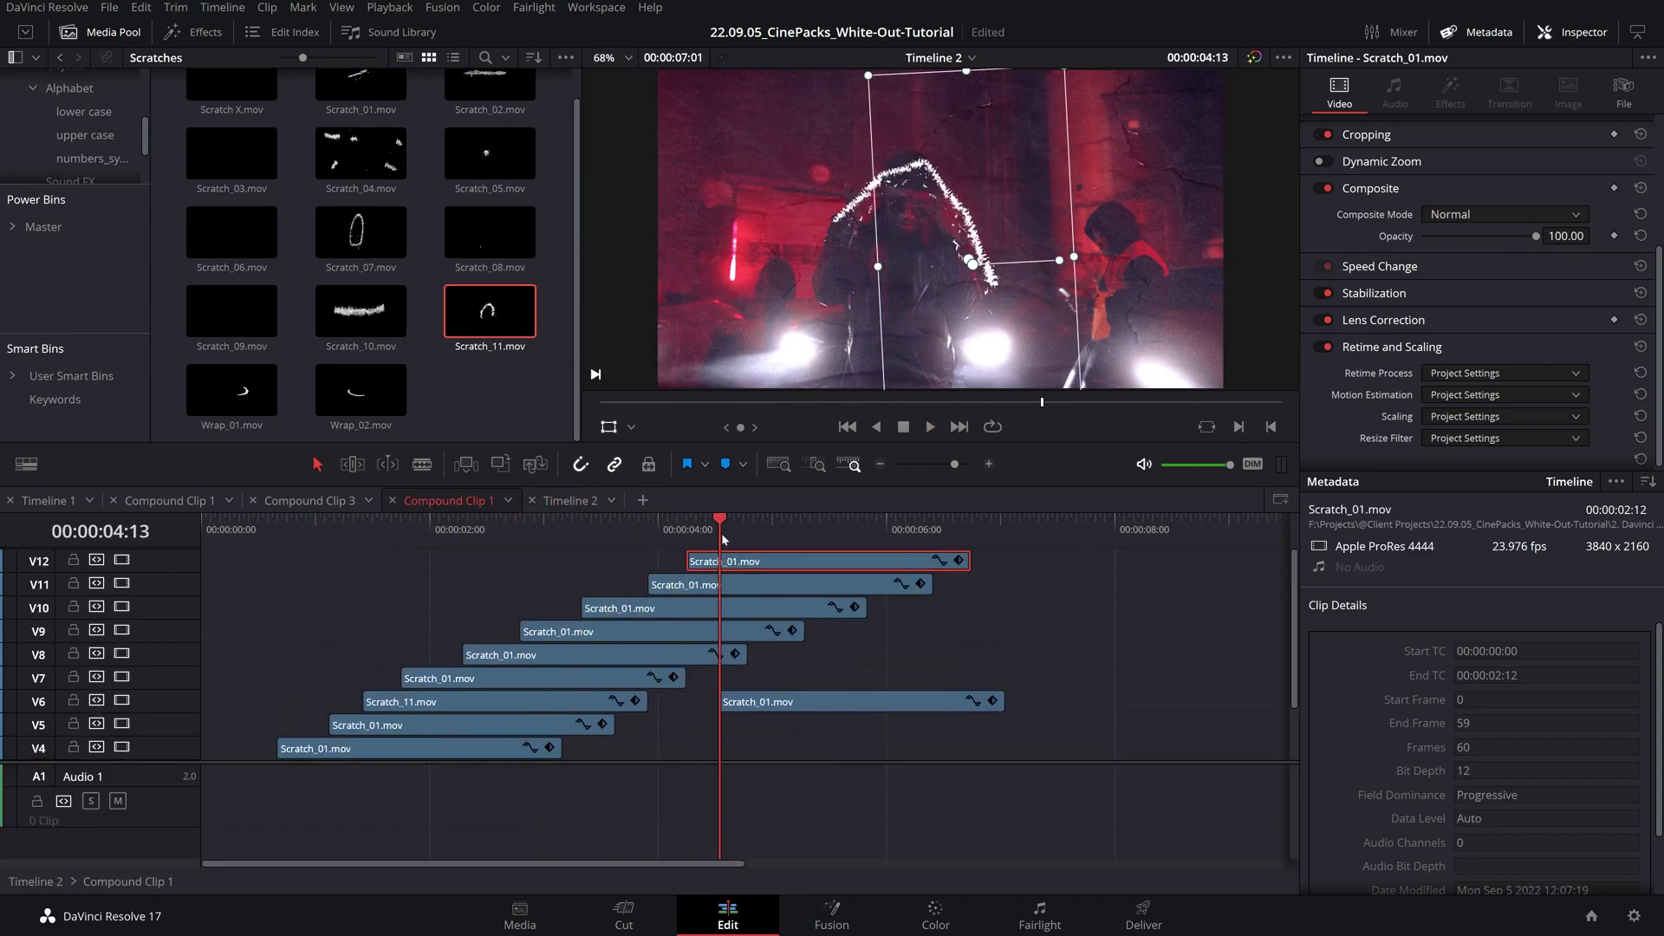
# - Play and scrub through the compound clip to examine the scratch sequence tracing the central man's outline
pyautogui.scroll(-2, 1031, 351)
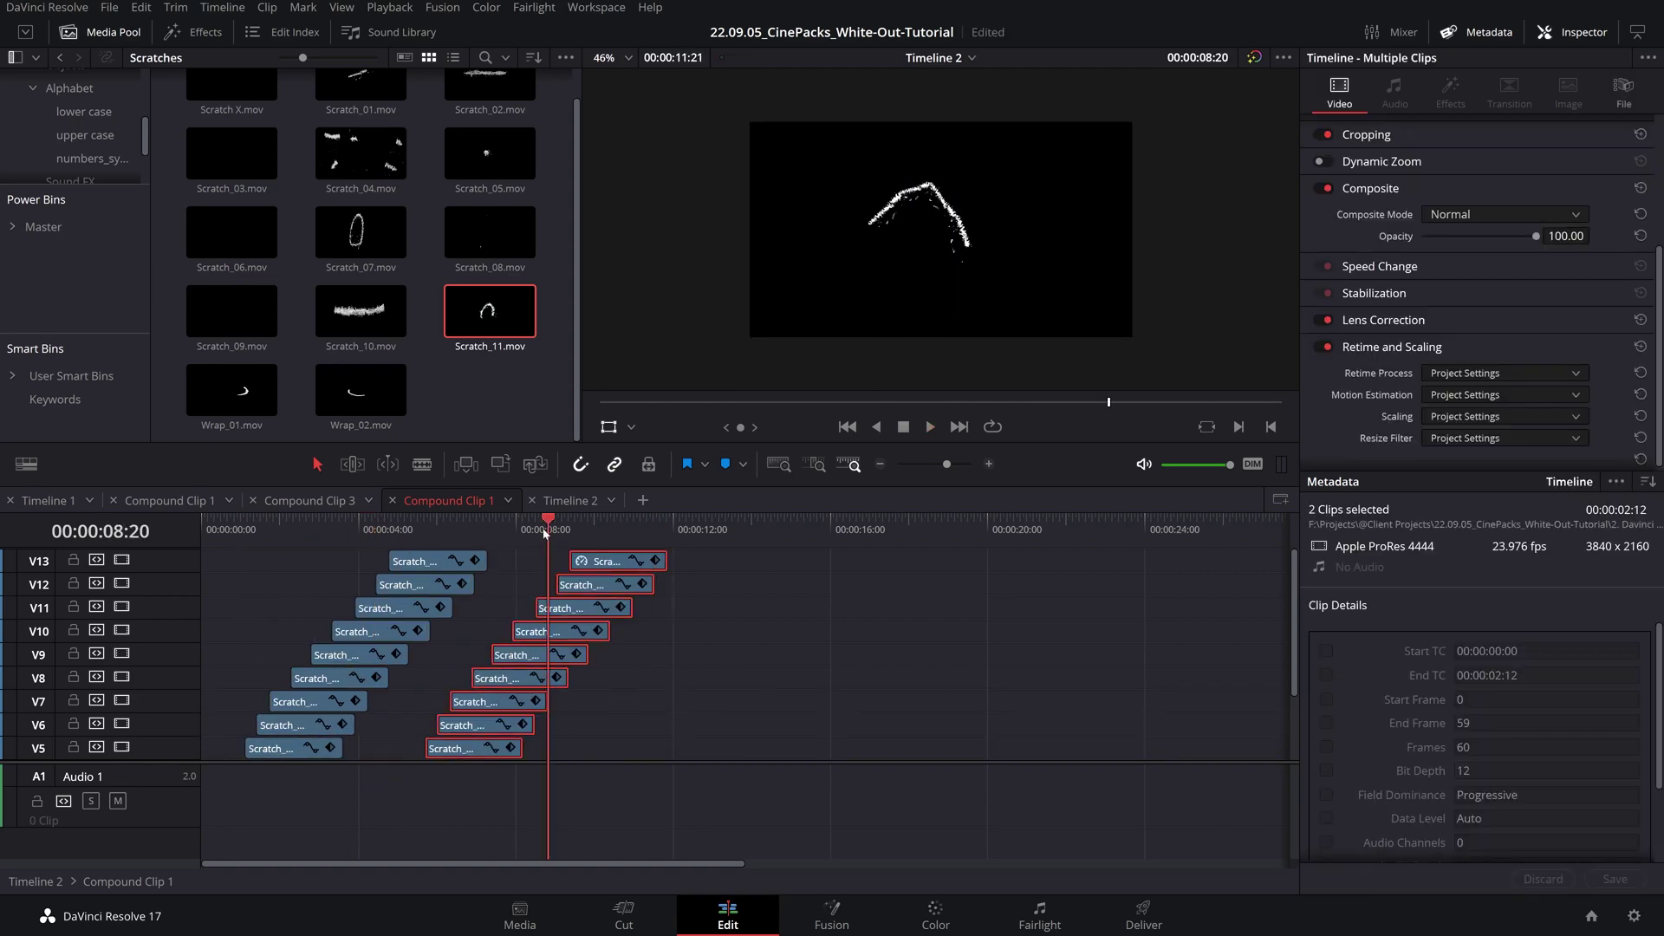
pyautogui.moveTo(549, 520); pyautogui.dragTo(618, 520)
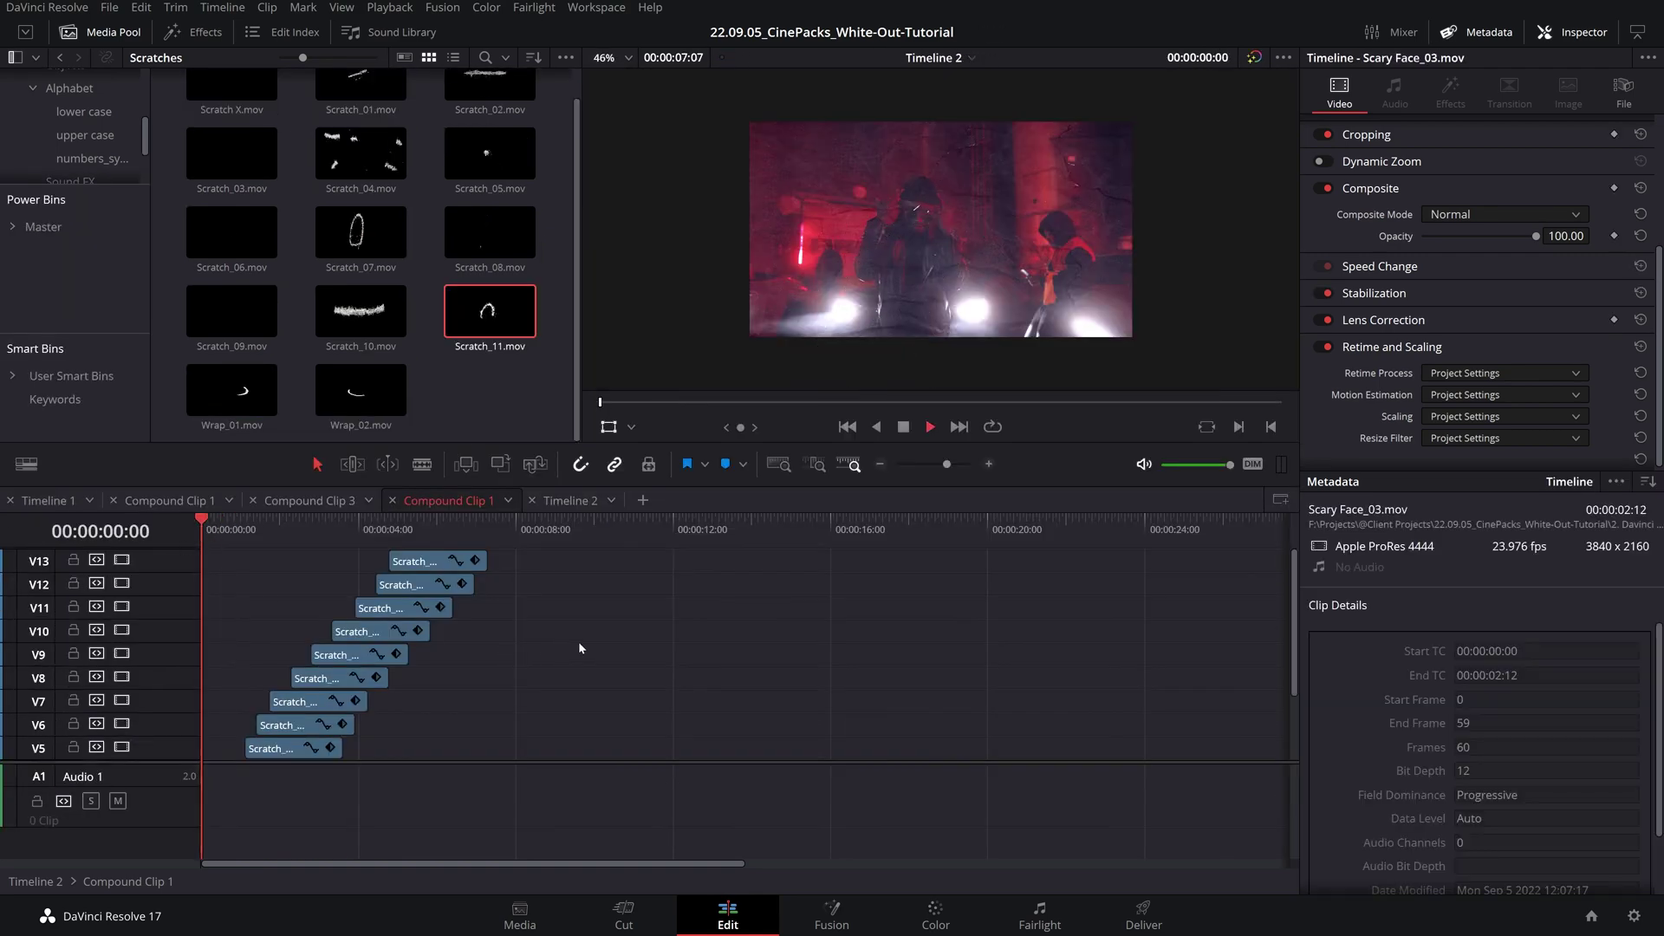
pyautogui.press('space')
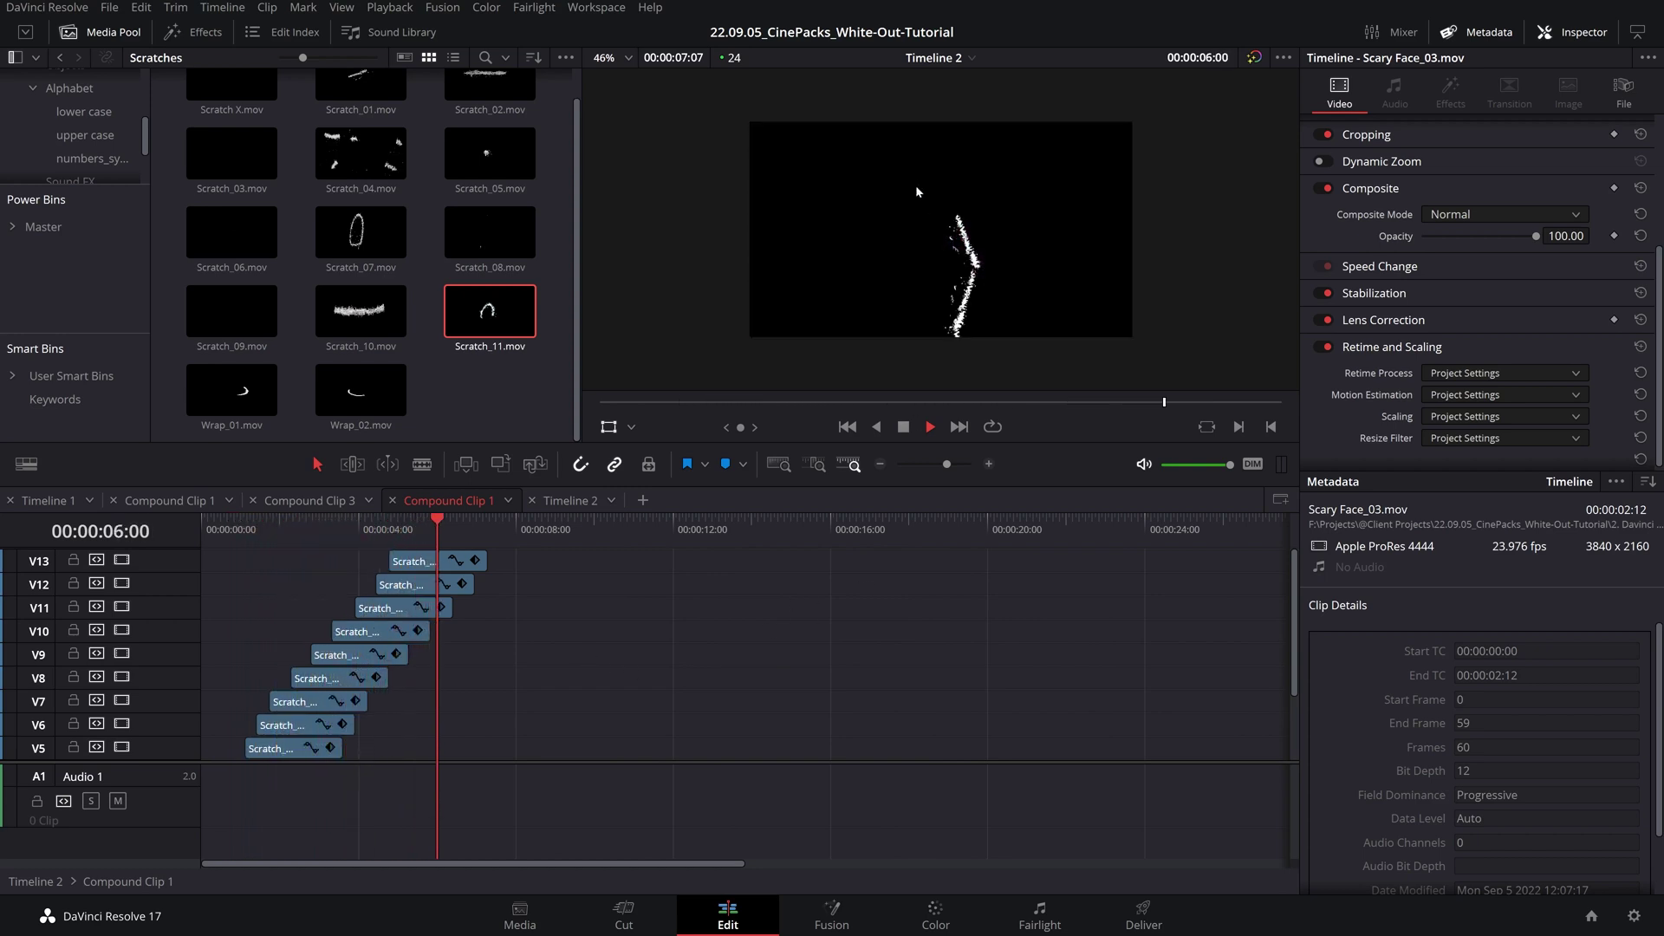
pyautogui.click(496, 584)
pyautogui.moveTo(357, 531); pyautogui.dragTo(267, 528)
pyautogui.click(321, 654)
pyautogui.press('space')
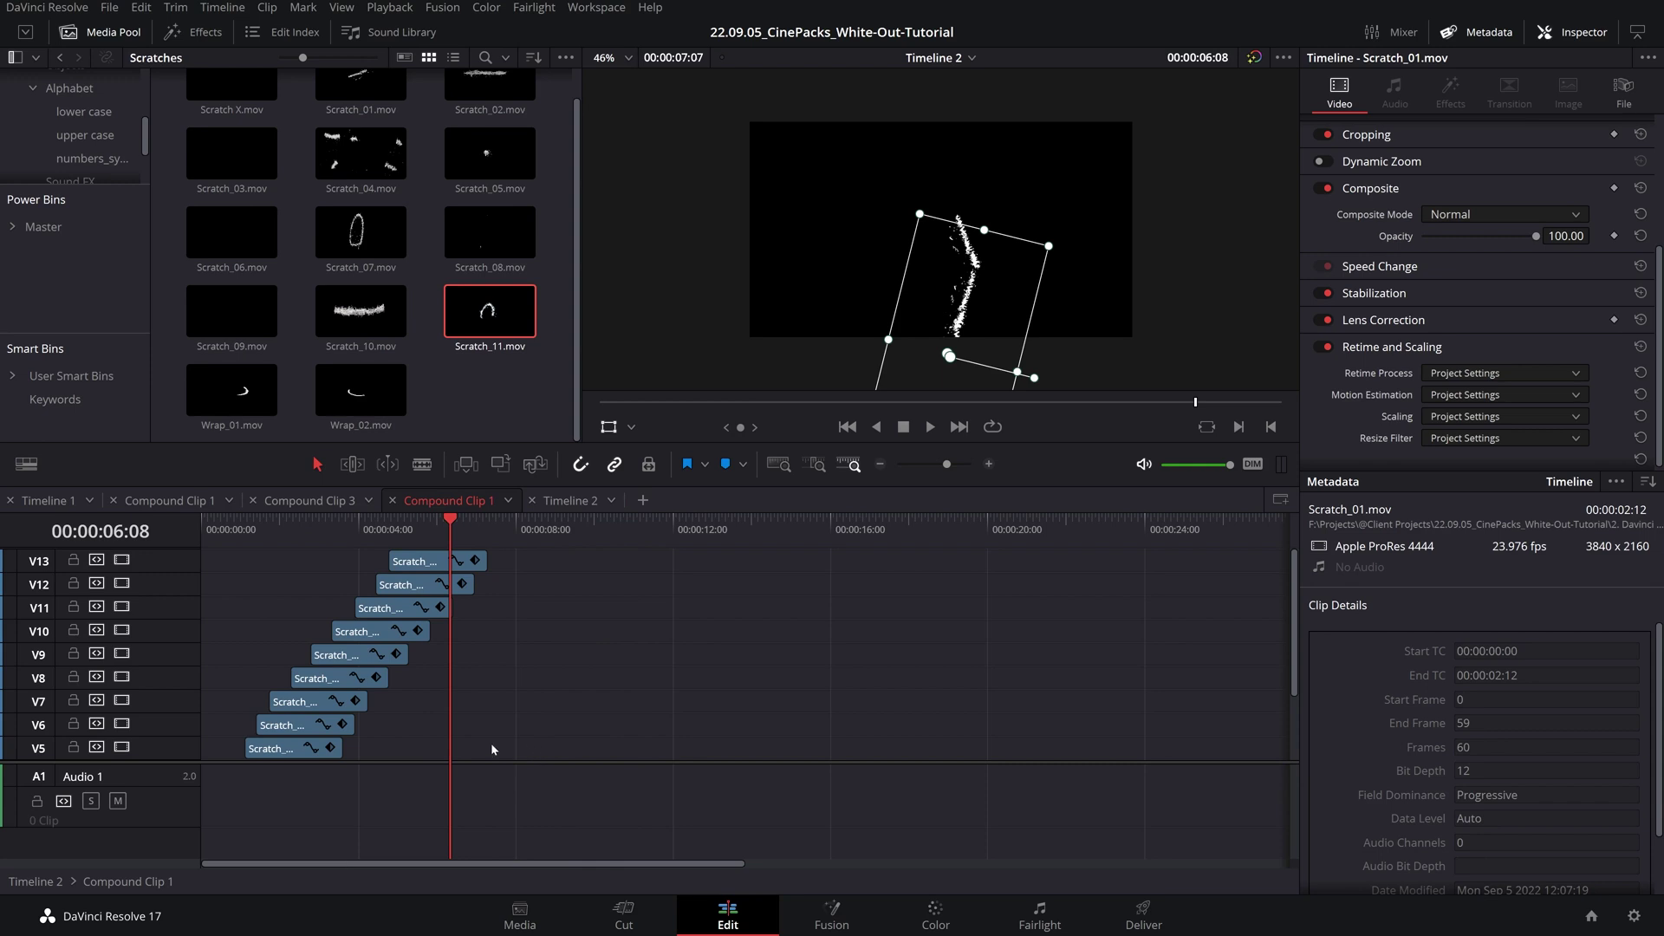
# - Duplicate the scratch clips on Video 5 to Video 13 beyond the originals and turn the copies into freeze frames
pyautogui.moveTo(491, 741); pyautogui.dragTo(250, 591)
pyautogui.moveTo(384, 618); pyautogui.dragTo(664, 539)
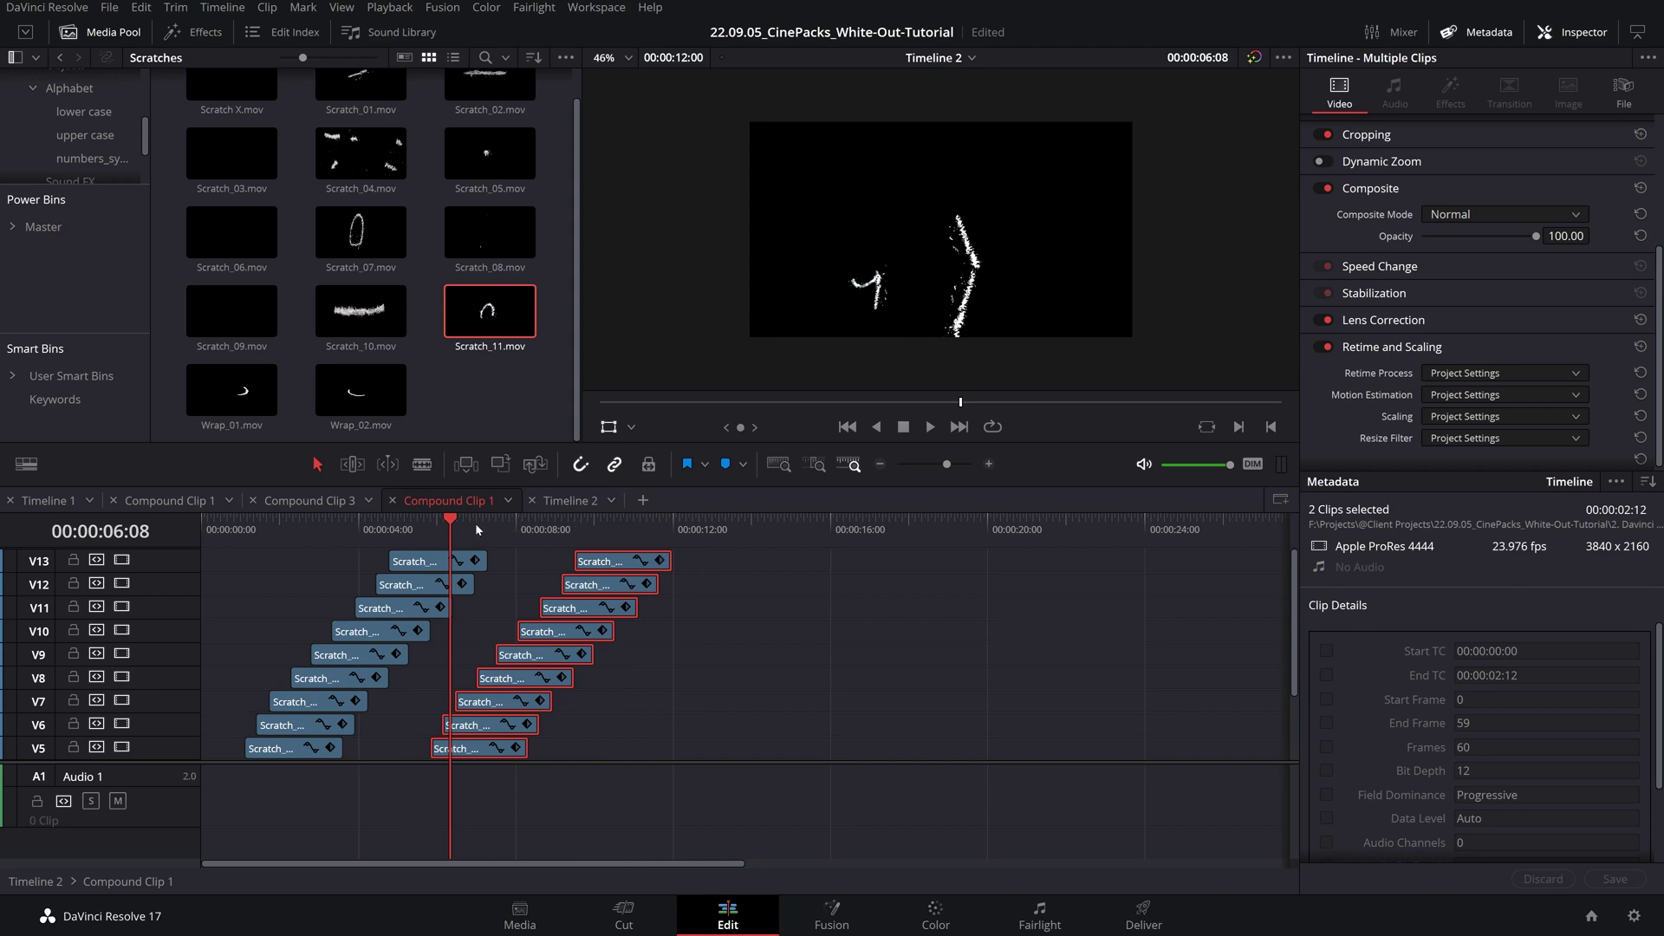
pyautogui.moveTo(453, 520); pyautogui.dragTo(624, 532)
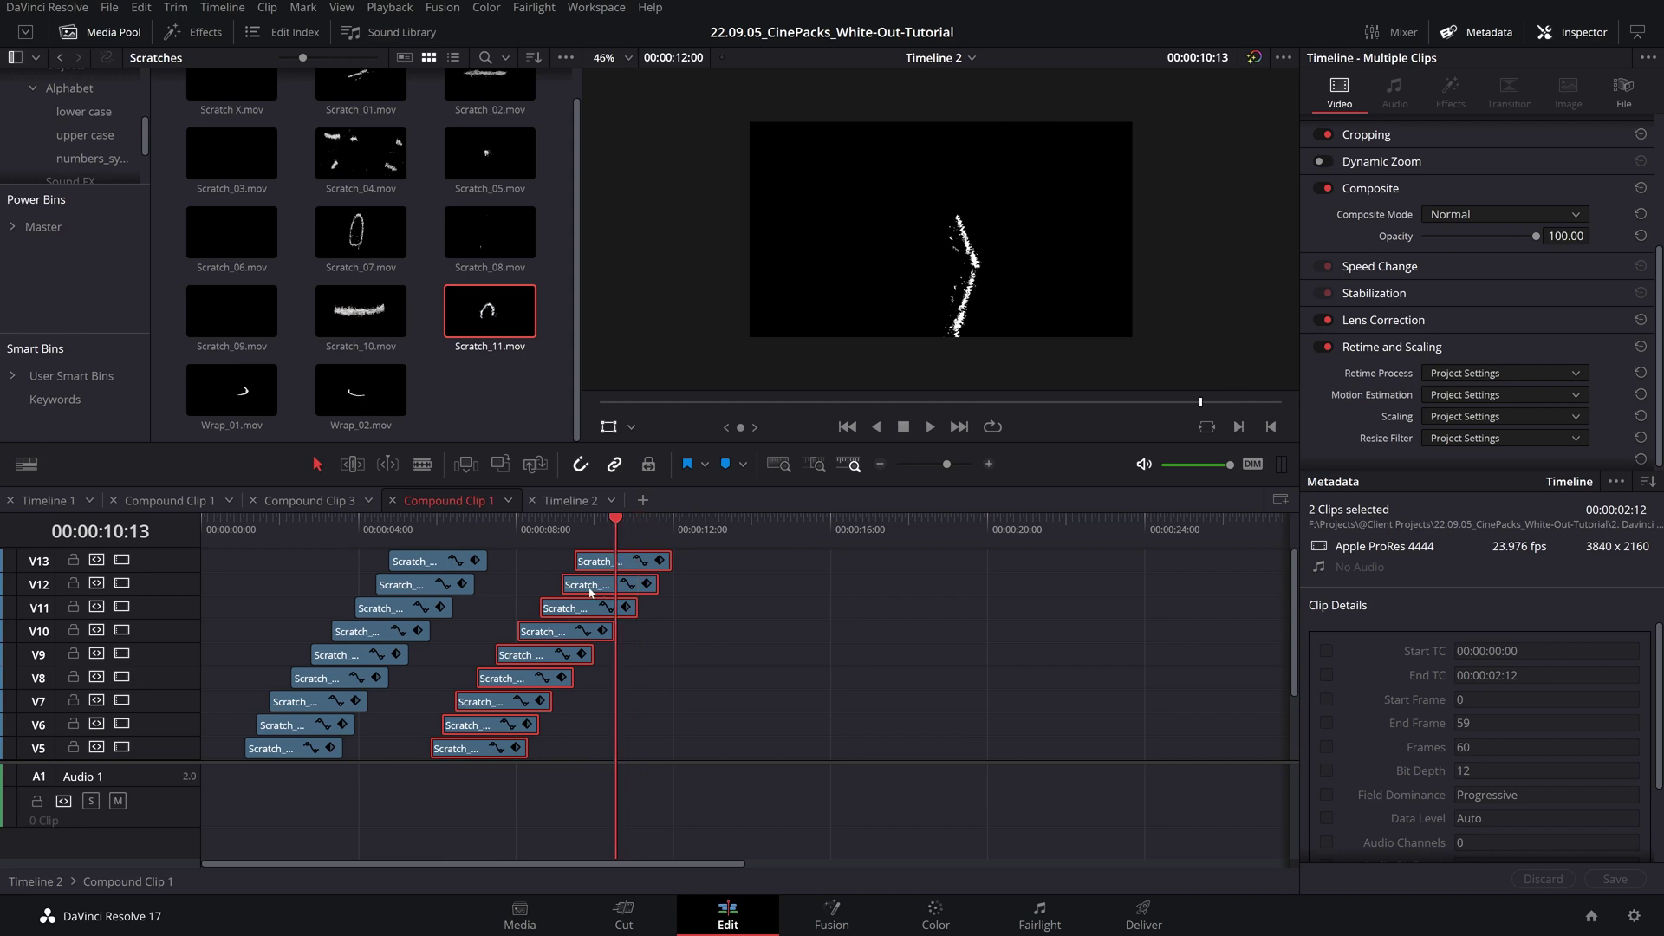
pyautogui.click(660, 522)
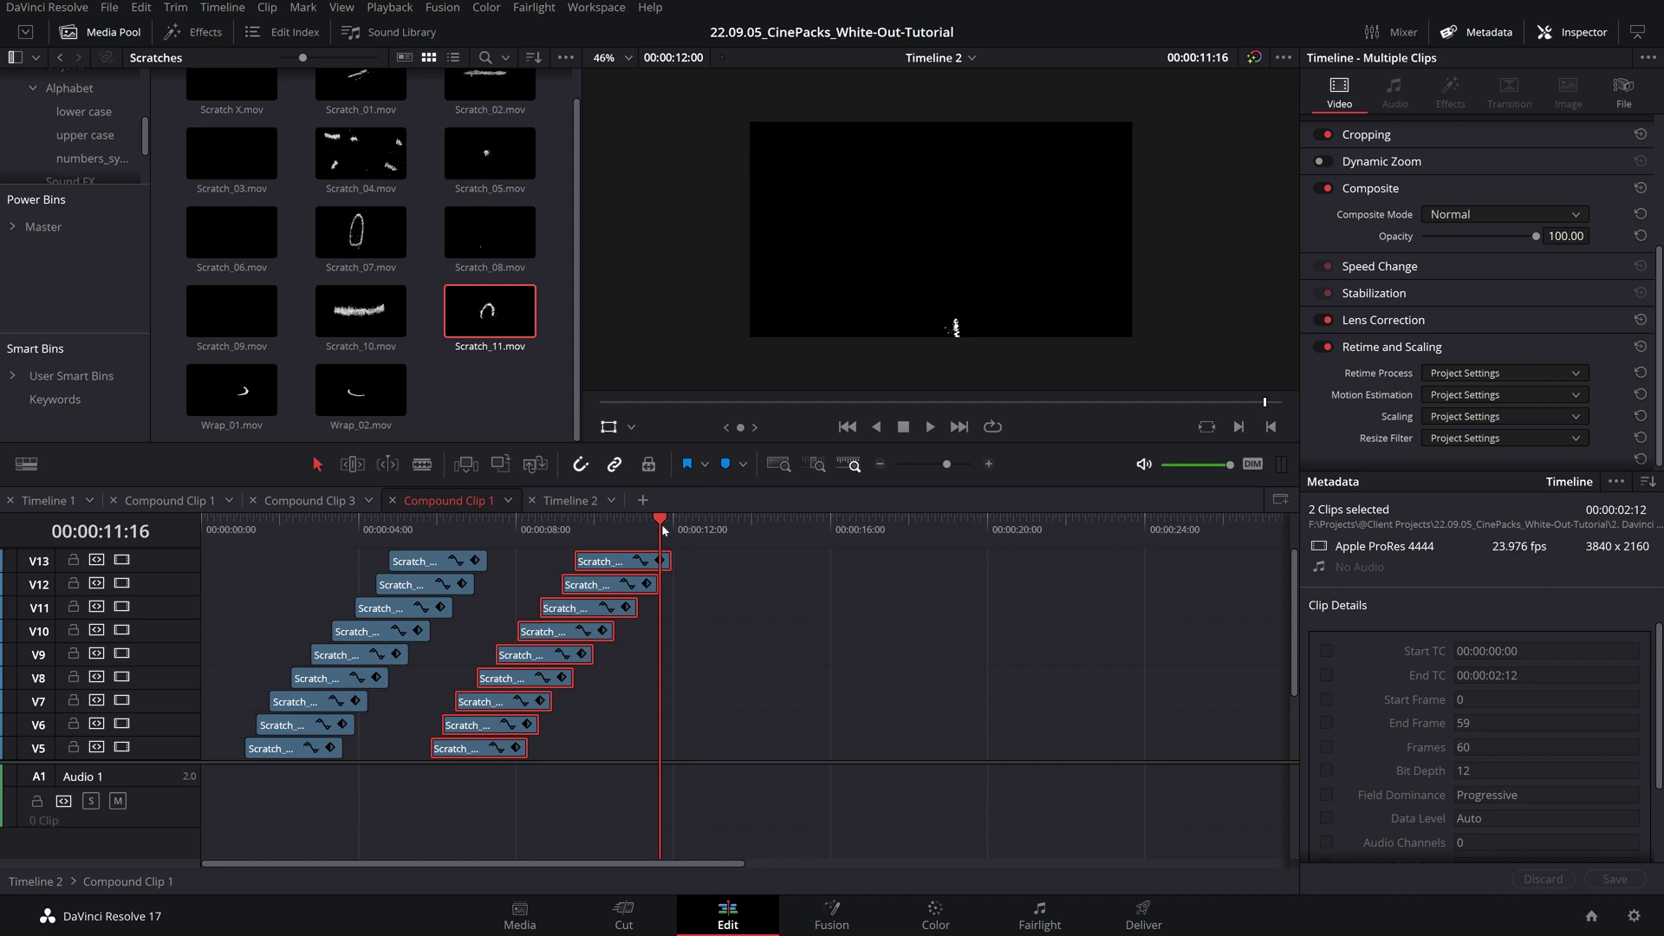
pyautogui.hotkey('shift', 'r')
# - Place the frozen copies directly after their originals and lengthen those on Video 5 to Video 10
pyautogui.moveTo(663, 523); pyautogui.dragTo(446, 531)
pyautogui.press('space')
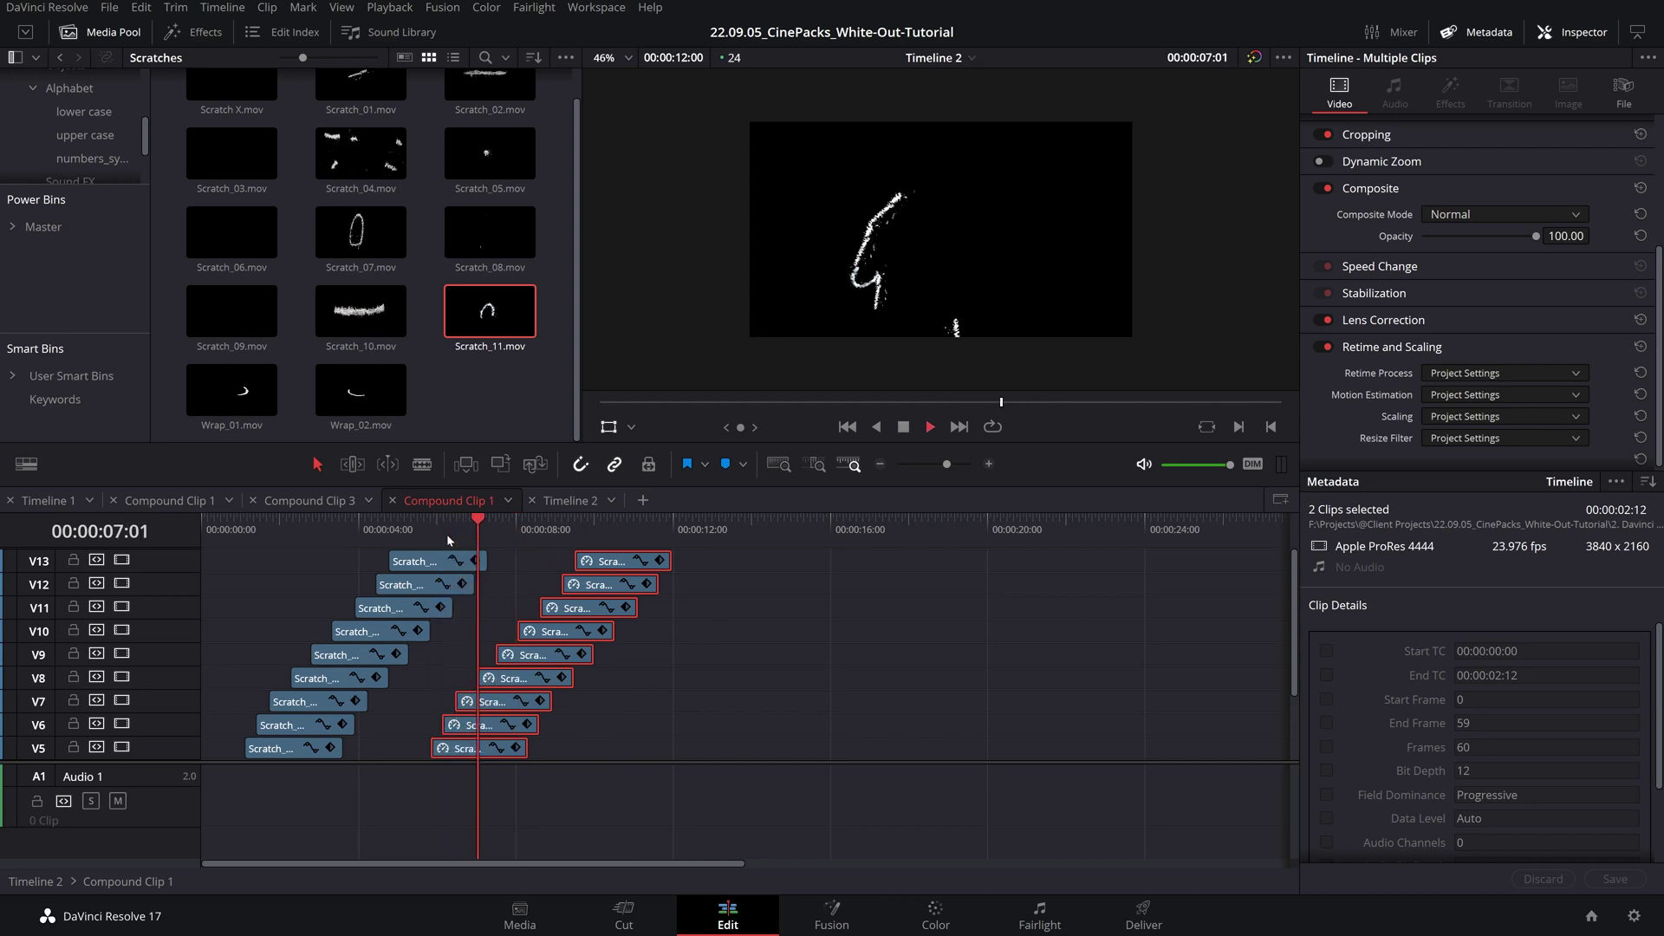
pyautogui.scroll(-4, 619, 647)
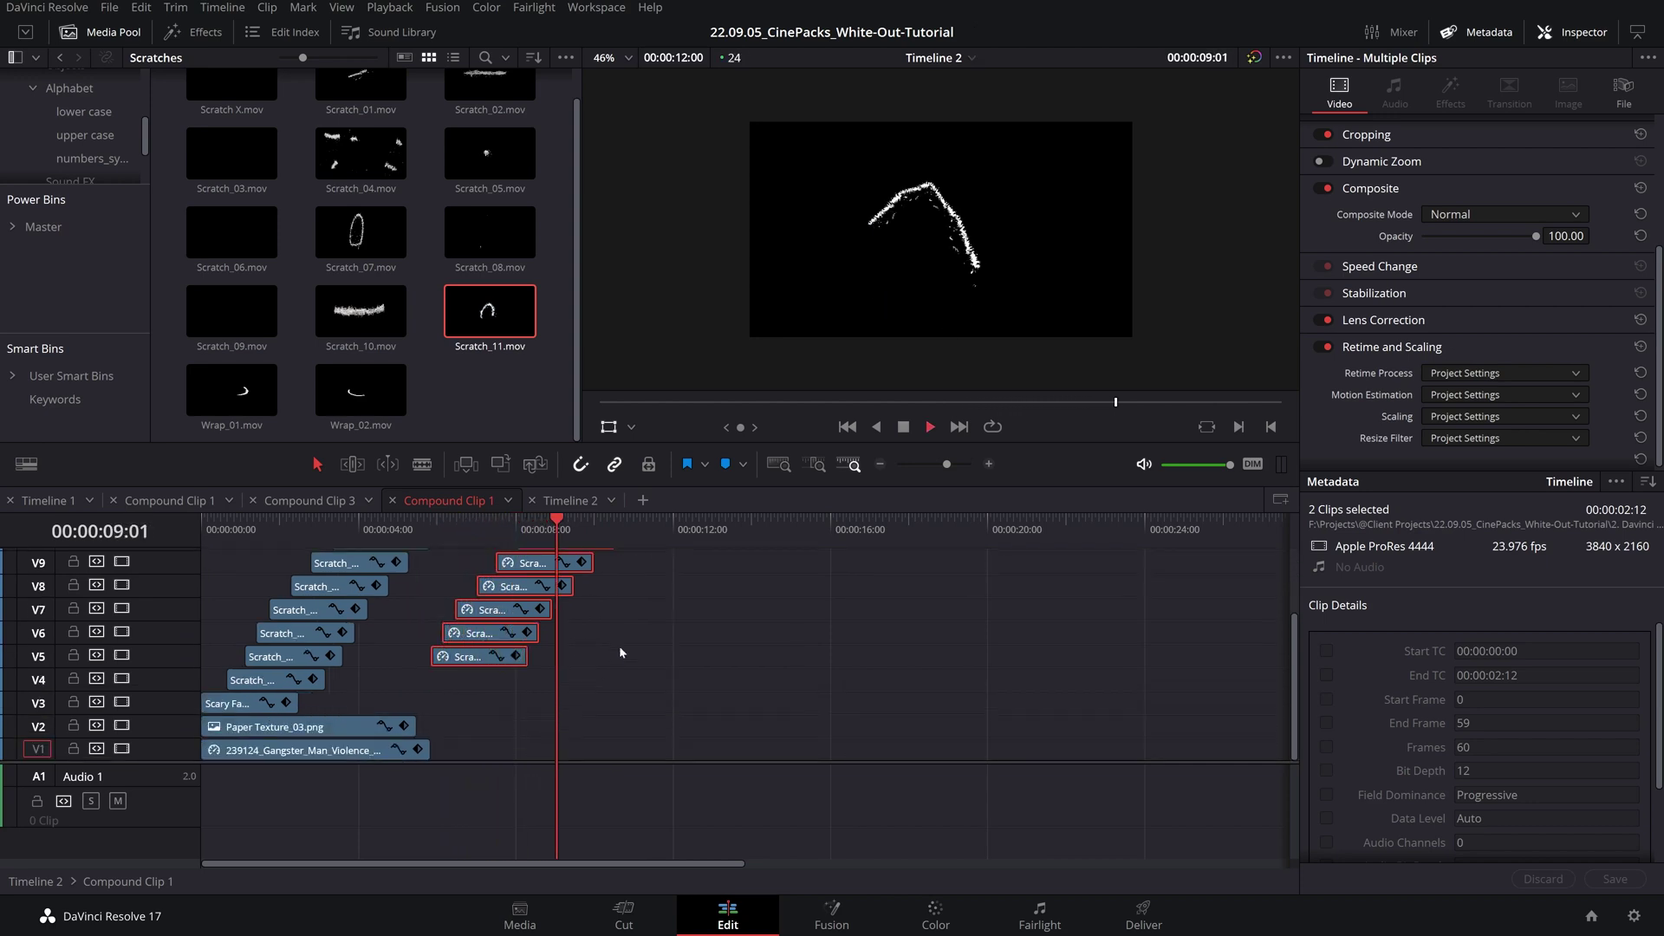
pyautogui.moveTo(475, 634); pyautogui.dragTo(814, 633)
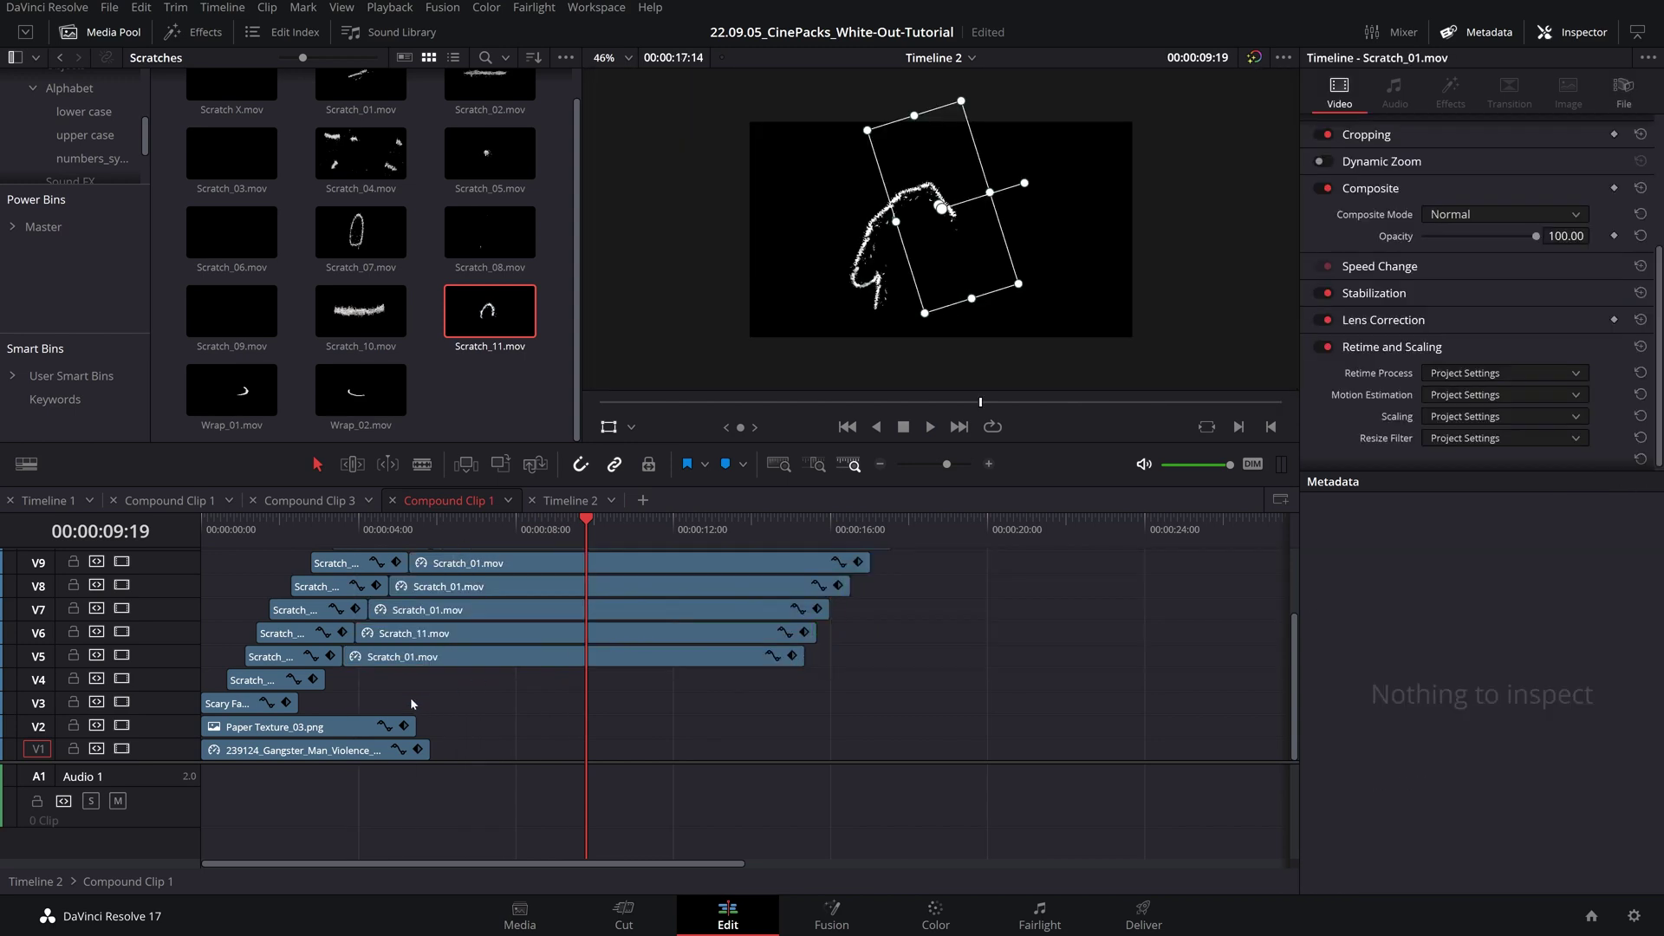
# - Add a frozen copy of the Video 4 scratch directly after it and extend it to end level with the Video 5 copy
pyautogui.click(300, 685)
pyautogui.moveTo(252, 680); pyautogui.dragTo(353, 682)
pyautogui.click(410, 525)
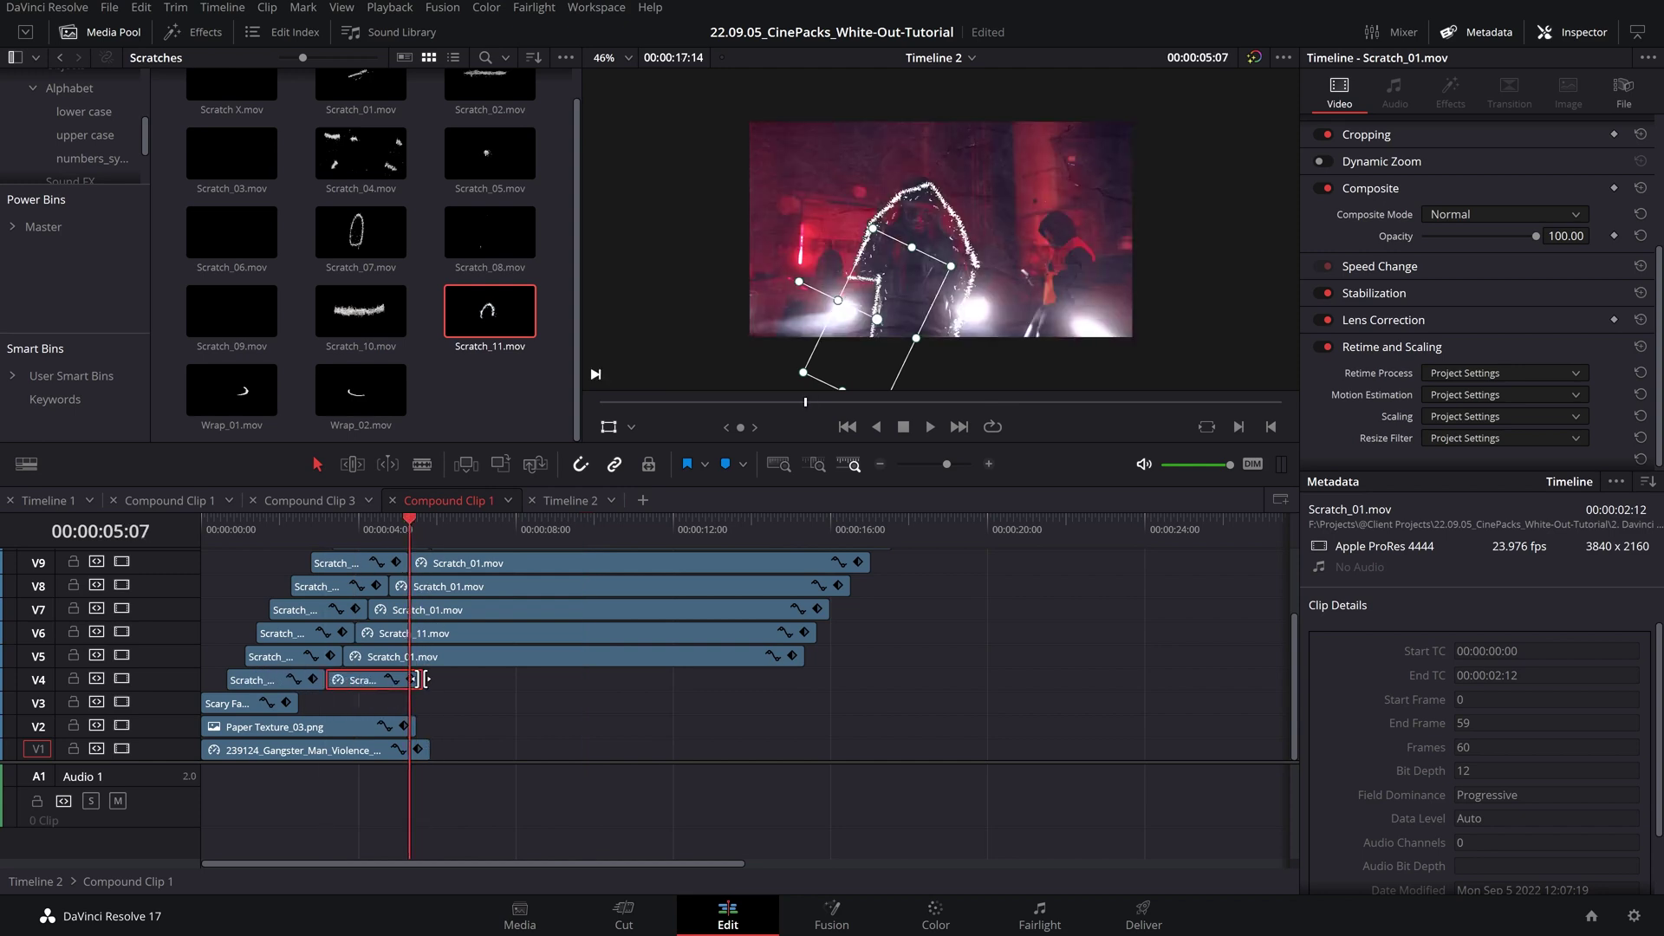
pyautogui.moveTo(425, 679); pyautogui.dragTo(805, 680)
# - Lengthen the frozen scratch copies on Video 11, Video 12 and Video 13 together, to about the ends of the other frozen copies
pyautogui.scroll(3, 694, 601)
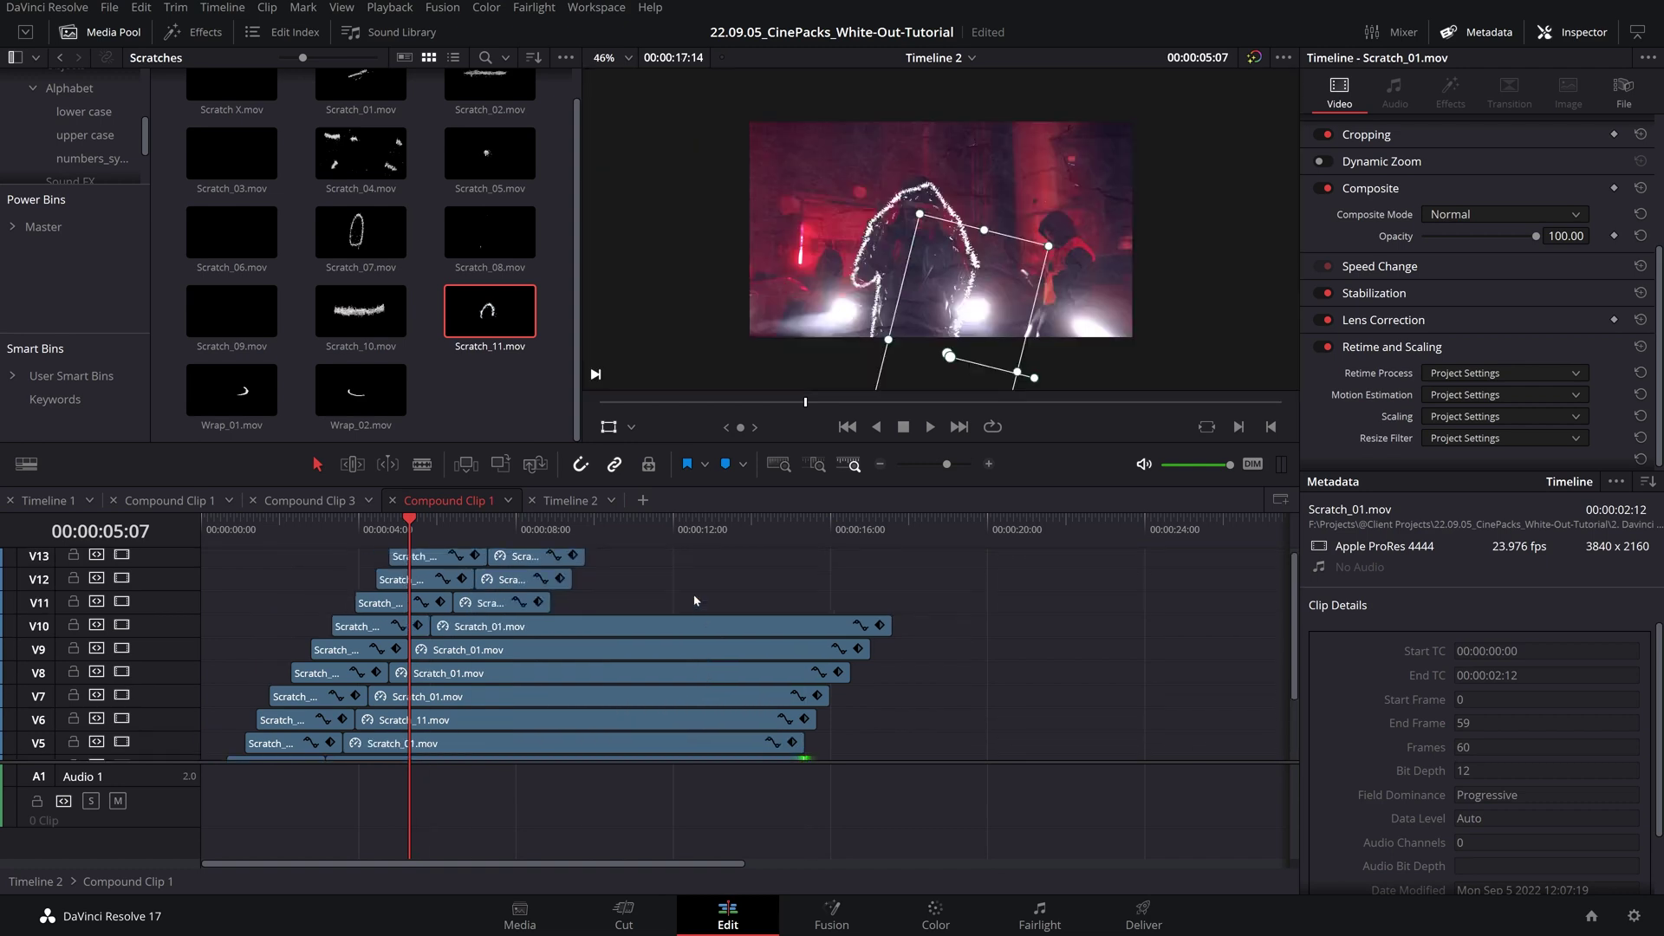
pyautogui.scroll(-1, 692, 594)
pyautogui.scroll(1, 691, 594)
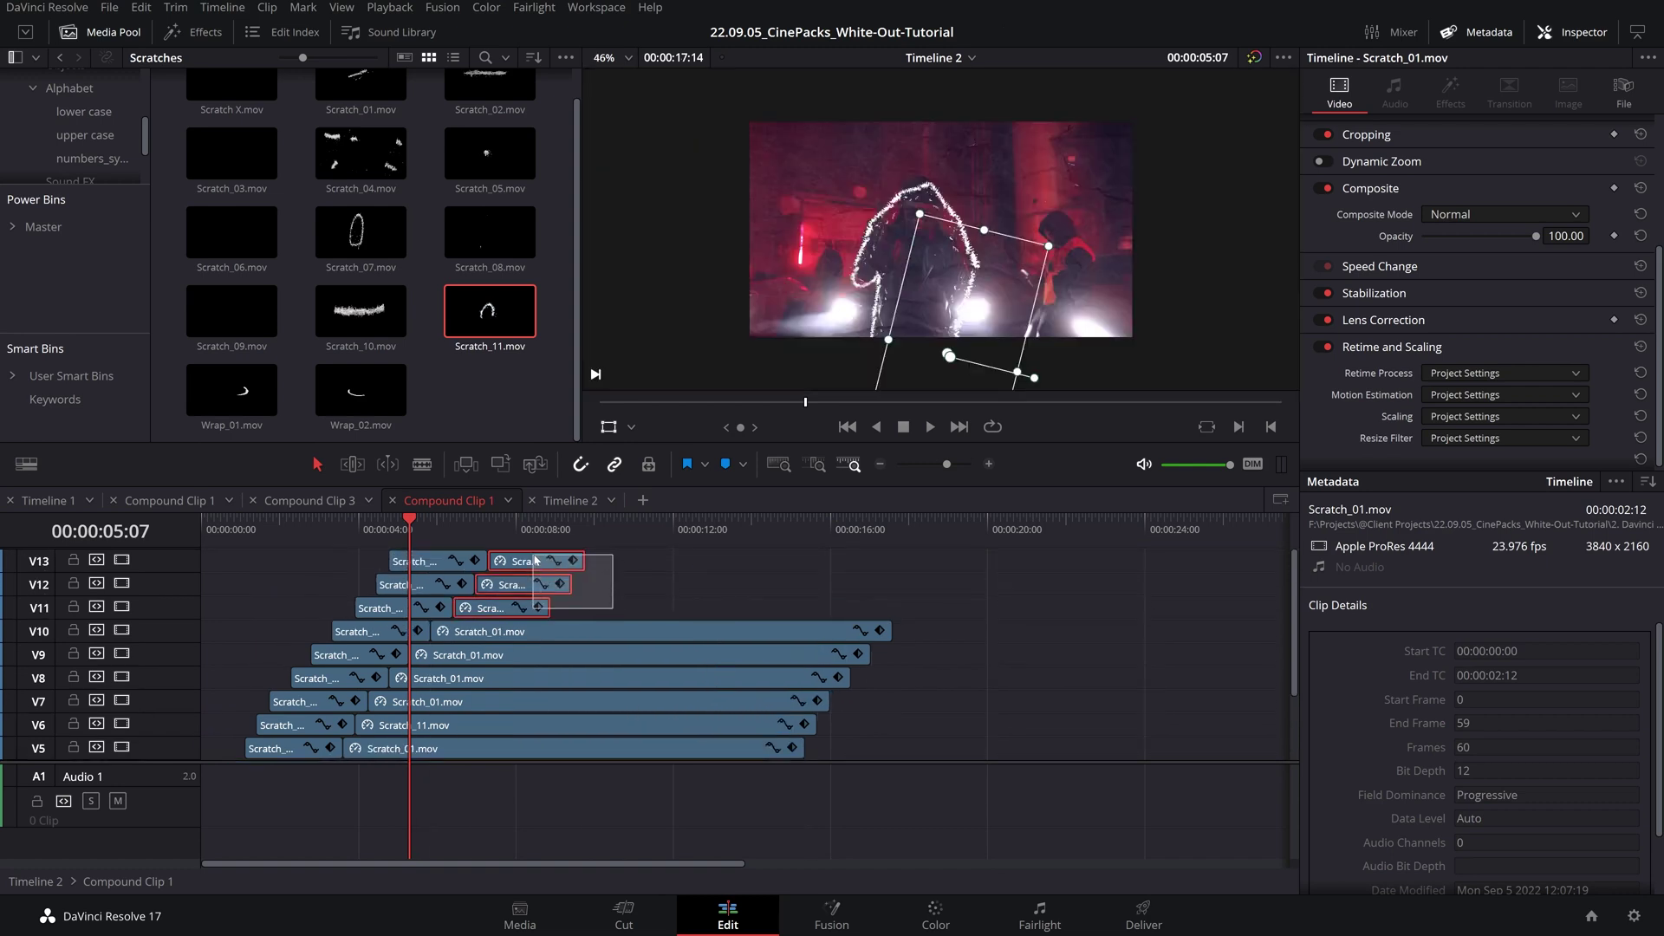
pyautogui.moveTo(535, 561); pyautogui.dragTo(906, 561)
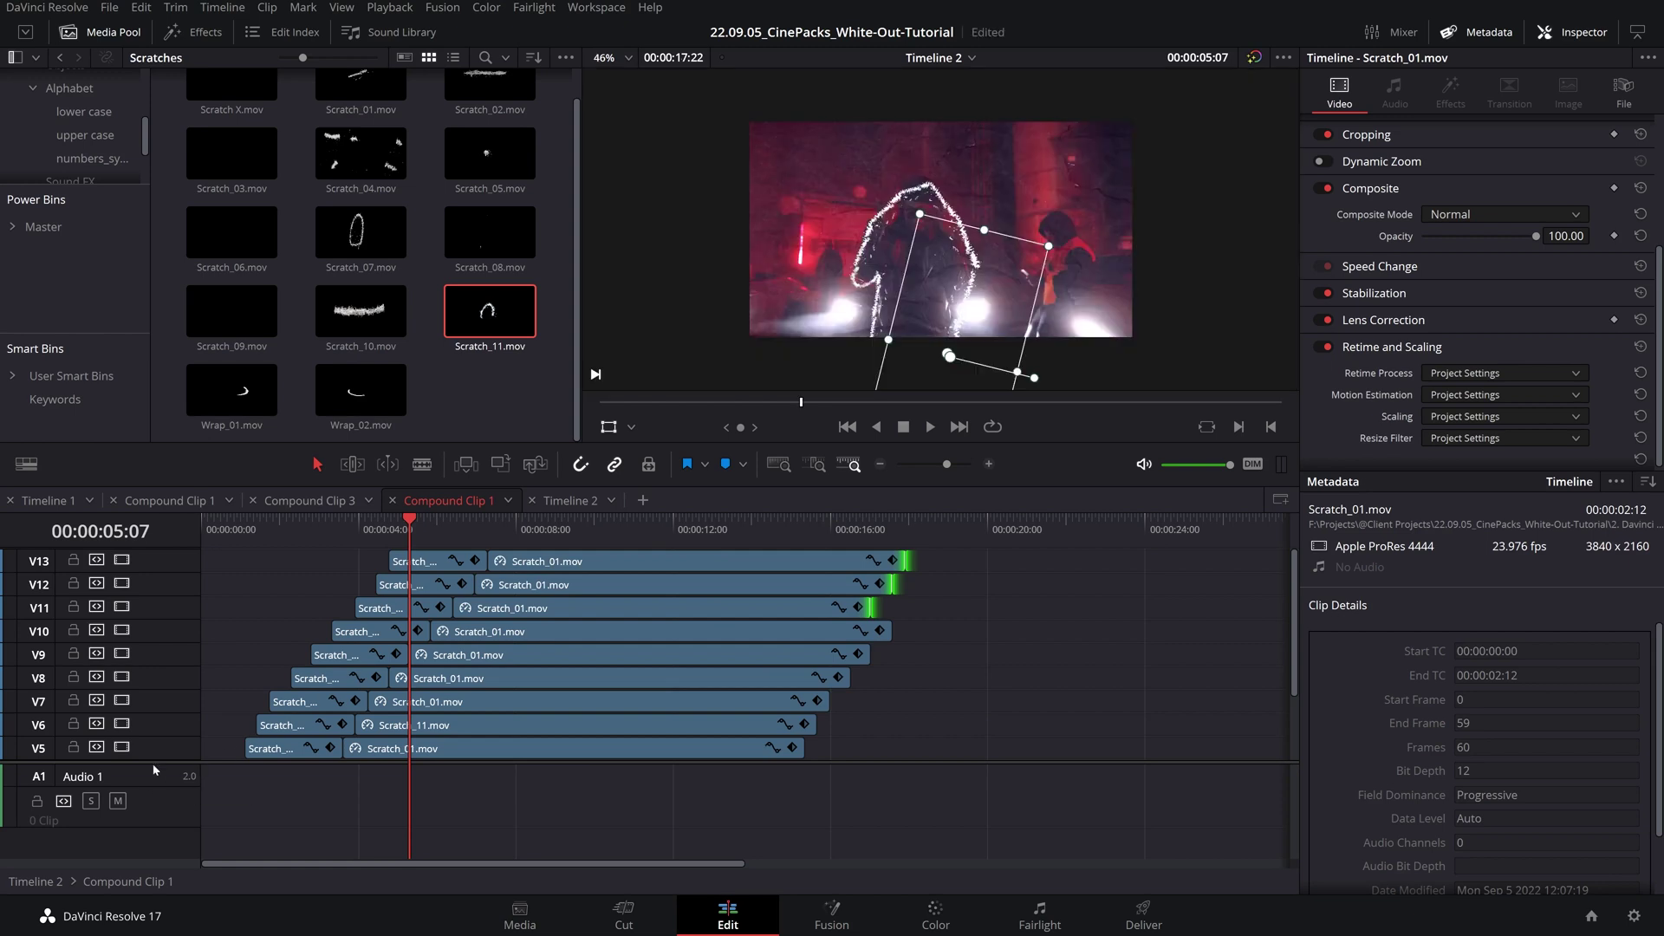
# - Trim the ends of all frozen scratch copies on Video 4 to Video 13 to 00:00:11:09
pyautogui.moveTo(154, 763); pyautogui.dragTo(158, 847)
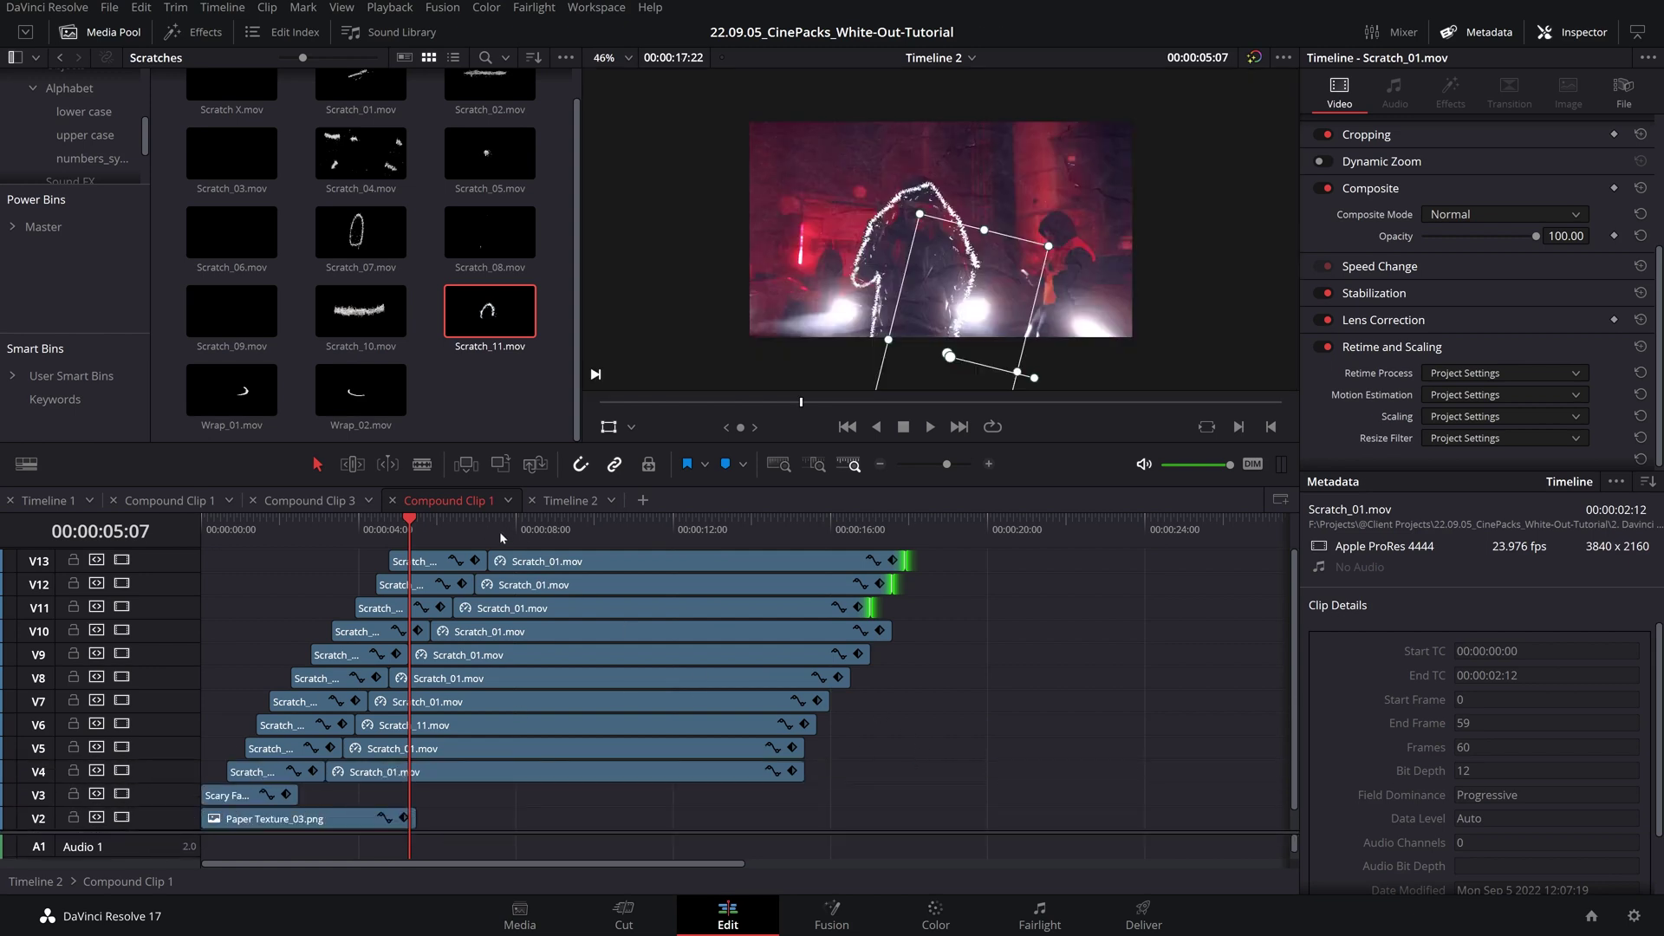
pyautogui.moveTo(499, 532); pyautogui.dragTo(648, 530)
pyautogui.moveTo(936, 775); pyautogui.dragTo(638, 545)
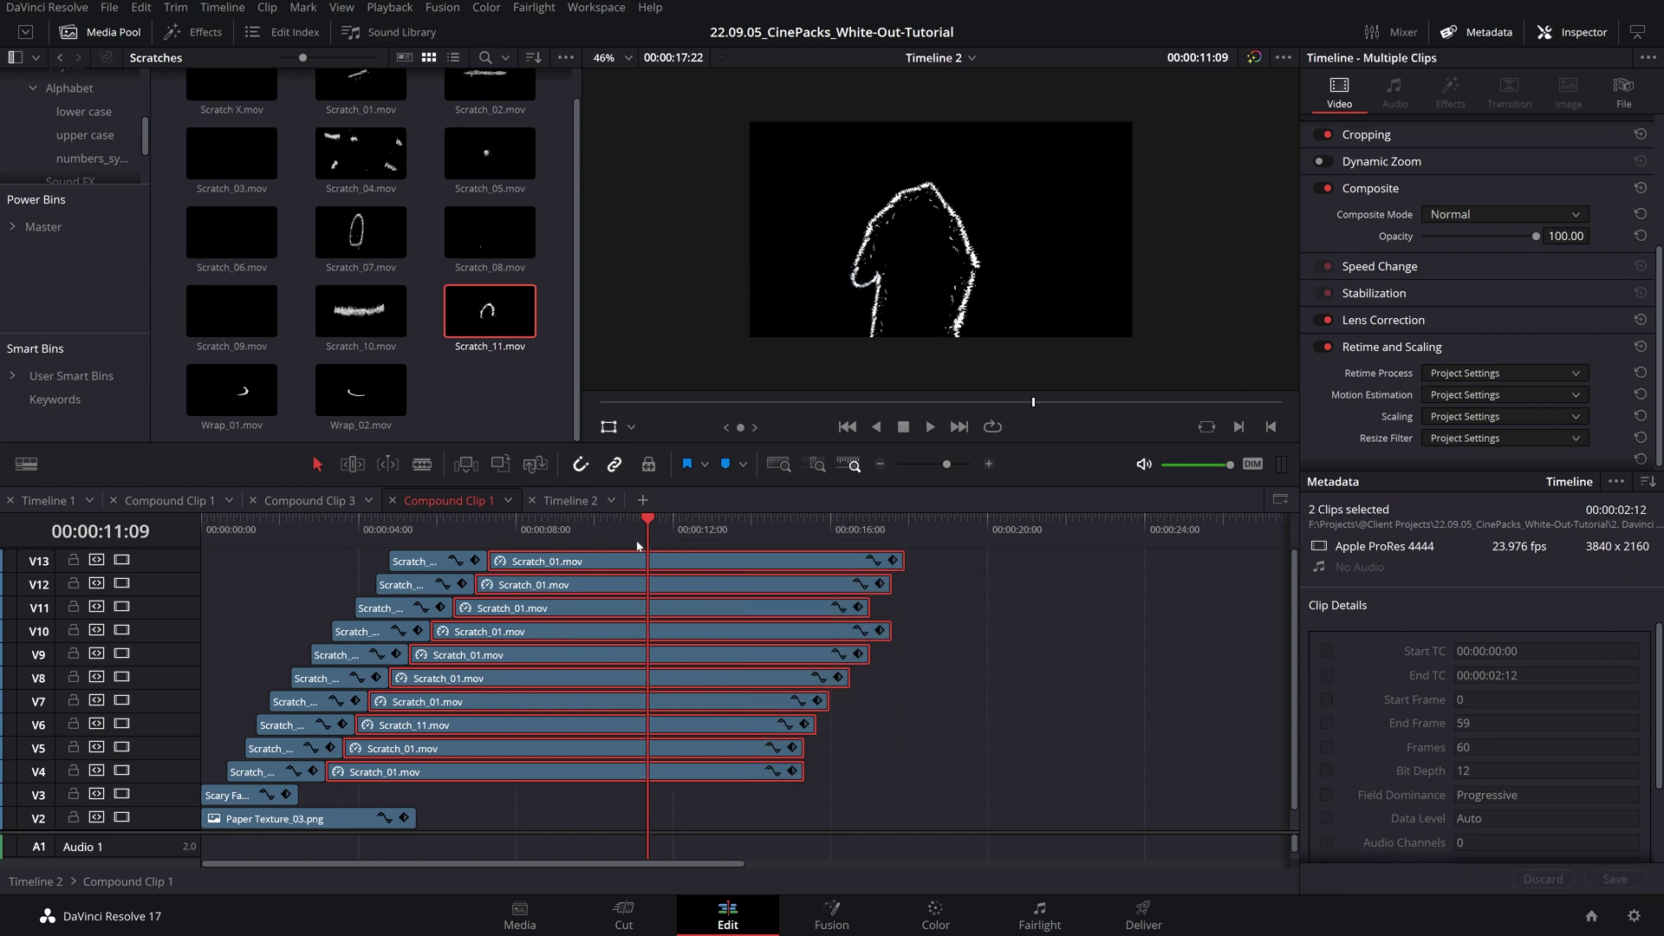
pyautogui.hotkey('shift', ']')
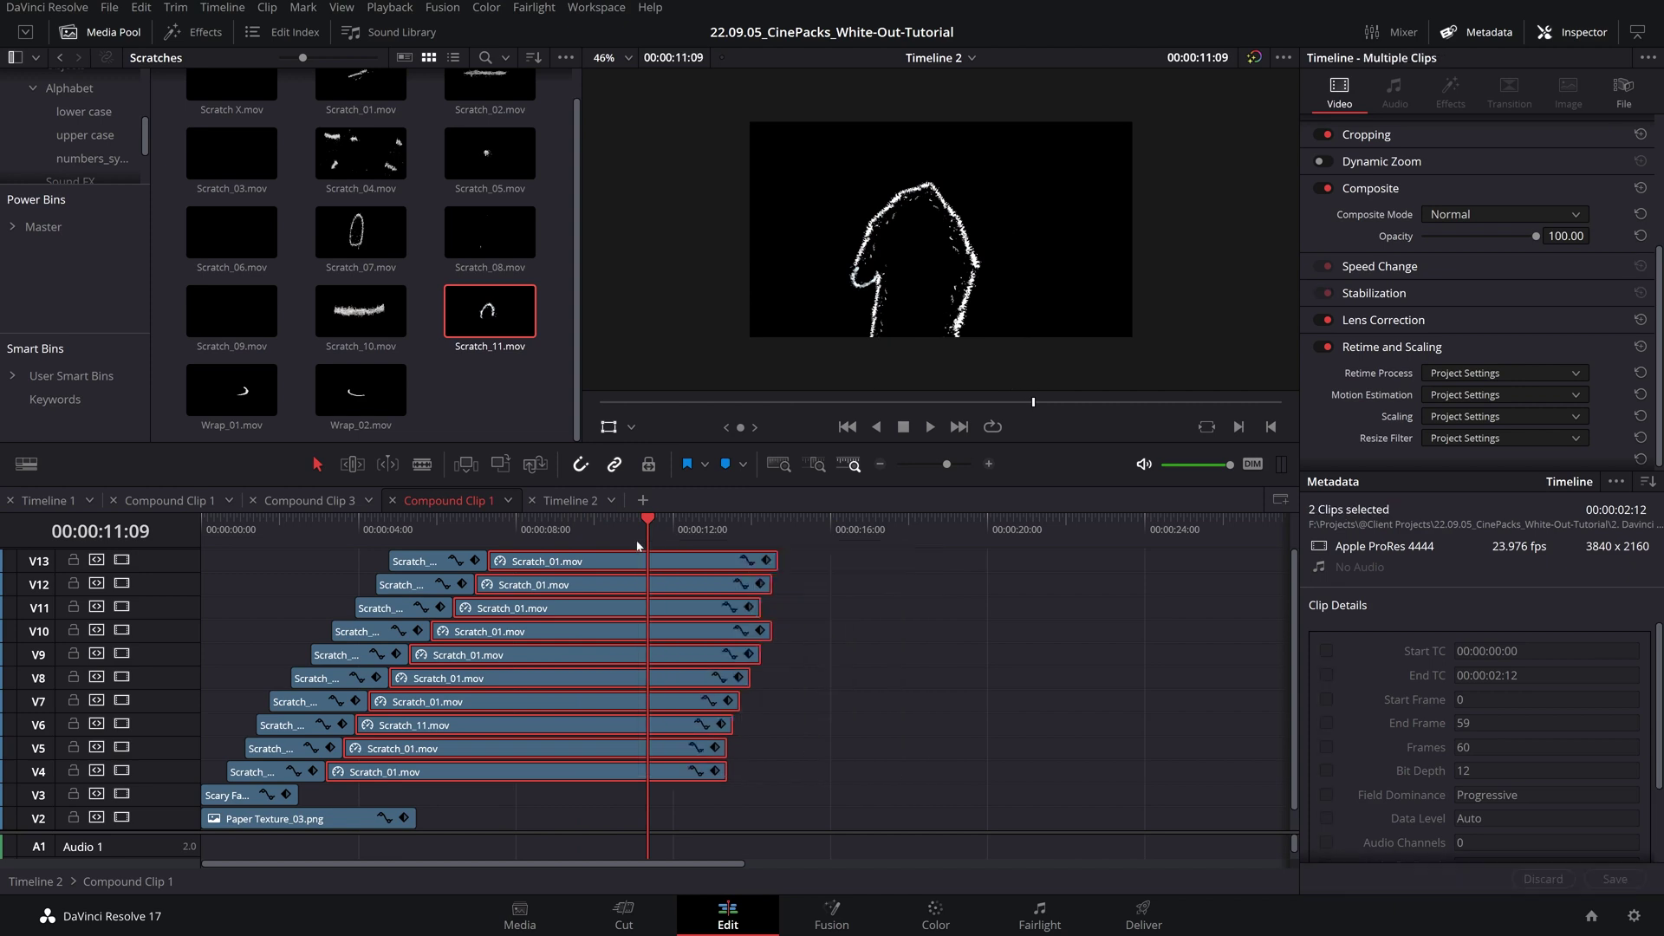
# - Play from 00:00:03:15 to check that the scratch outline holds on the frozen copies
pyautogui.click(347, 534)
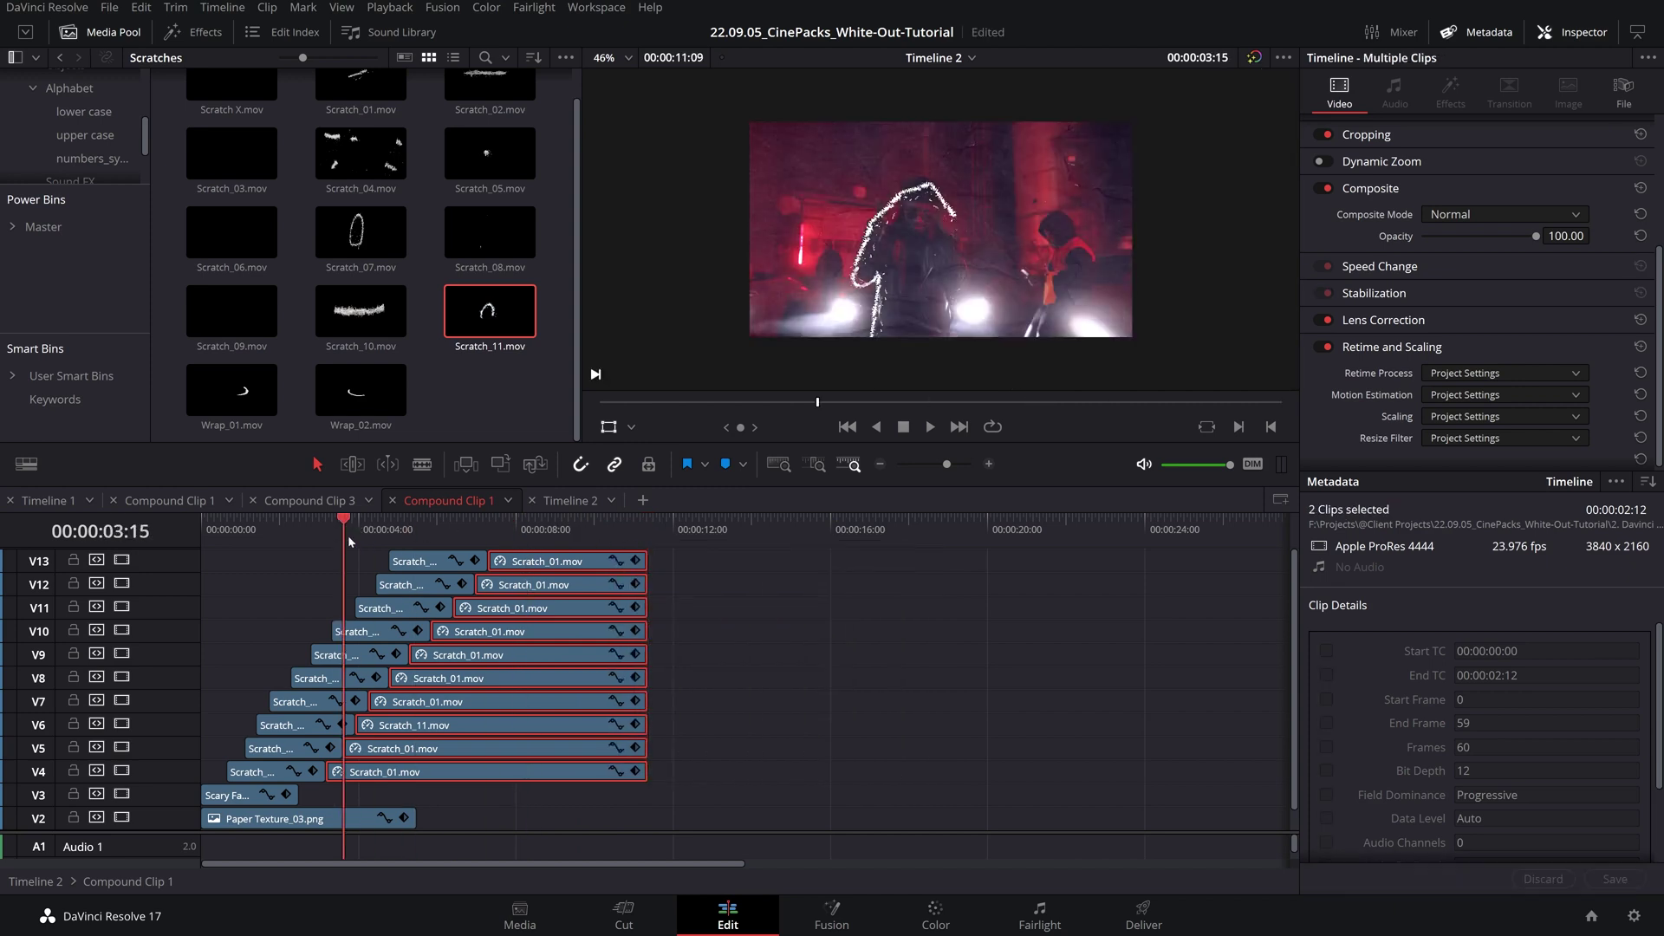
pyautogui.press('space')
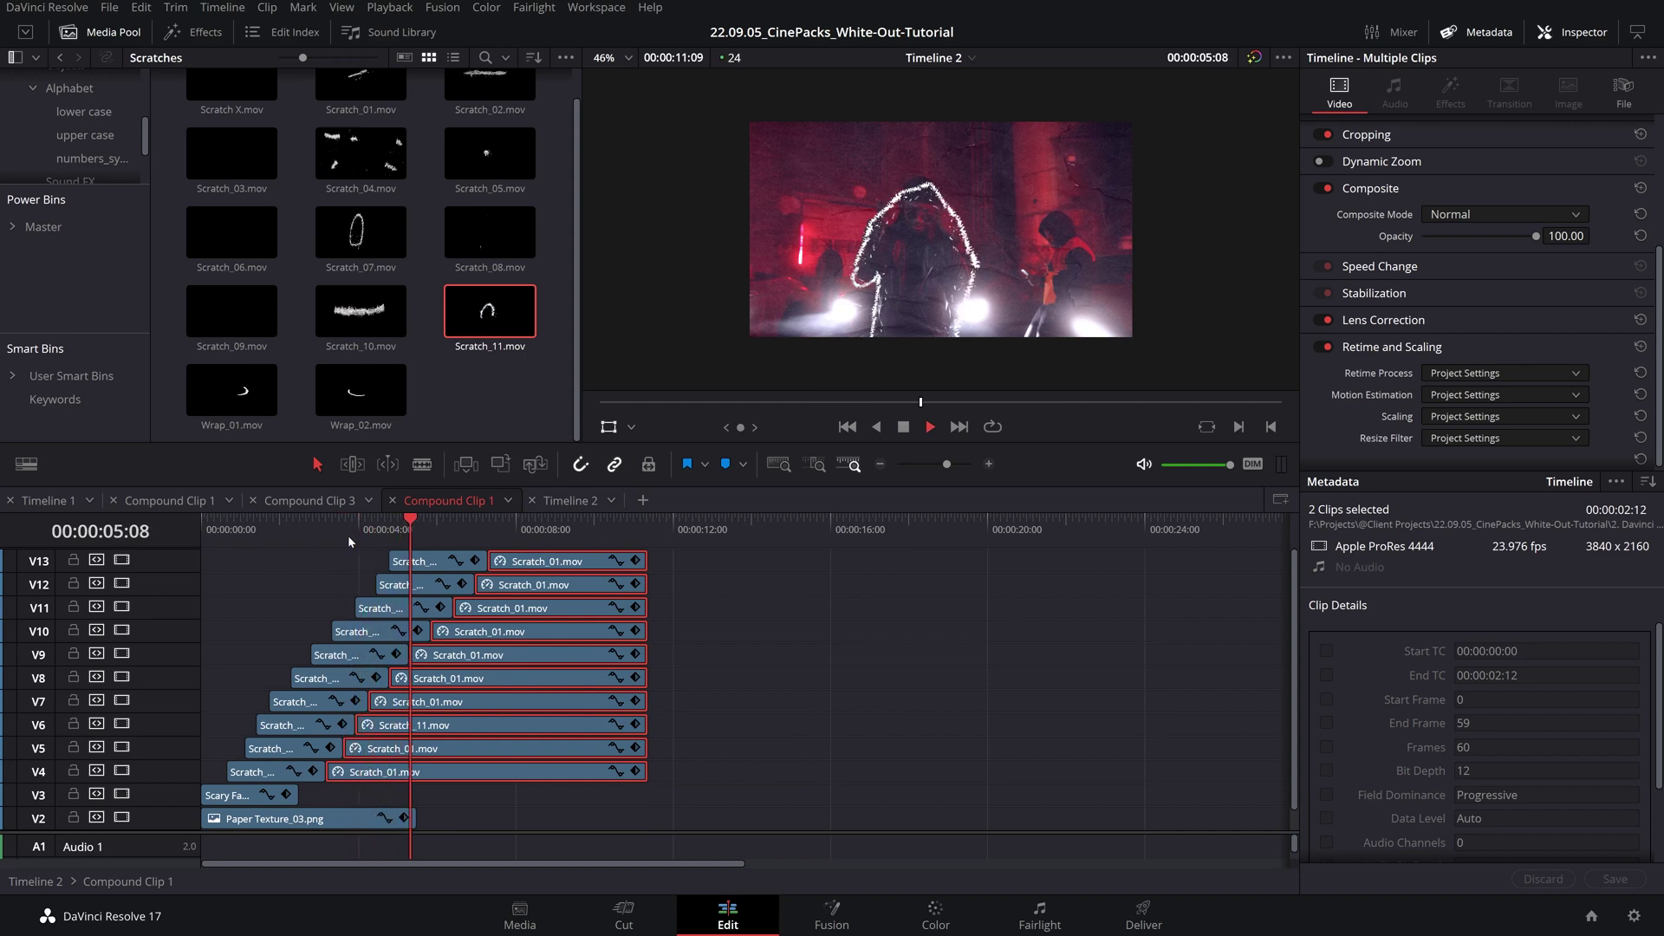
pyautogui.press('space')
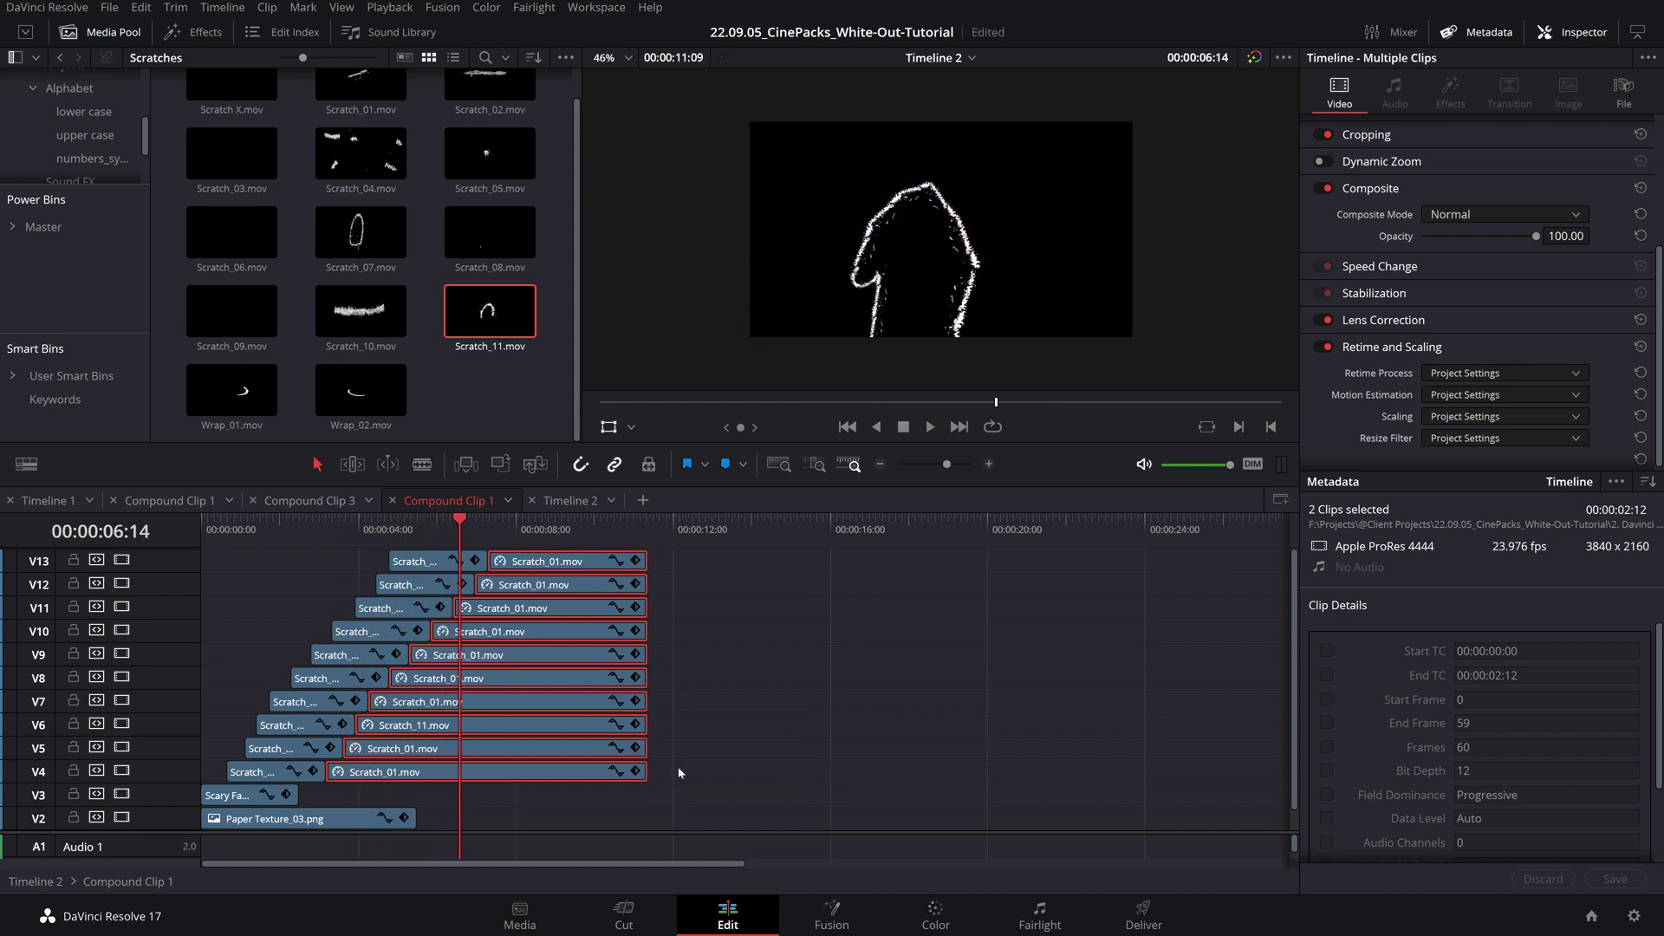
# - Group all scratch clips on Video 4 to Video 13 into a compound clip named Compound Clip 1
pyautogui.click(678, 772)
pyautogui.moveTo(632, 774); pyautogui.dragTo(130, 541)
pyautogui.rightClick(535, 559)
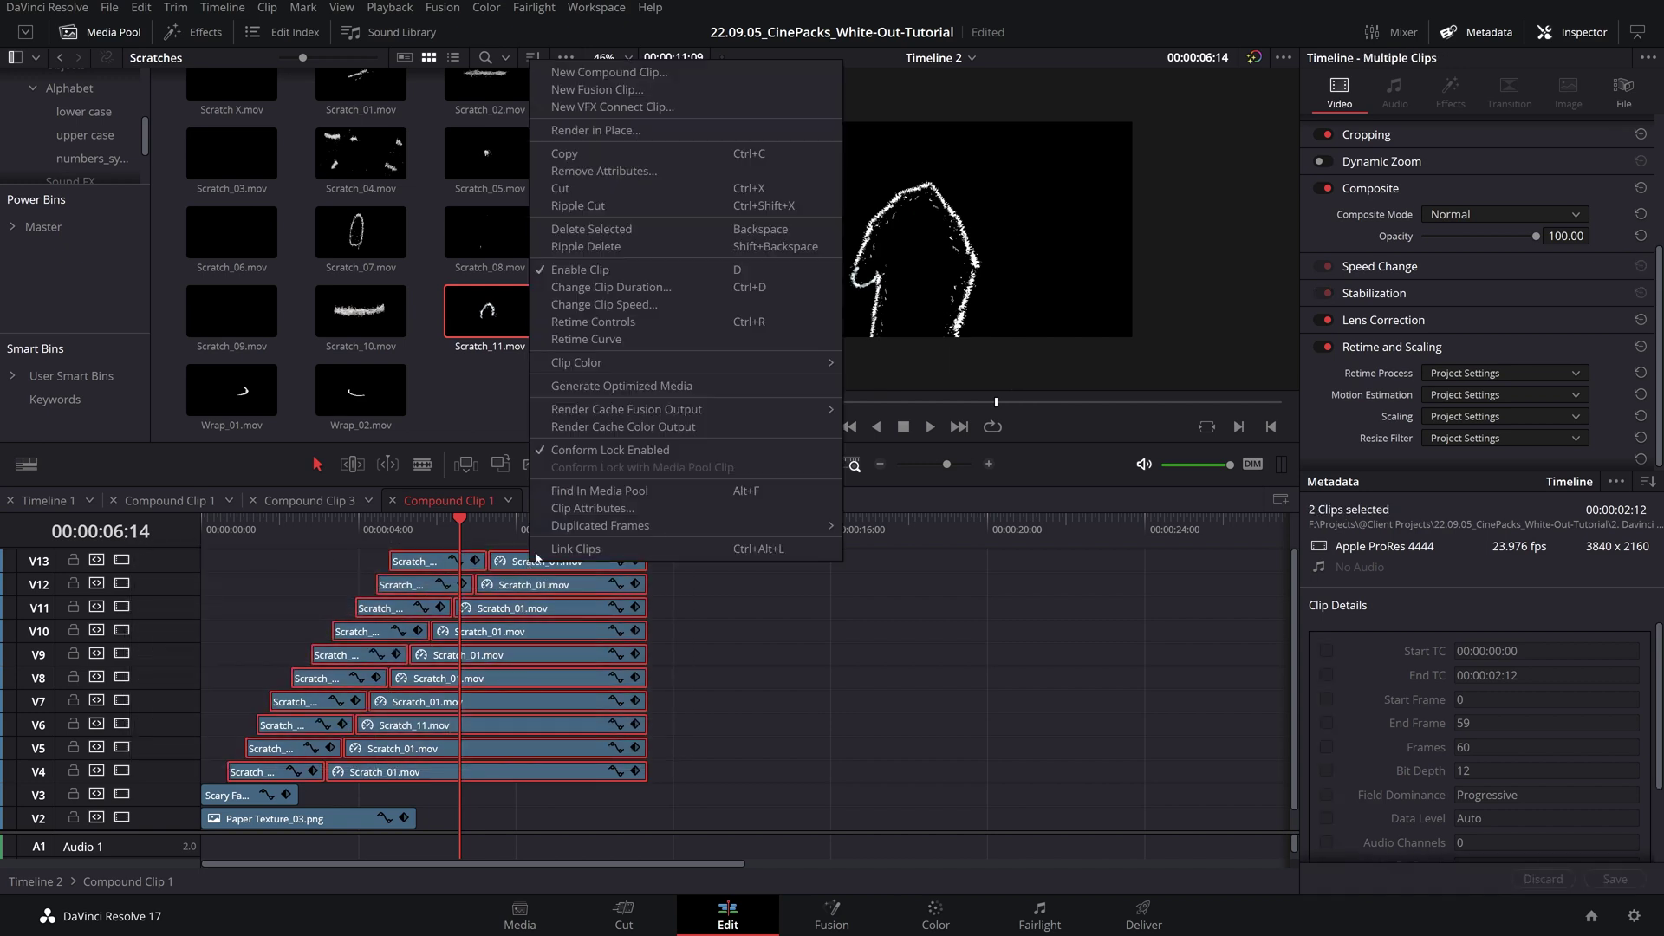
pyautogui.click(609, 73)
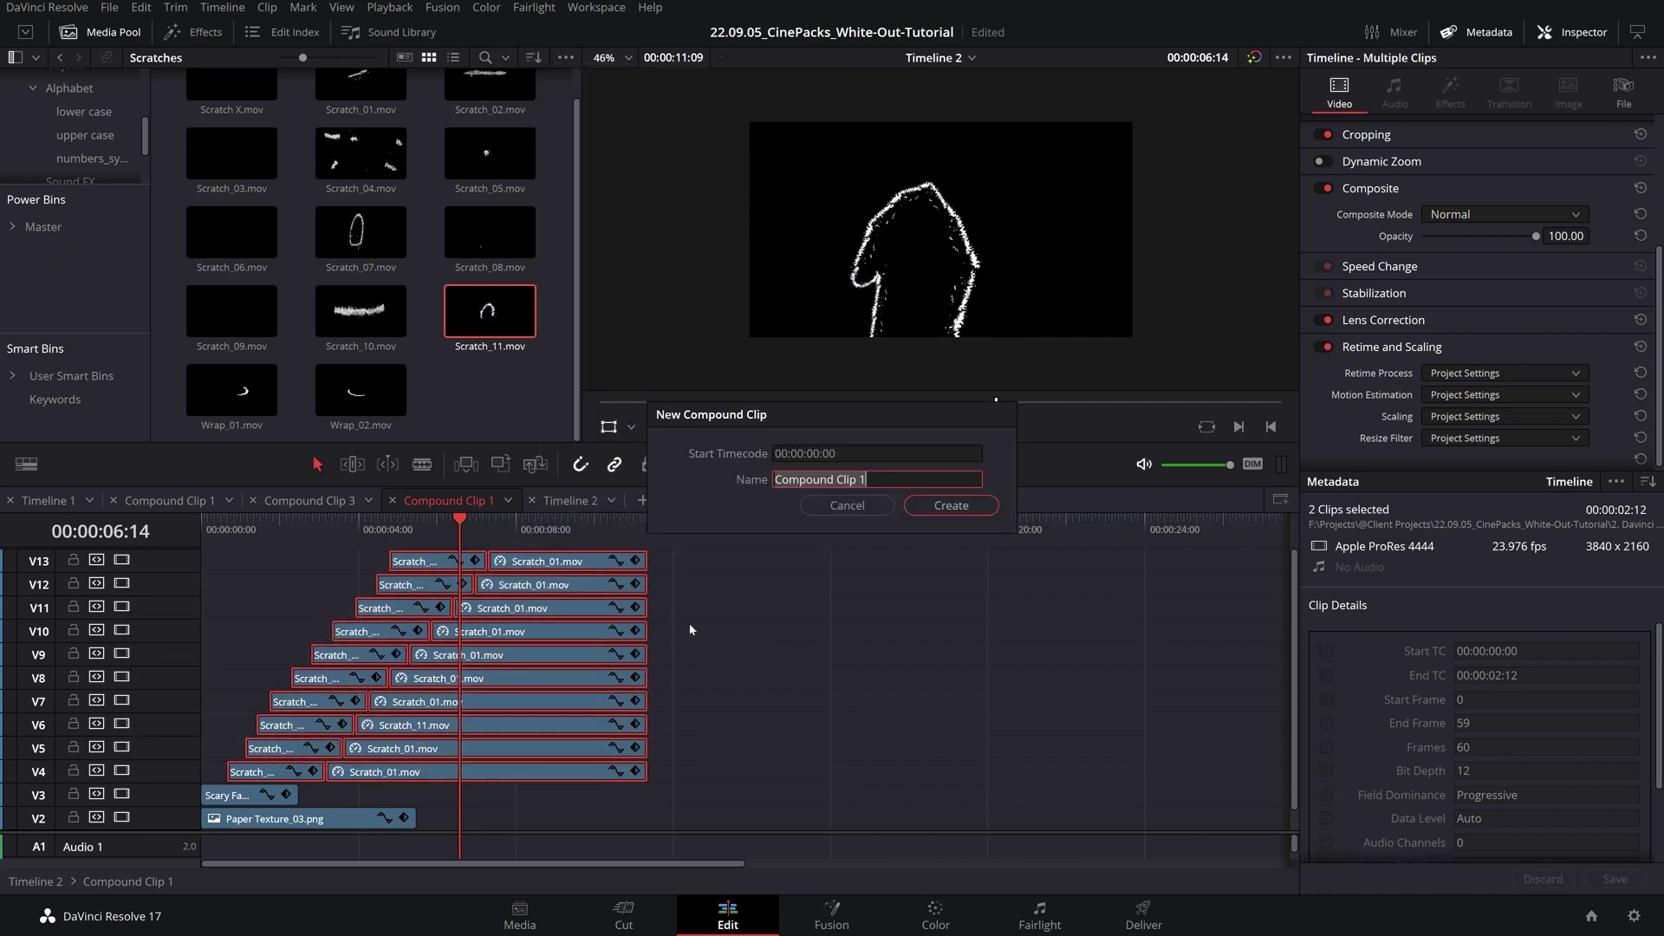
pyautogui.click(911, 517)
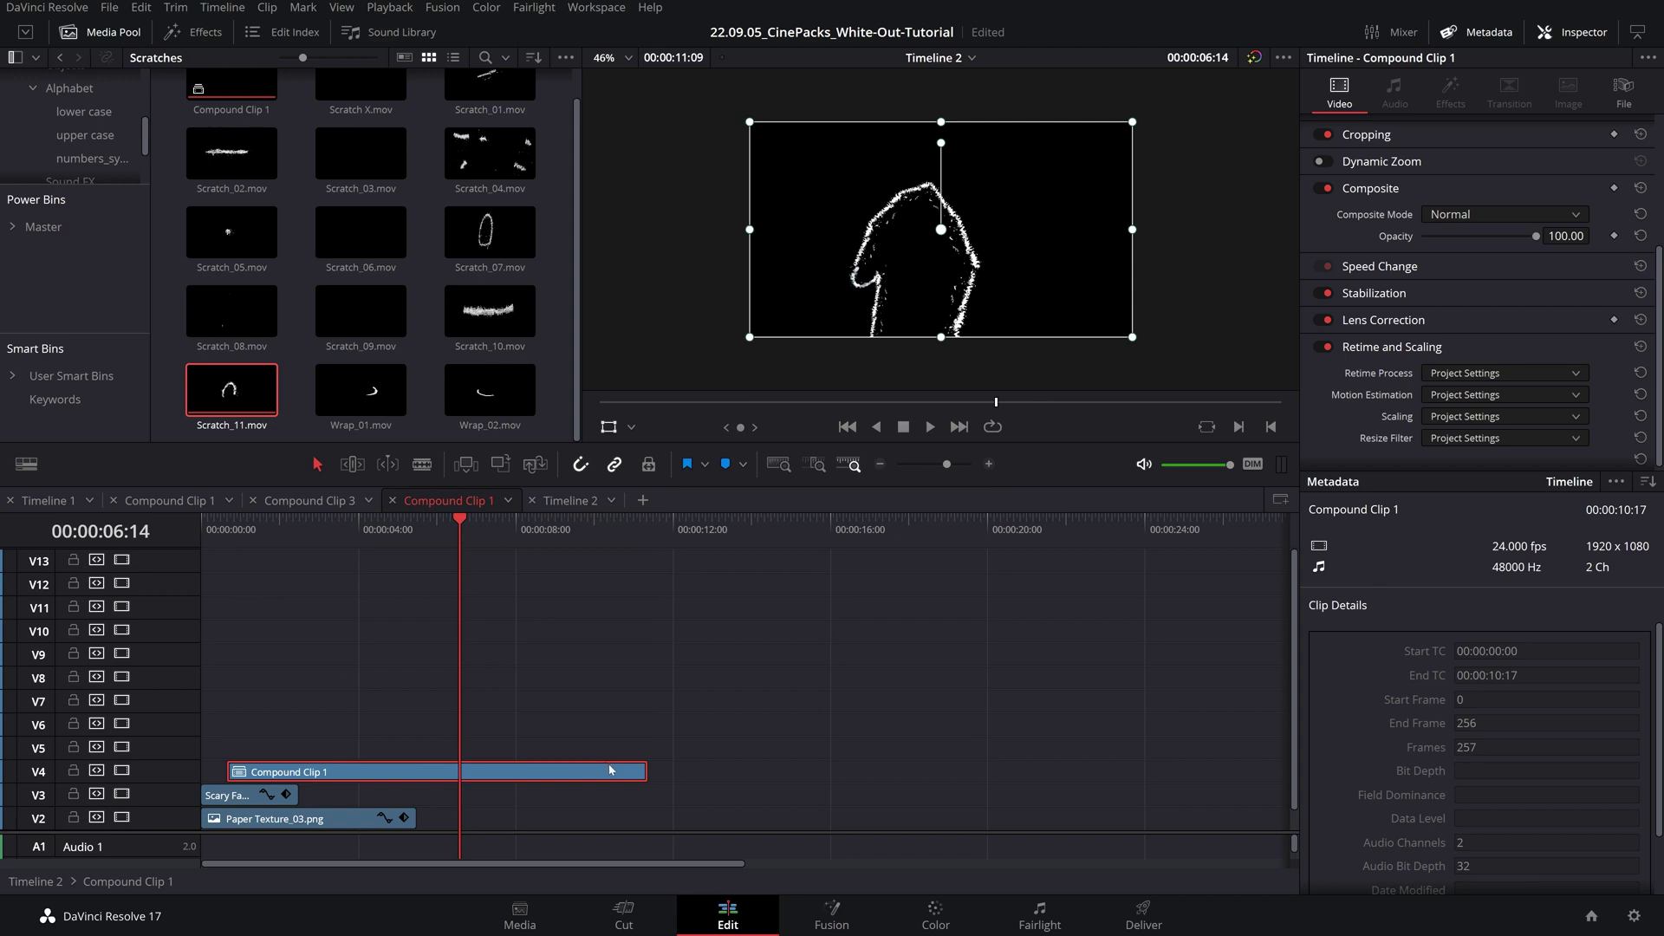
# - Speed up the scratch compound clip to 430% with Retime Controls, playing from the start to check the pace
pyautogui.hotkey('ctrl', 'r')
pyautogui.scroll(-2, 542, 781)
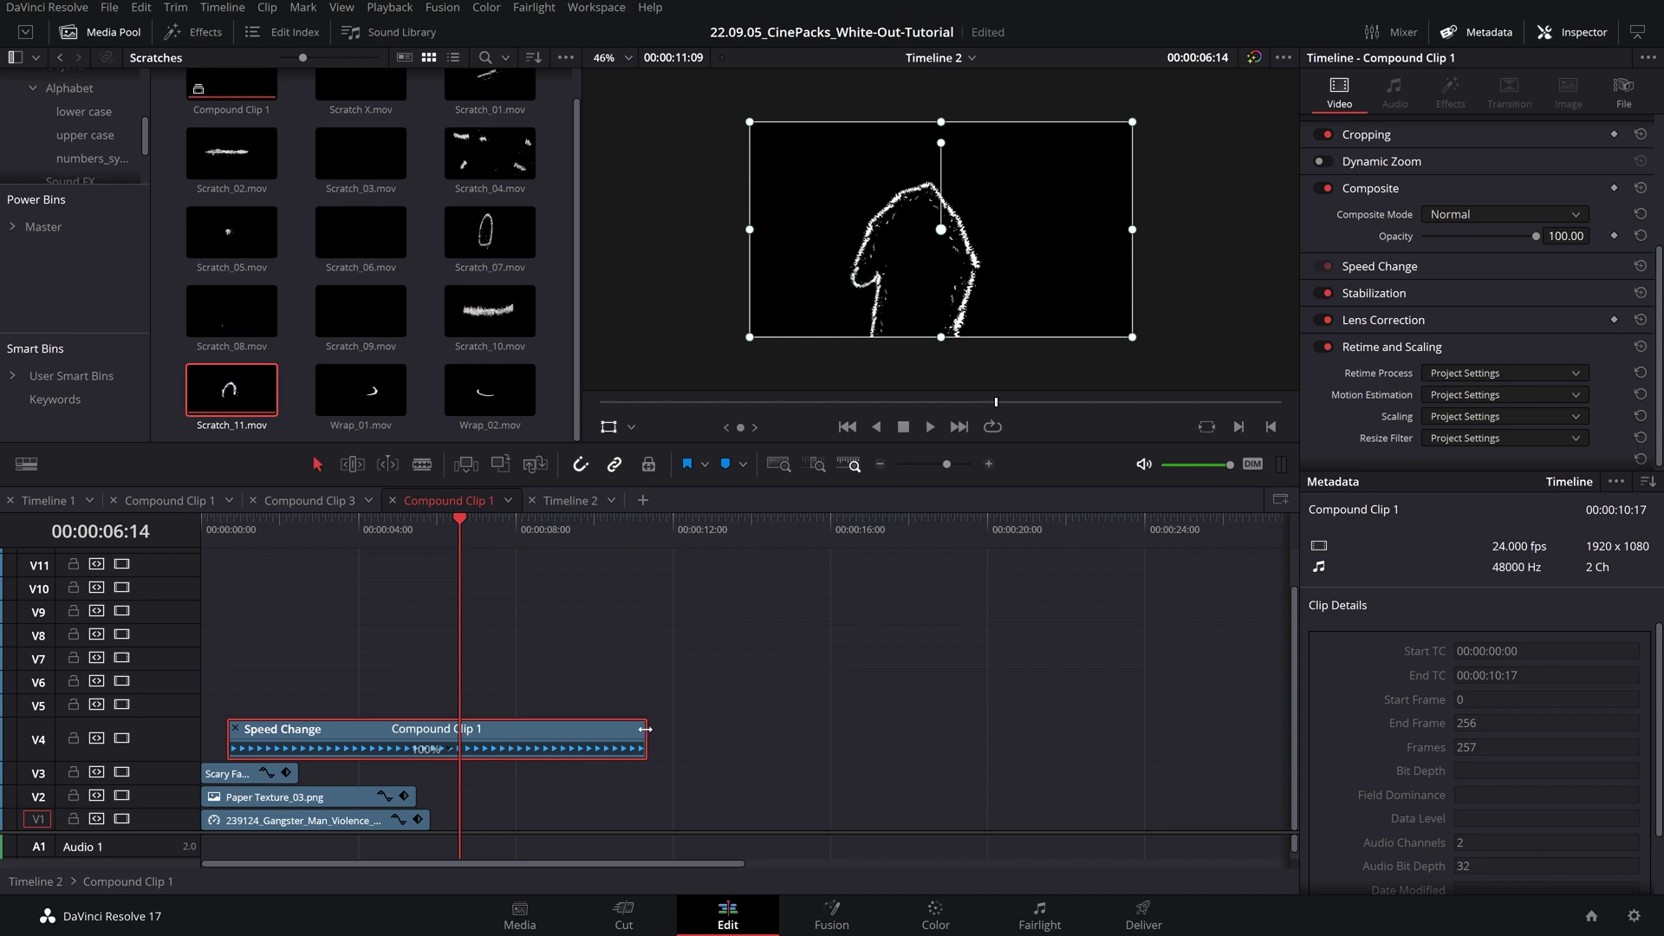
pyautogui.moveTo(646, 729); pyautogui.dragTo(360, 735)
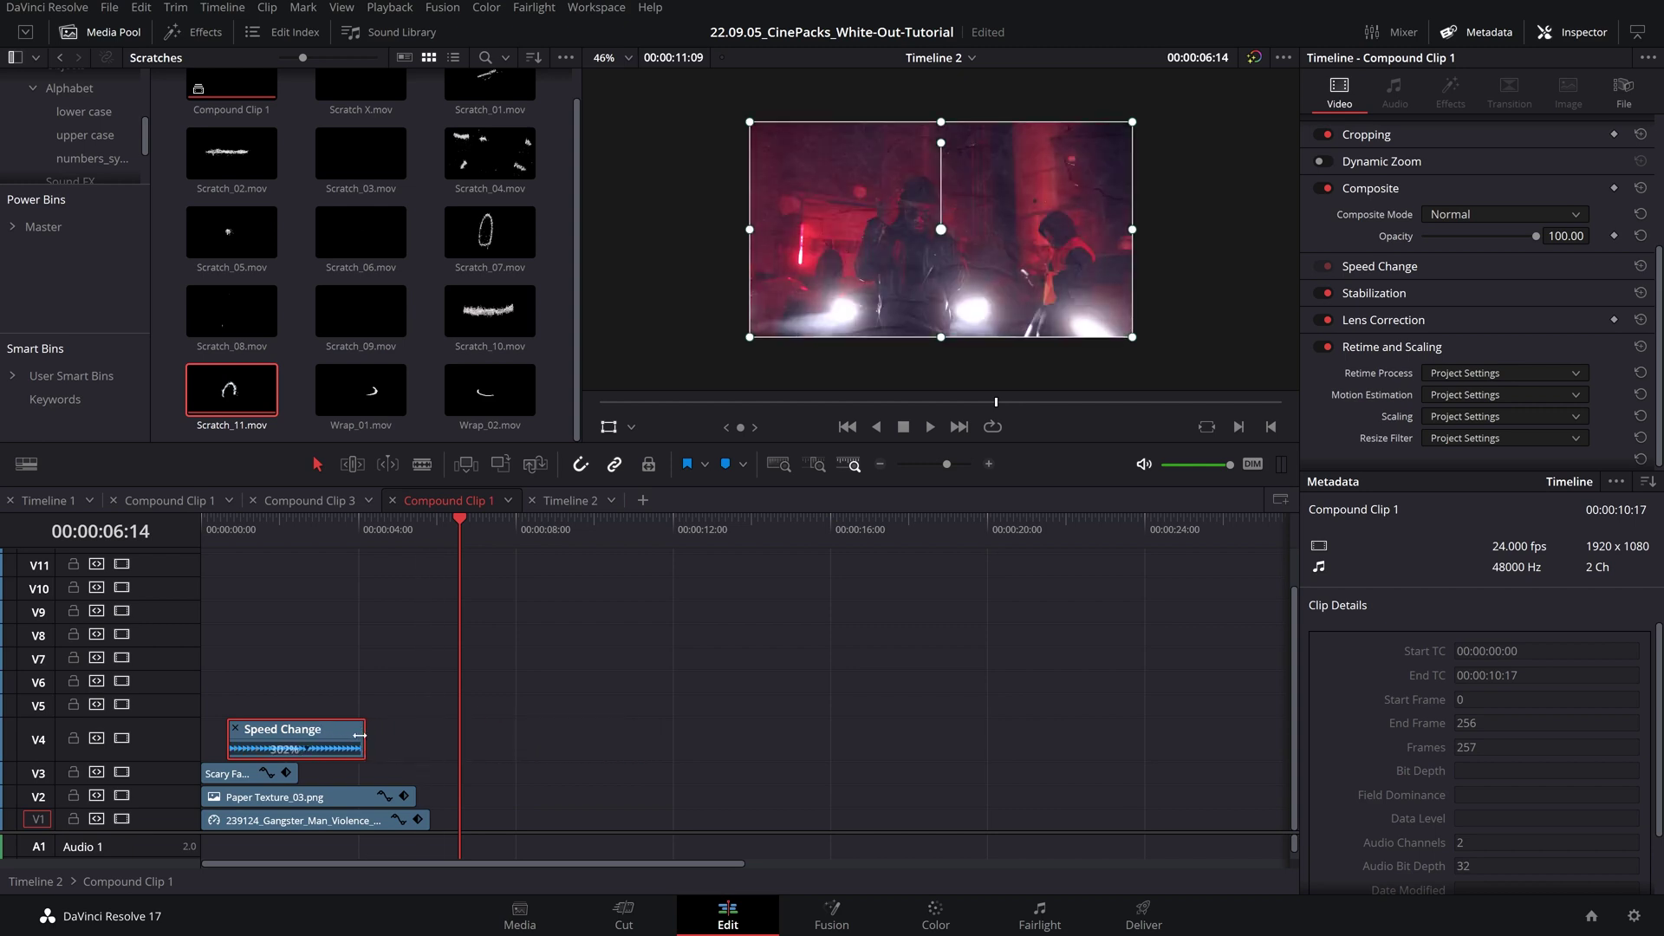
pyautogui.press('Home')
pyautogui.press('space')
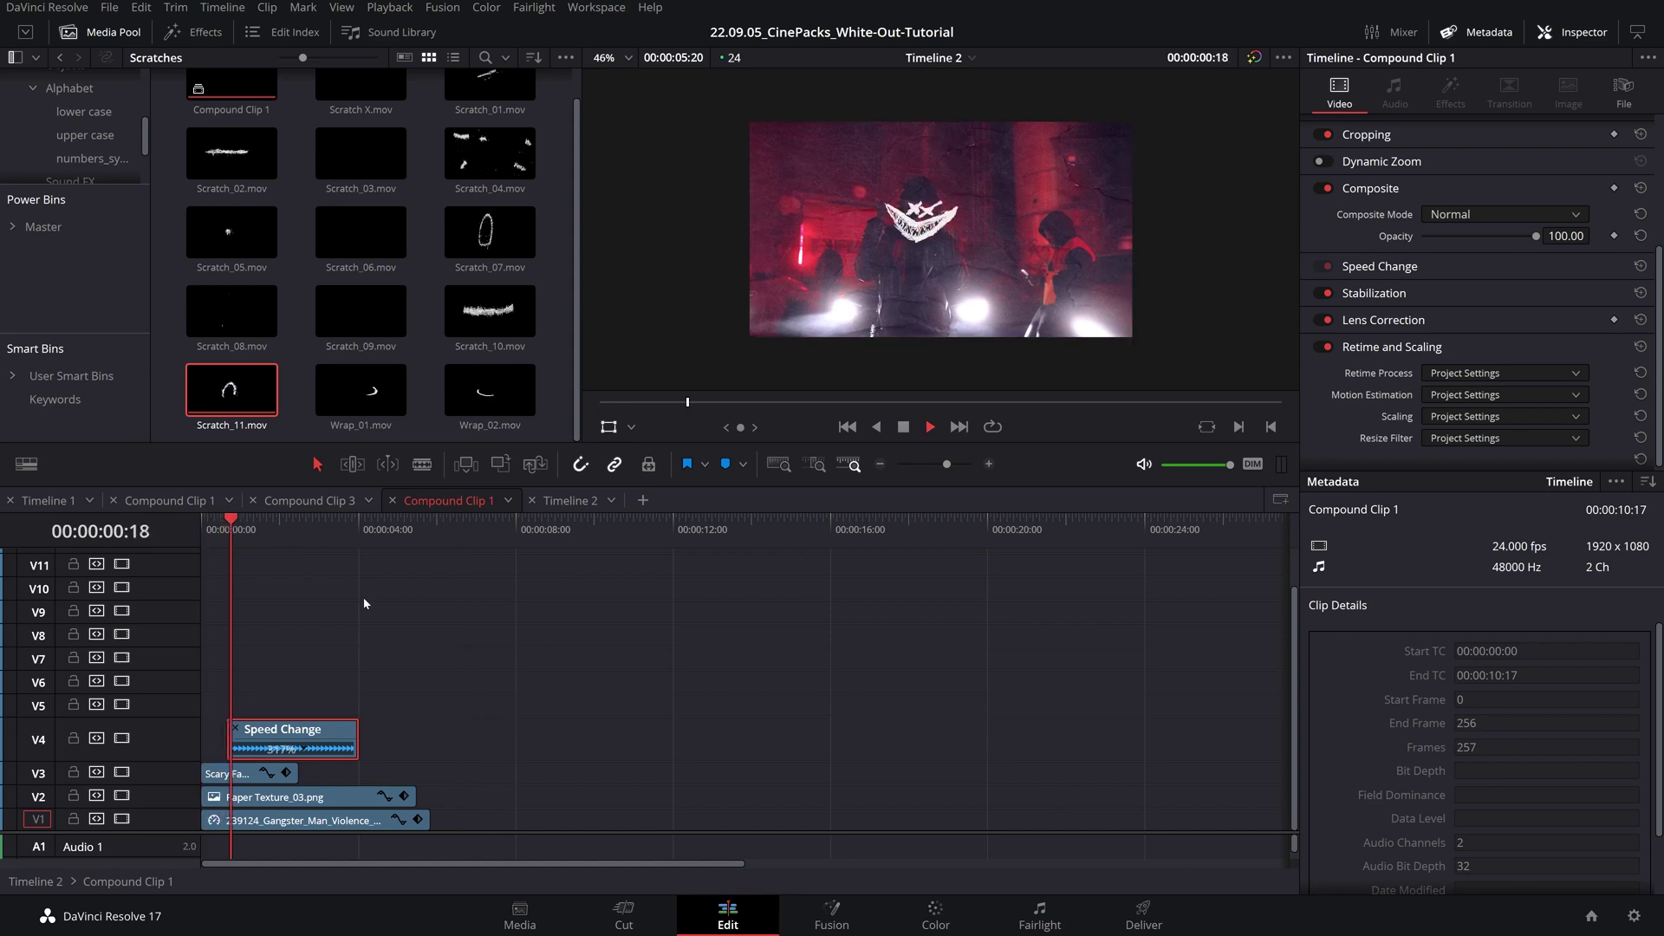
pyautogui.press('space')
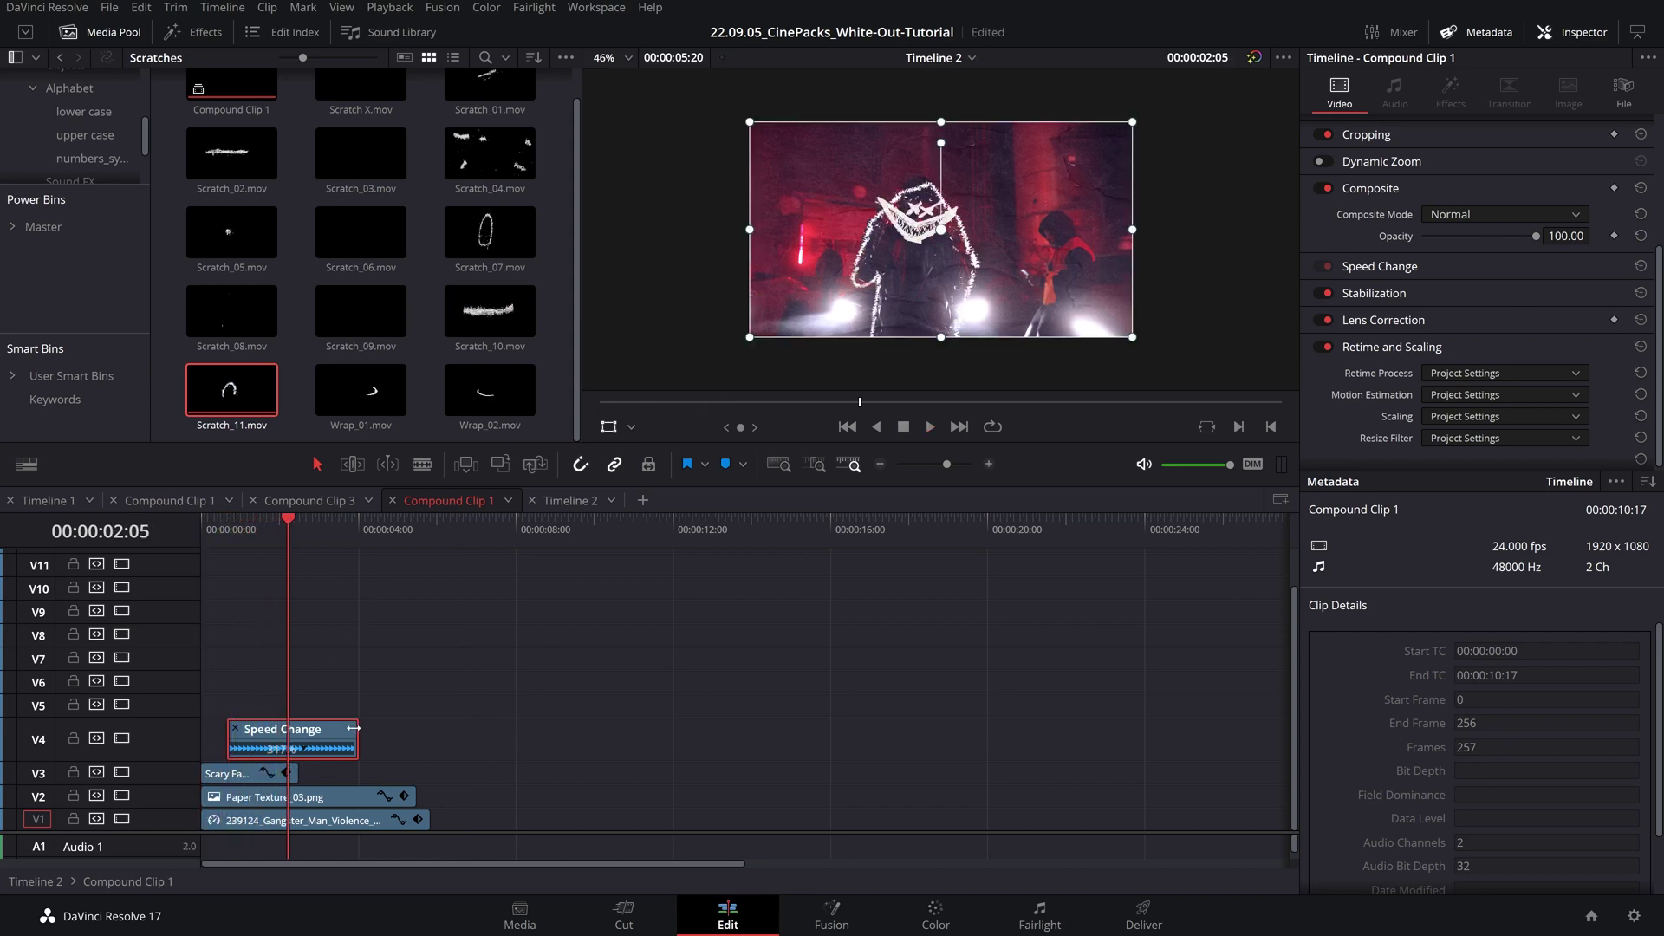
pyautogui.moveTo(354, 729); pyautogui.dragTo(337, 729)
pyautogui.press('Home')
pyautogui.press('space')
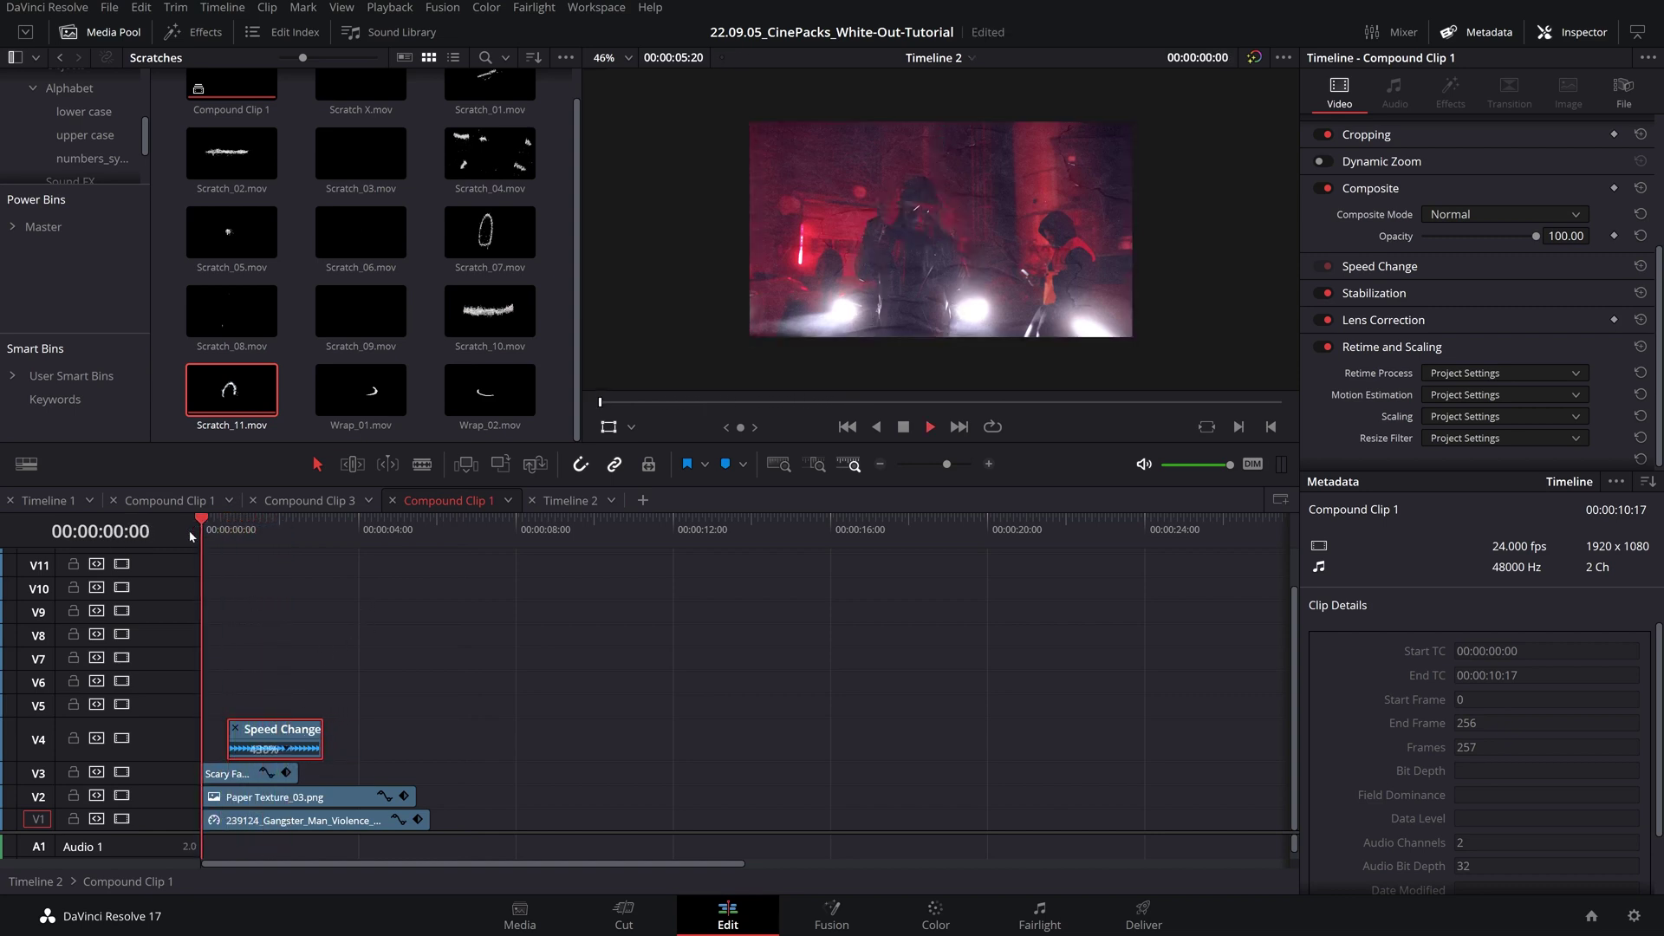
pyautogui.press('space')
# - Move the sped-up scratch compound clip to the timeline start and split off its completed outline at 00:00:01:13
pyautogui.moveTo(274, 732); pyautogui.dragTo(247, 735)
pyautogui.moveTo(231, 525)
pyautogui.mouseDown()
pyautogui.moveTo(156, 541)
pyautogui.moveTo(278, 526)
pyautogui.moveTo(261, 530)
pyautogui.mouseUp()
pyautogui.press('space')
pyautogui.press('space')
pyautogui.press('space')
pyautogui.click(278, 640)
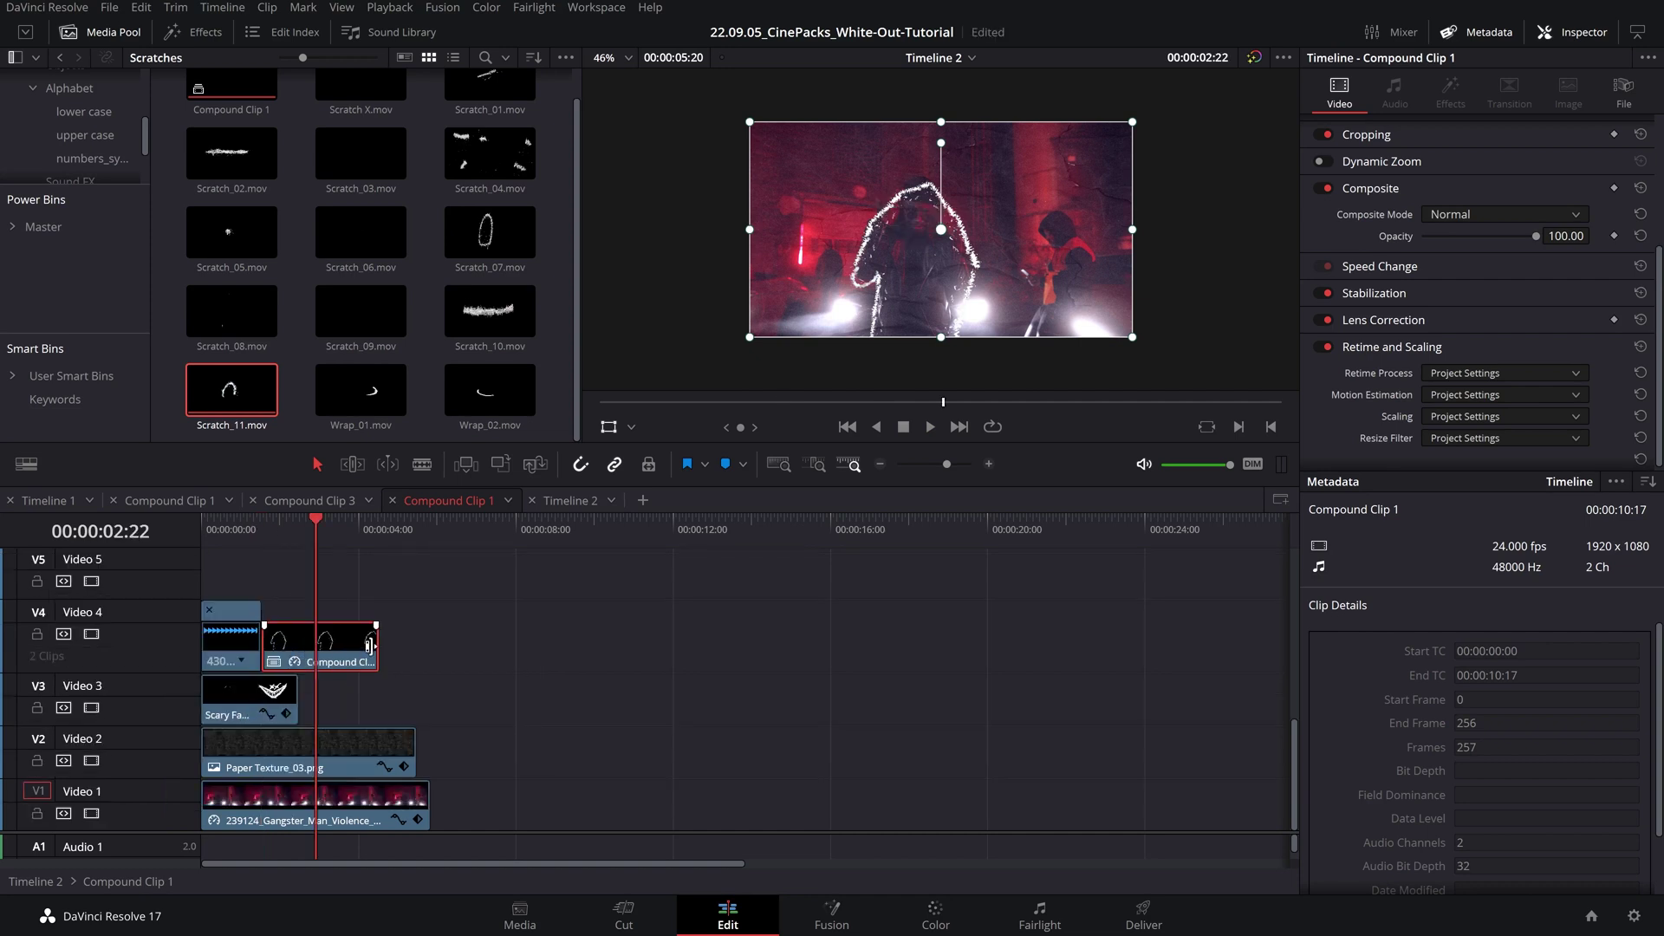
# - Extend the held outline segment on Video 4 to the end of the paper texture and play from the start
pyautogui.moveTo(374, 646); pyautogui.dragTo(416, 645)
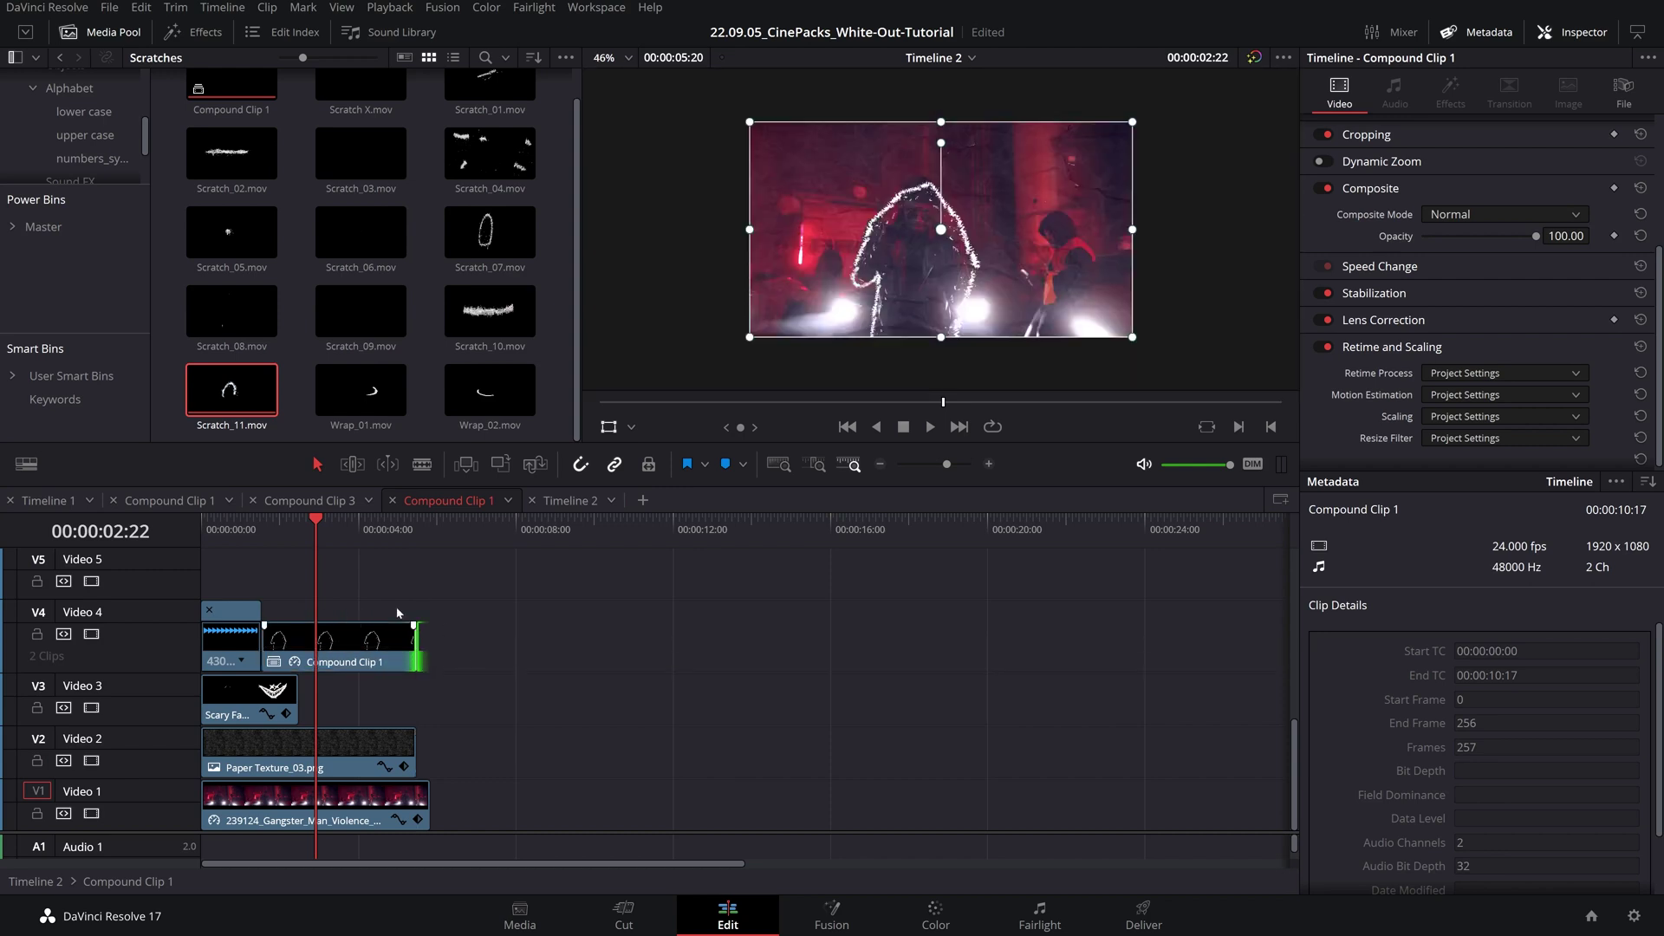
pyautogui.moveTo(316, 520); pyautogui.dragTo(165, 534)
pyautogui.press('space')
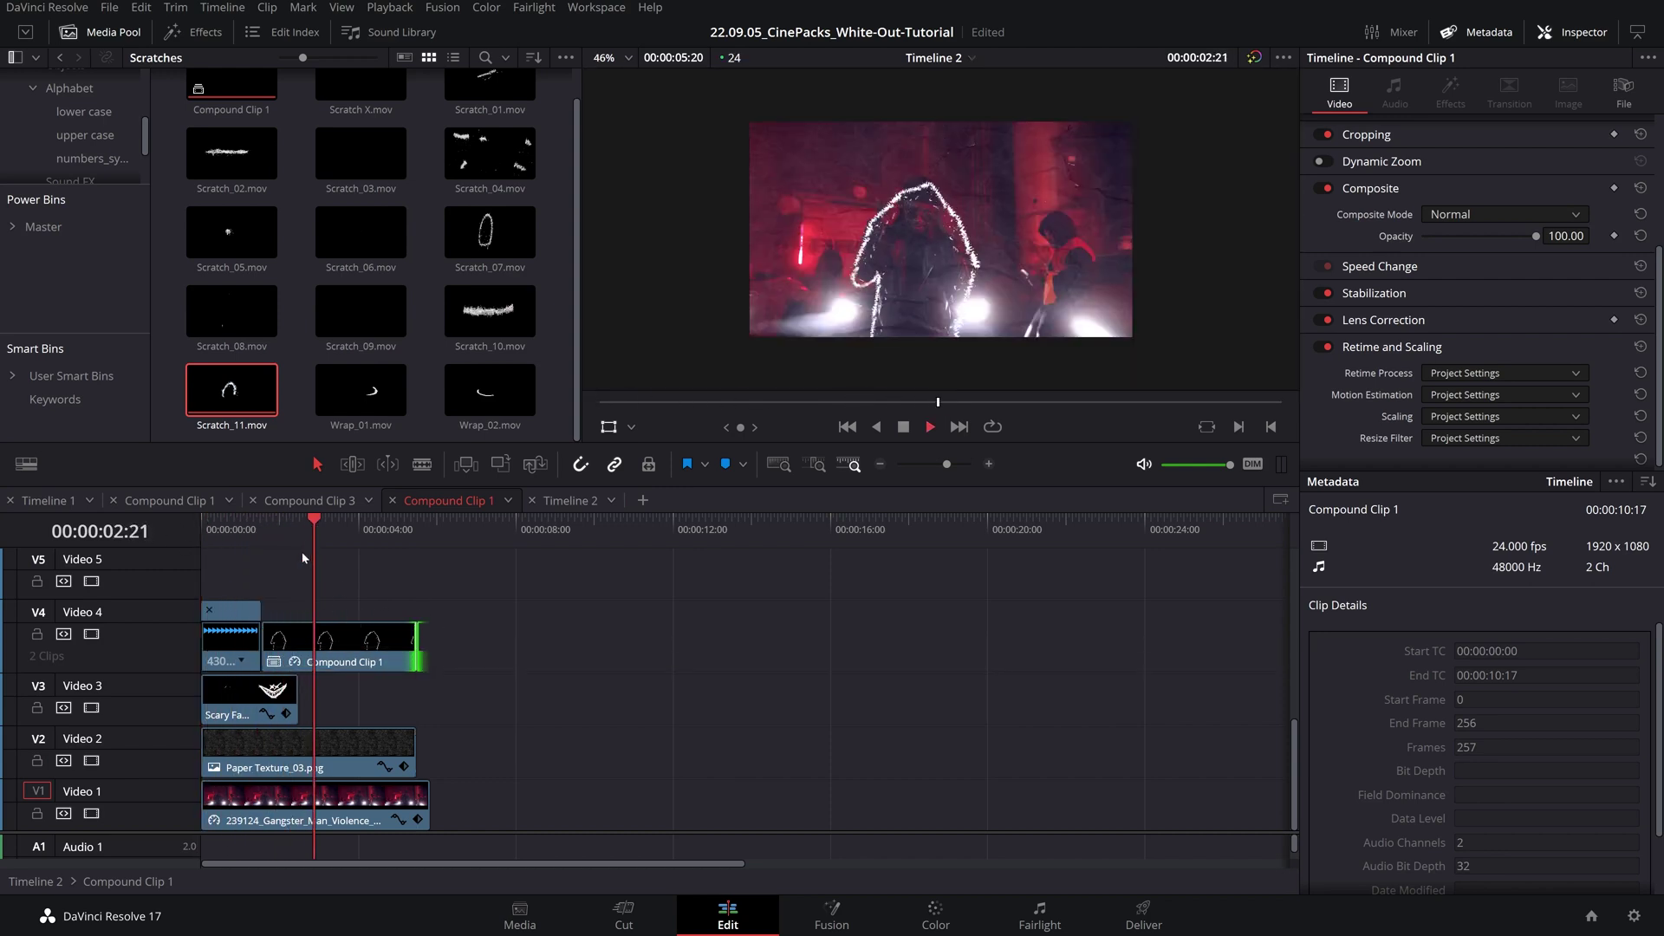
pyautogui.press('space')
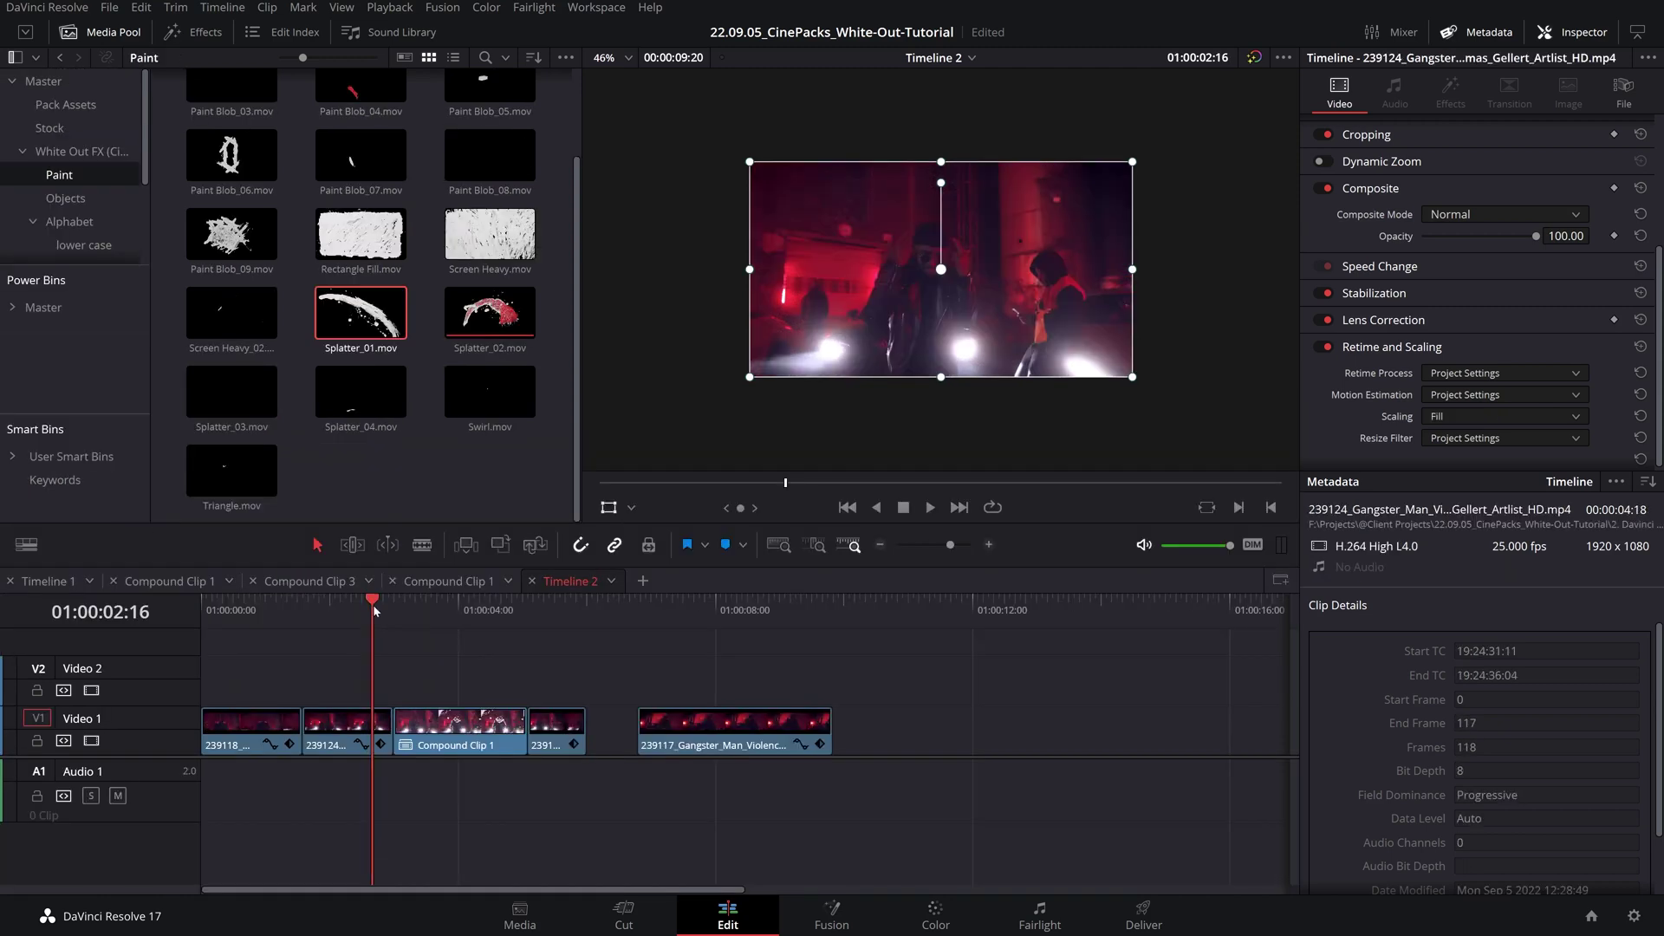
# - Play Timeline 2 across the cut into Compound Clip 1 to review the finished freeze-frame effect
pyautogui.press('space')
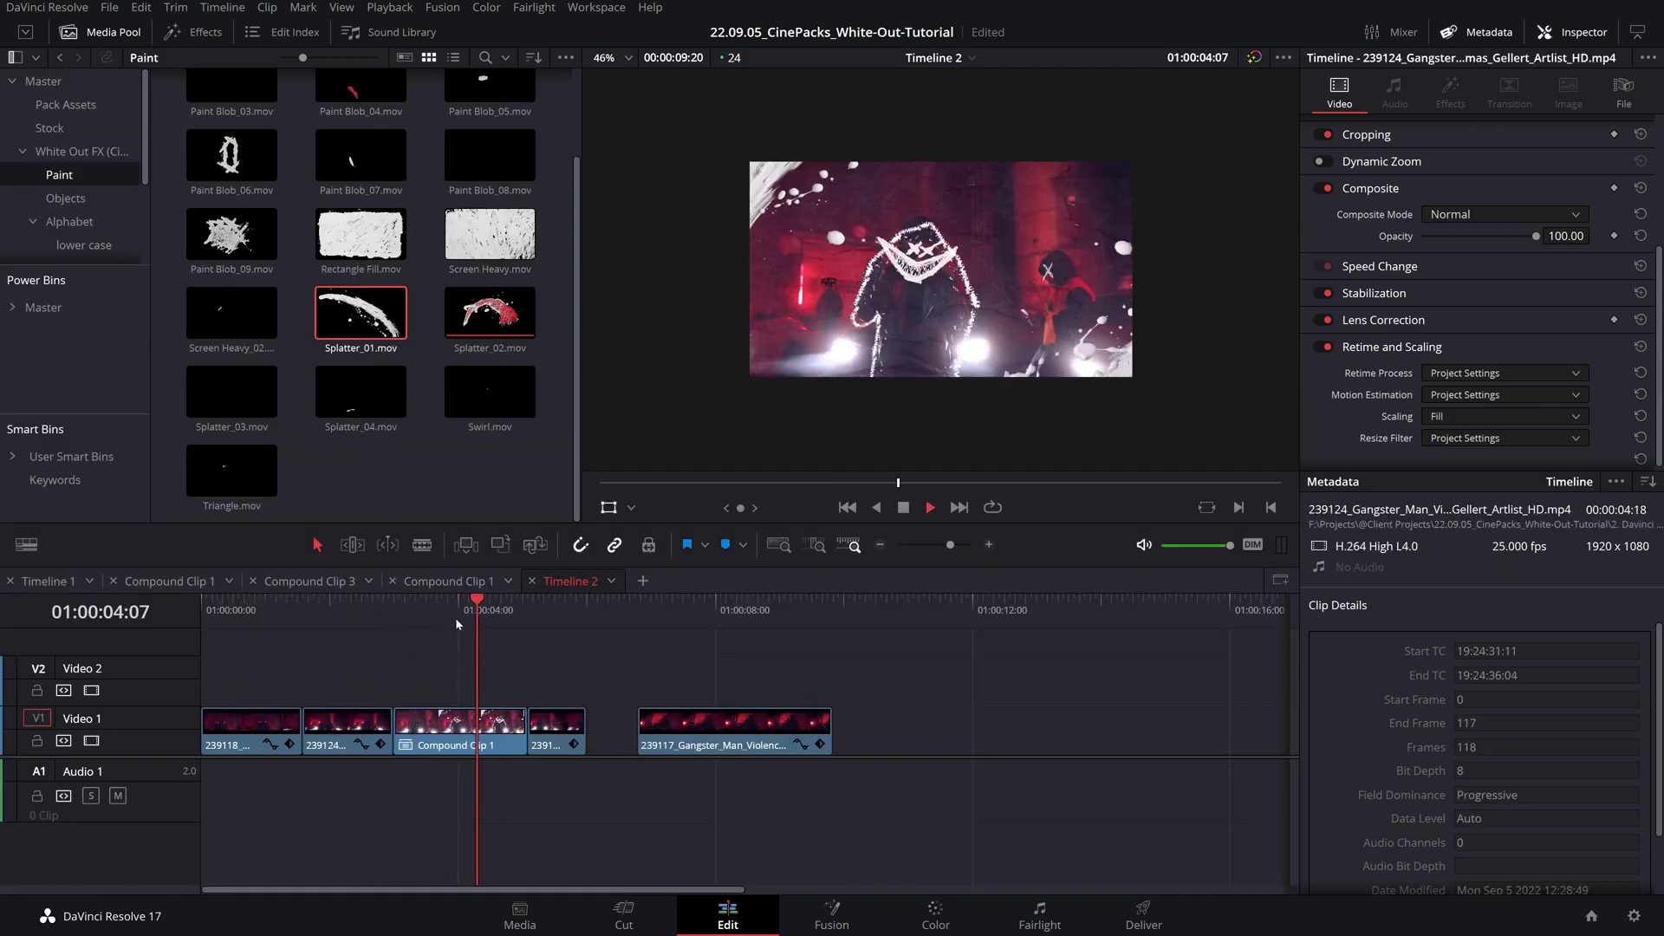
pyautogui.press('space')
pyautogui.moveTo(404, 612); pyautogui.dragTo(370, 618)
pyautogui.press('space')
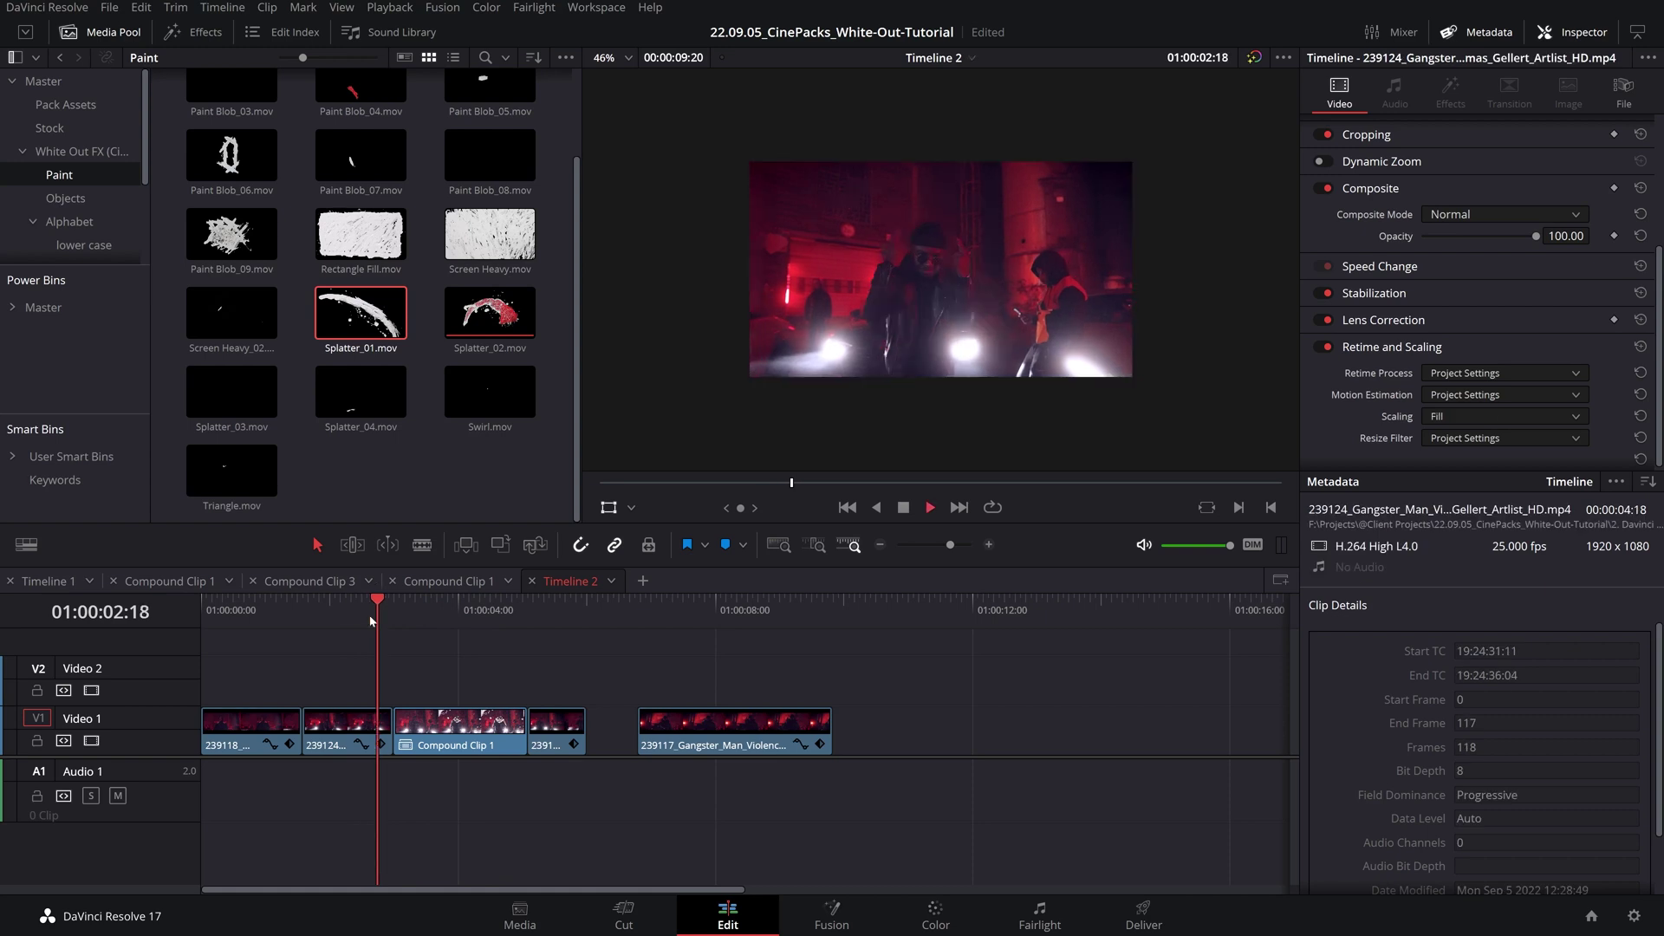
pyautogui.press('space')
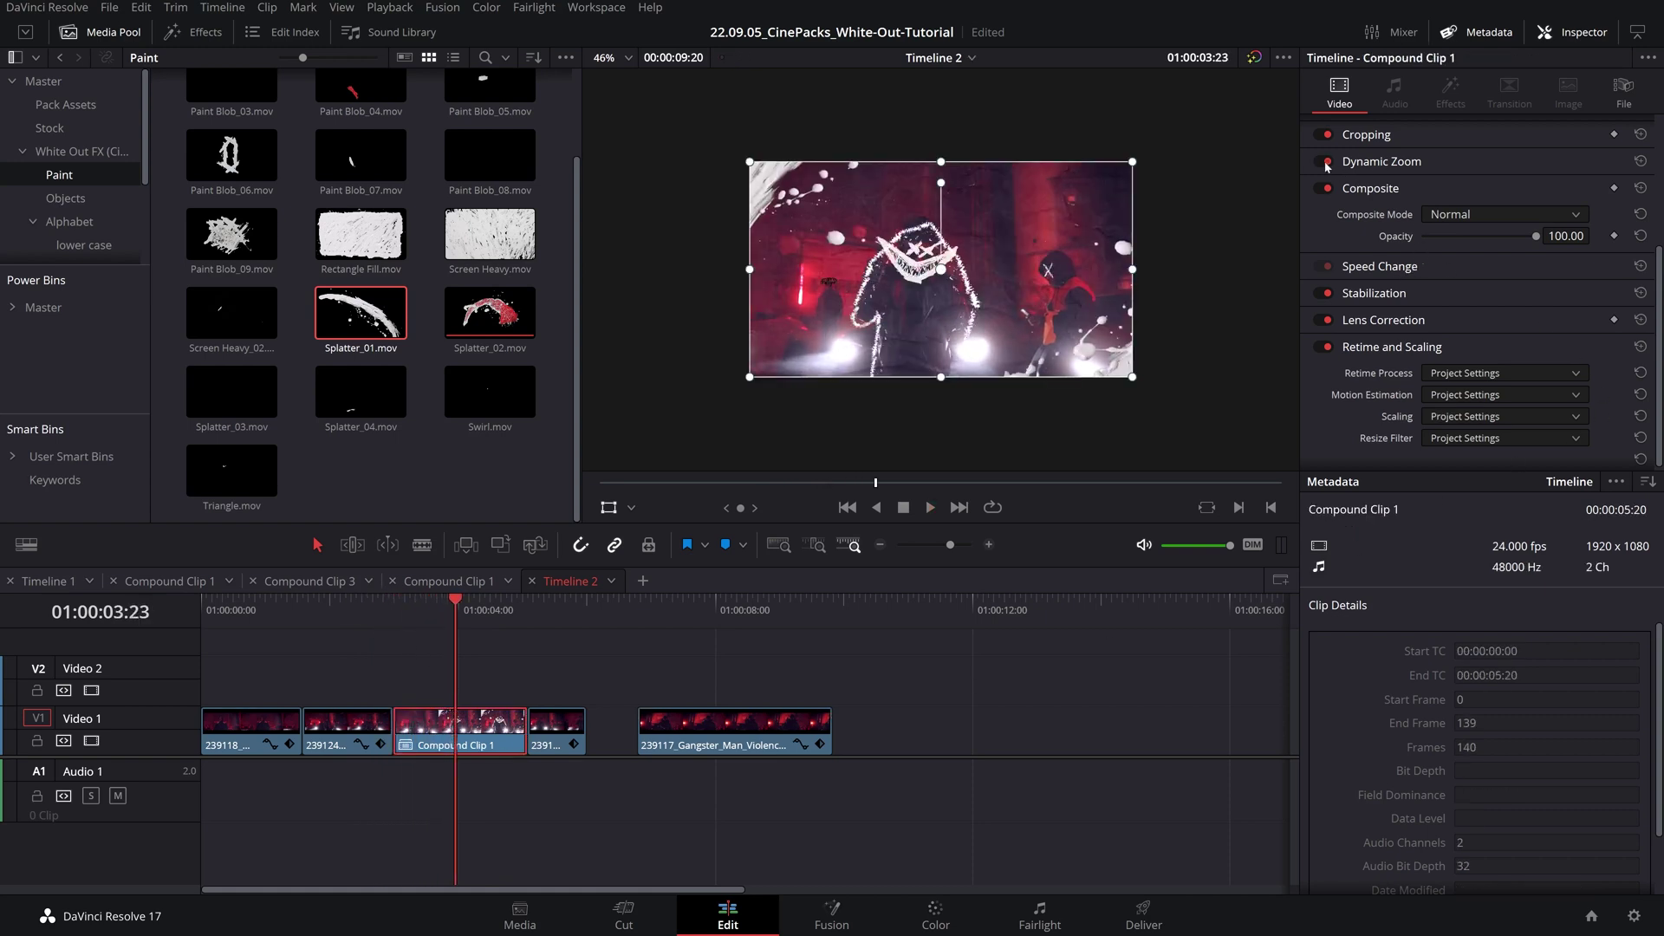
# - Adjust Dynamic Zoom on Compound Clip 1 for a subtler zoom by enlarging the green frame, and return the viewer overlay to Transform
pyautogui.scroll(4, 1404, 239)
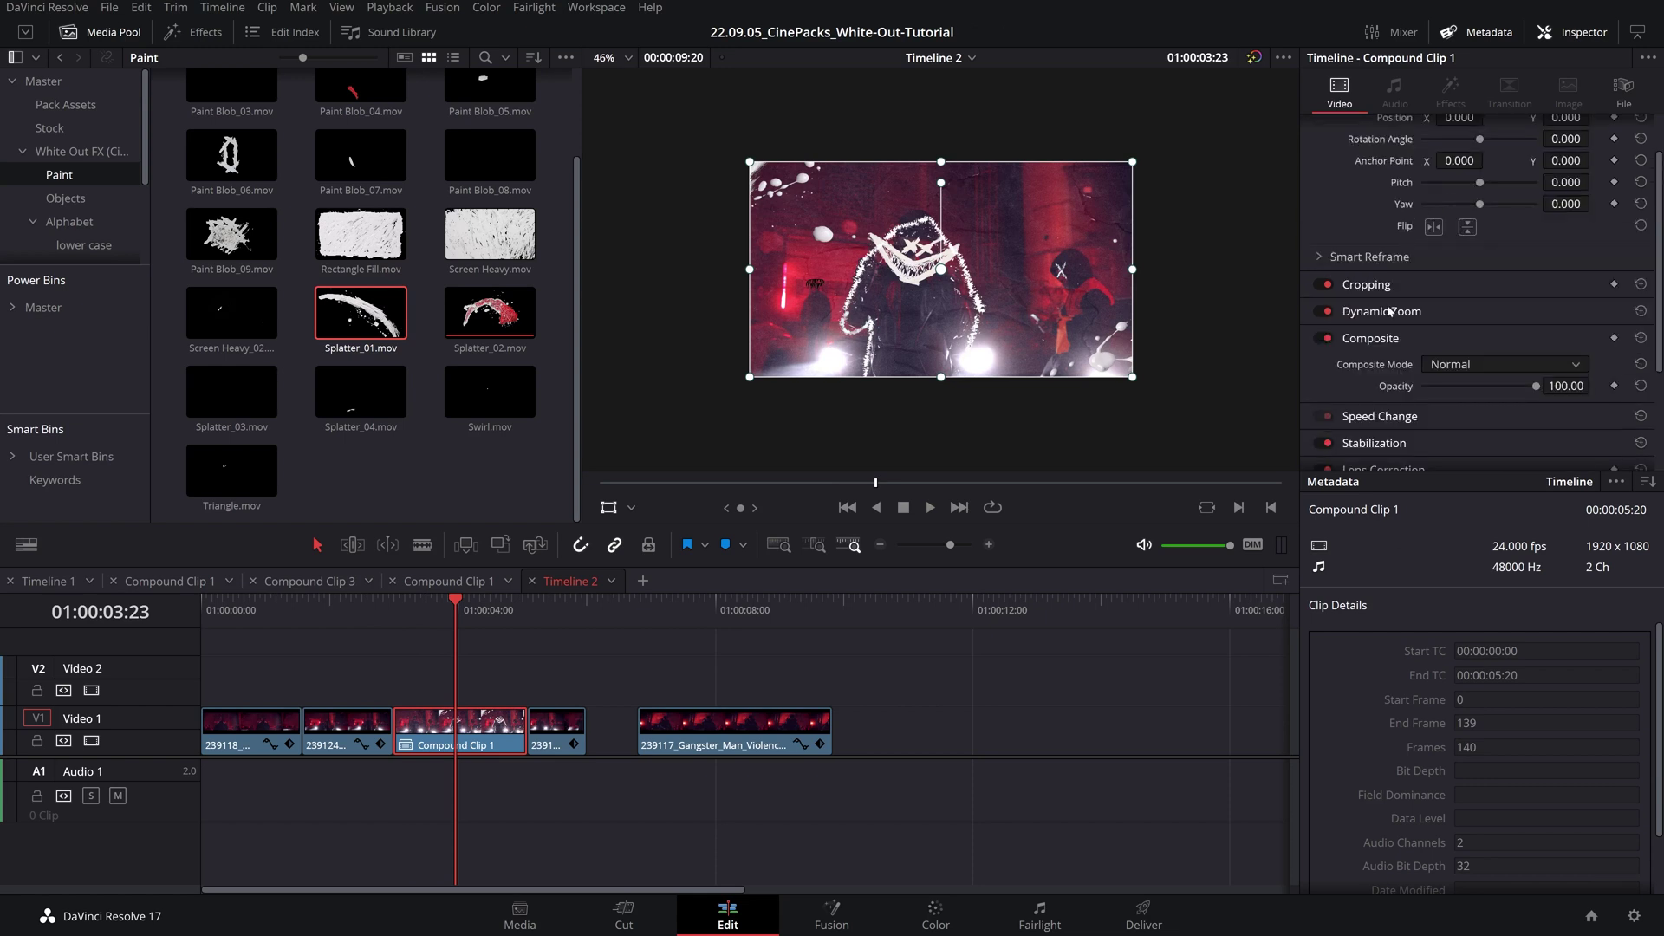
pyautogui.click(1389, 311)
pyautogui.click(632, 508)
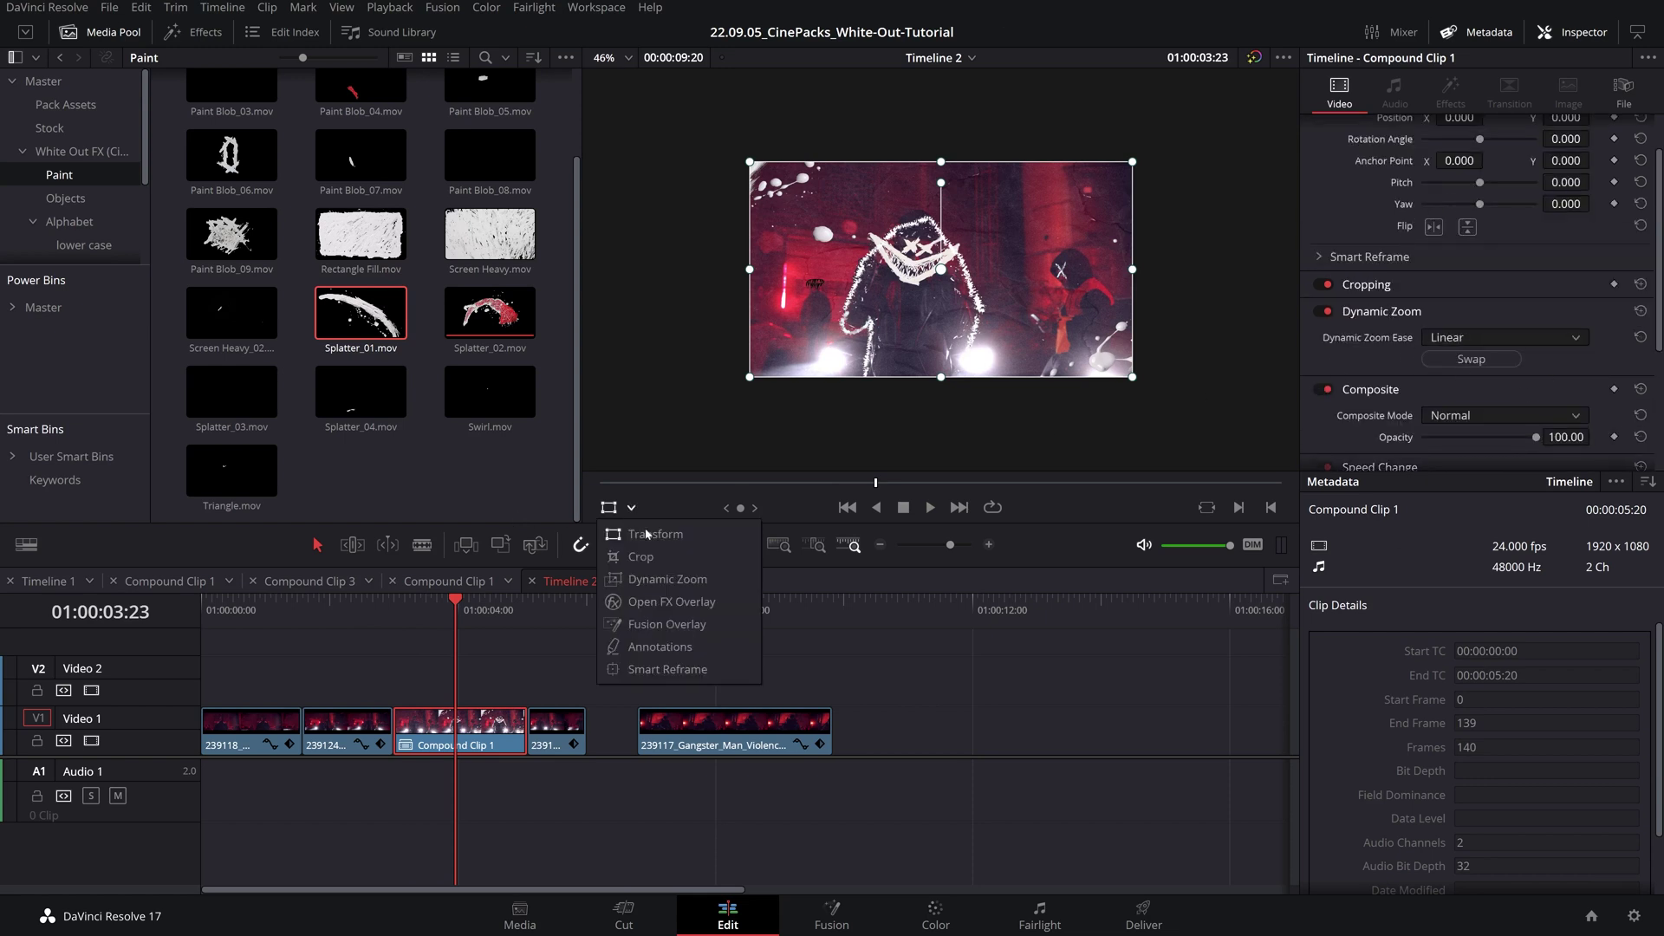
pyautogui.click(685, 579)
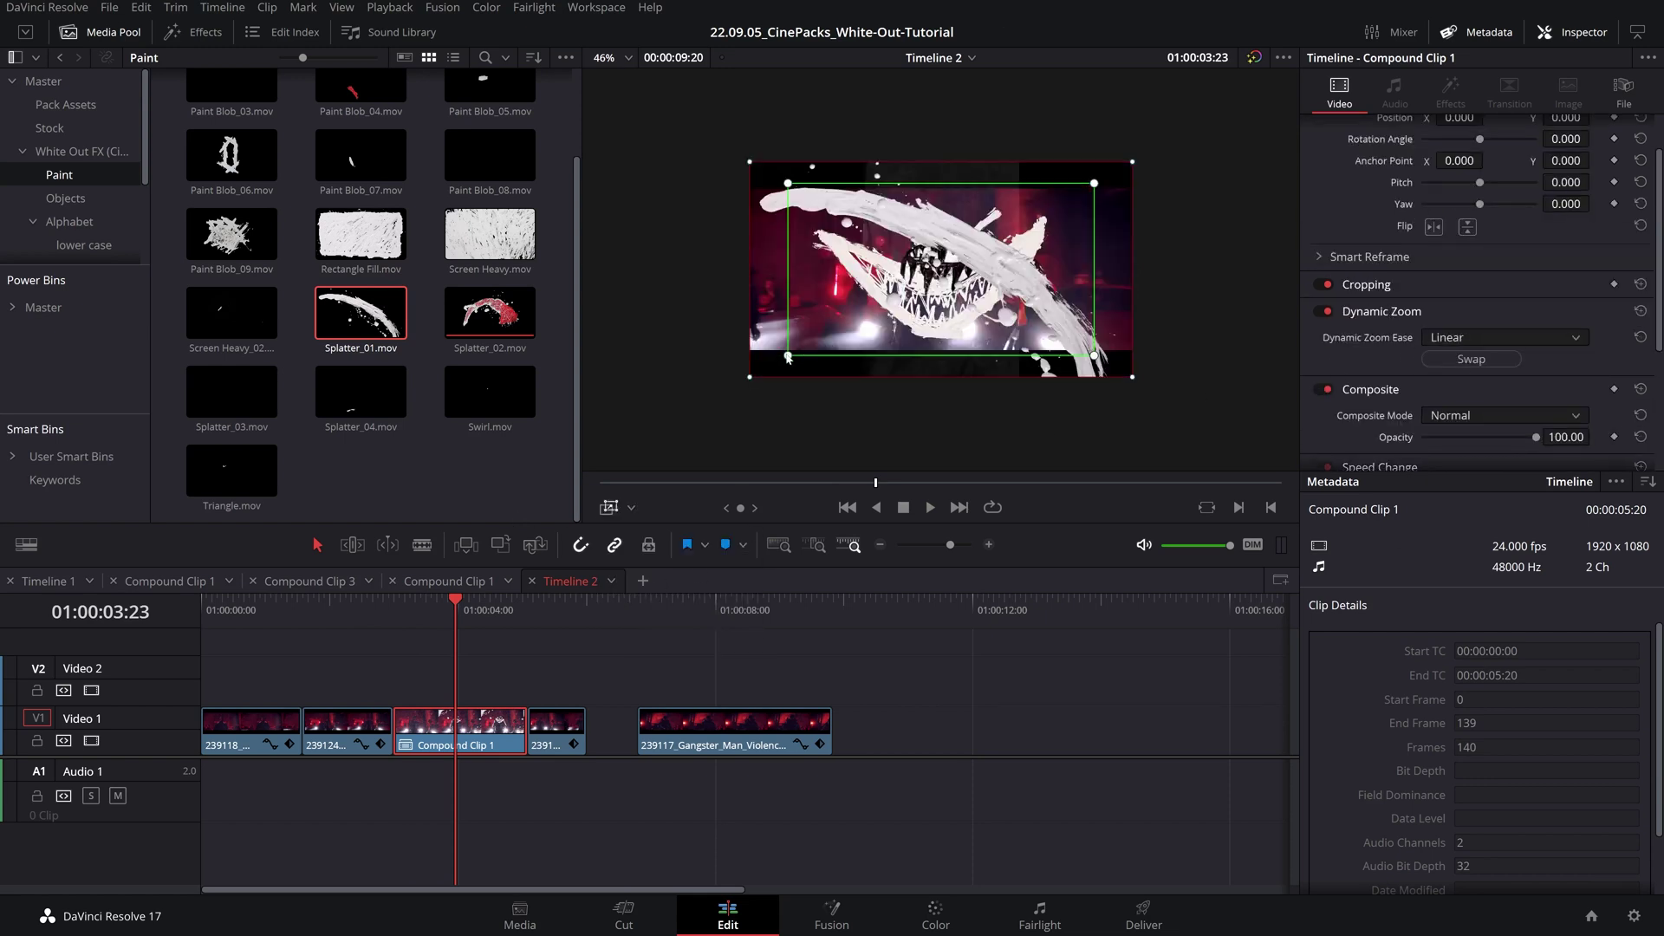
pyautogui.moveTo(788, 356); pyautogui.dragTo(769, 365)
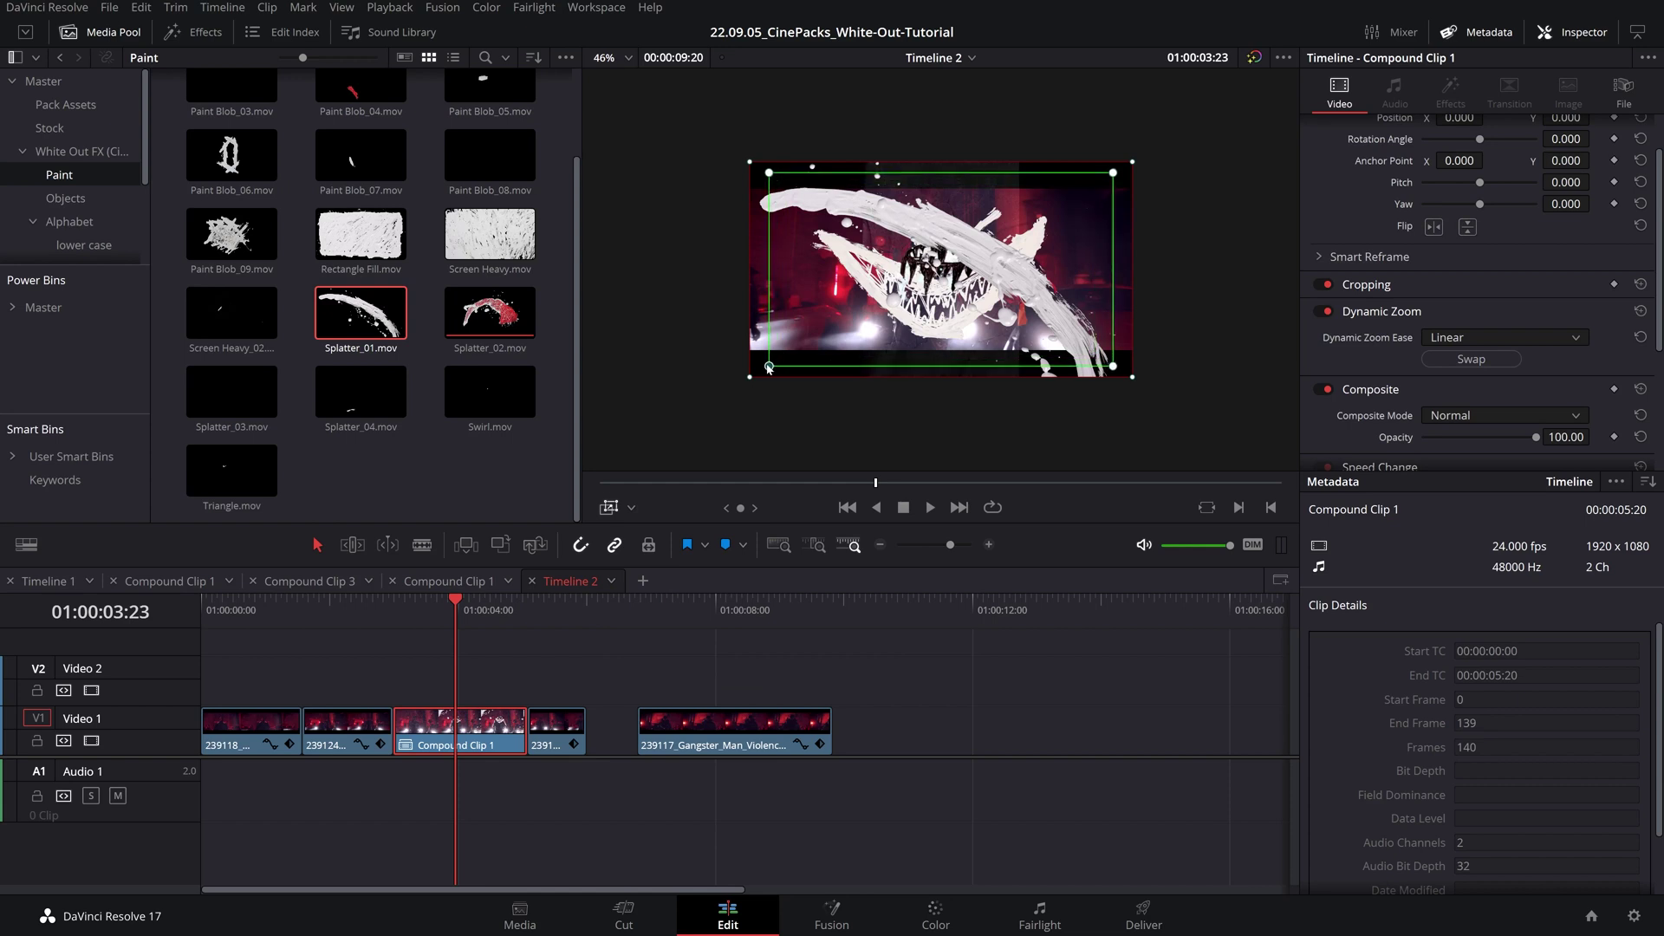
pyautogui.click(630, 507)
pyautogui.click(637, 532)
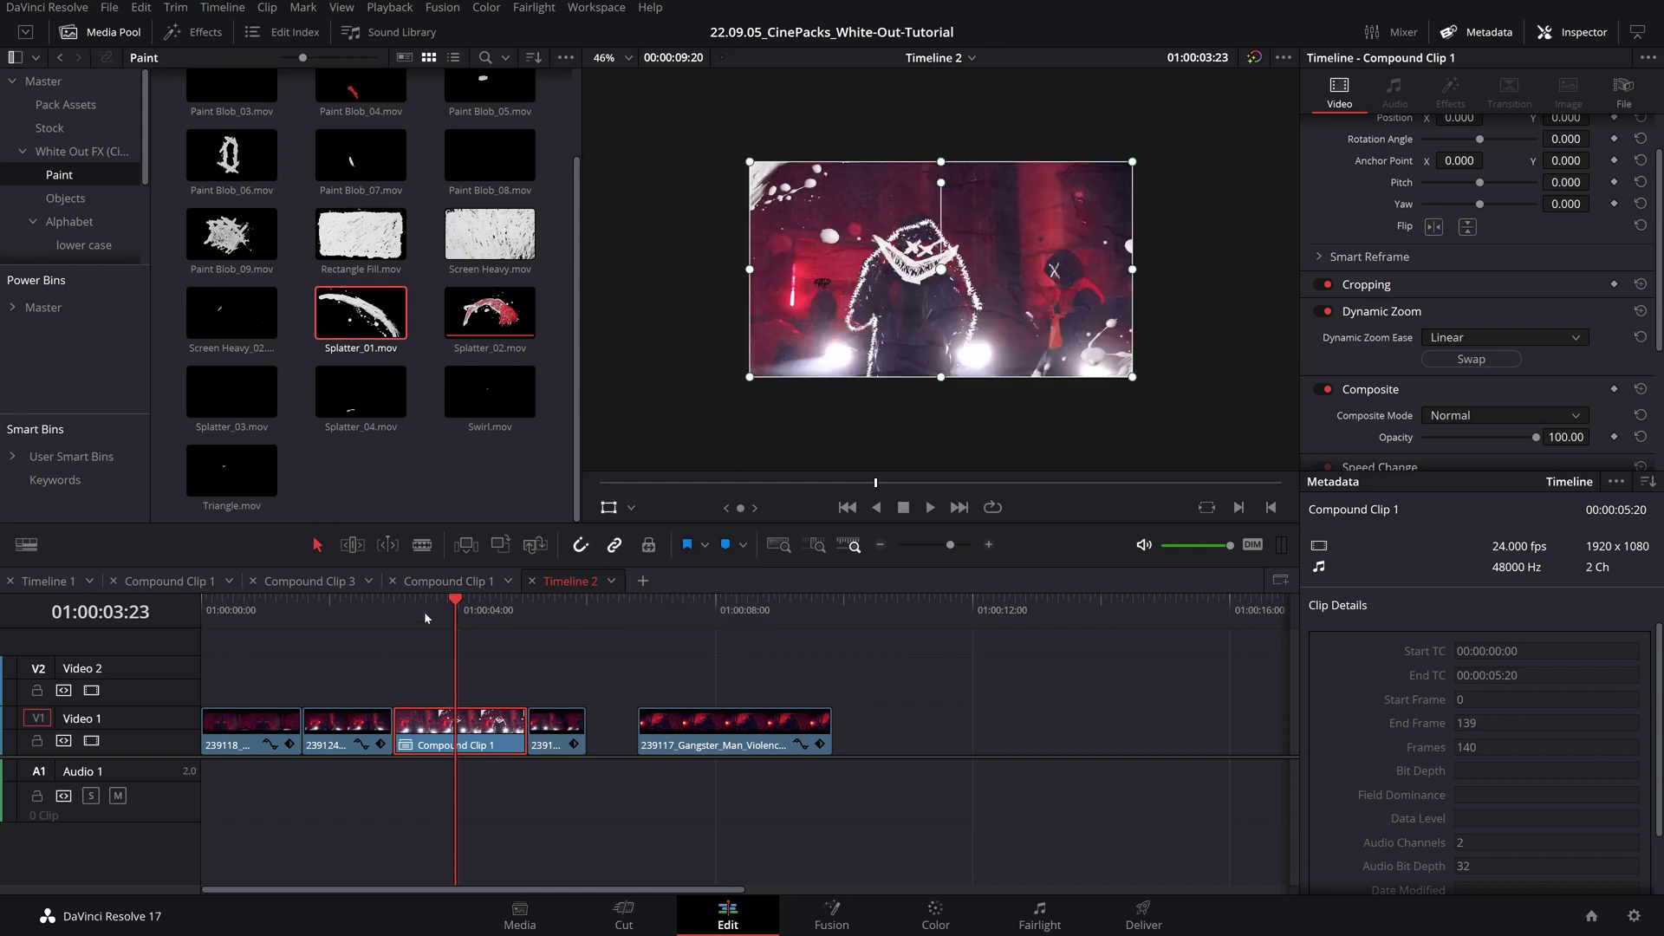
# - Play from about 01:00:02:13 into Compound Clip 1 to check the direction of the dynamic zoom
pyautogui.click(393, 606)
pyautogui.click(365, 602)
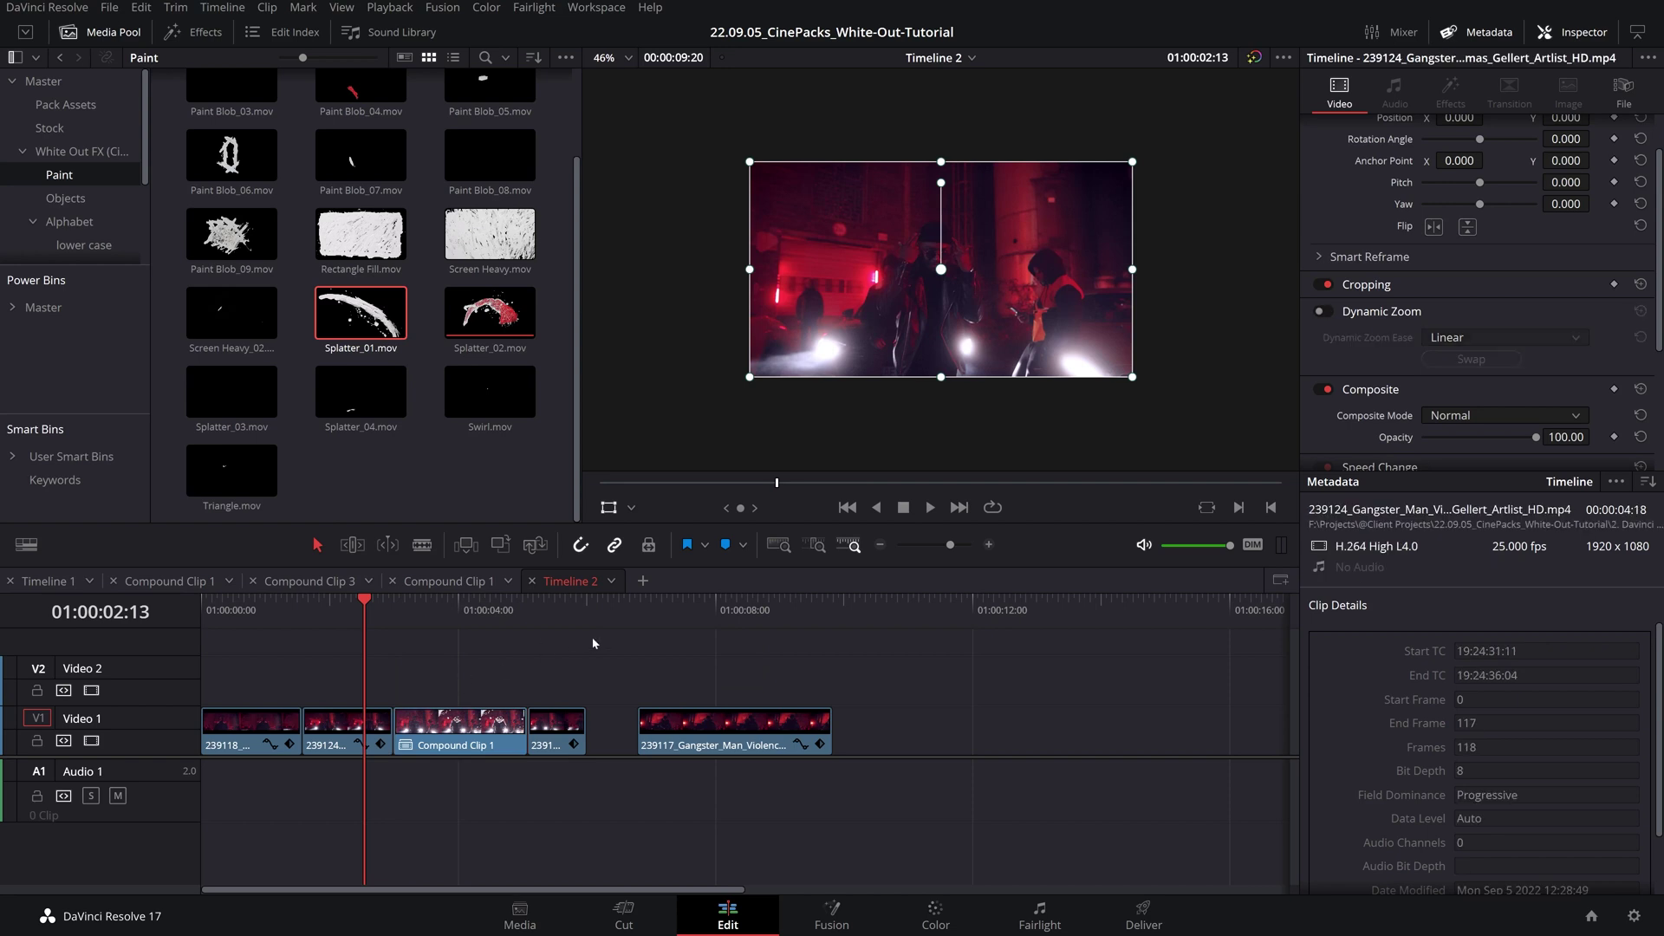
pyautogui.press('space')
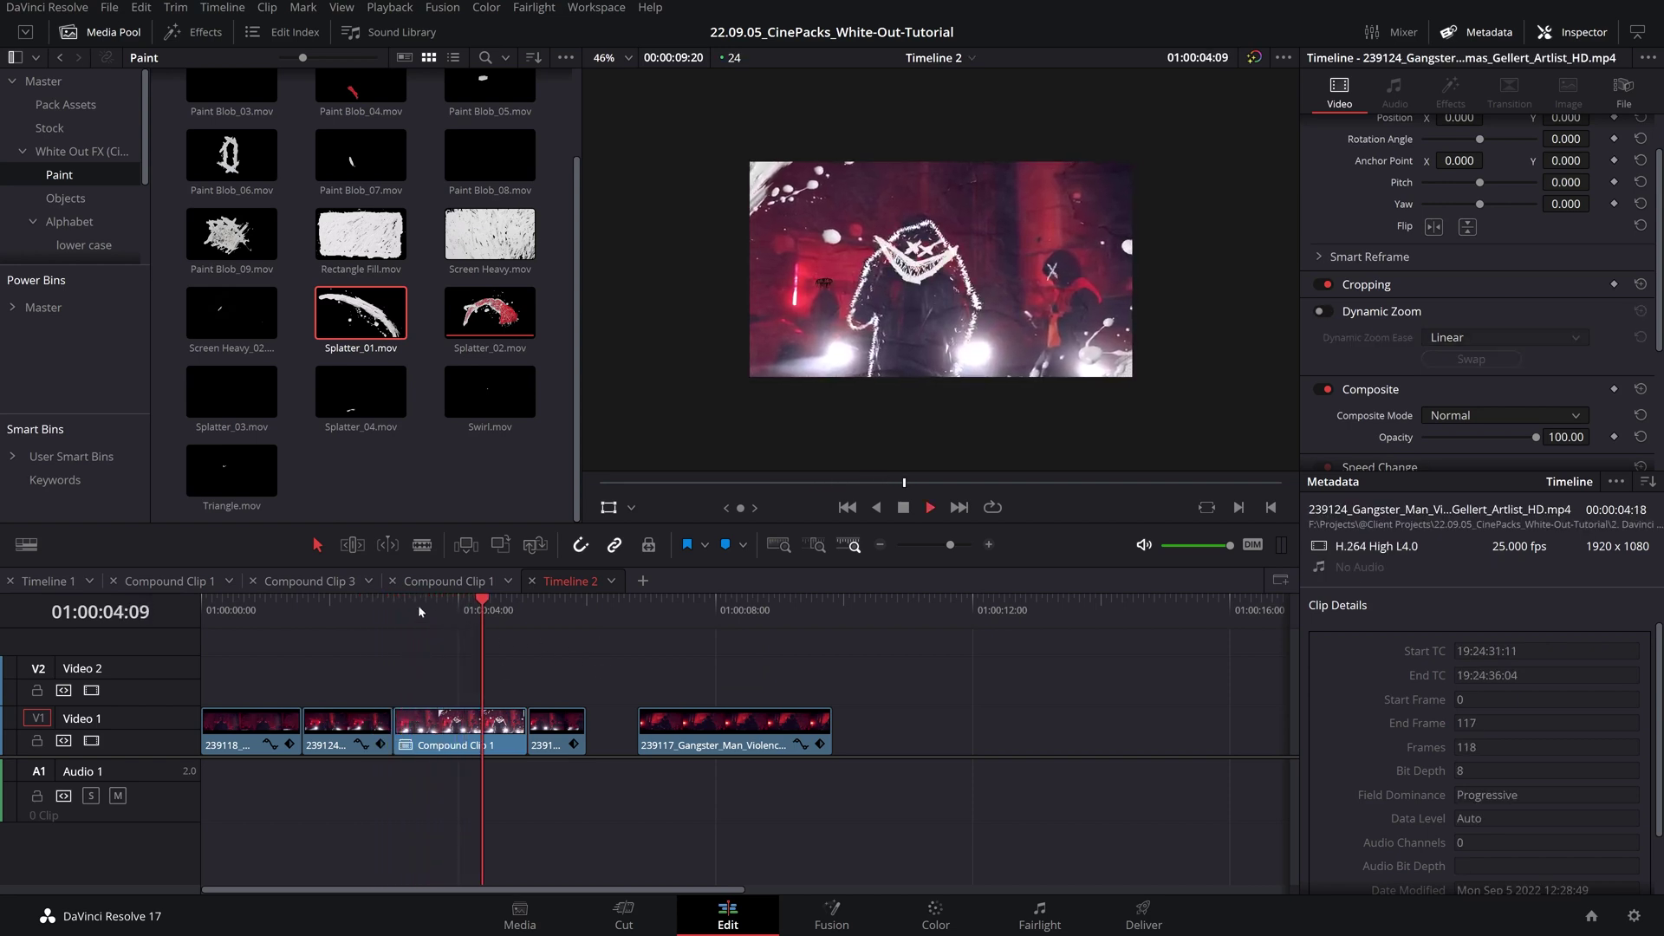
pyautogui.moveTo(418, 605); pyautogui.dragTo(349, 614)
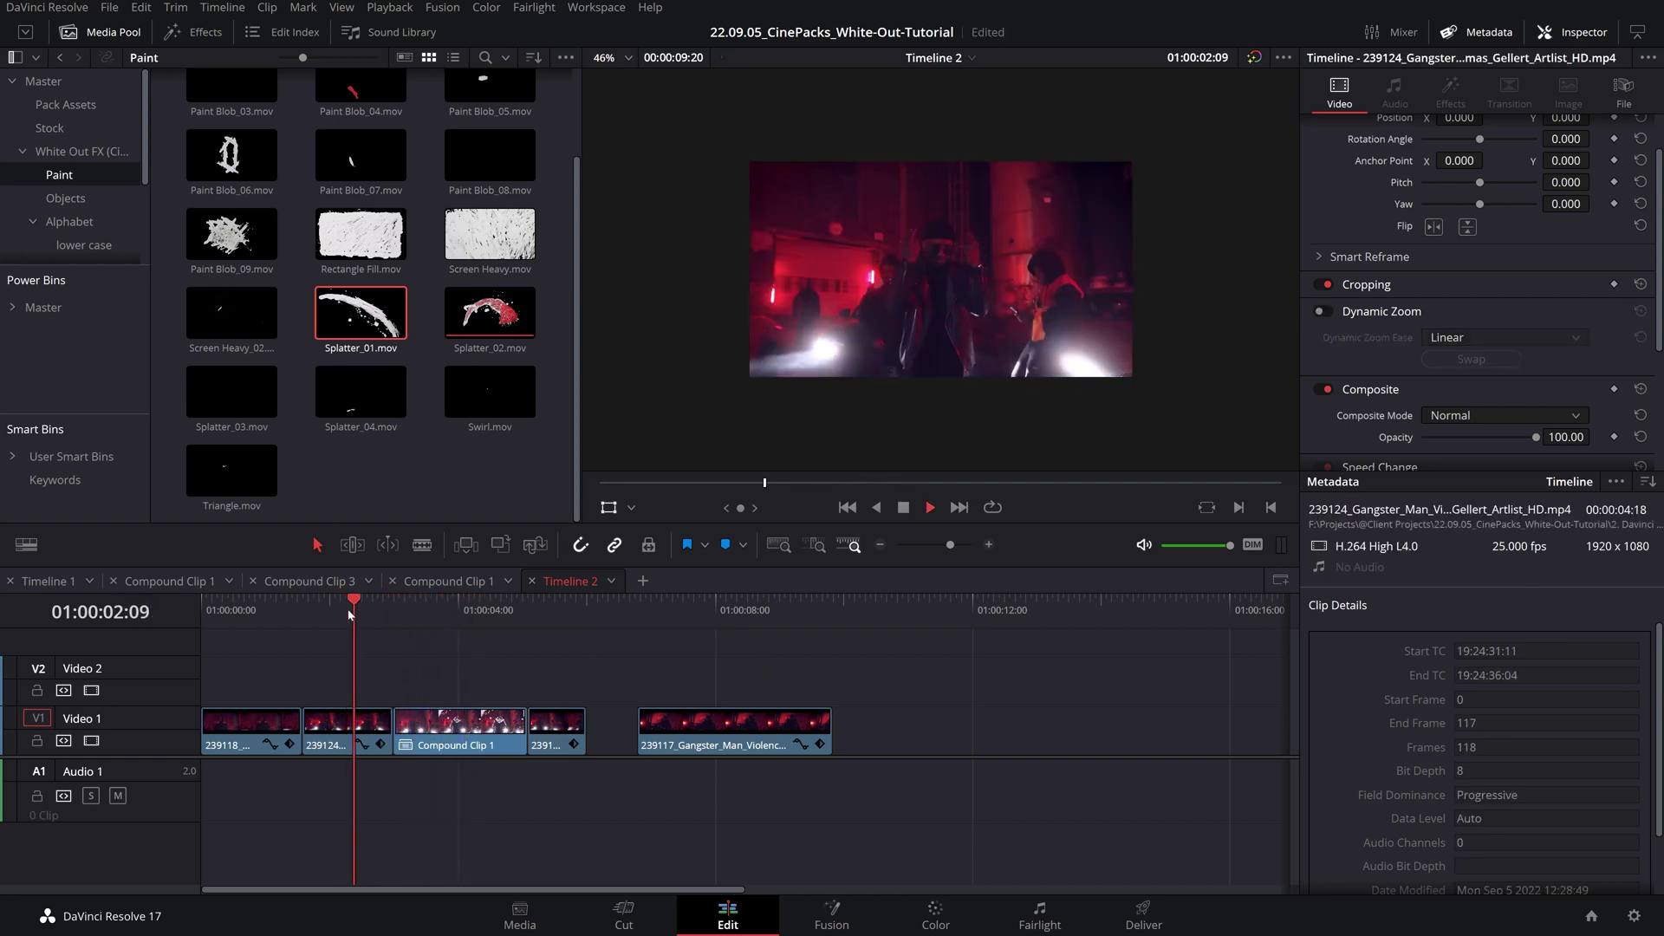
# - Swap the Dynamic Zoom direction on Compound Clip 1 and play across the preceding cut to check it
pyautogui.click(489, 712)
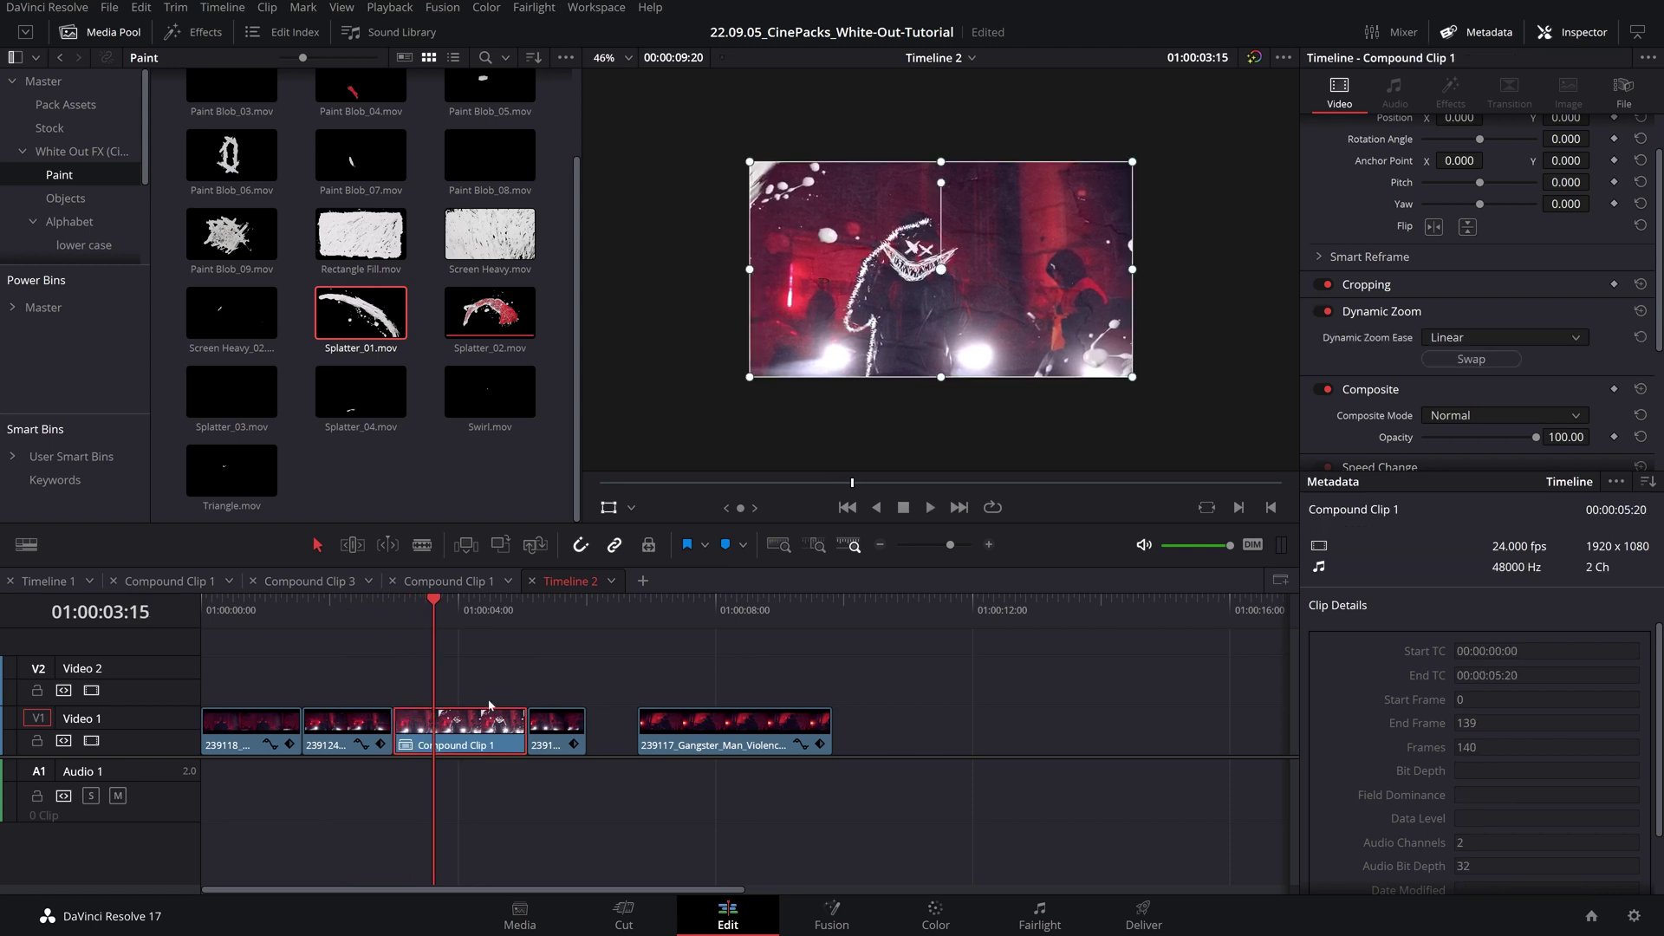
pyautogui.click(1480, 360)
pyautogui.click(362, 609)
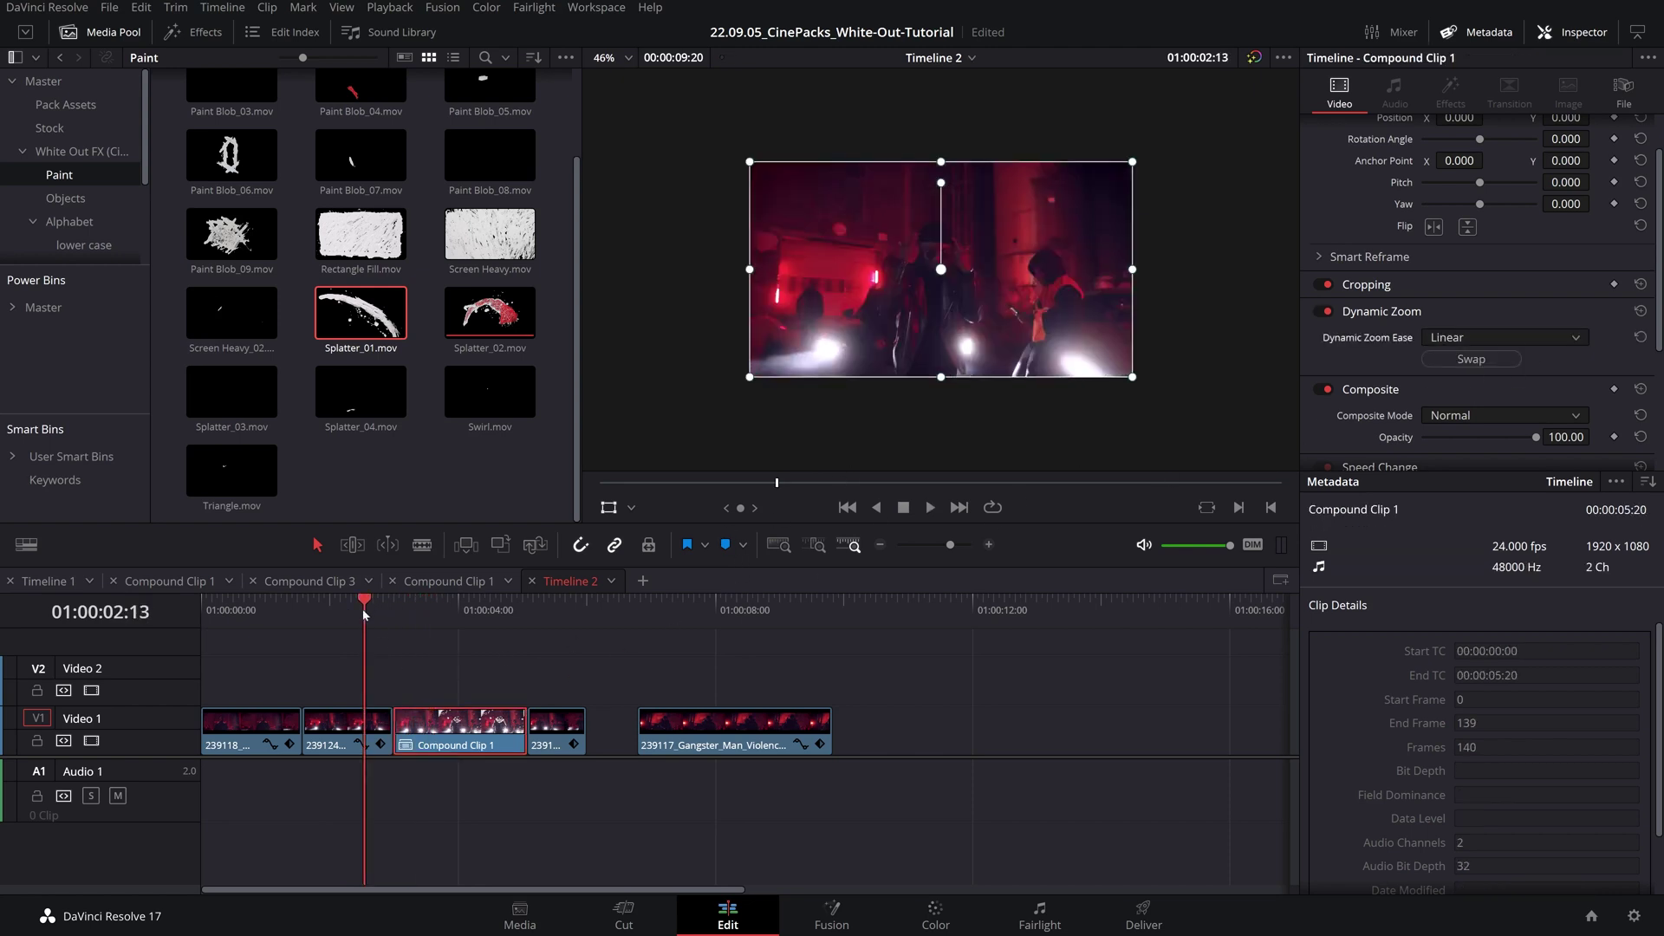
pyautogui.press('space')
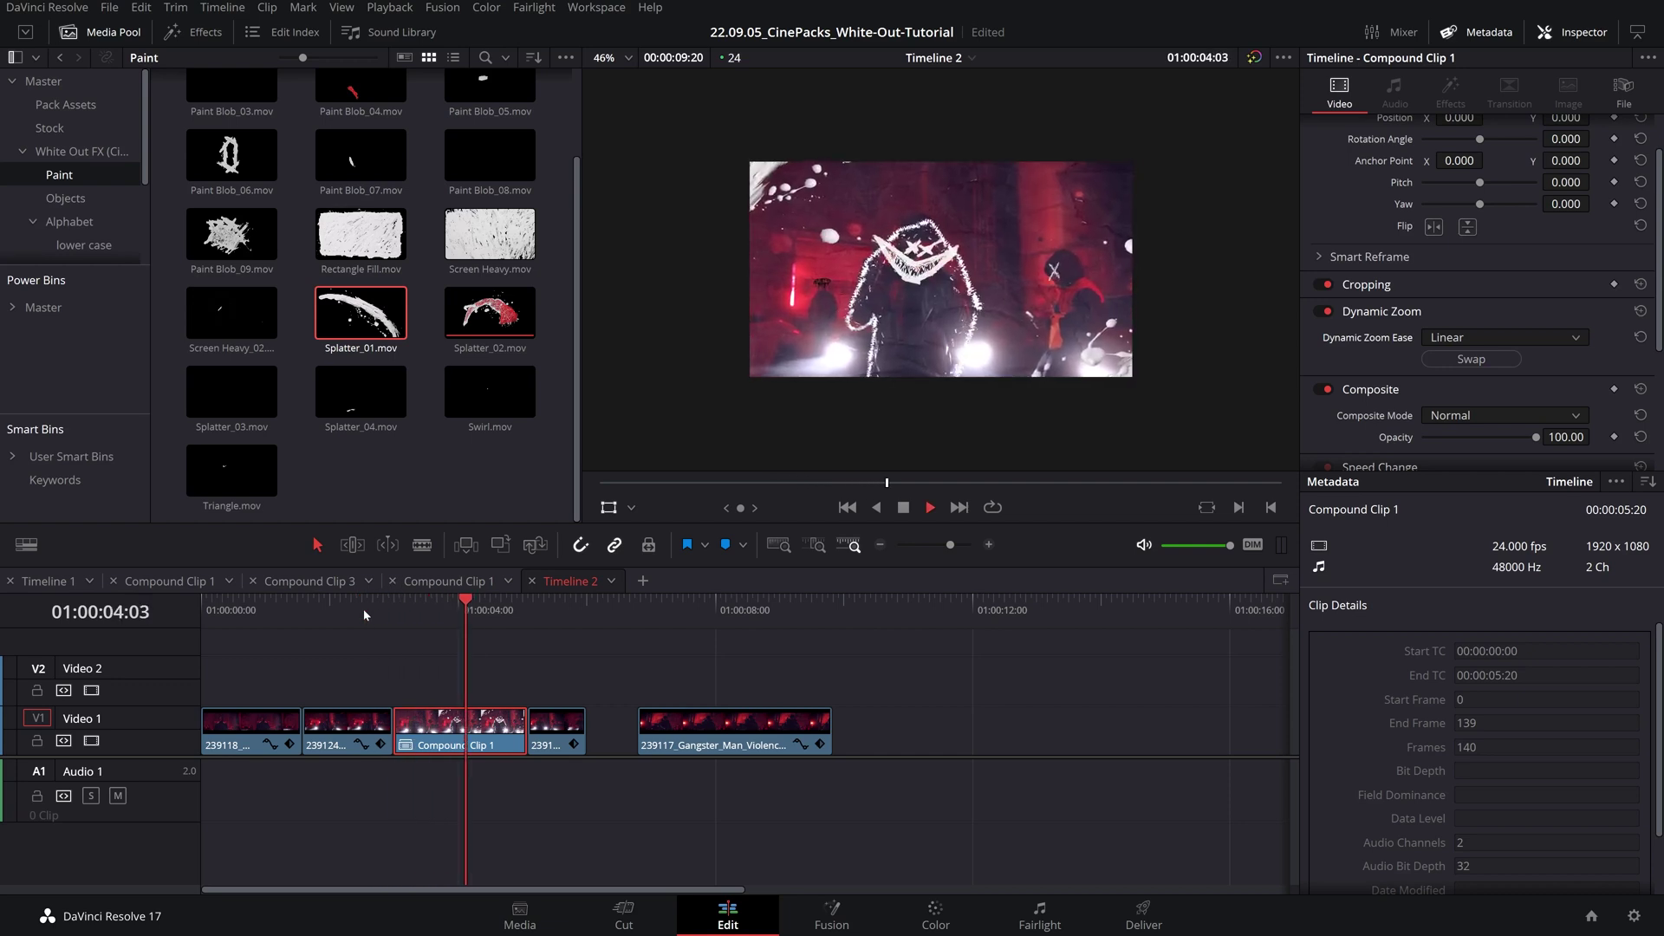
pyautogui.press('space')
pyautogui.click(325, 611)
pyautogui.press('space')
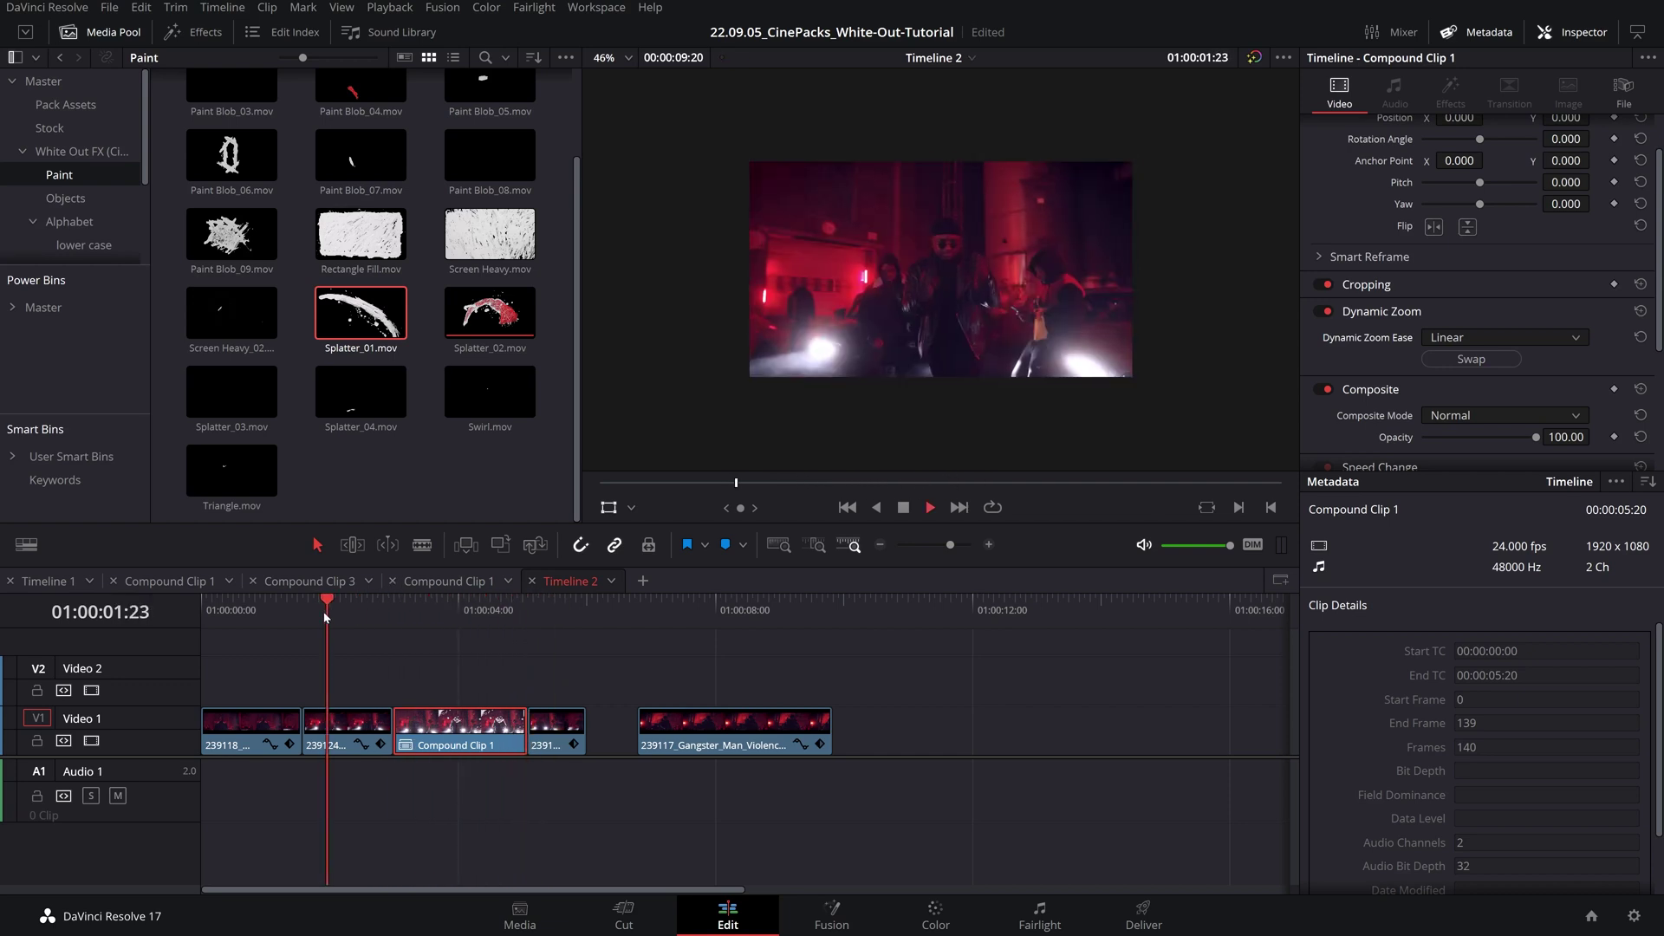
pyautogui.press('space')
pyautogui.press('space')
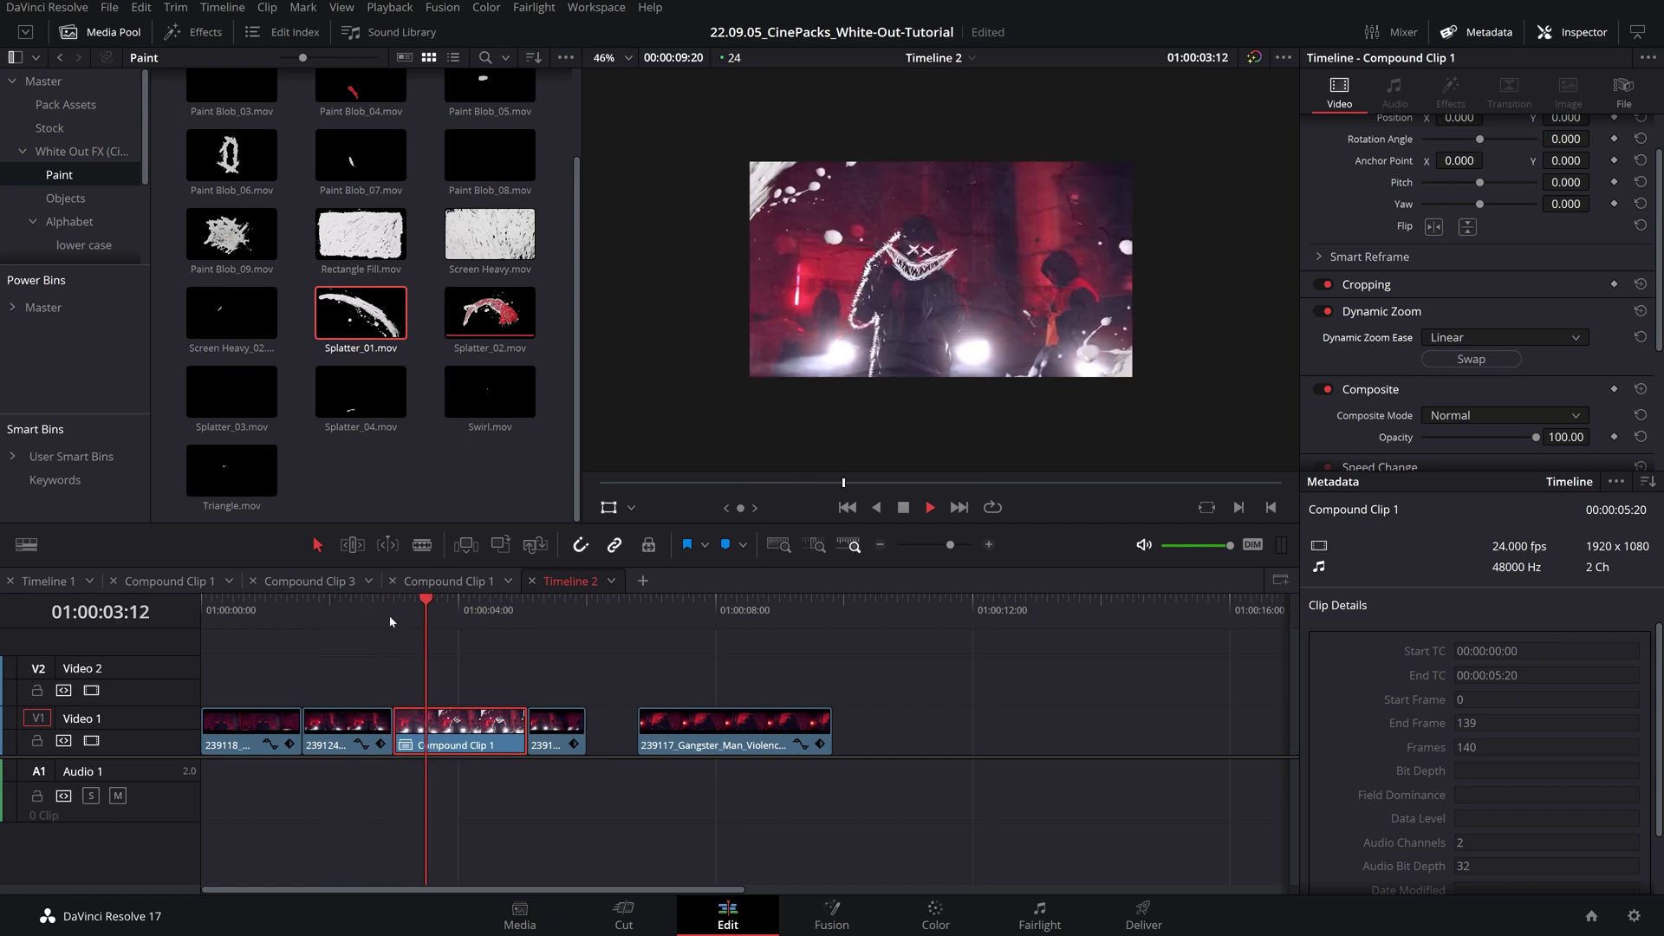
pyautogui.press('space')
# - Add an Adjustment Clip on Video 2 over the cut at 01:00:03:00 and shorten it to end partway through Compound Clip 1
pyautogui.click(395, 616)
pyautogui.click(208, 56)
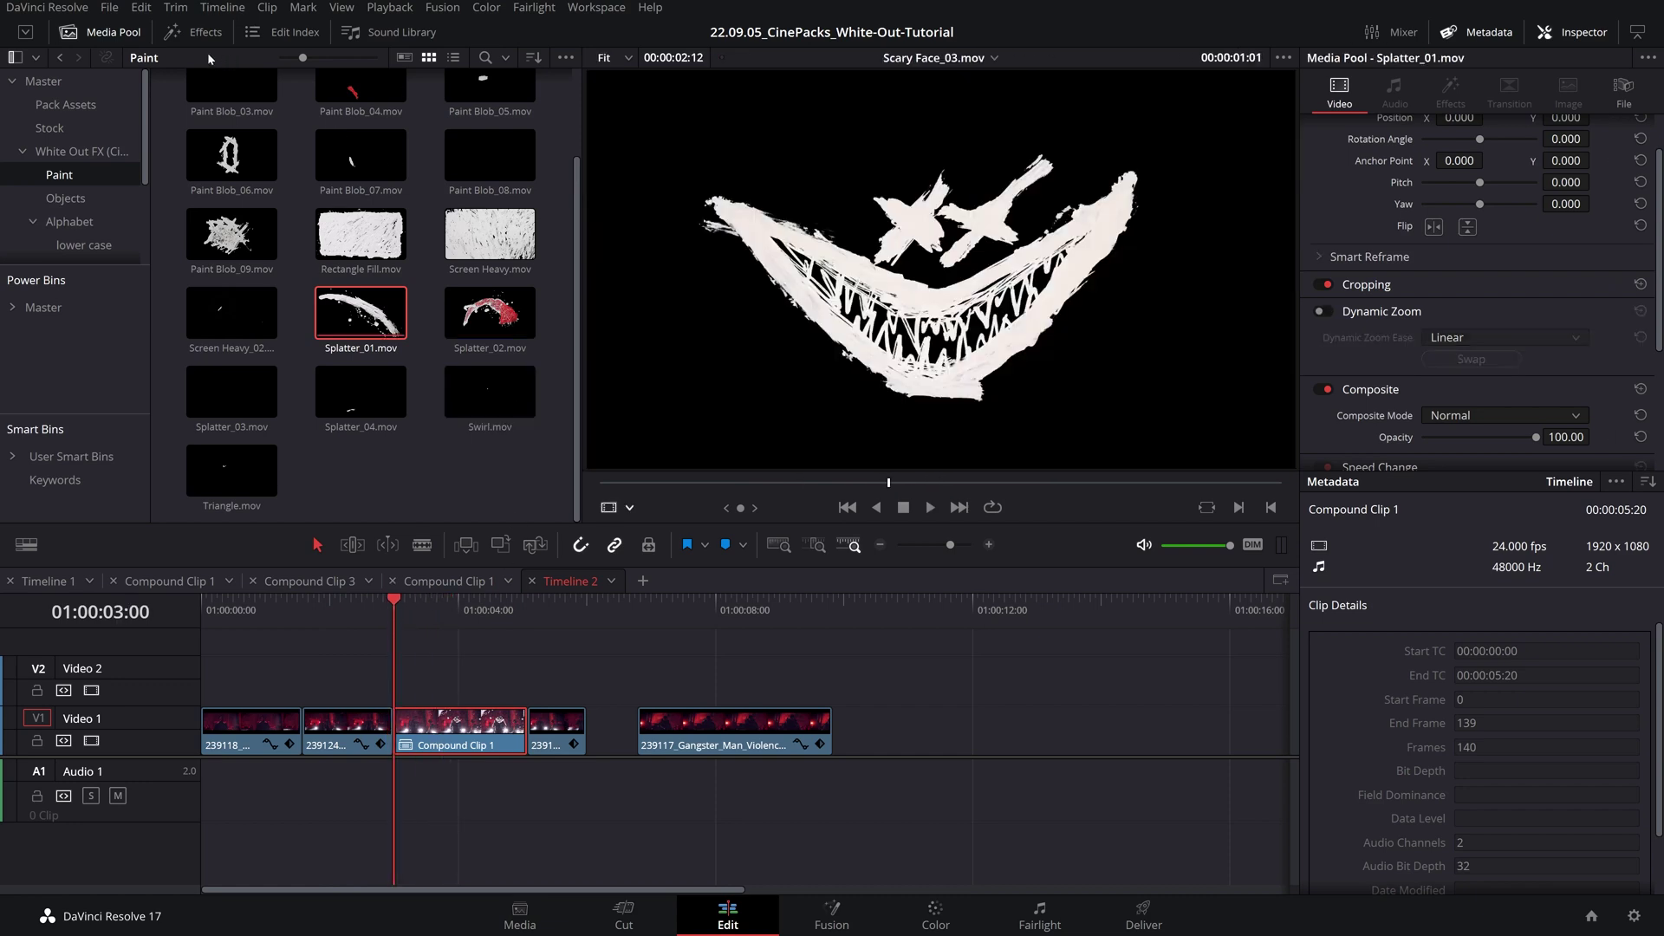
pyautogui.click(201, 34)
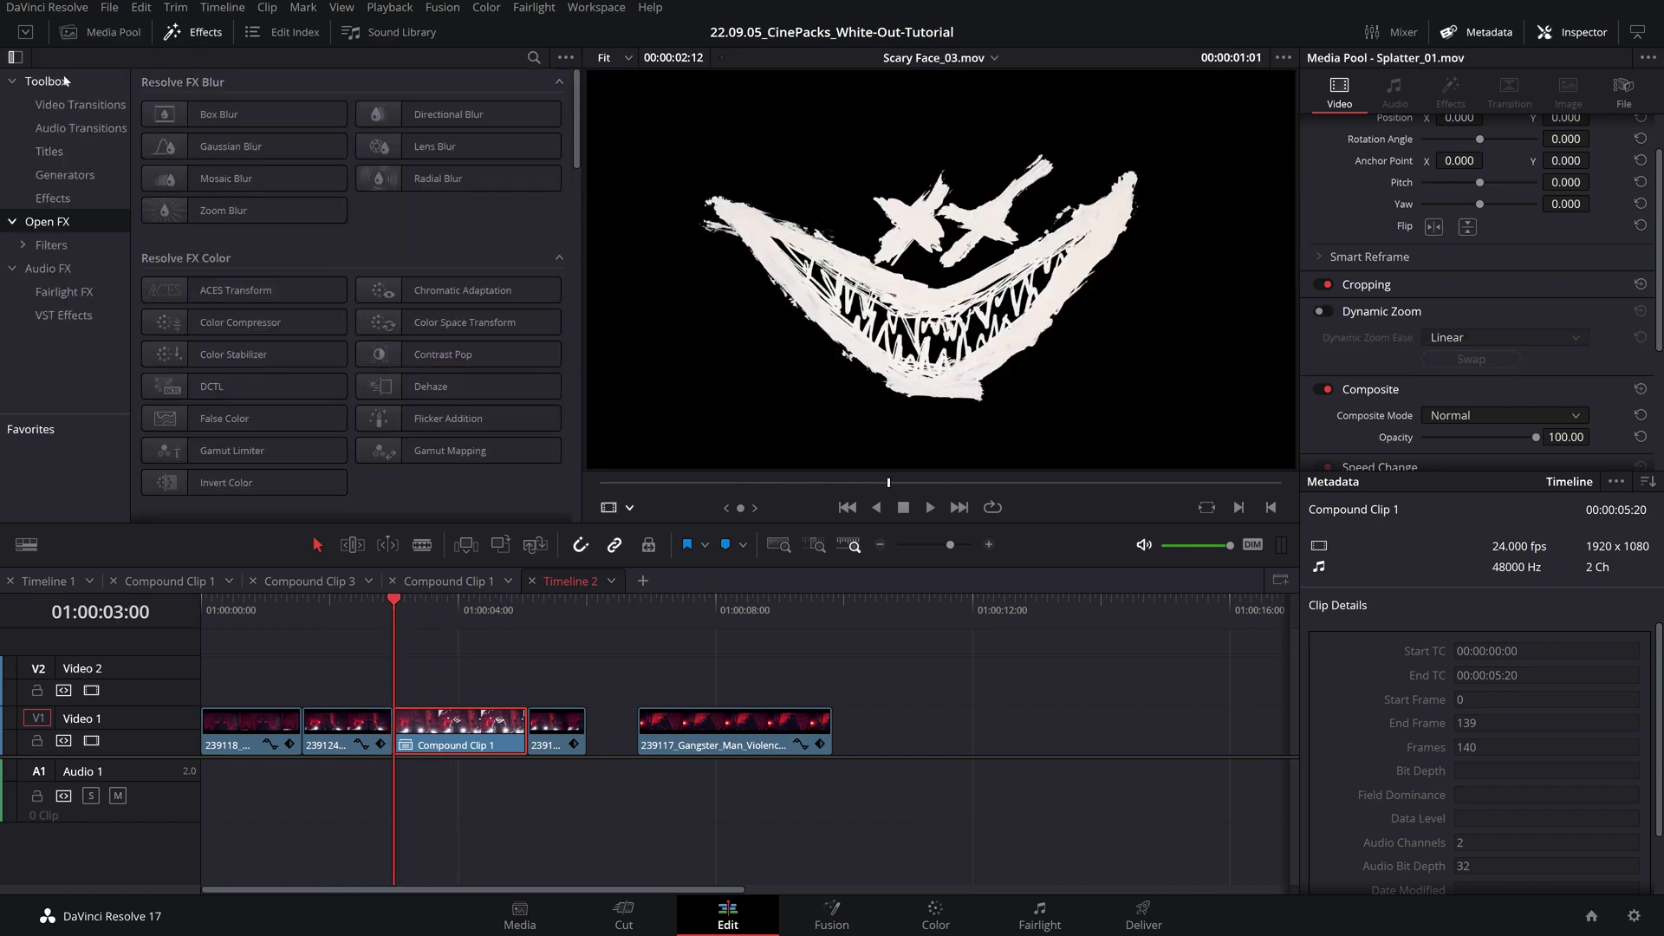
pyautogui.click(46, 80)
pyautogui.click(533, 57)
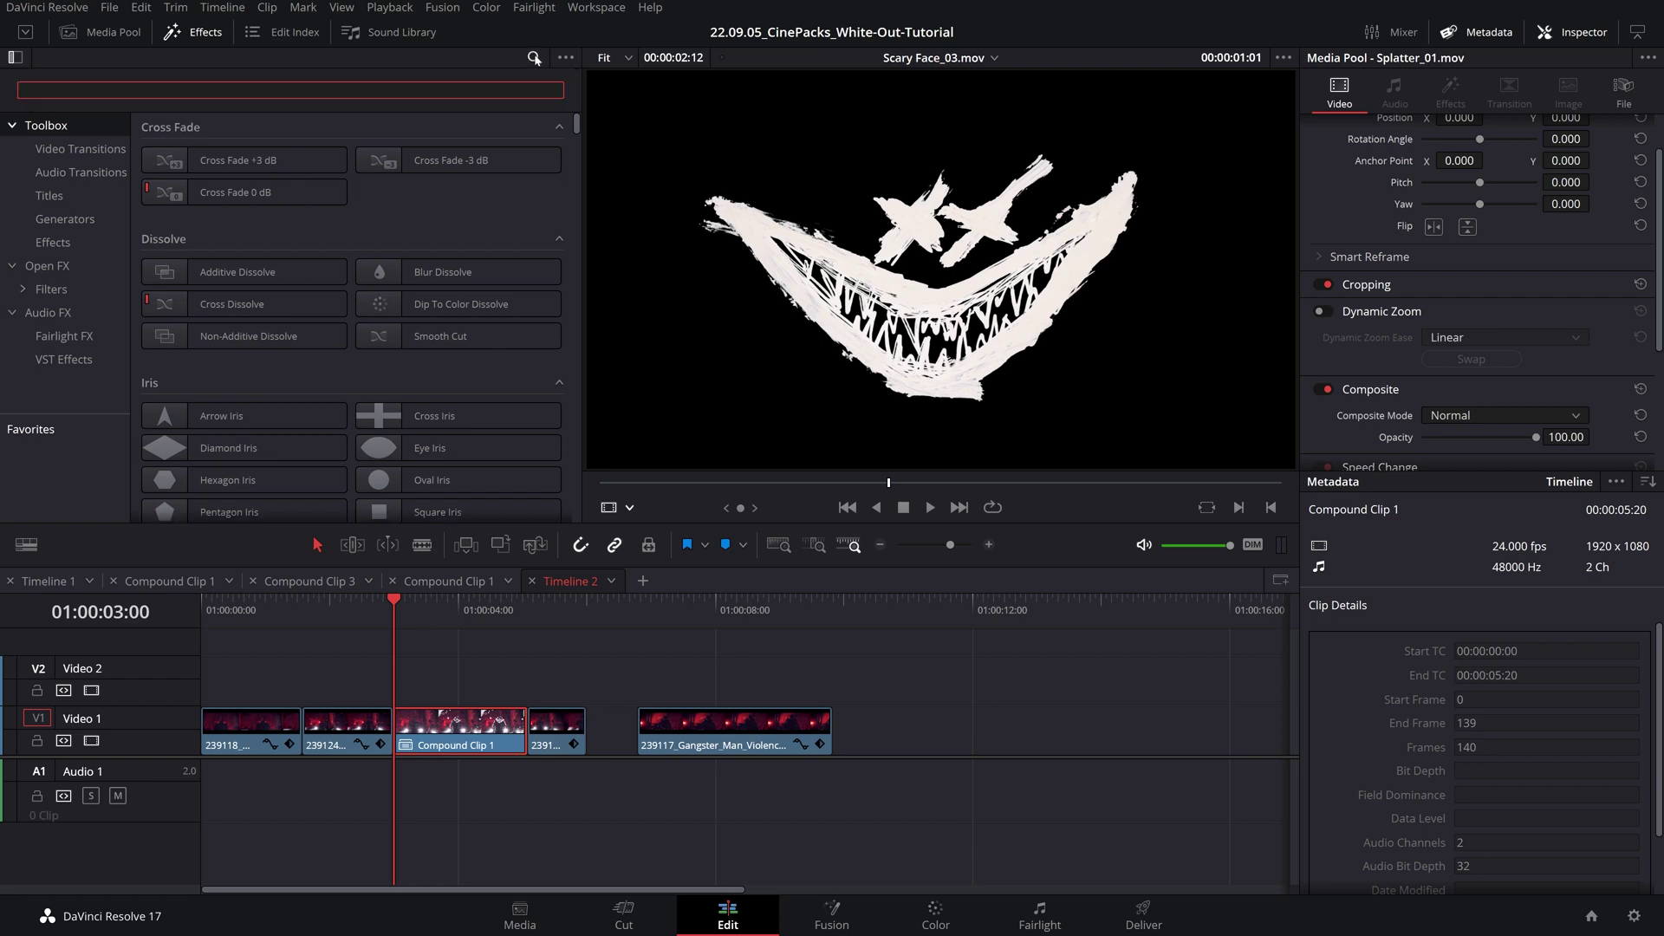
pyautogui.write('adju')
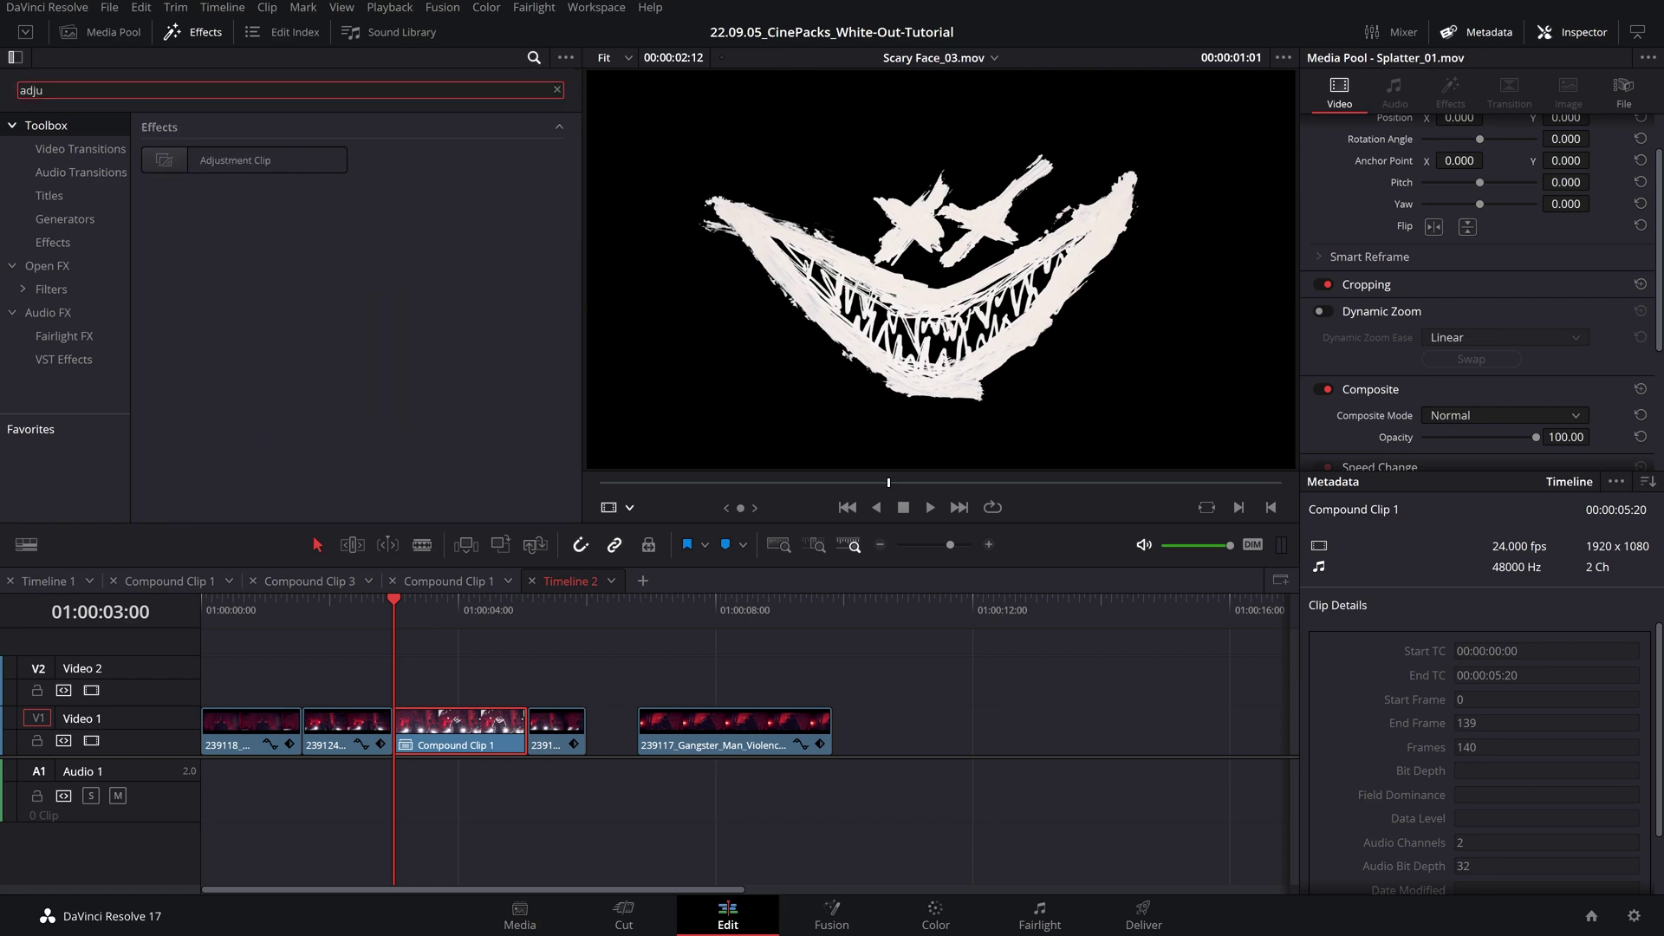
pyautogui.moveTo(247, 160); pyautogui.dragTo(551, 659)
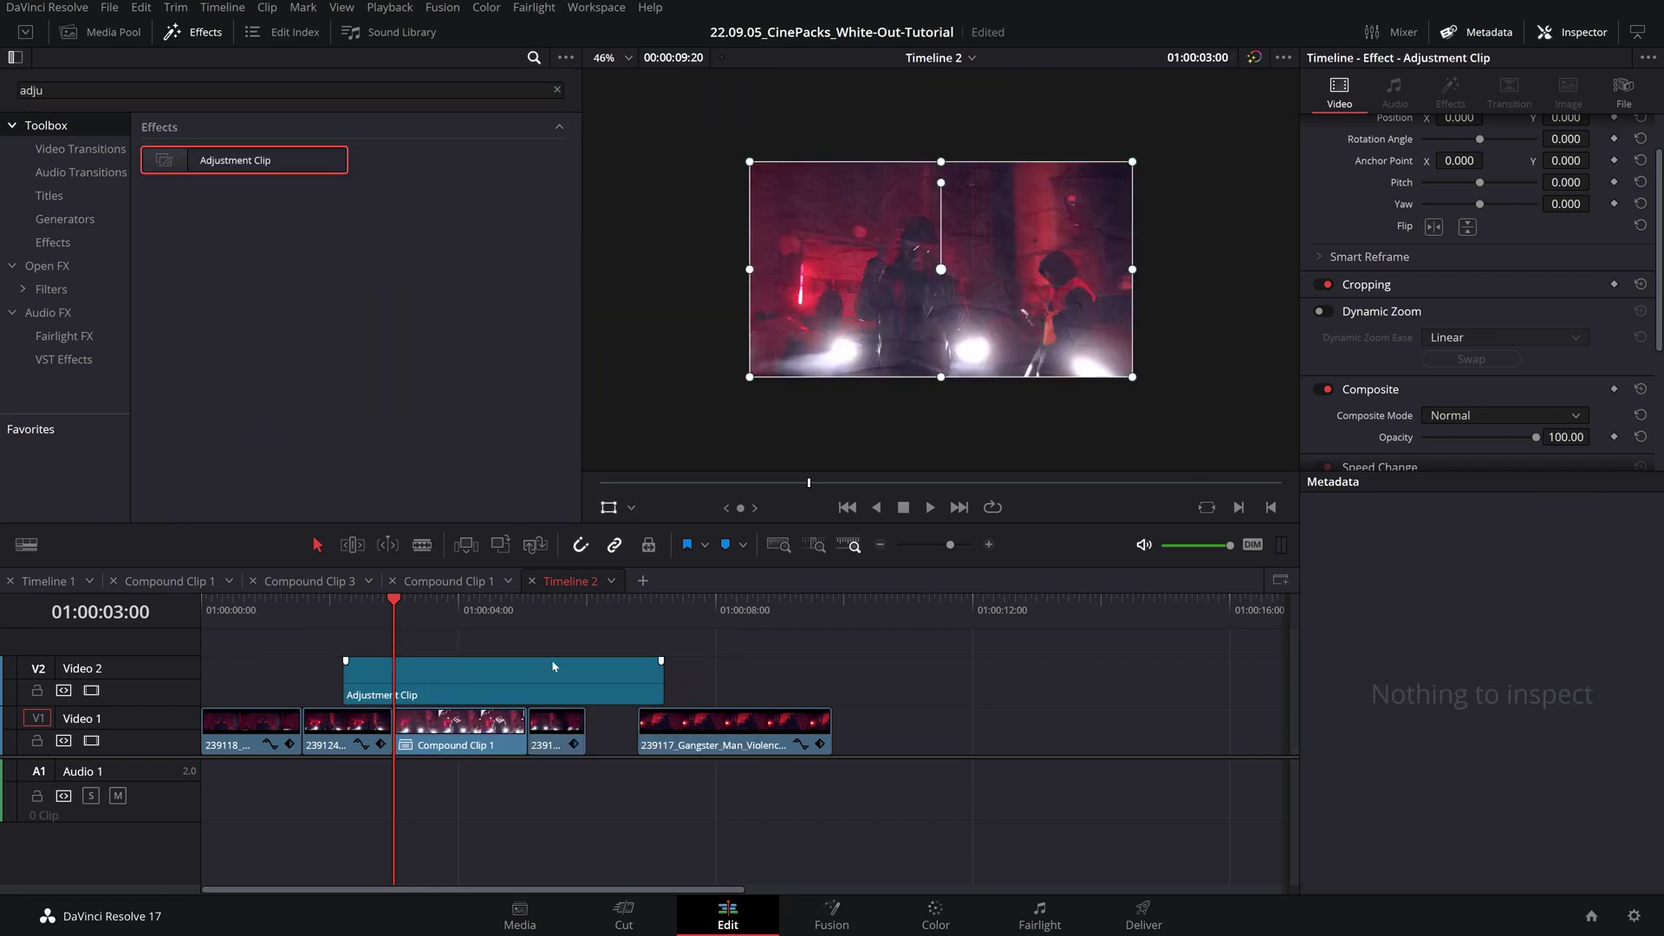
pyautogui.moveTo(664, 678); pyautogui.dragTo(451, 678)
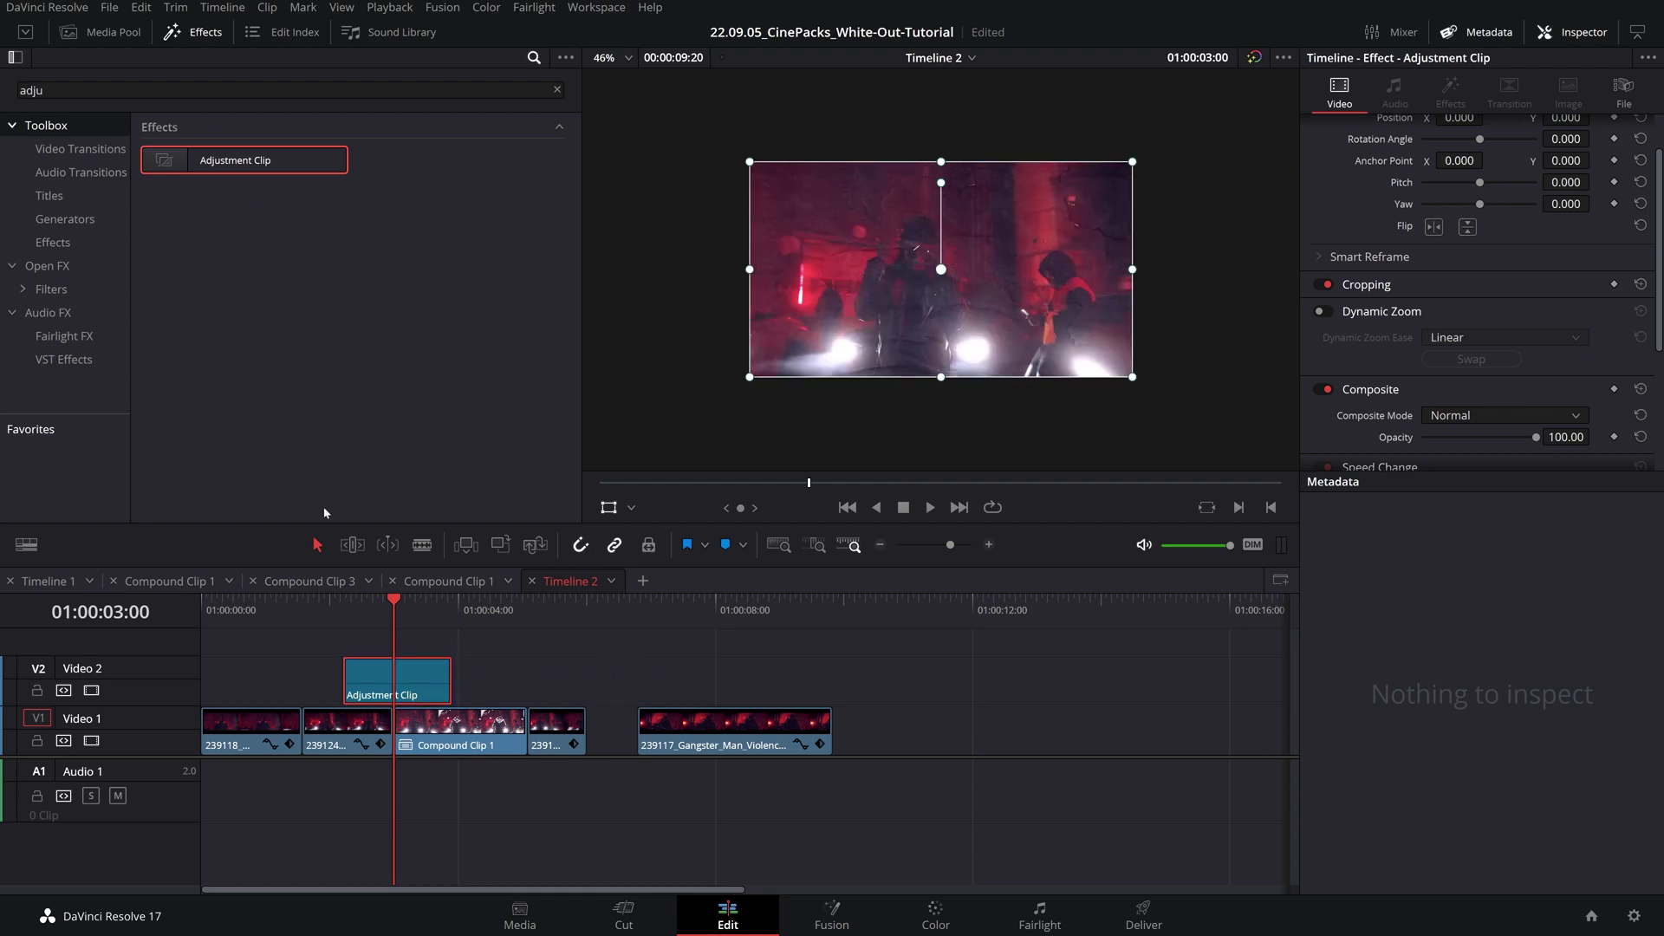
# - Search the effects library for "glow" and apply the Open FX Glow to the Adjustment Clip on Video 2
pyautogui.click(68, 90)
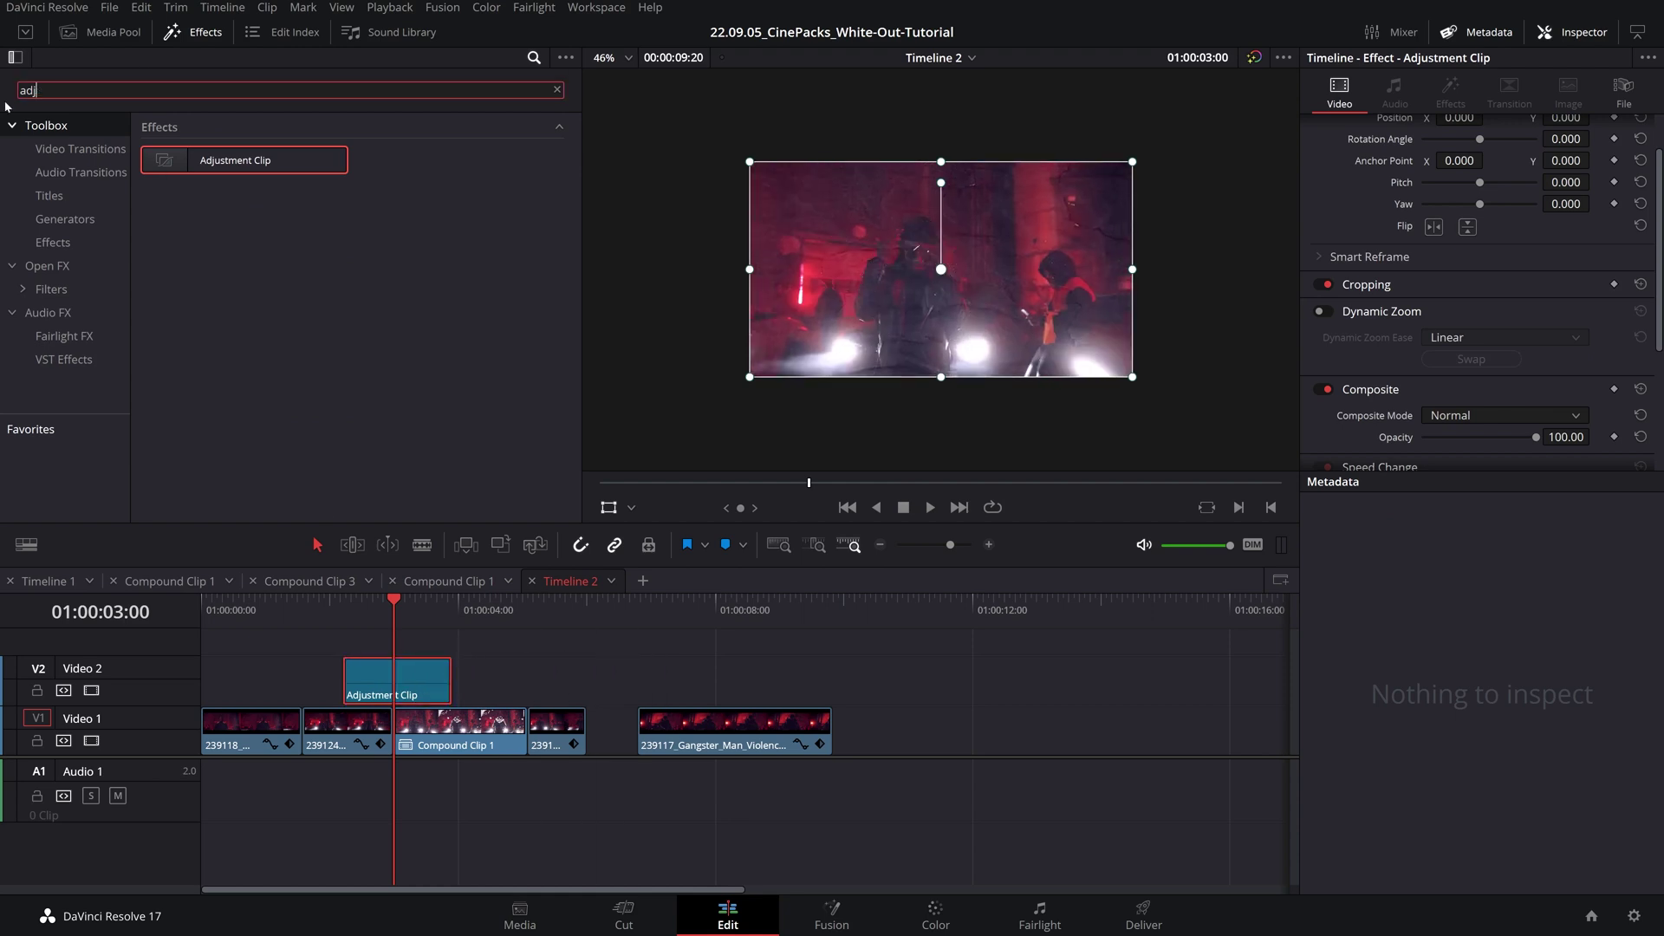
pyautogui.press('BackSpace')
pyautogui.press('BackSpace')
pyautogui.press('BackSpace')
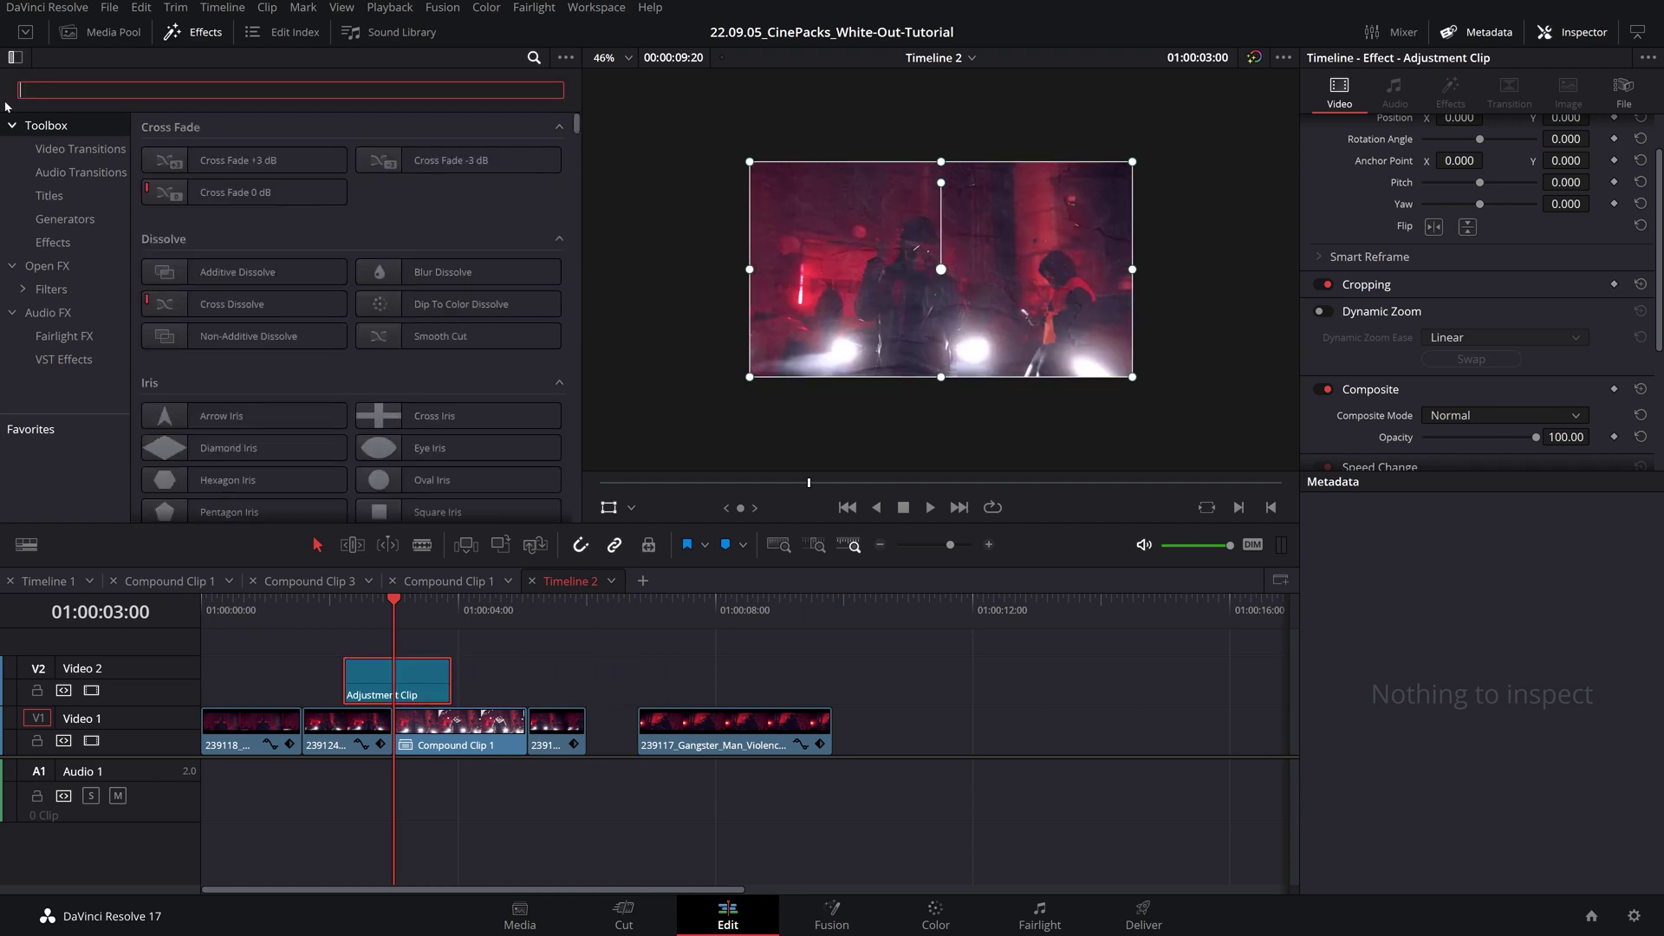
pyautogui.write('glow')
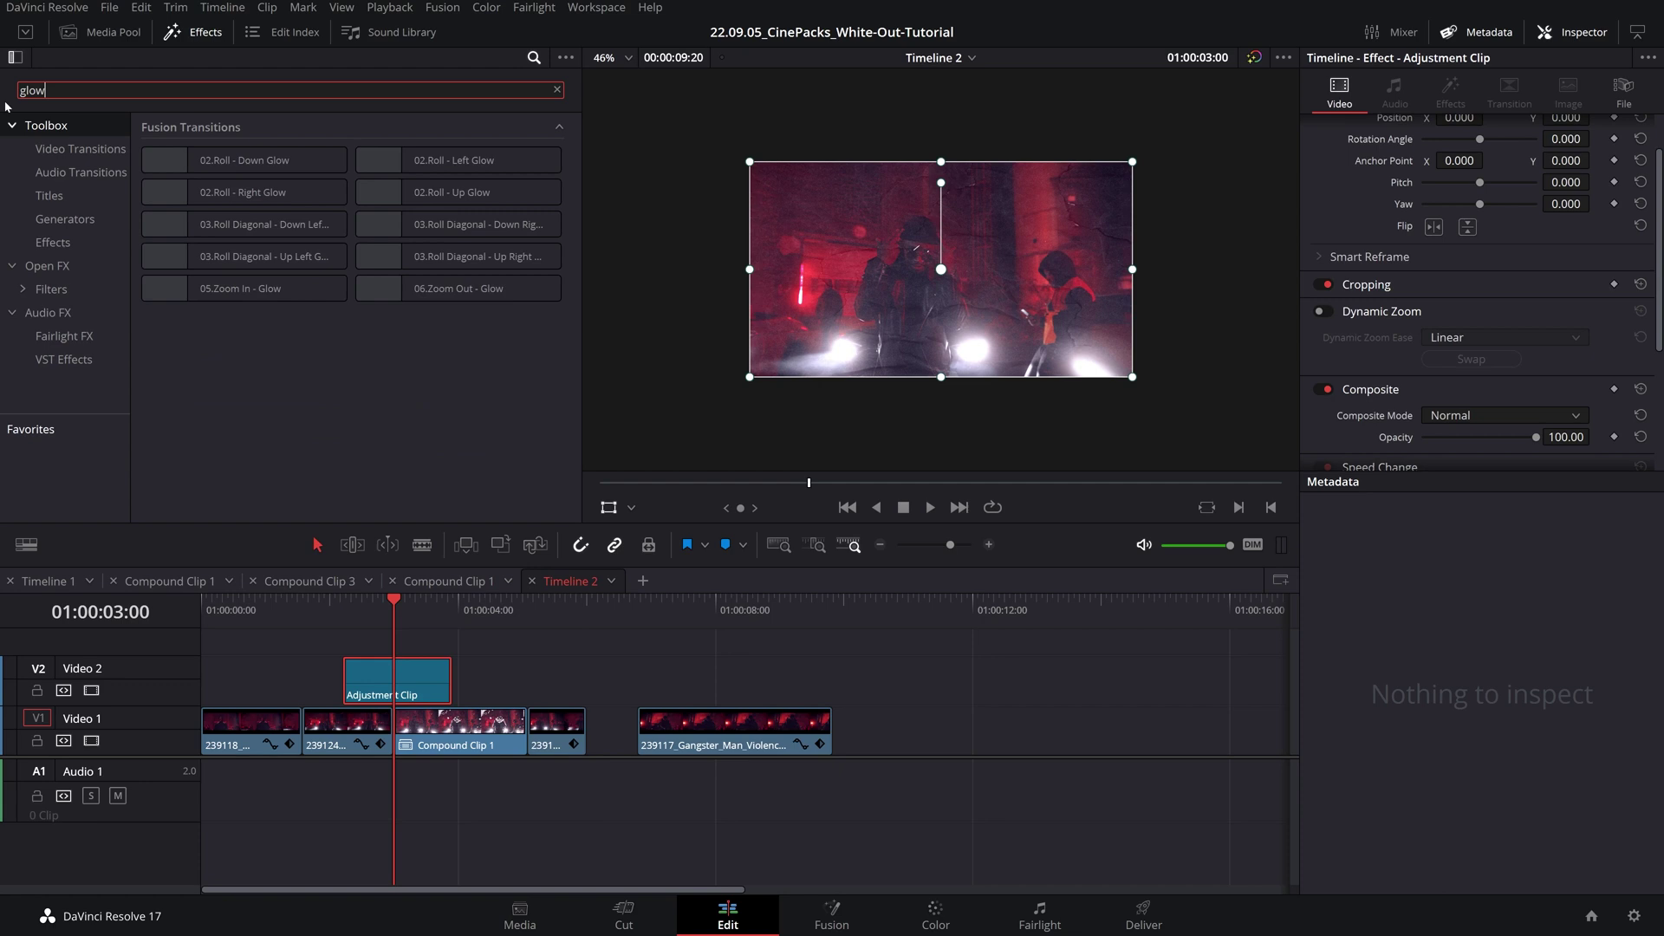
pyautogui.click(45, 265)
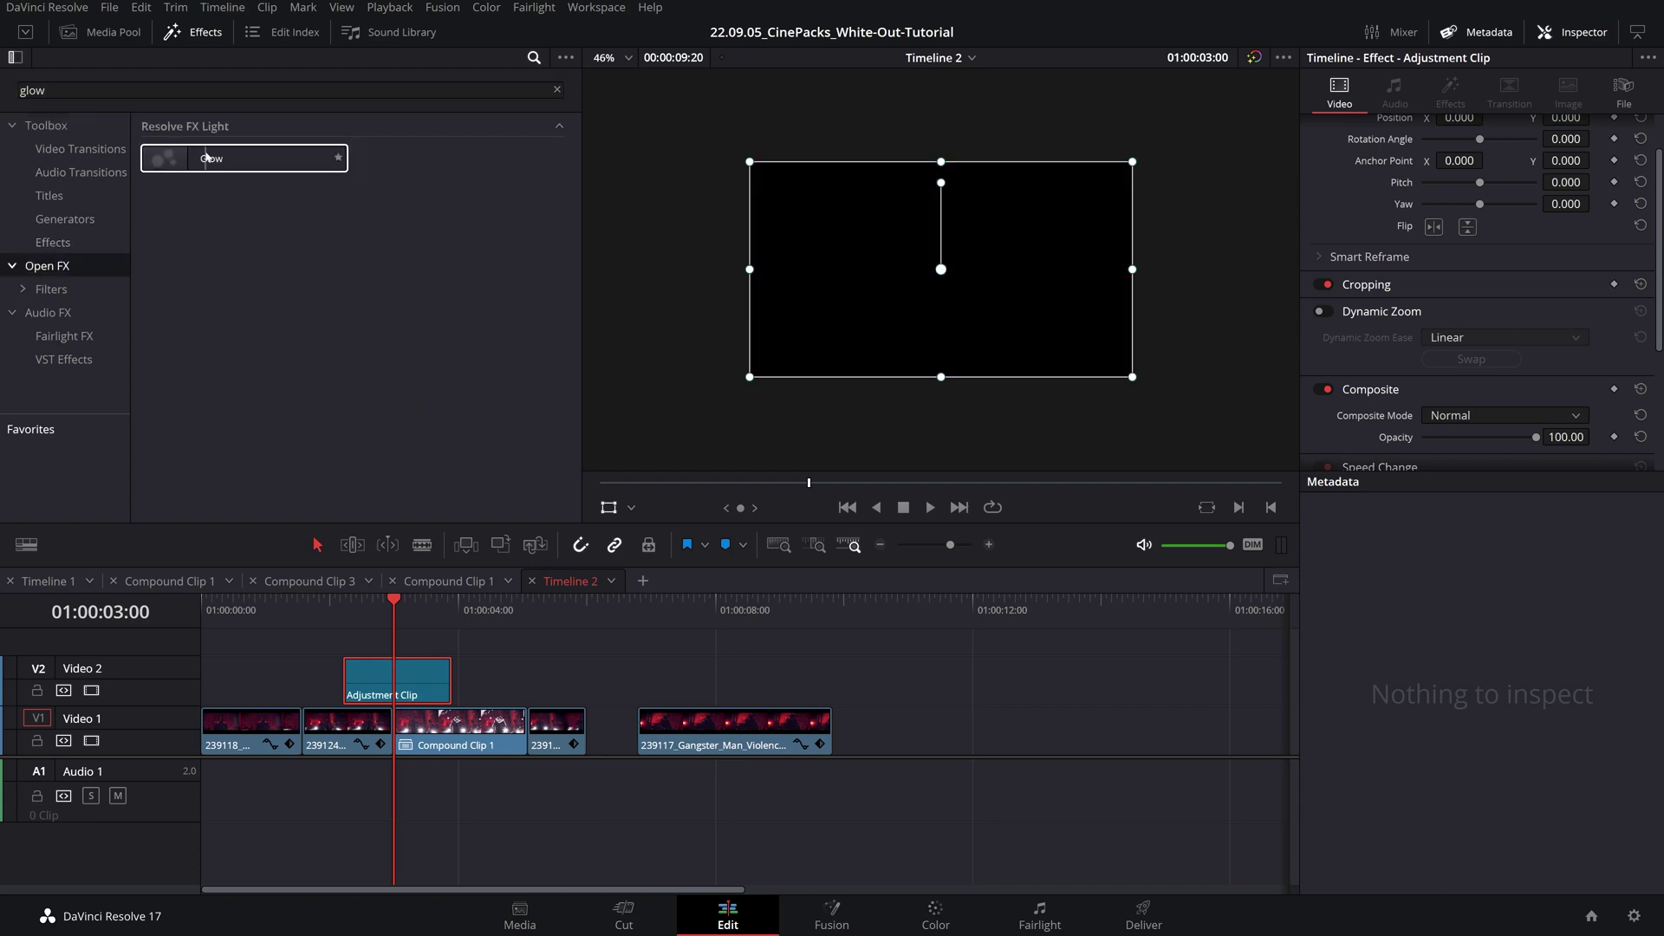
pyautogui.moveTo(206, 157); pyautogui.dragTo(396, 680)
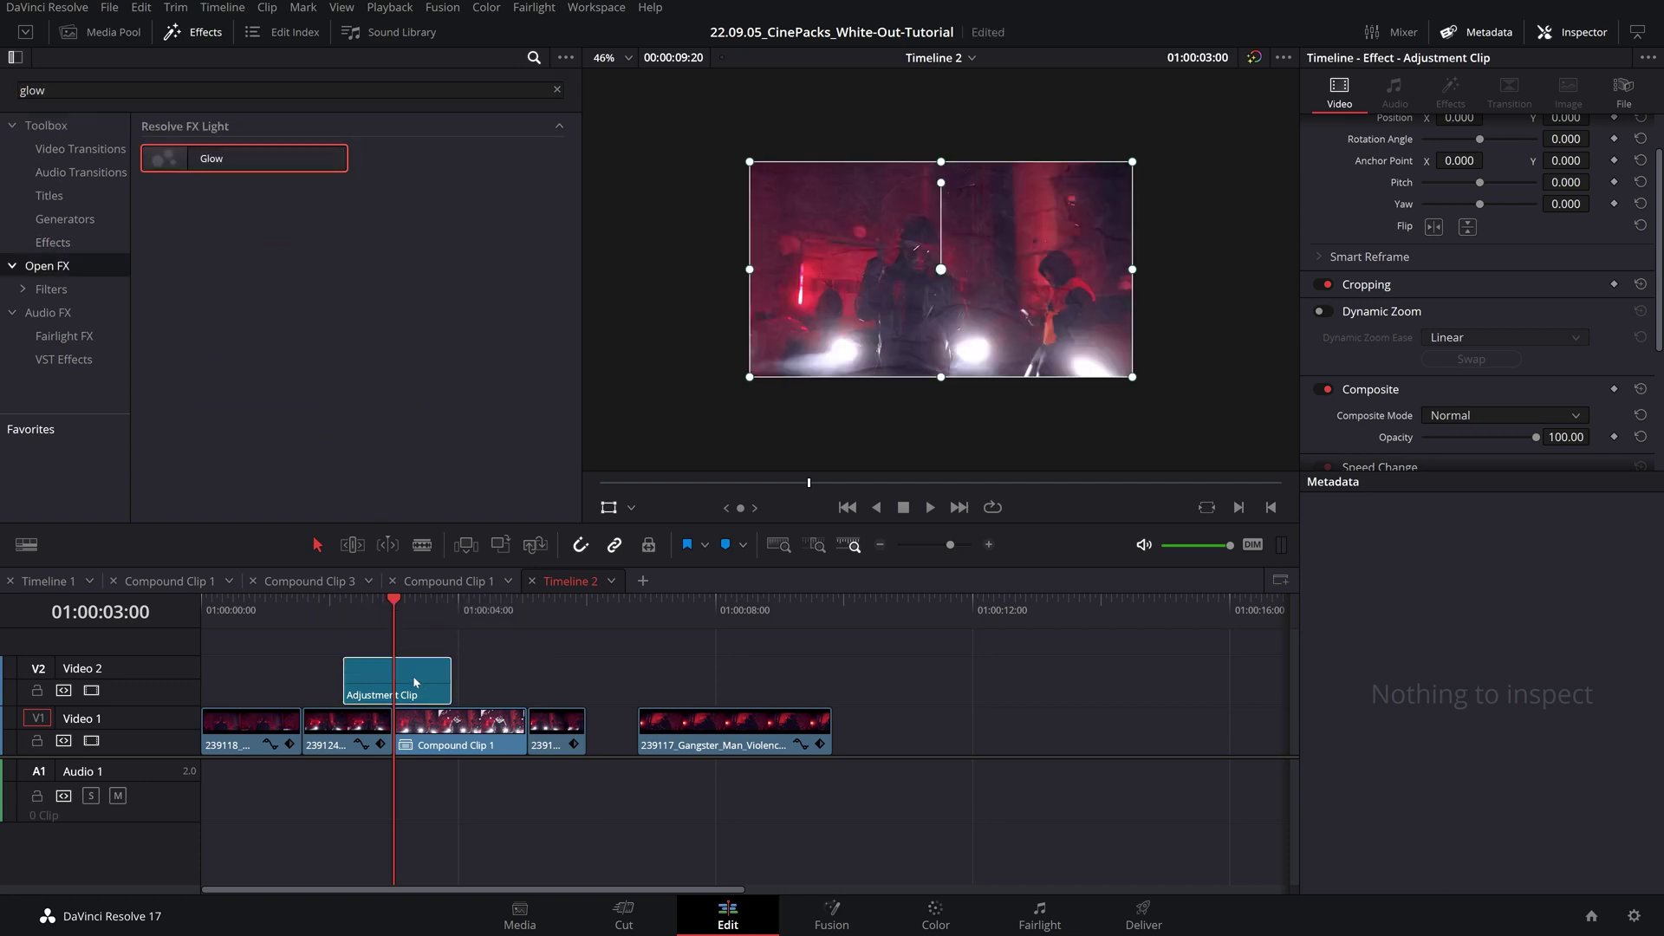
# - Keyframe the Glow's Shine Threshold and Spread starting at 01:00:02:22, reaching 0.000 and 1.705 at 01:00:03:00
pyautogui.click(389, 607)
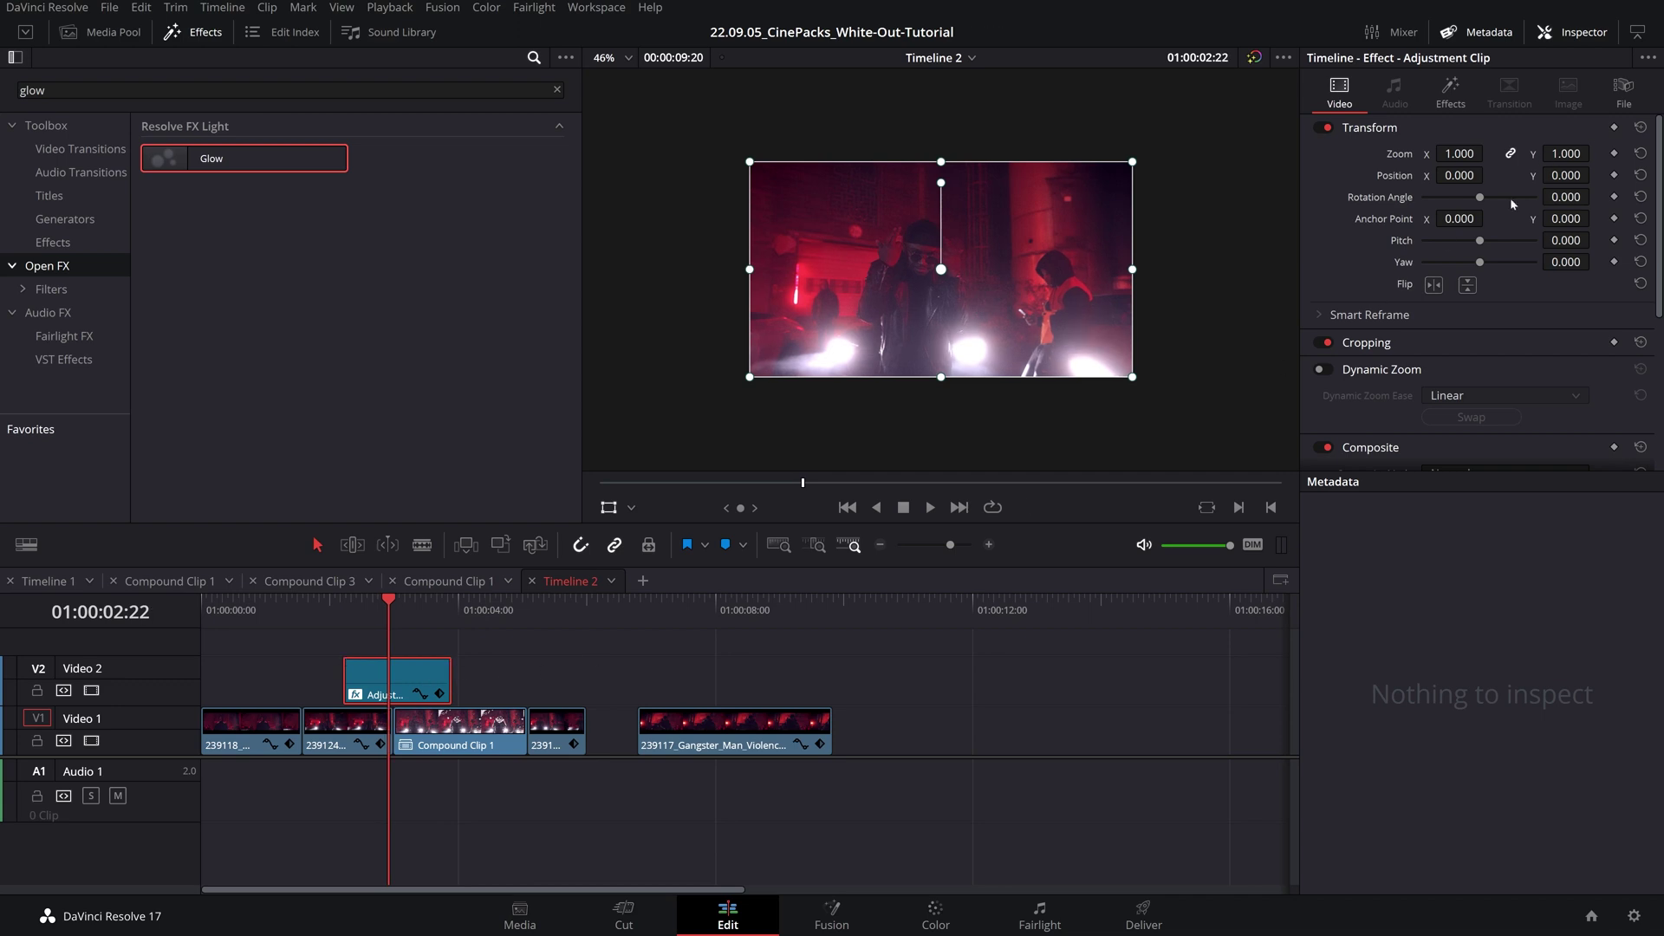
pyautogui.click(1450, 92)
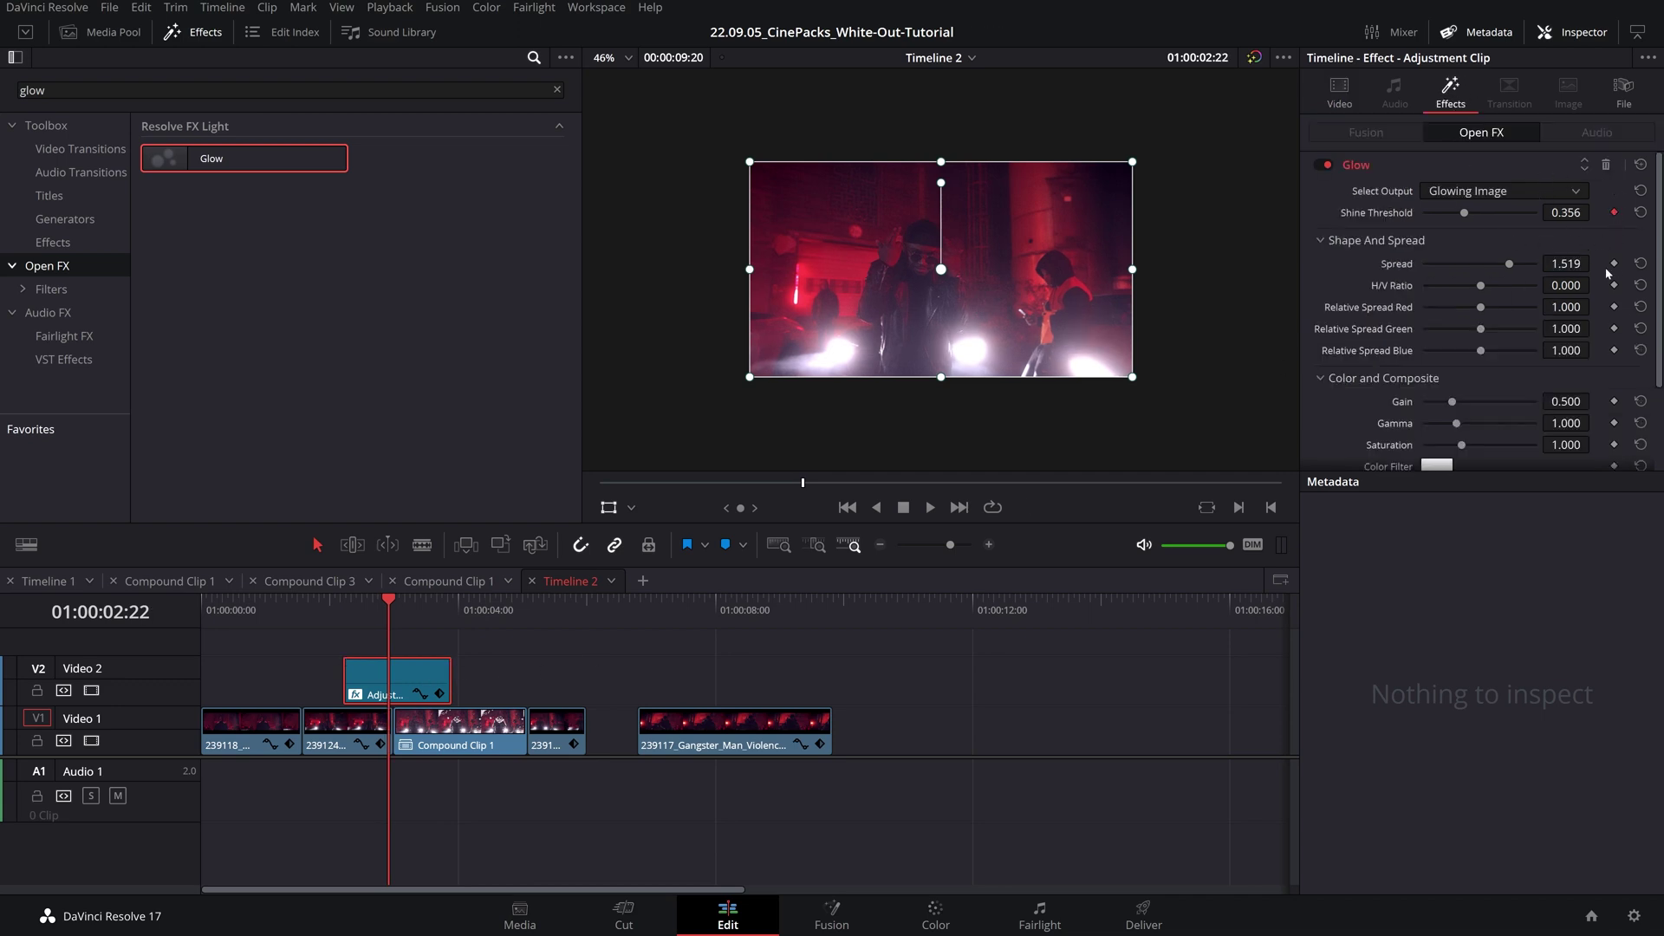
pyautogui.press('Right')
pyautogui.press('Right')
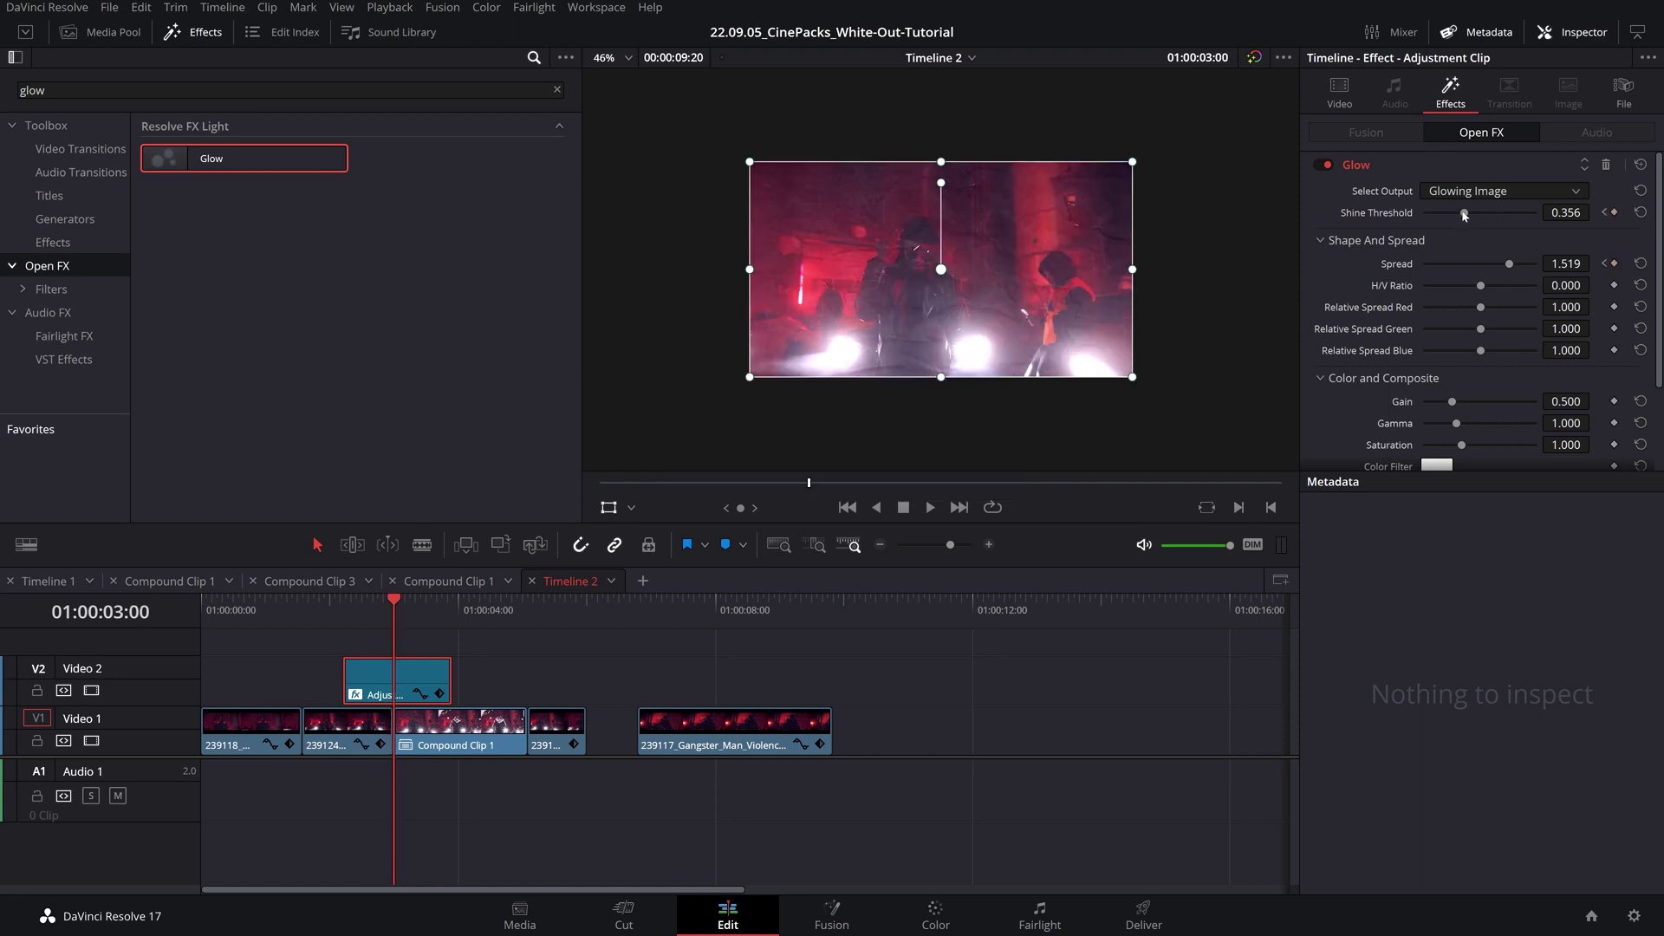
pyautogui.moveTo(1464, 214); pyautogui.dragTo(1427, 215)
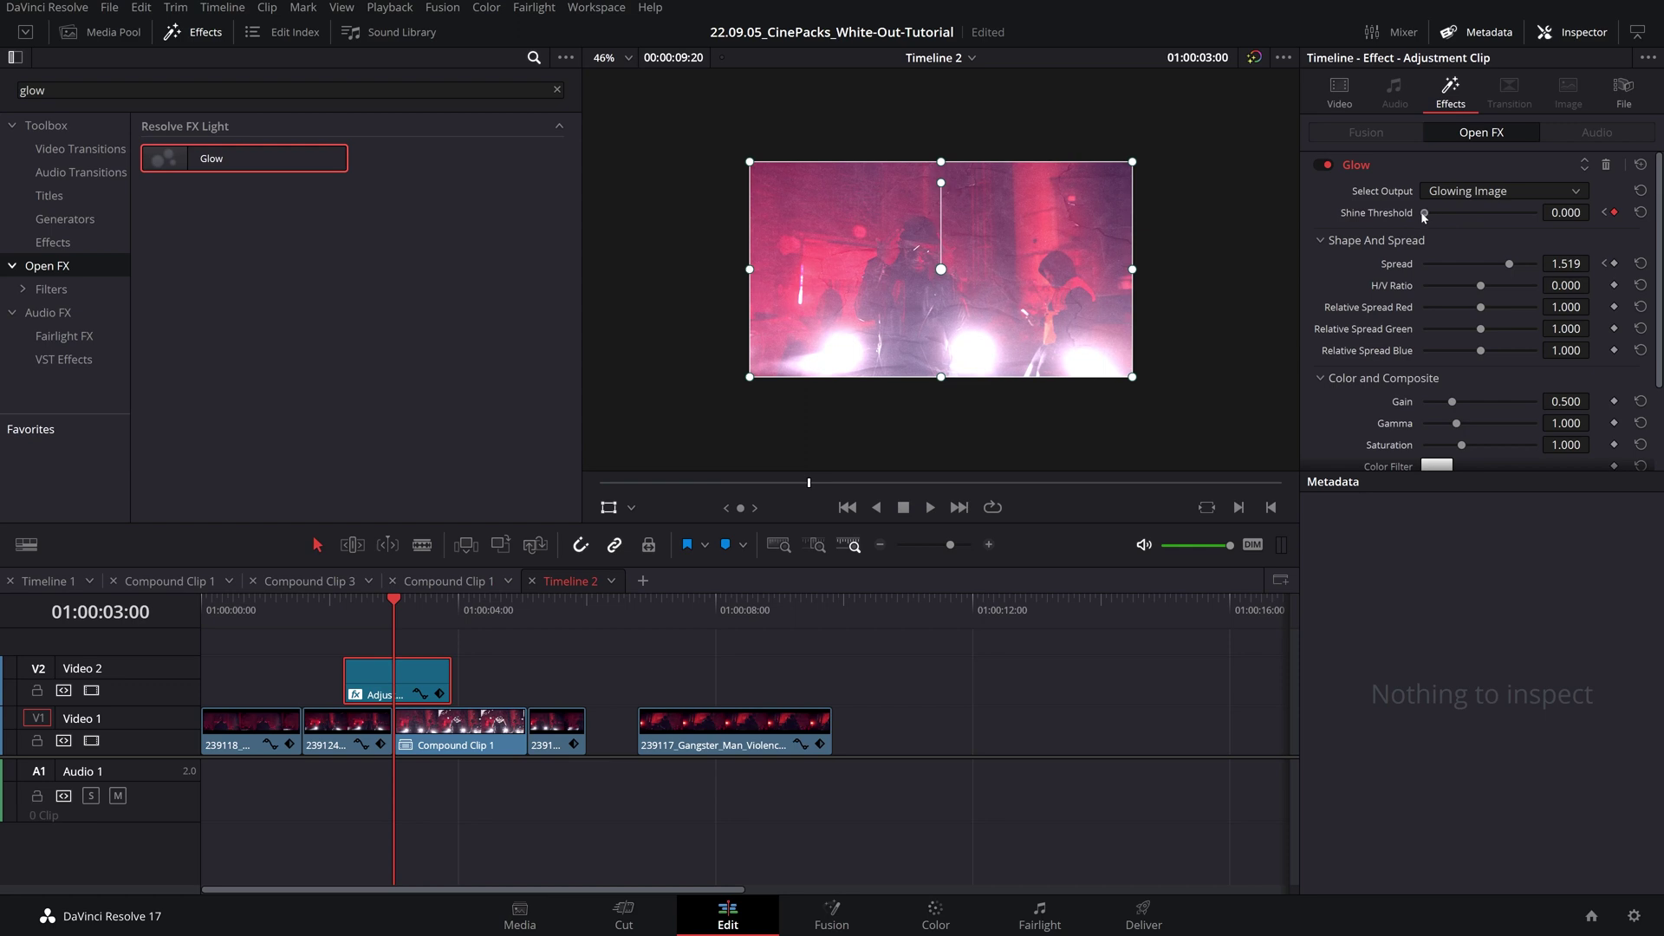
pyautogui.moveTo(1504, 269)
pyautogui.mouseDown()
pyautogui.moveTo(1541, 270)
pyautogui.moveTo(1434, 270)
pyautogui.moveTo(1520, 277)
pyautogui.mouseUp()
# - Keyframe the Glow's Spread to 0.000 at 01:00:03:02 and its Shine Threshold to 0.163 at 01:00:03:04
pyautogui.press('Right')
pyautogui.press('Right')
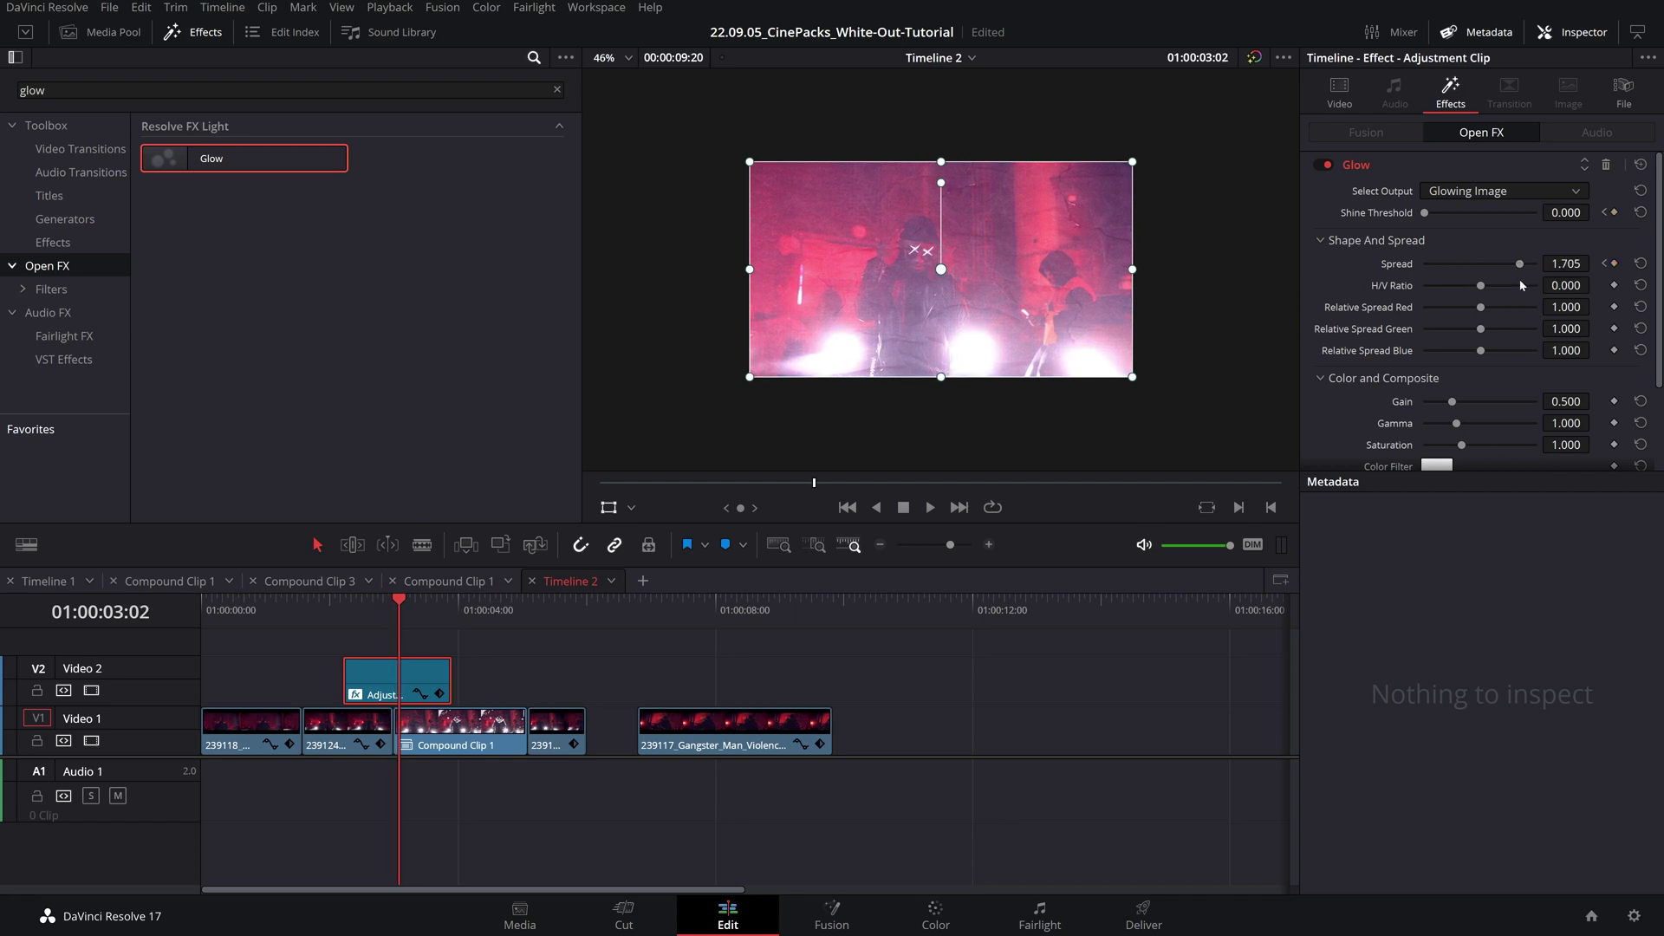
pyautogui.moveTo(1520, 265); pyautogui.dragTo(1399, 271)
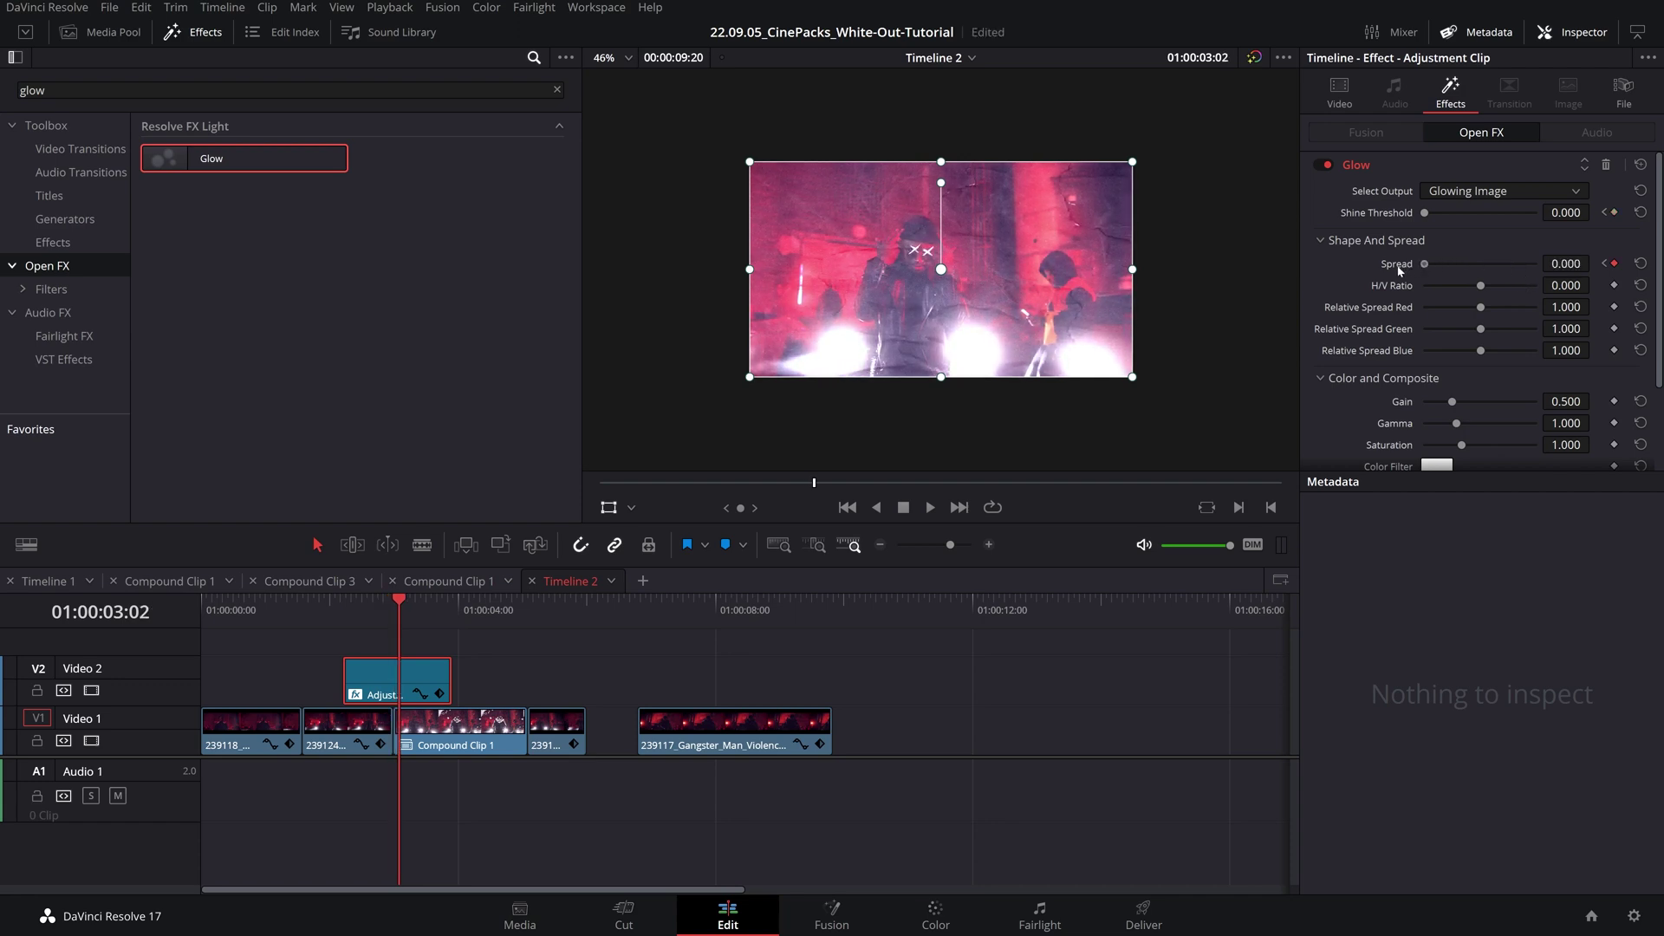
pyautogui.press('Right')
pyautogui.press('Right')
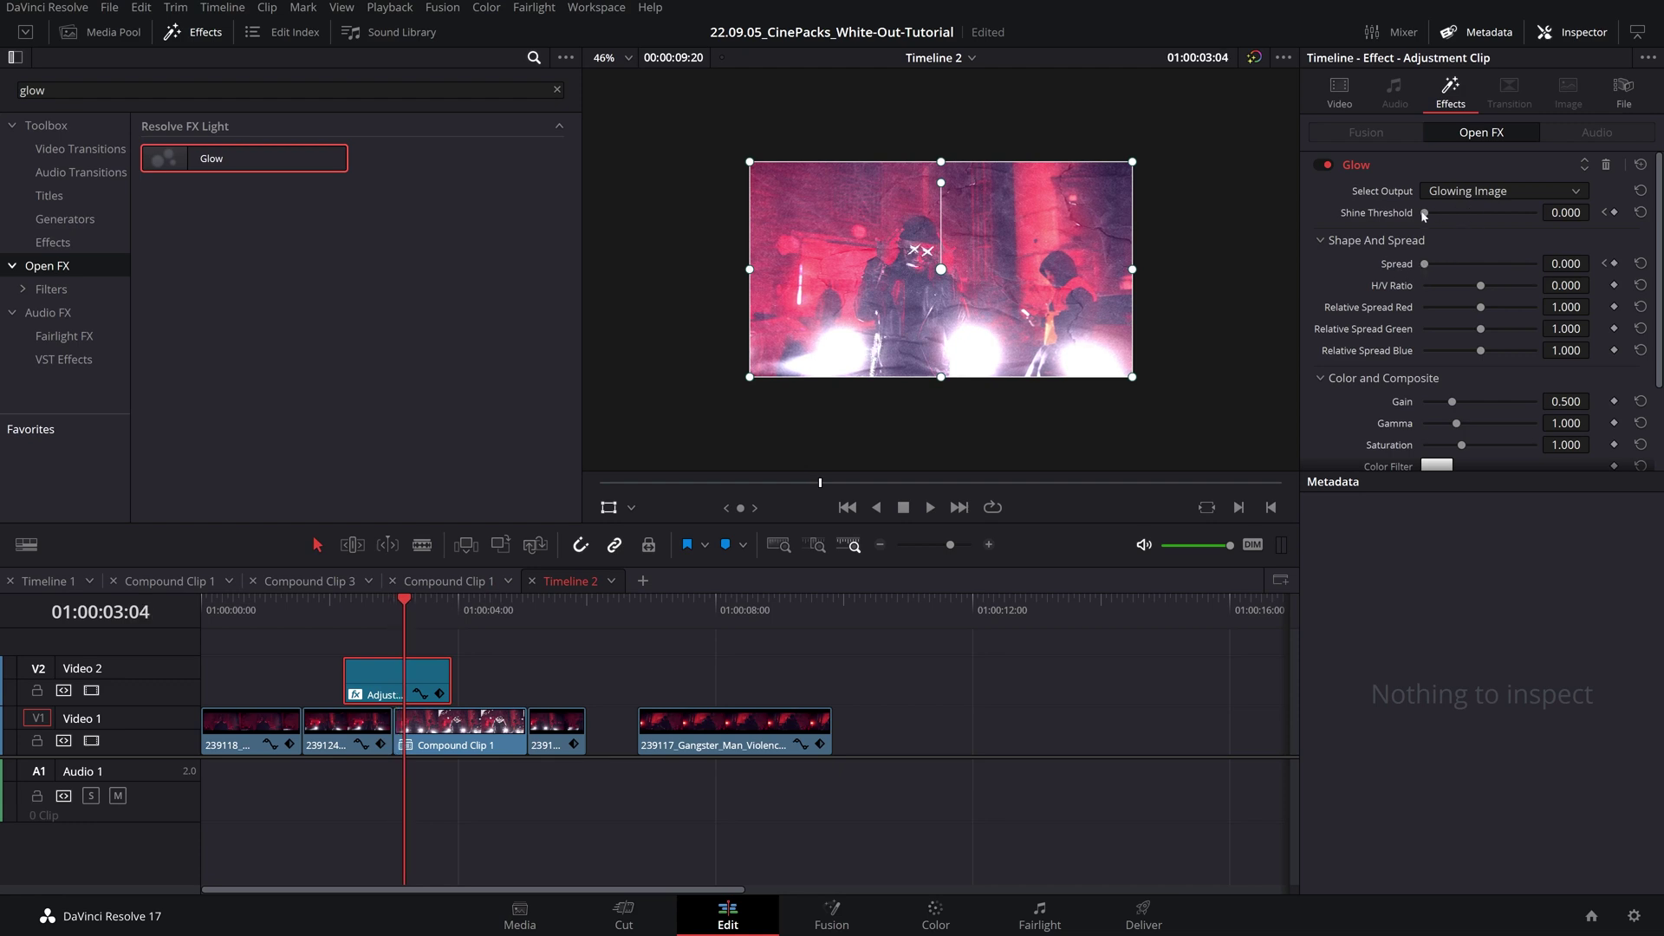
pyautogui.moveTo(1424, 217)
pyautogui.mouseDown()
pyautogui.moveTo(1565, 217)
pyautogui.moveTo(1444, 226)
pyautogui.mouseUp()
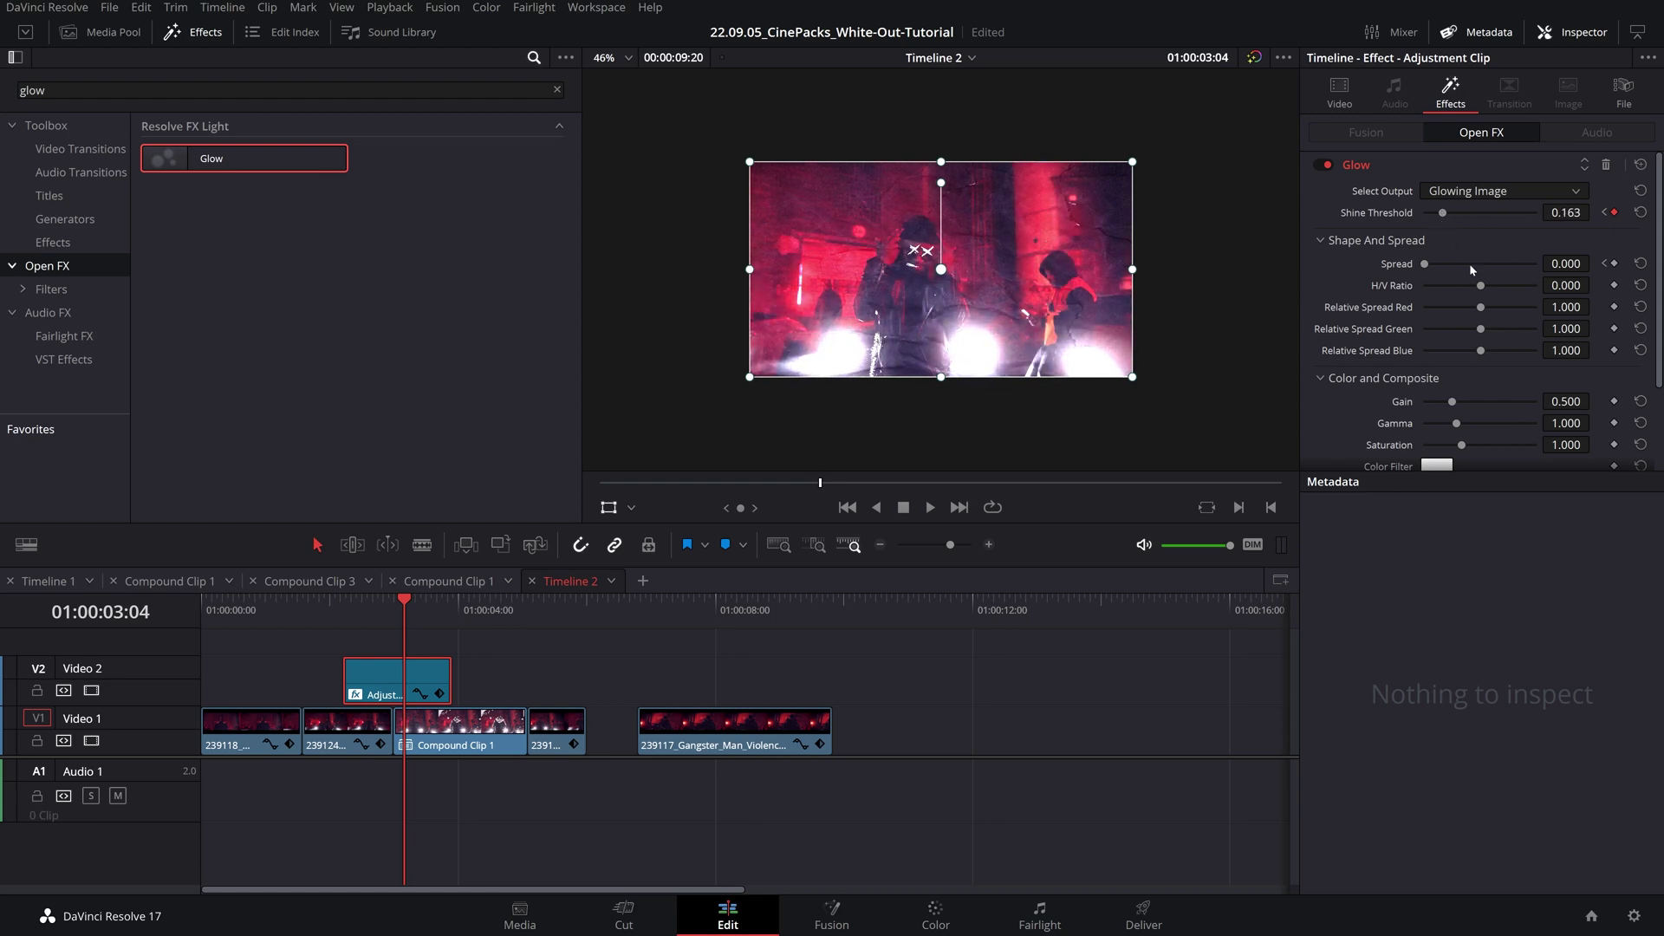
# - Keyframe the Glow's Global Blend from 0.000 at 01:00:02:21 up to 1.000 at 01:00:02:23
pyautogui.scroll(-3, 1492, 276)
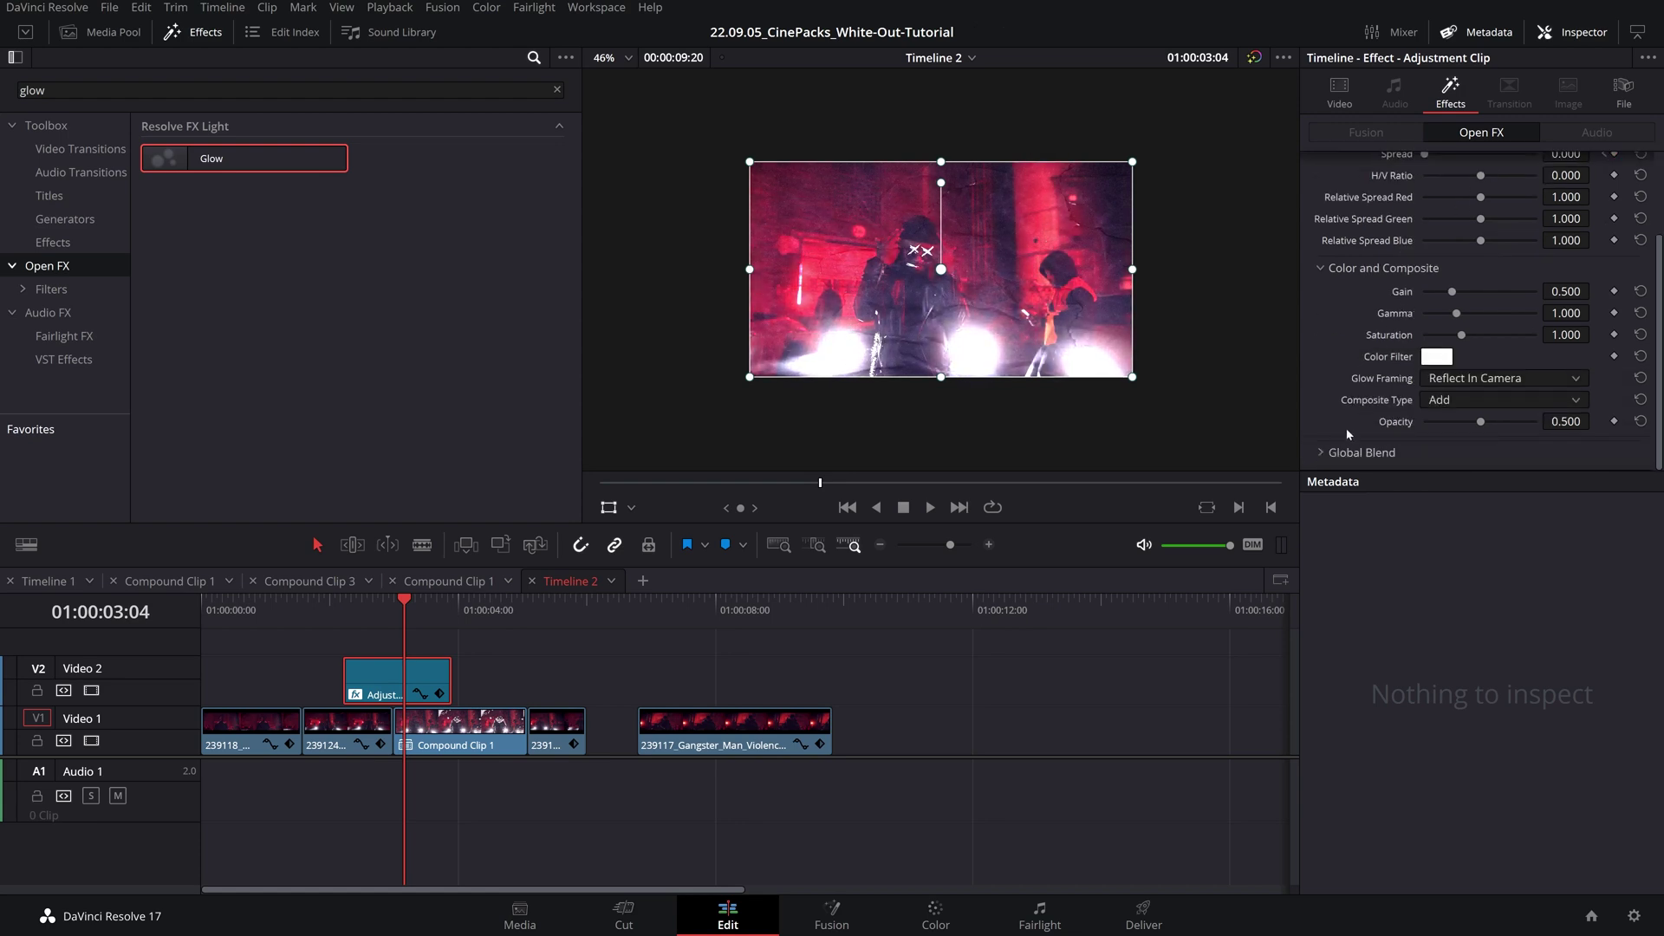
pyautogui.scroll(-1, 1348, 428)
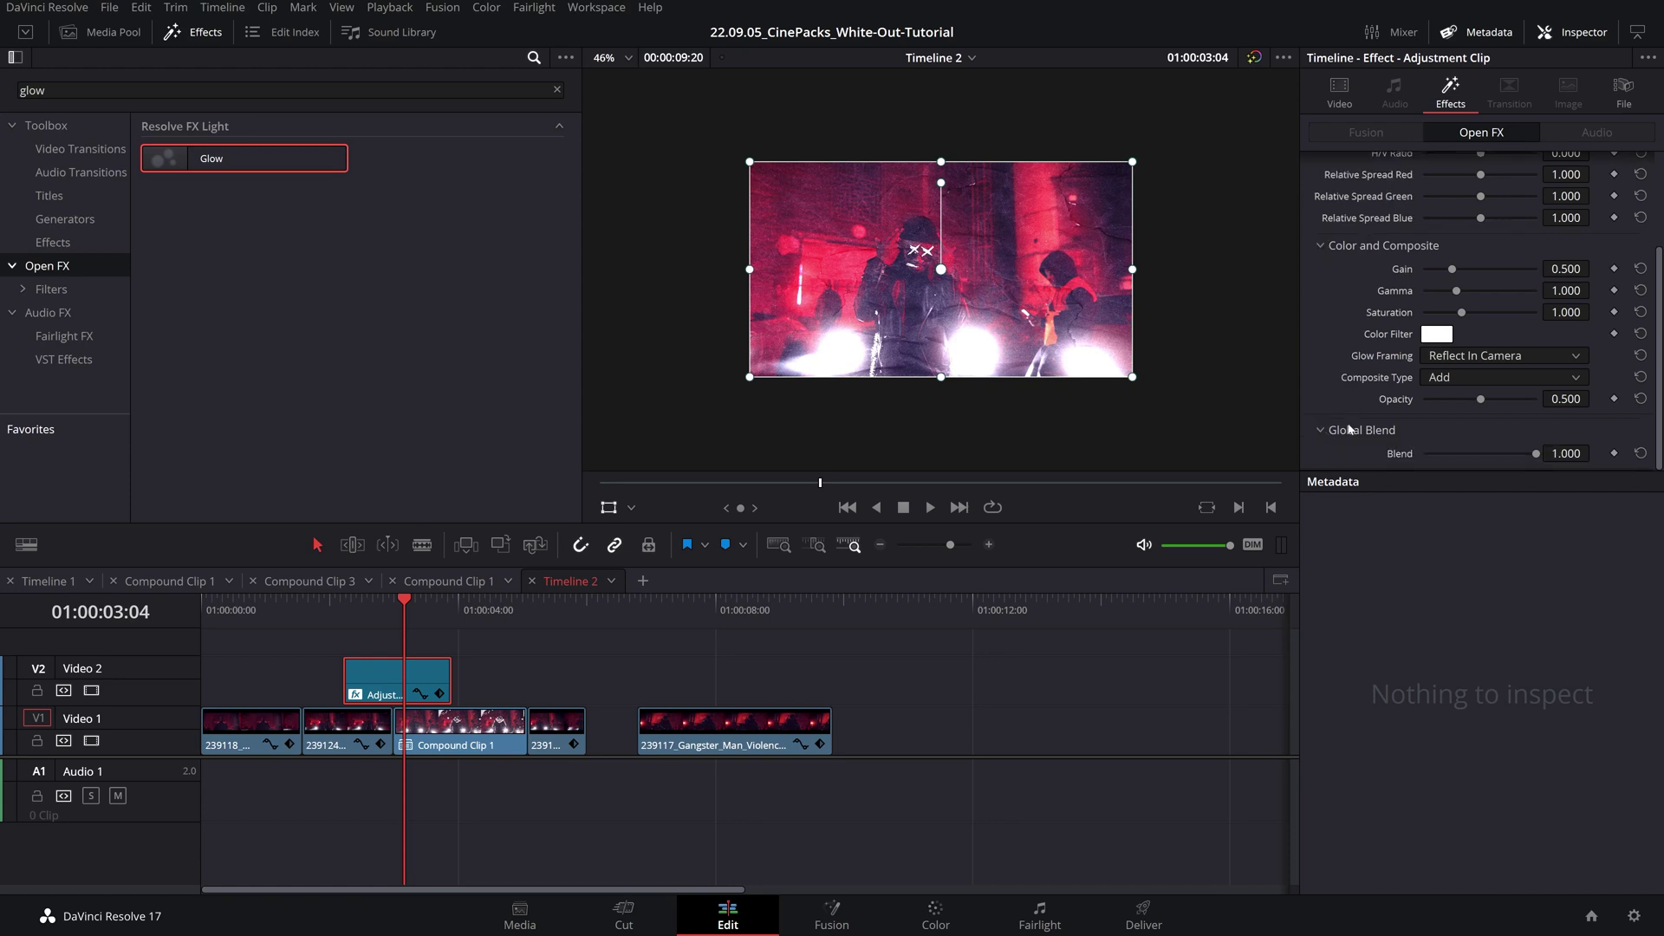
pyautogui.click(1614, 453)
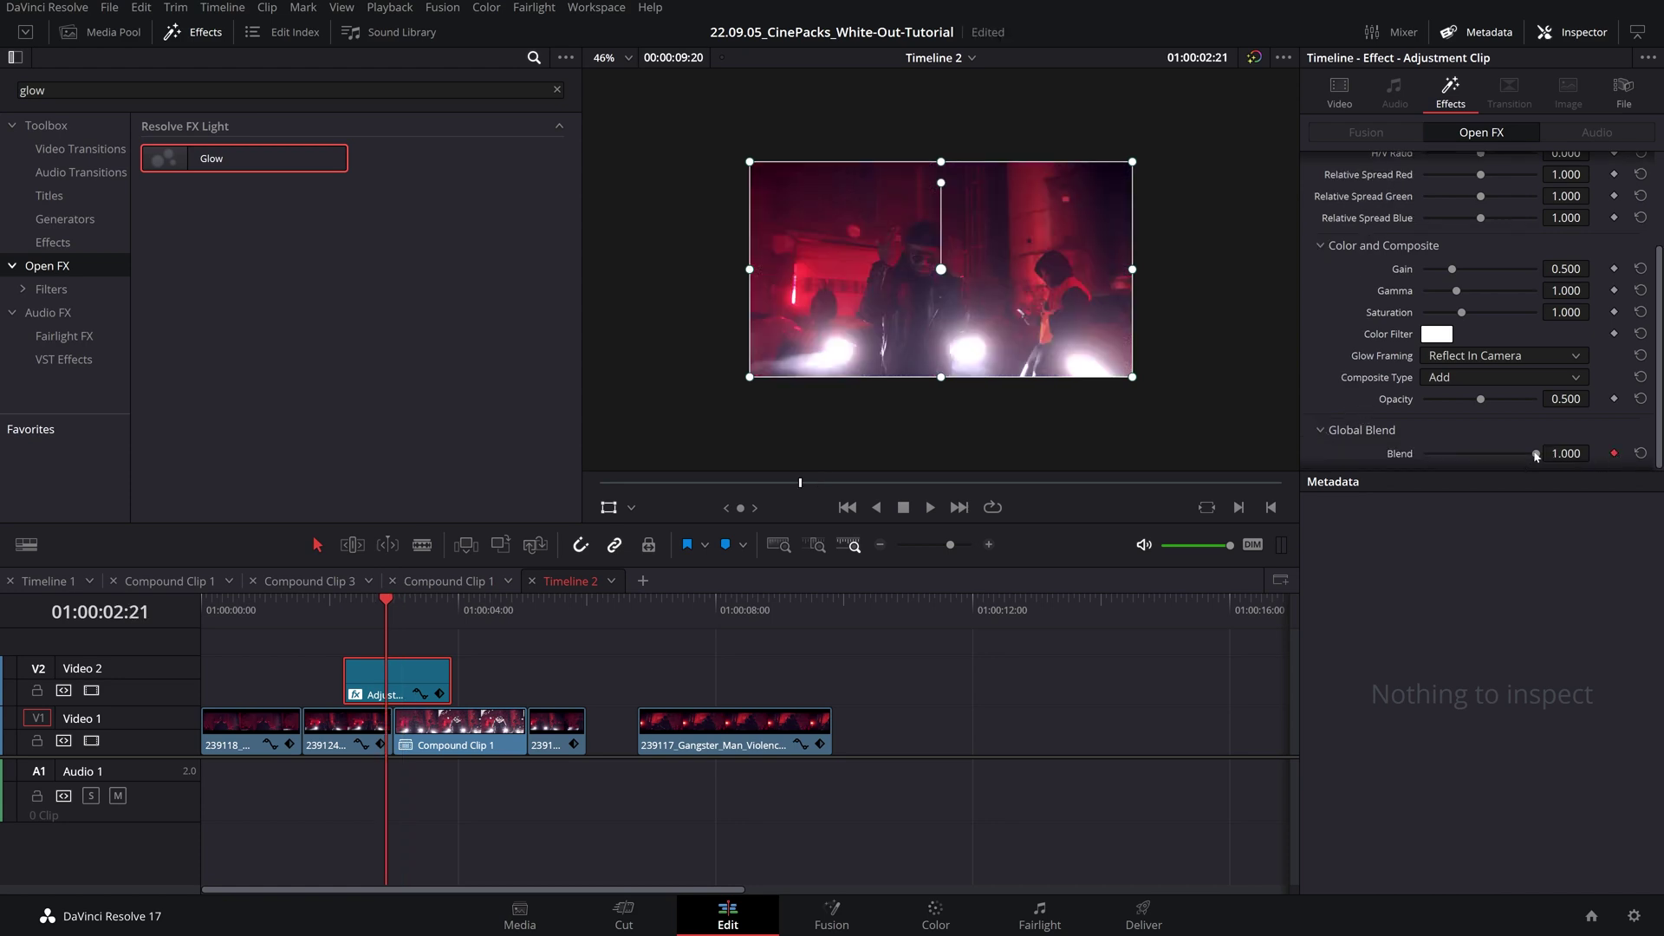
pyautogui.moveTo(1535, 455); pyautogui.dragTo(1358, 467)
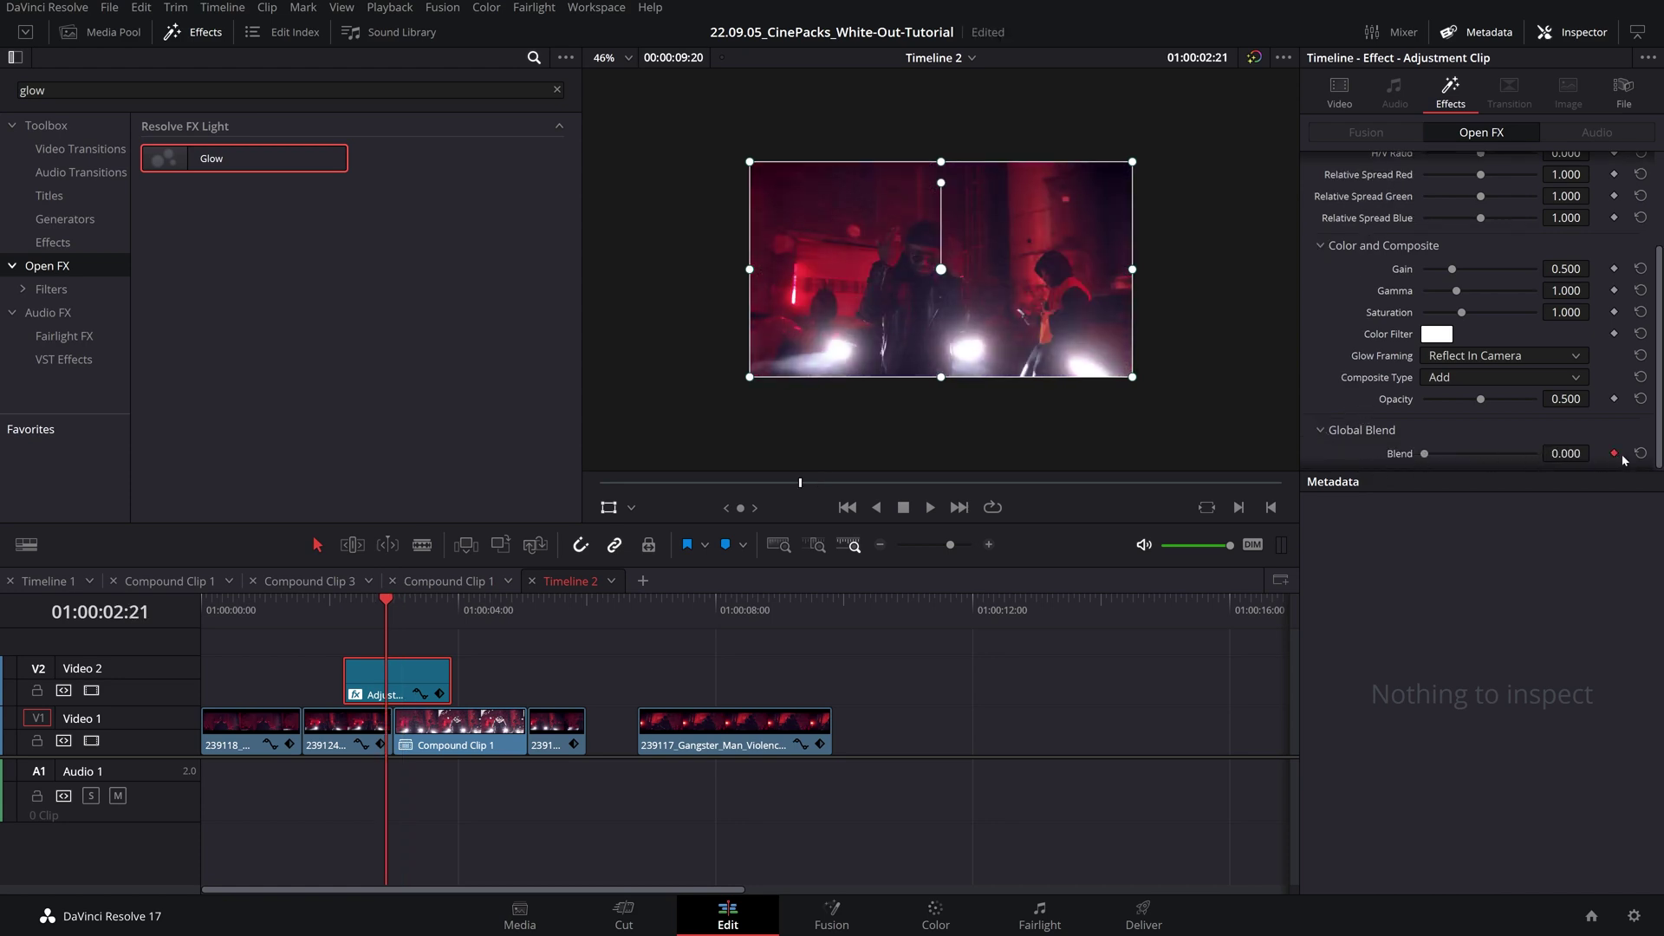
pyautogui.press('Right')
pyautogui.press('Right')
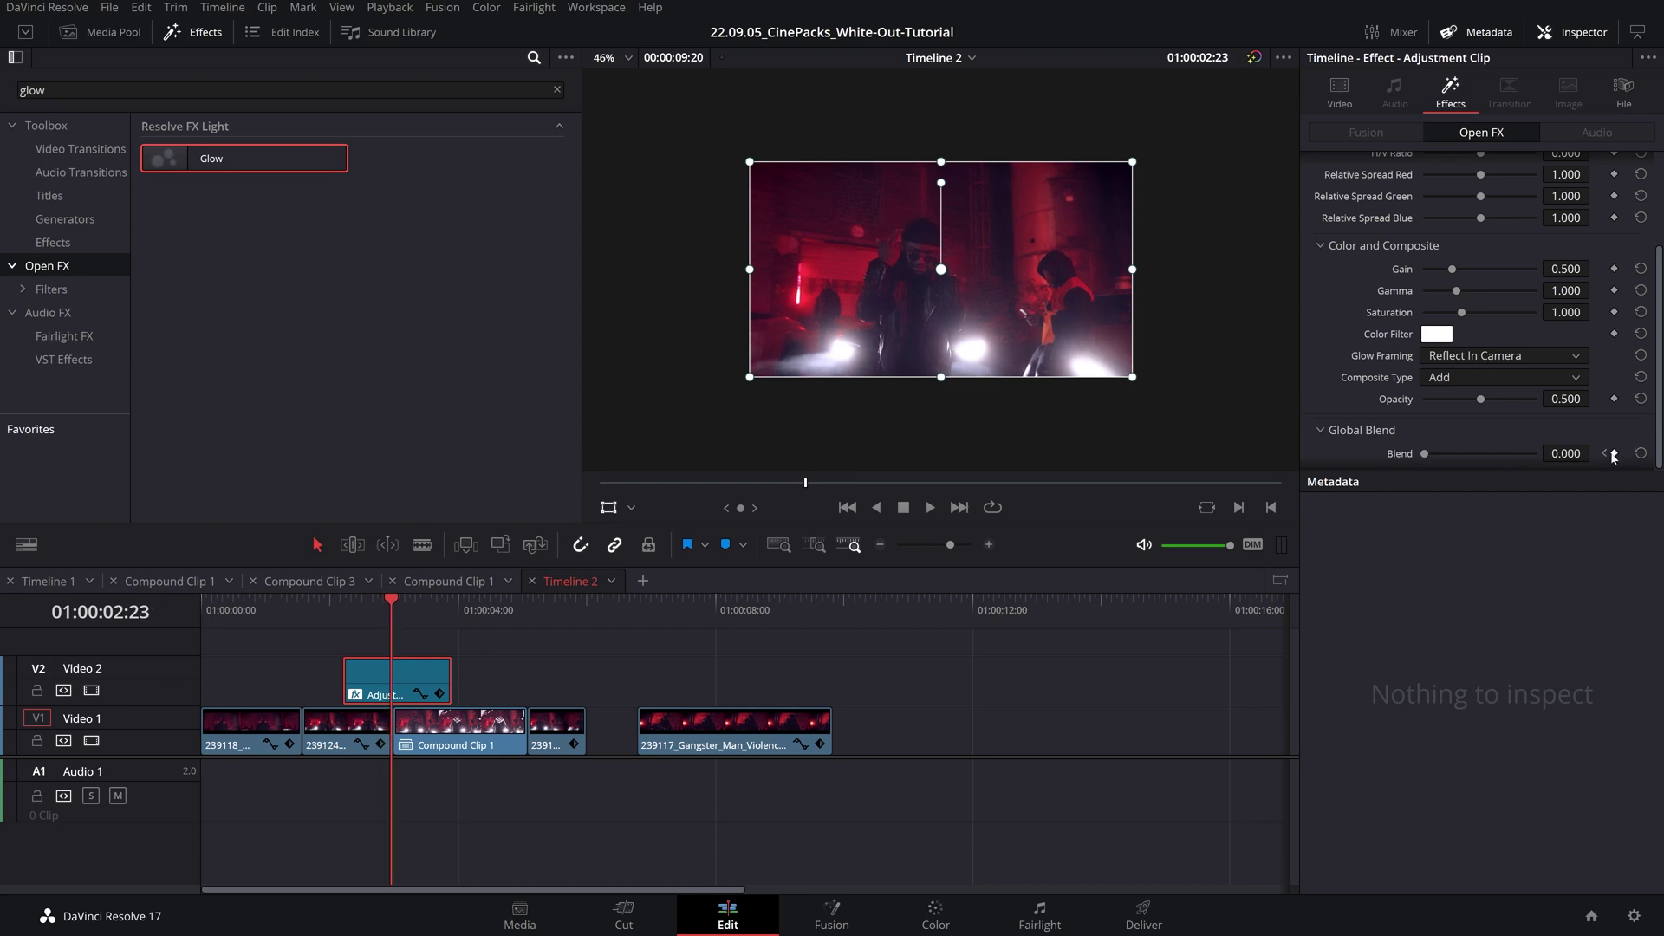
pyautogui.moveTo(1424, 455); pyautogui.dragTo(1615, 459)
# - Keyframe the Glow's Global Blend at 1.000 on 01:00:03:01 and at 0.000 on 01:00:03:03
pyautogui.press('Right')
pyautogui.press('Right')
pyautogui.press('Right')
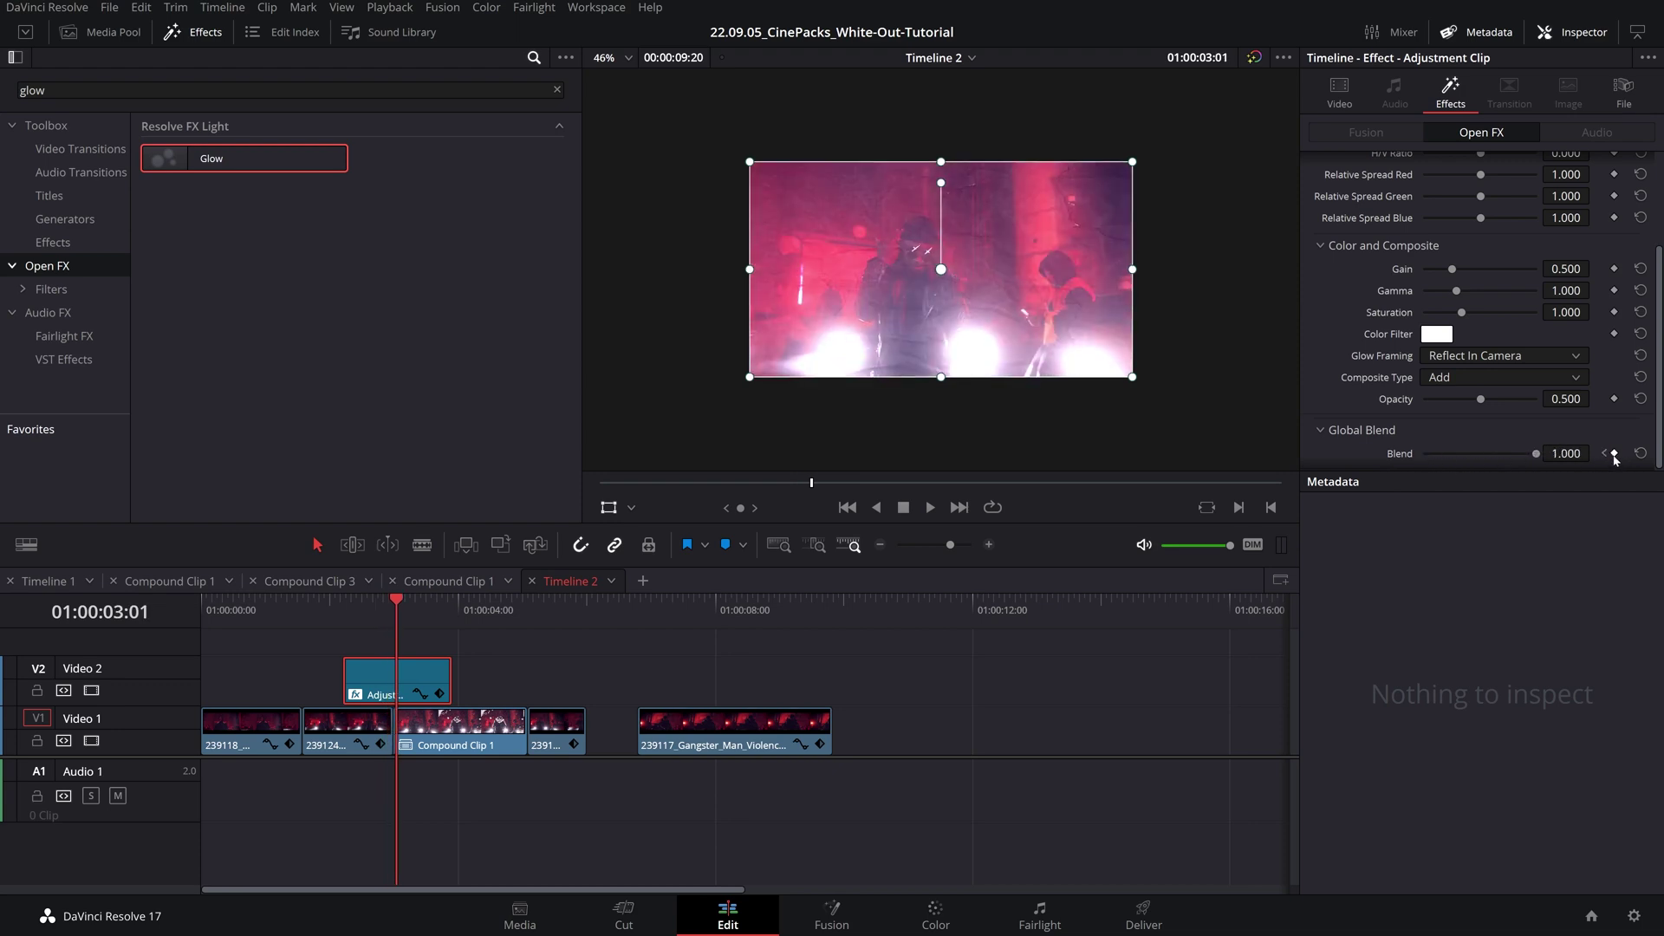
pyautogui.press('Right')
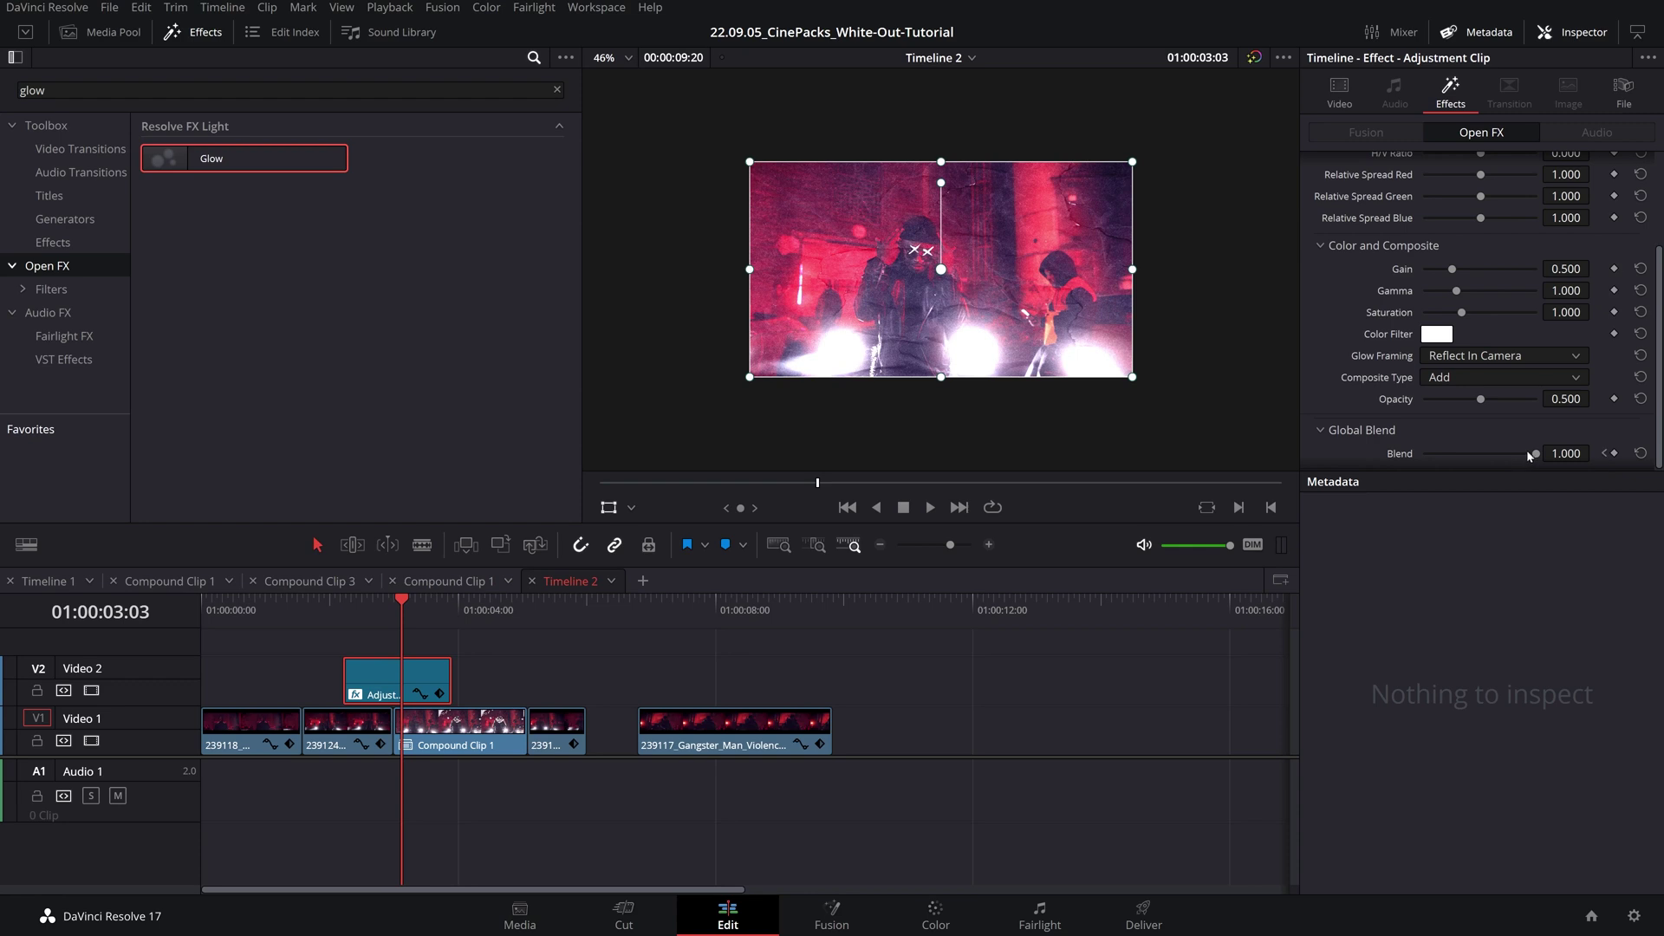
pyautogui.moveTo(1535, 454); pyautogui.dragTo(1374, 461)
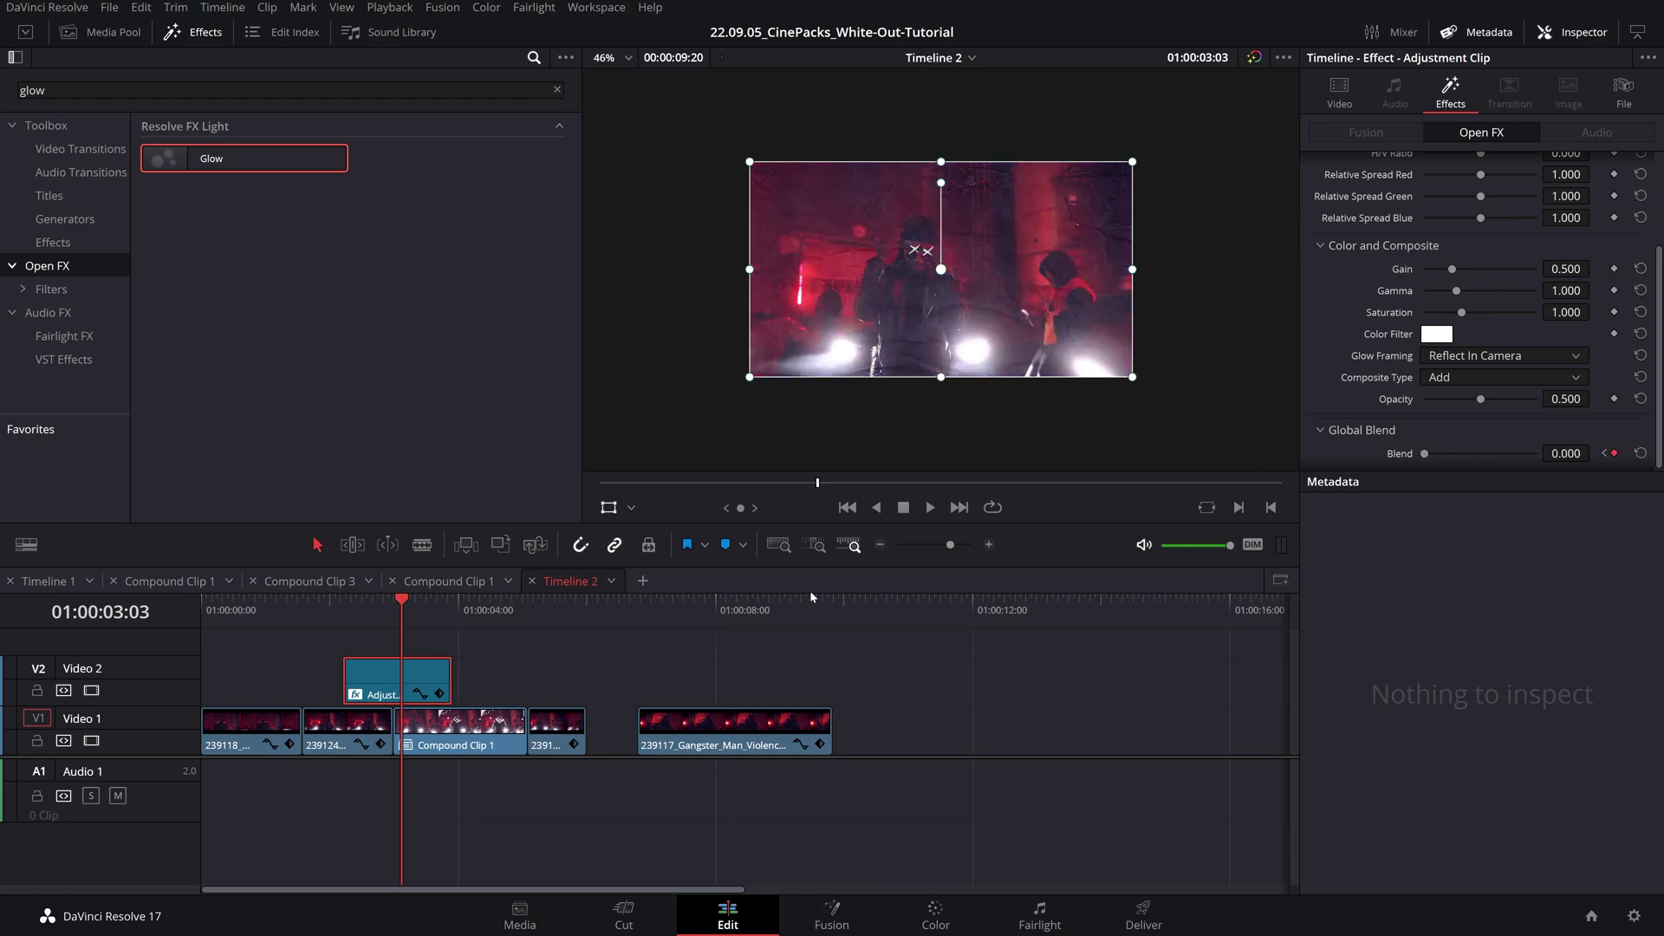
# - Play from 01:00:02:05 across the cut into Compound Clip 1 to check the animated glow flash
pyautogui.click(345, 611)
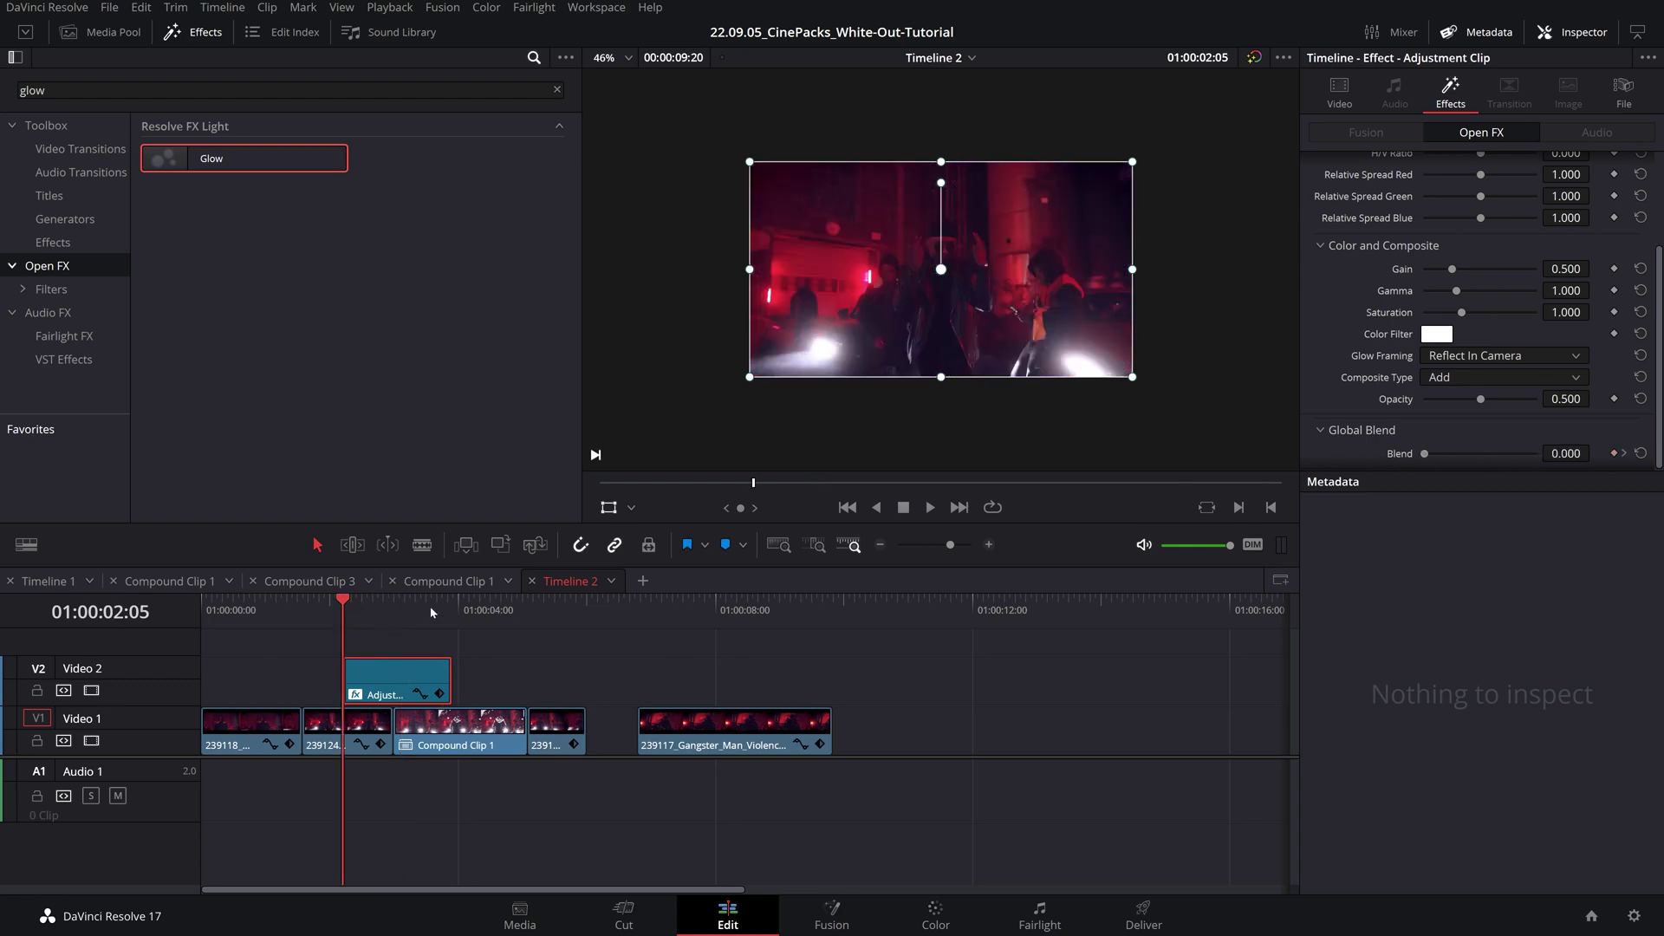
pyautogui.press('space')
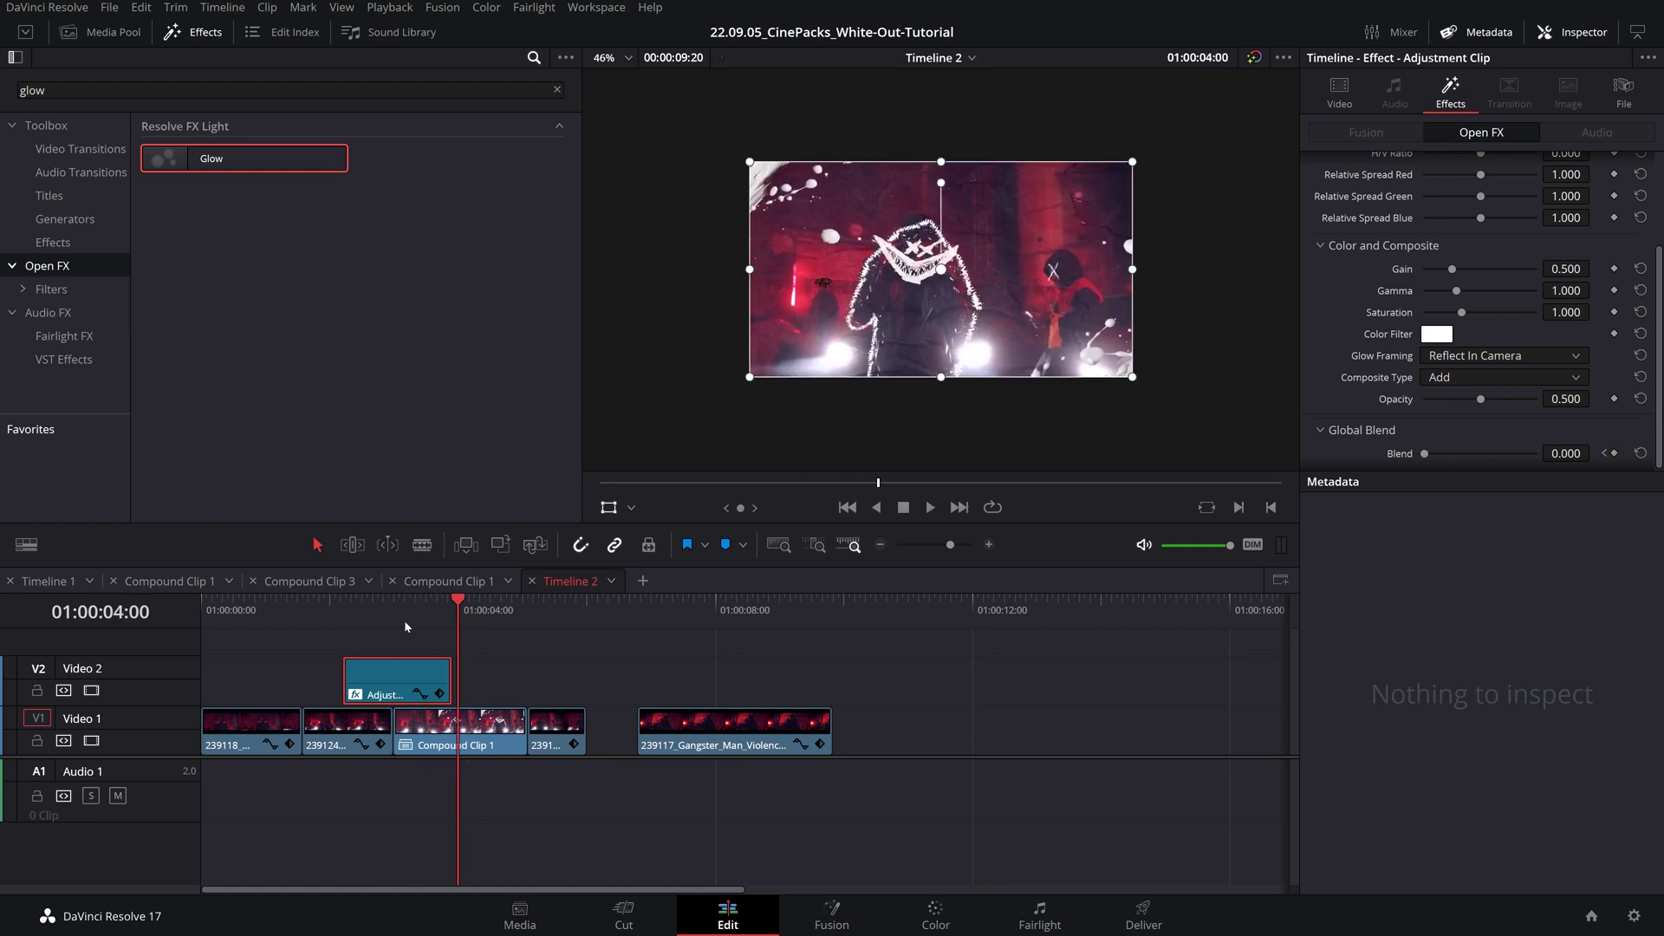
pyautogui.click(362, 602)
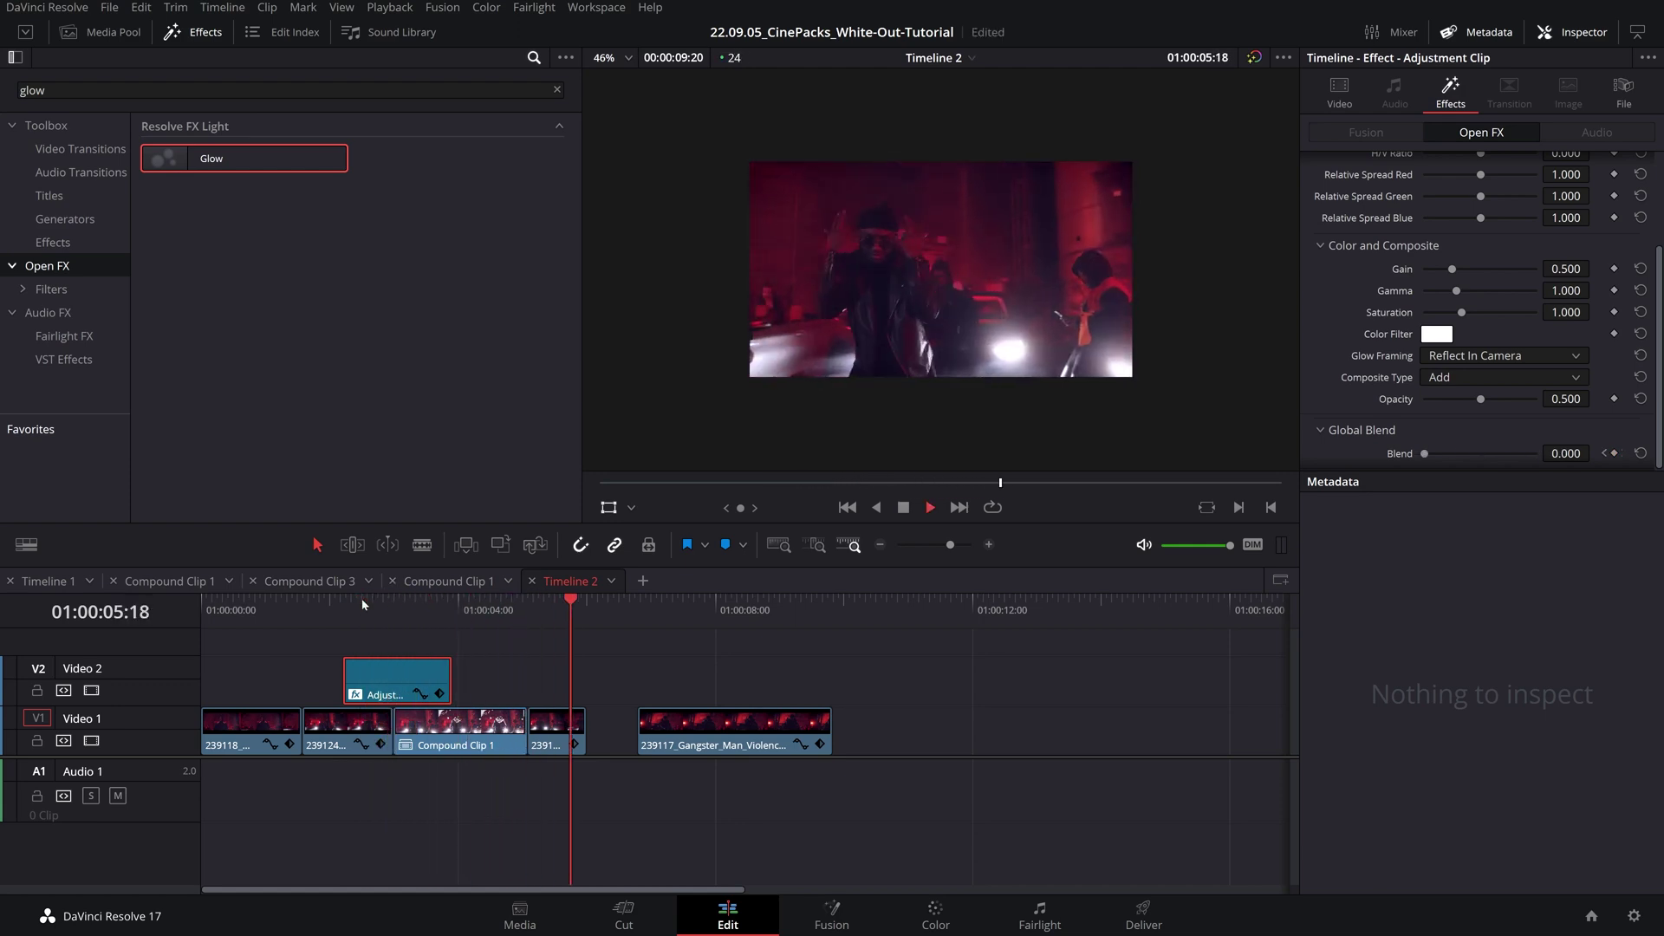
pyautogui.press('space')
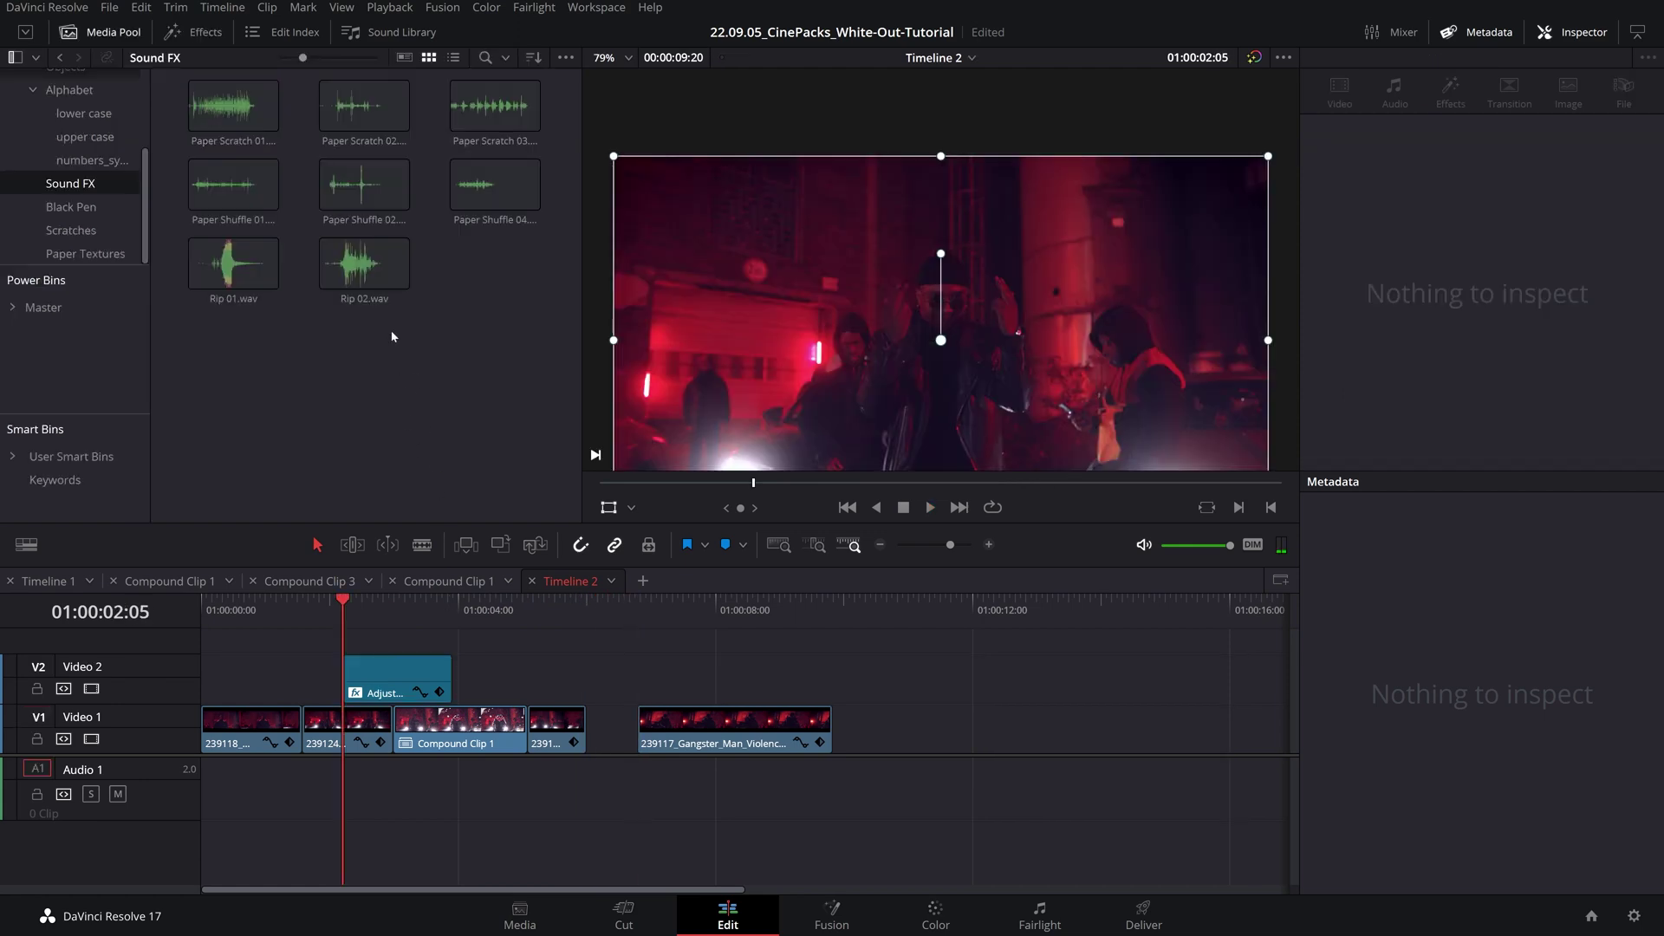
# - Preview the paper sounds in the Sound FX bin and place Rip 02.wav on Audio 1, starting just before 01:00:02:05
pyautogui.click(233, 183)
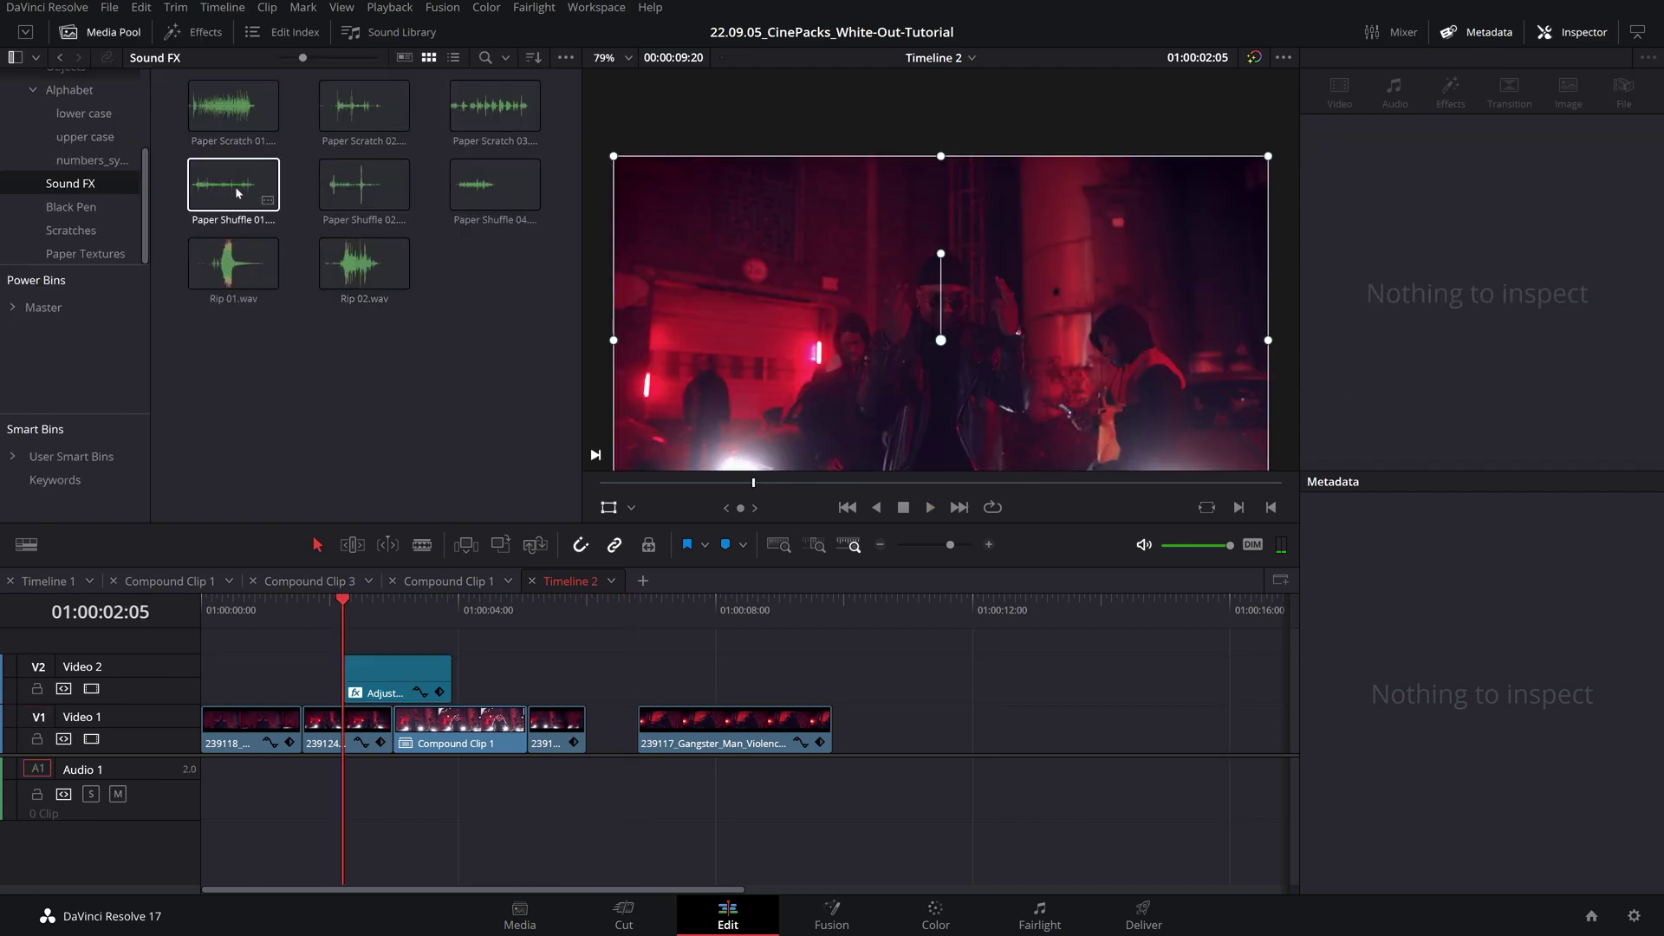
pyautogui.click(355, 267)
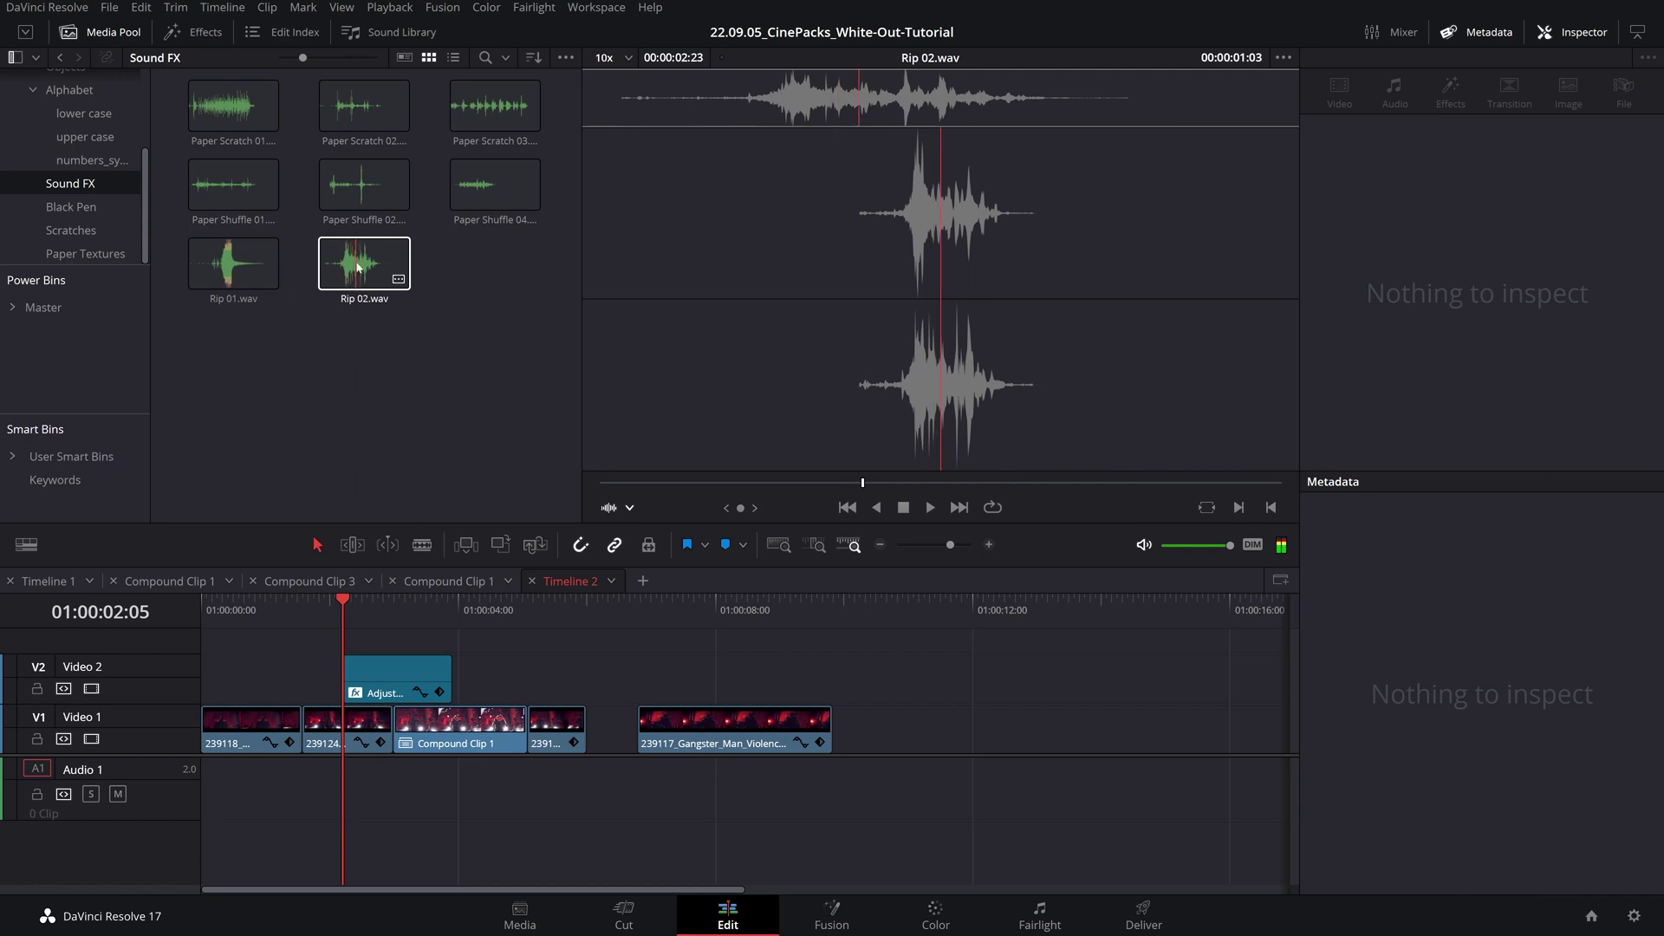
pyautogui.click(360, 278)
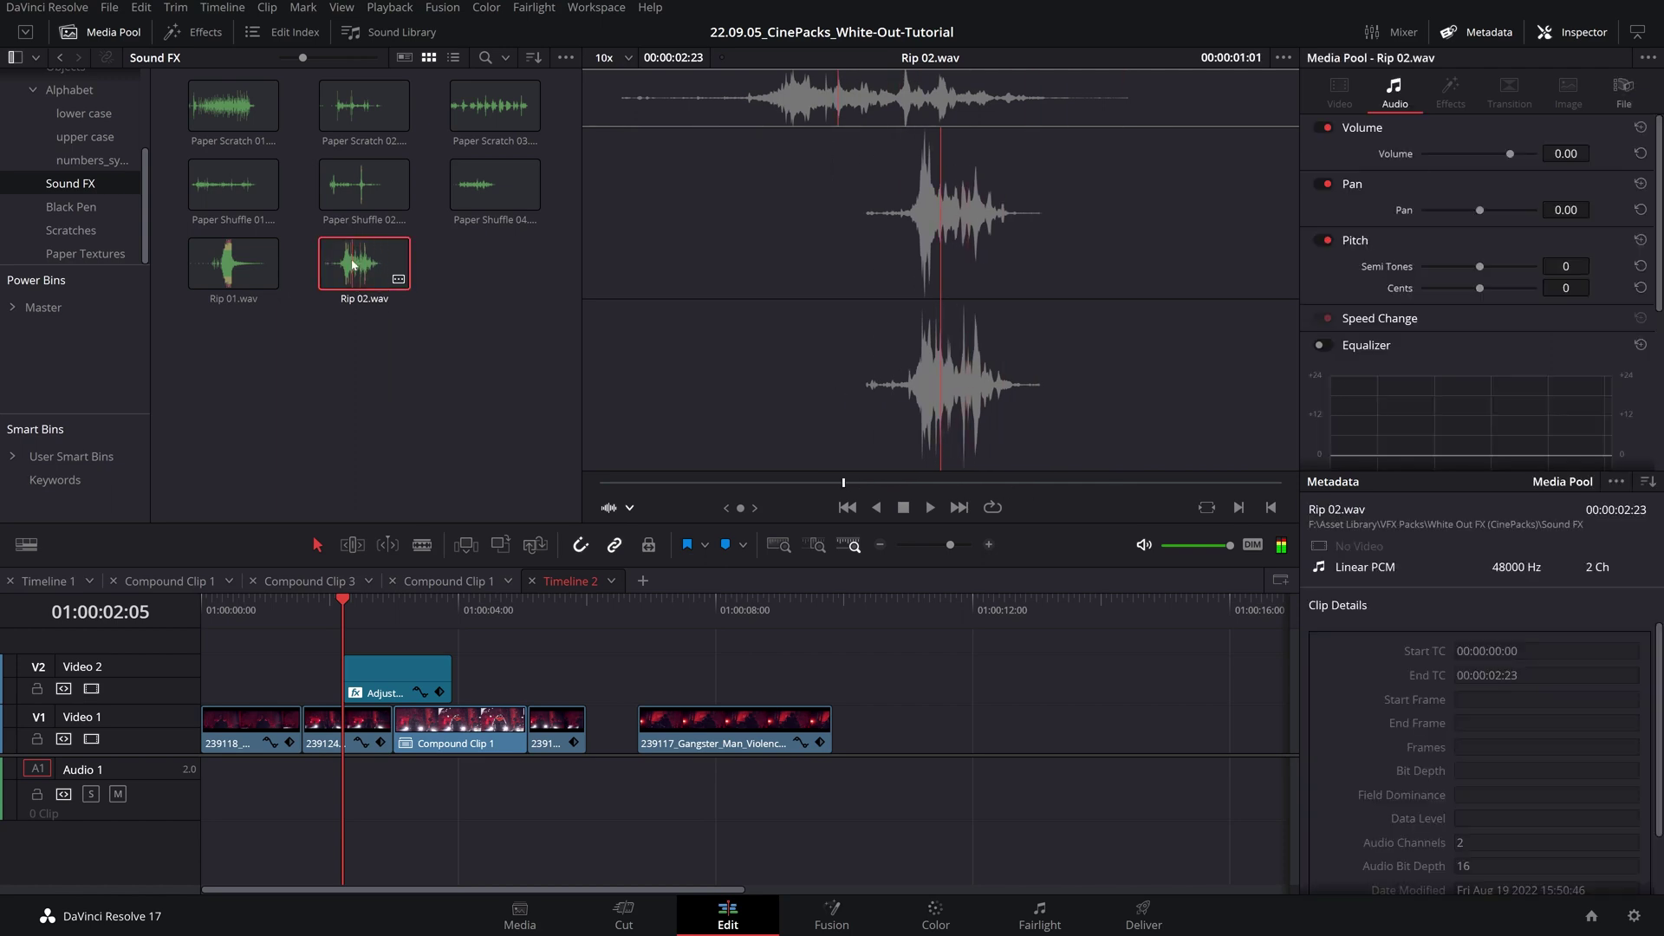
pyautogui.moveTo(362, 274); pyautogui.dragTo(336, 774)
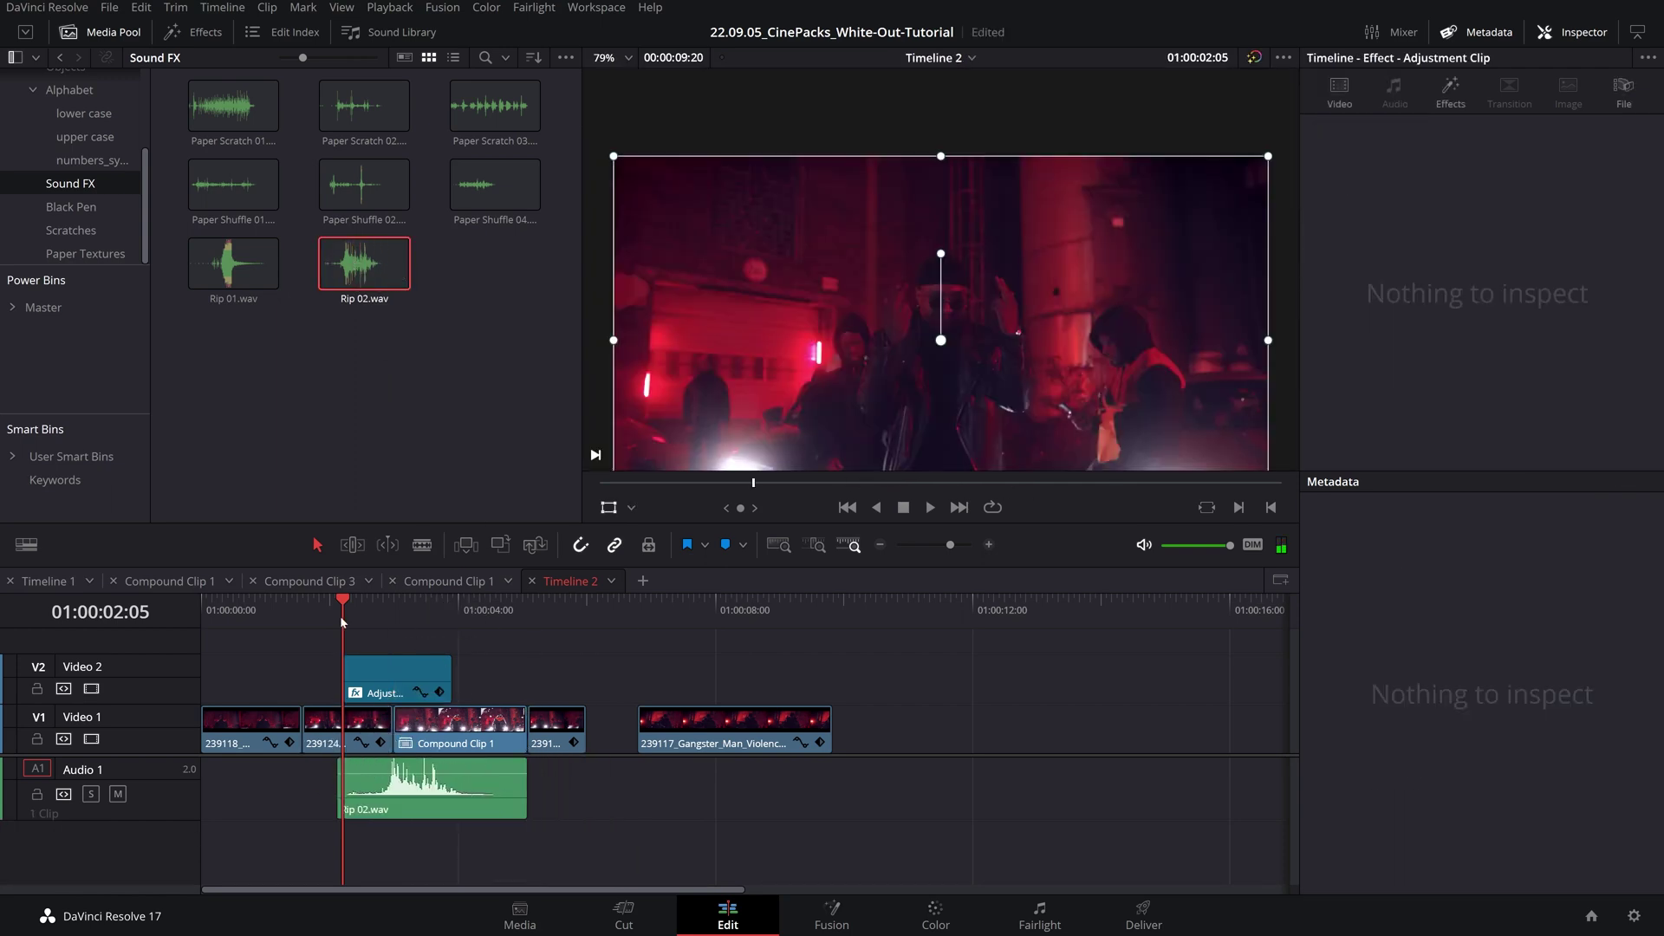
# - Play the timeline from 01:00:02:05 to check the rip sound against the glowing freeze-frame transition
pyautogui.press('space')
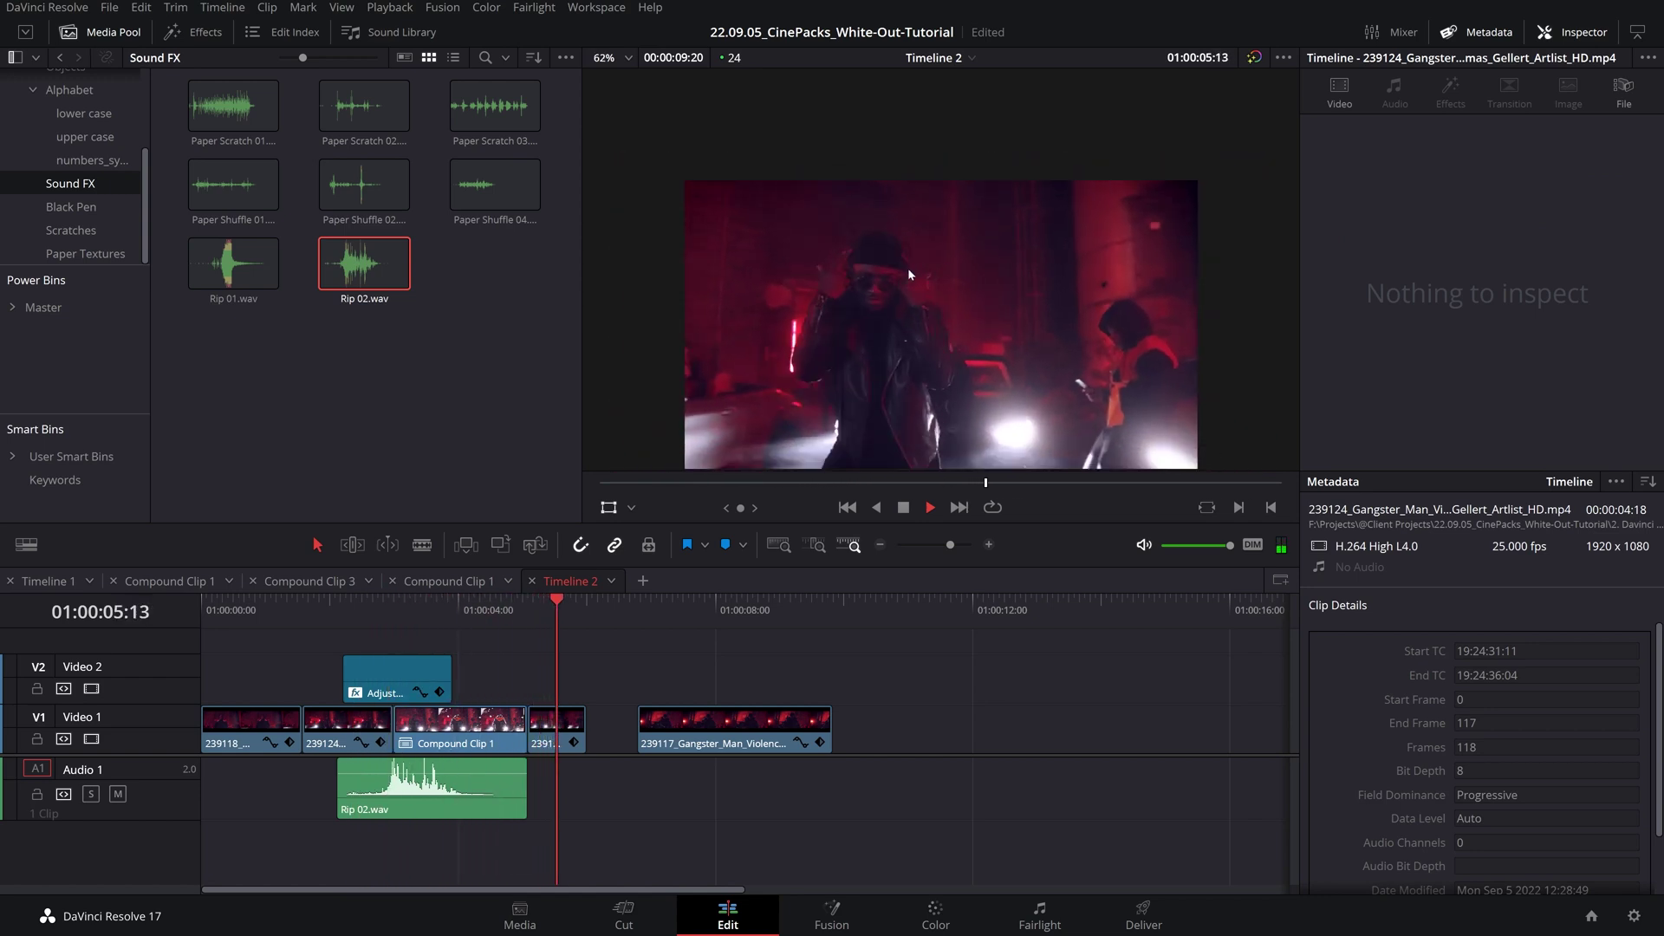
pyautogui.press('space')
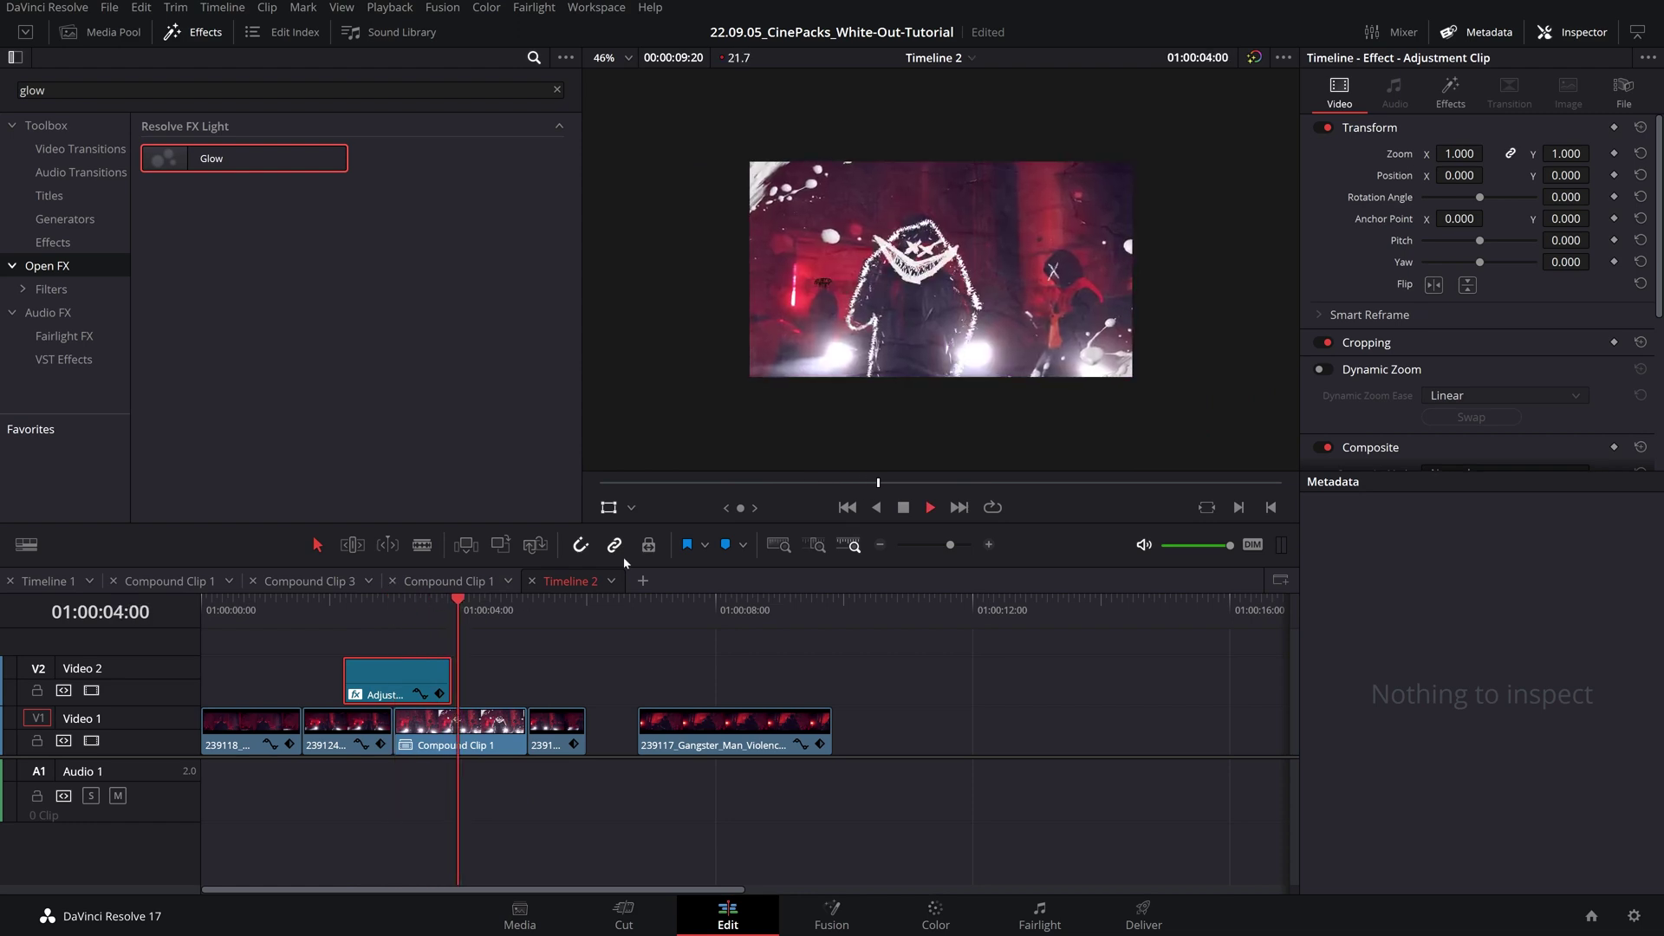
pyautogui.press('space')
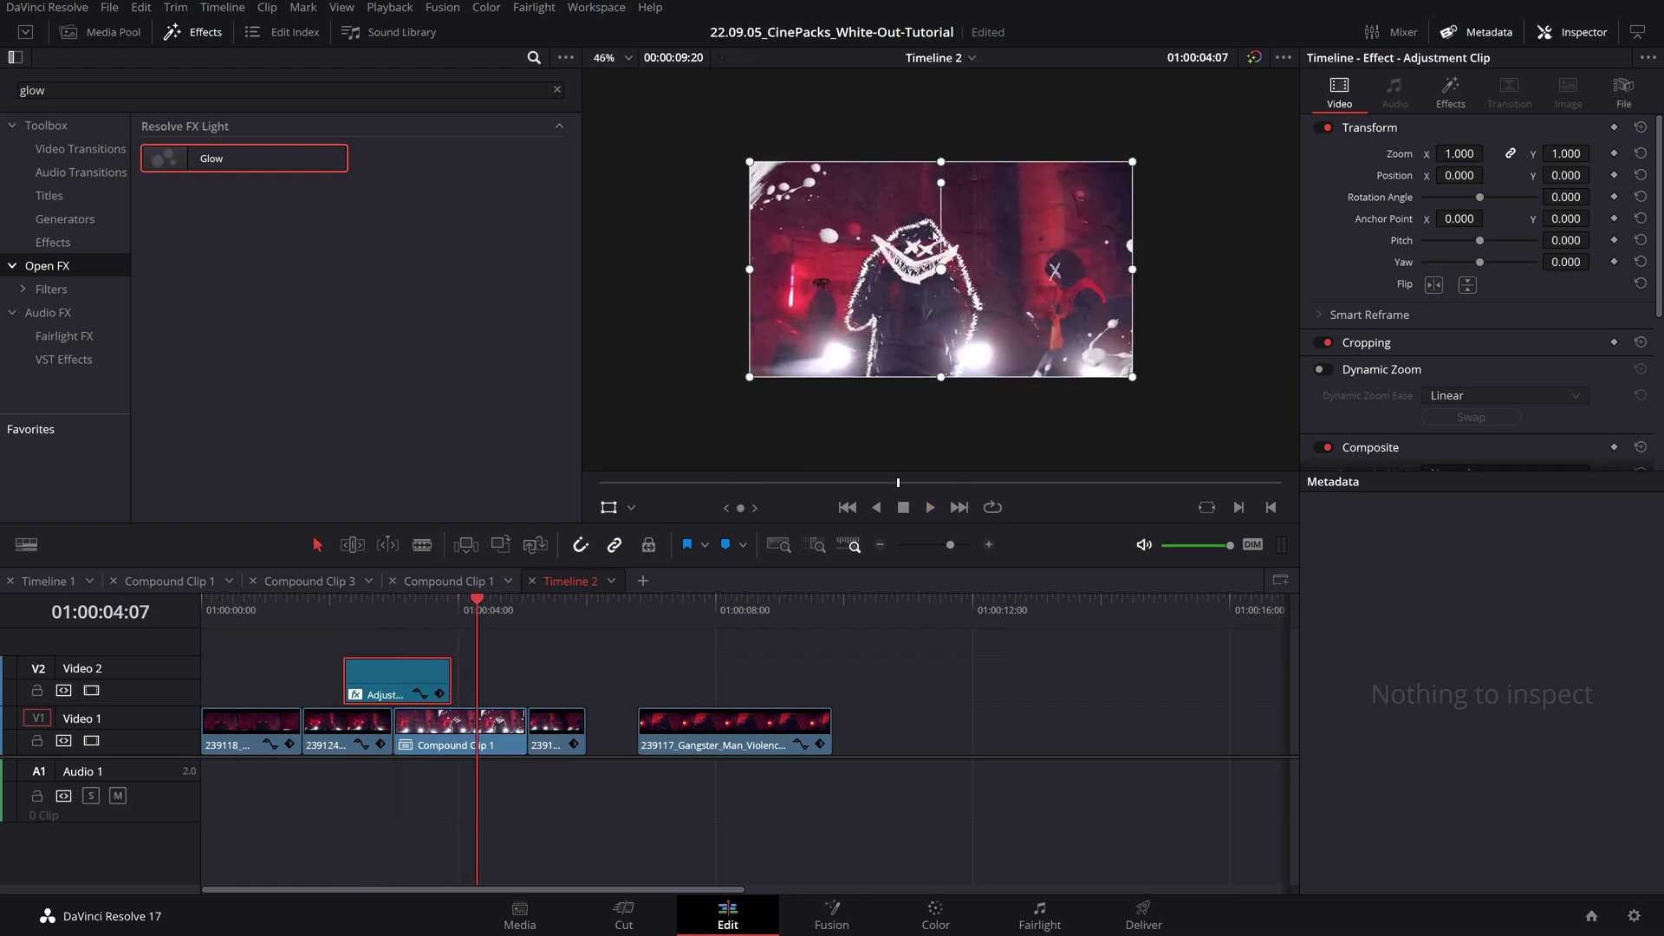
# - Open Compound Clip 1 and bring up Scary Face_03.mov for colour grading on a frame where the face is fully drawn
pyautogui.click(480, 728)
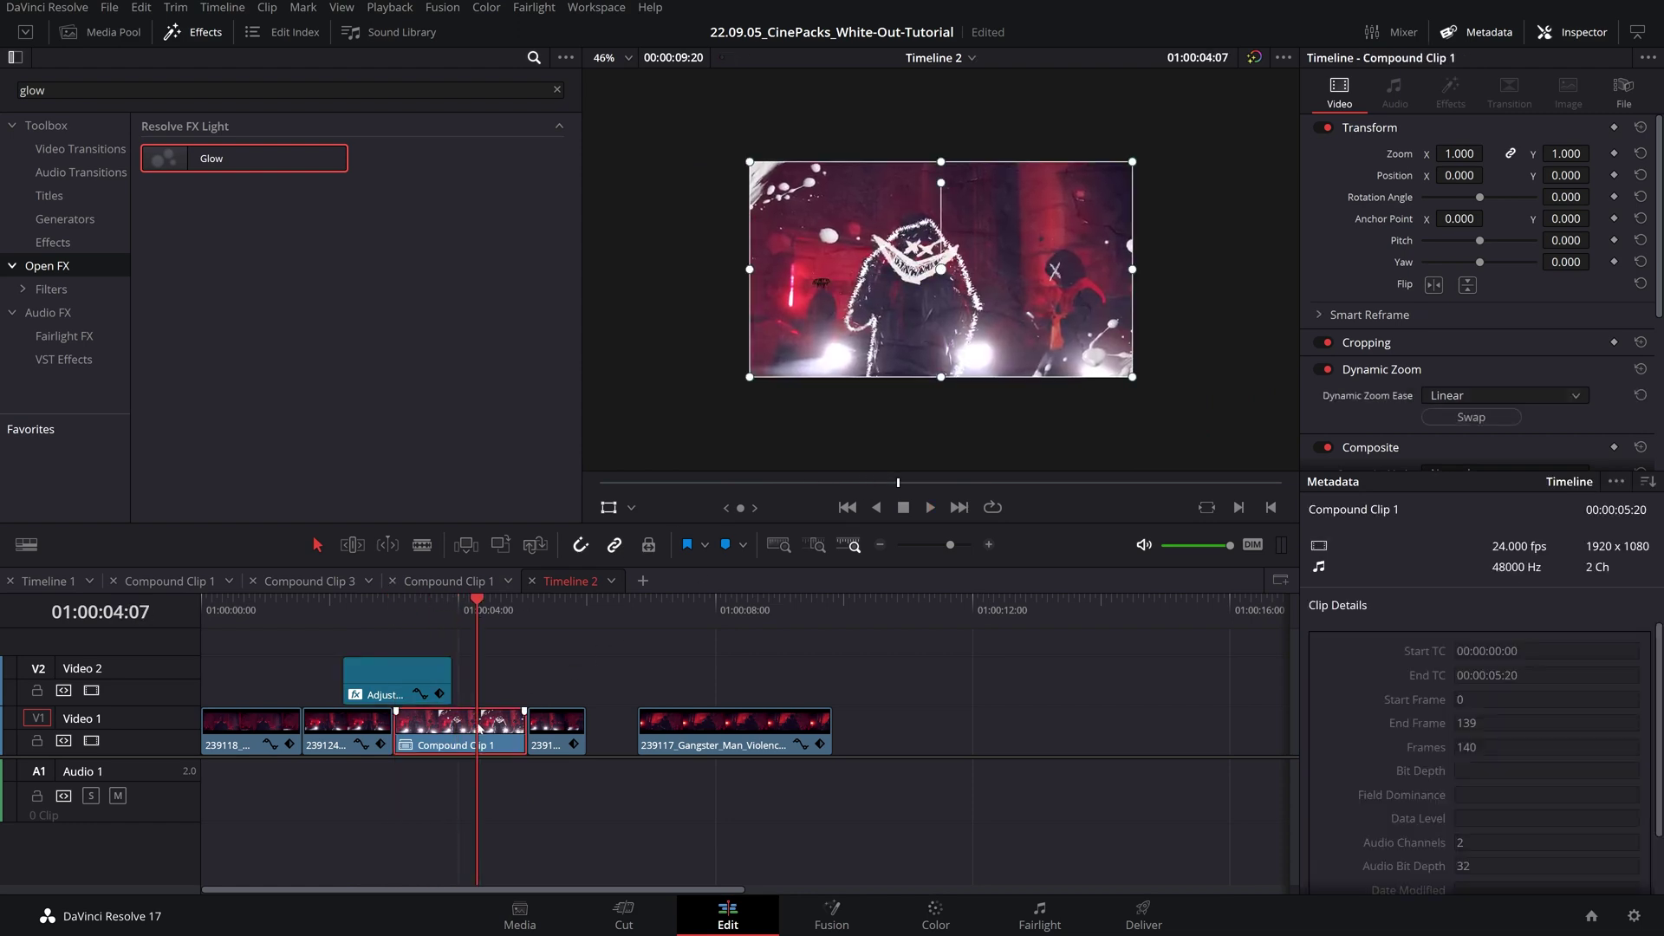
pyautogui.doubleClick(480, 728)
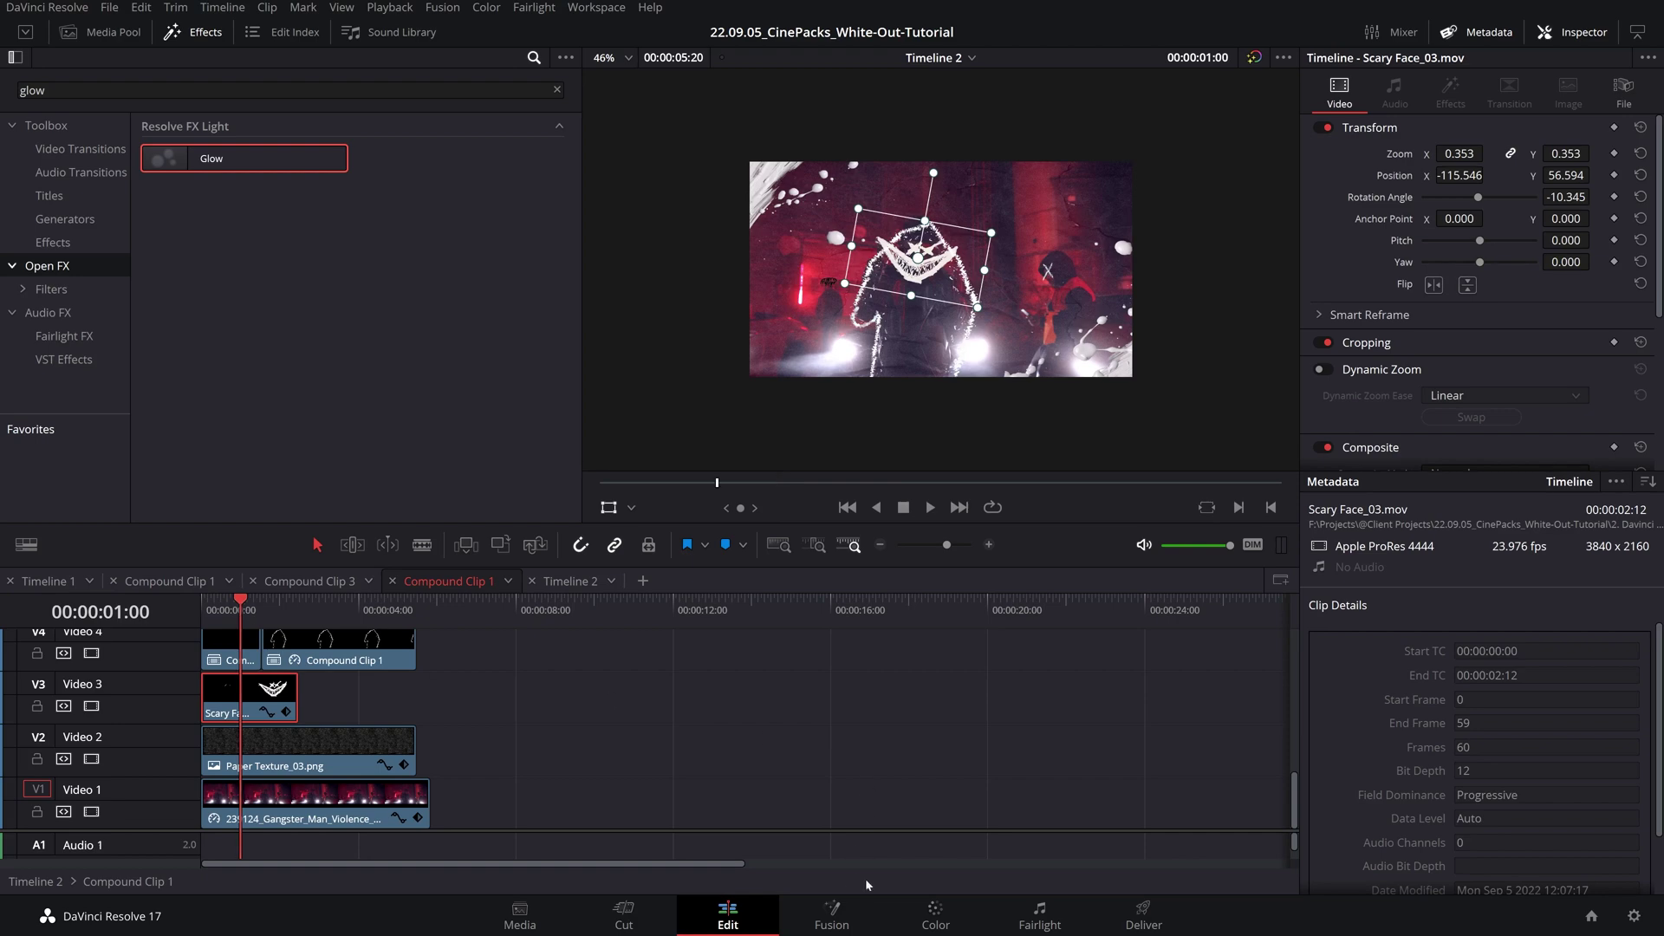
pyautogui.click(936, 911)
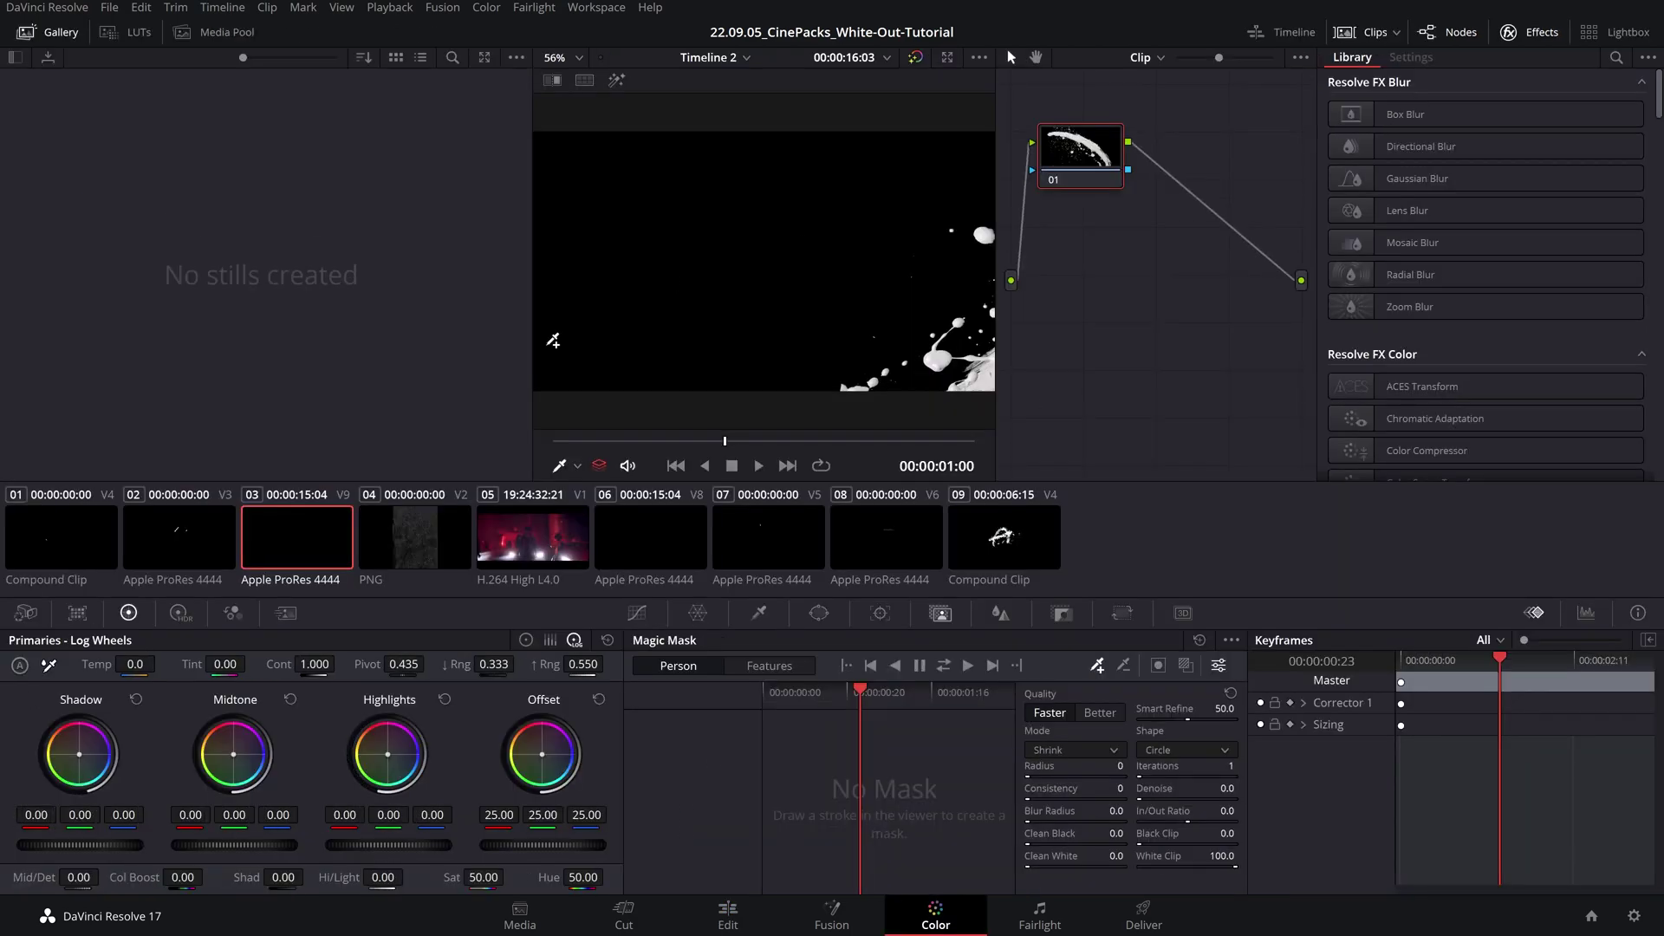
pyautogui.click(140, 555)
pyautogui.press('space')
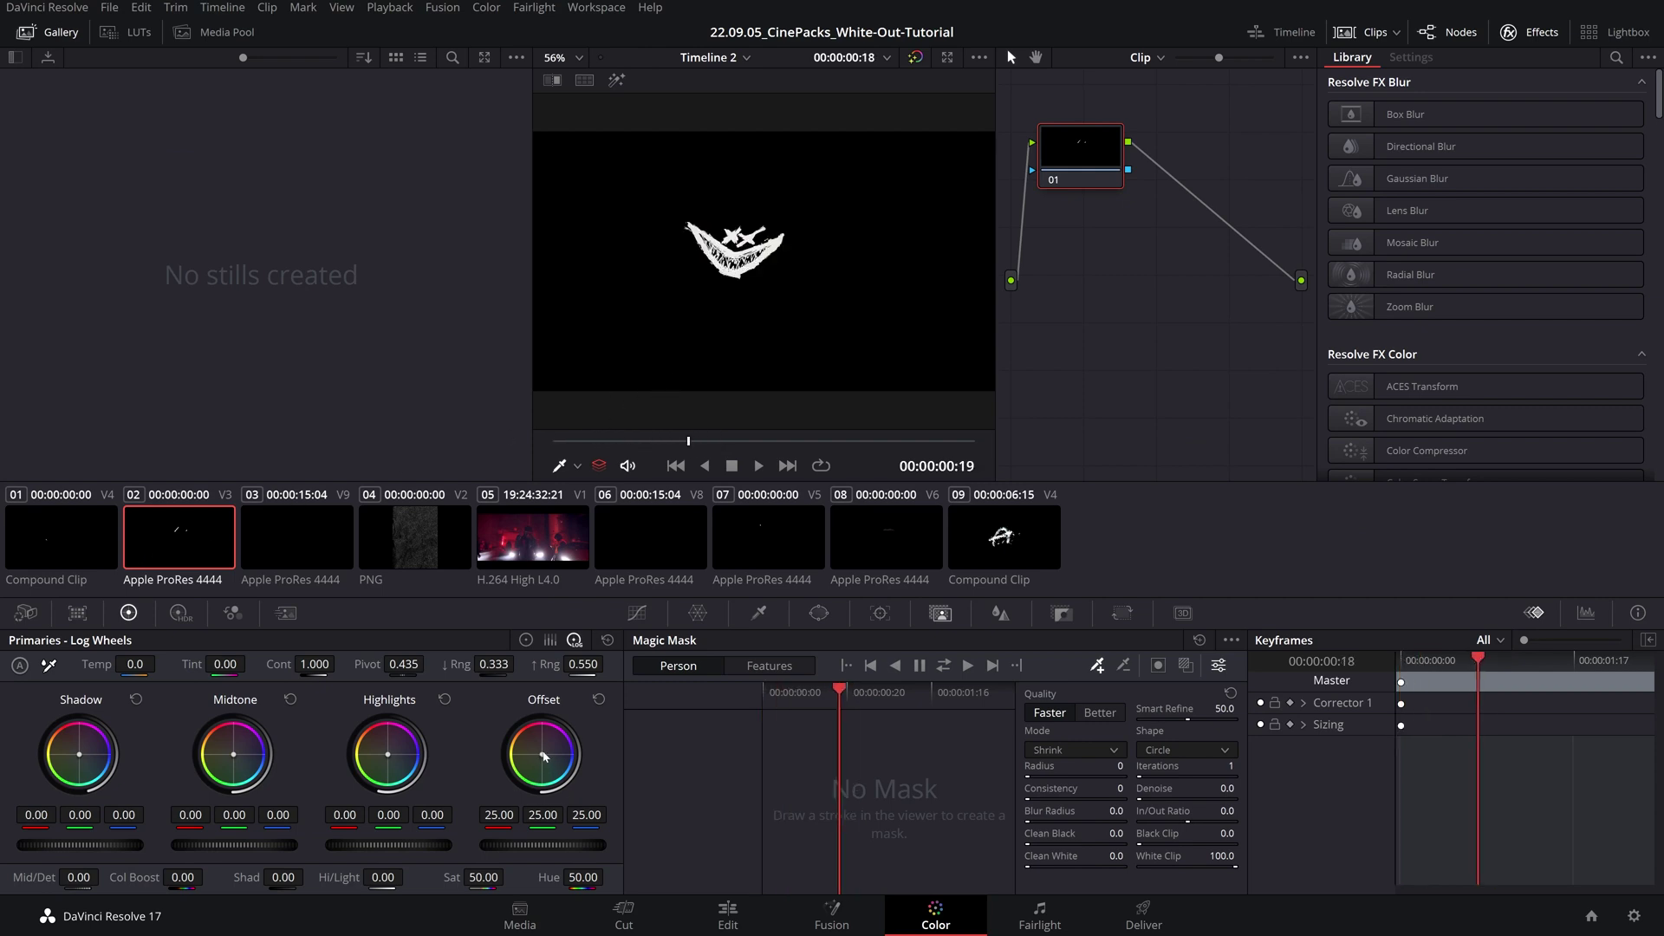
# - Grade the scary face red with Offset about 99.42, 9.51, 8.64, Shadow -0.27, contrast 0.552 and saturation 99.30
pyautogui.moveTo(545, 755); pyautogui.dragTo(534, 741)
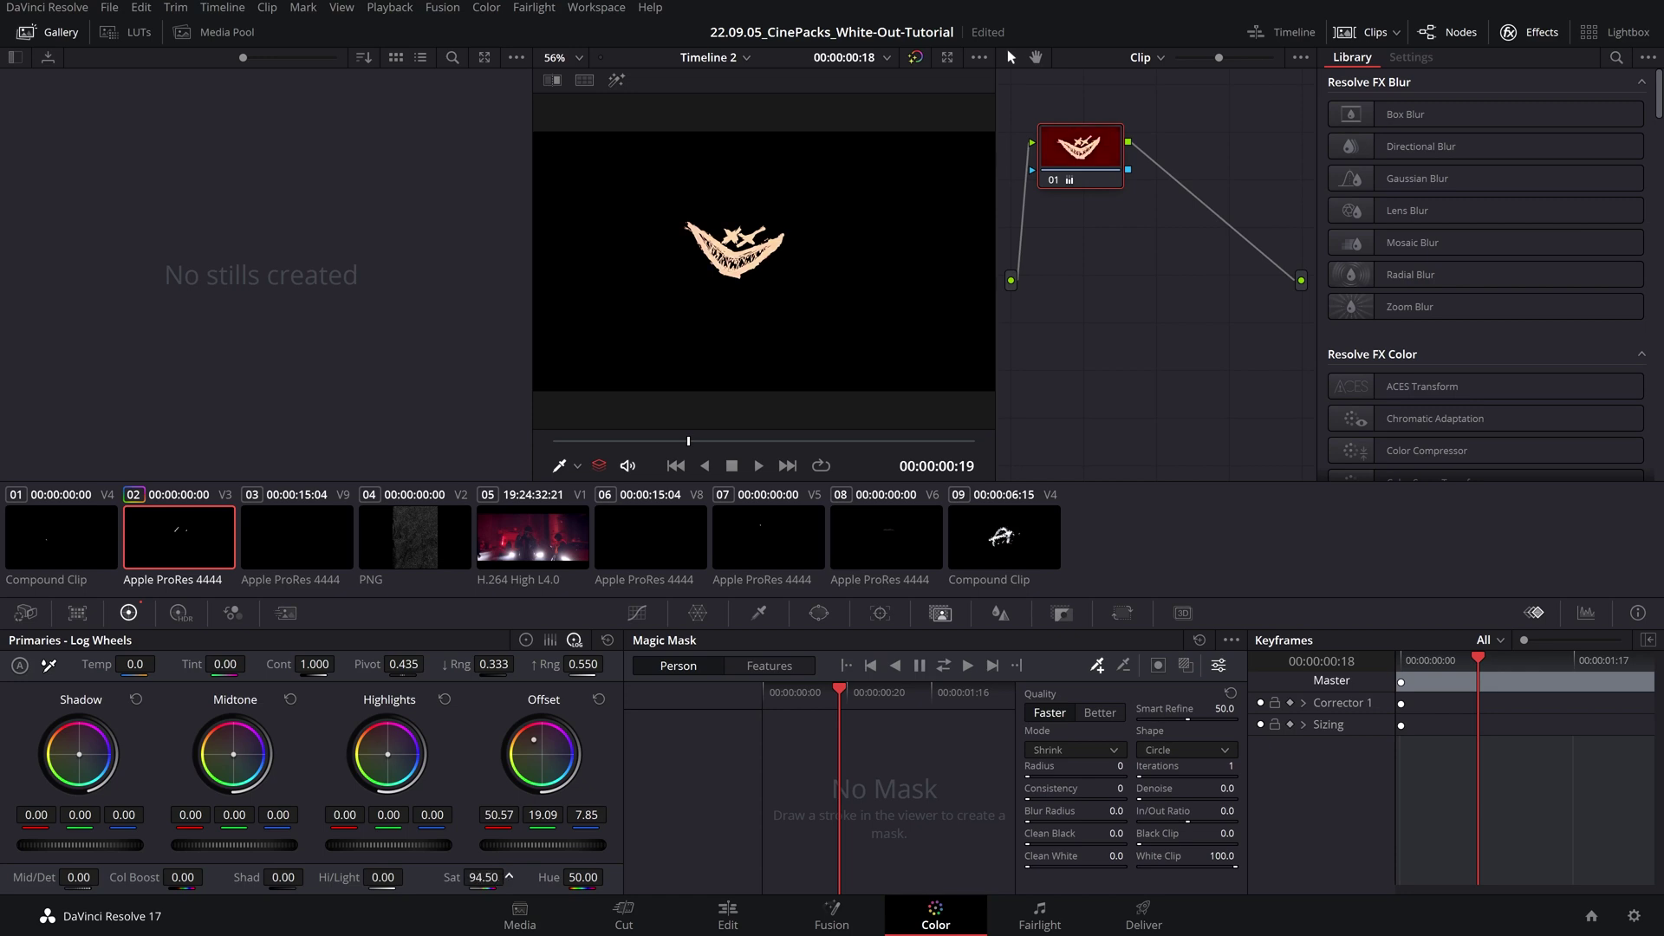
pyautogui.moveTo(567, 848); pyautogui.dragTo(572, 852)
pyautogui.moveTo(82, 847); pyautogui.dragTo(77, 847)
pyautogui.moveTo(314, 665); pyautogui.dragTo(277, 664)
pyautogui.moveTo(534, 741); pyautogui.dragTo(534, 723)
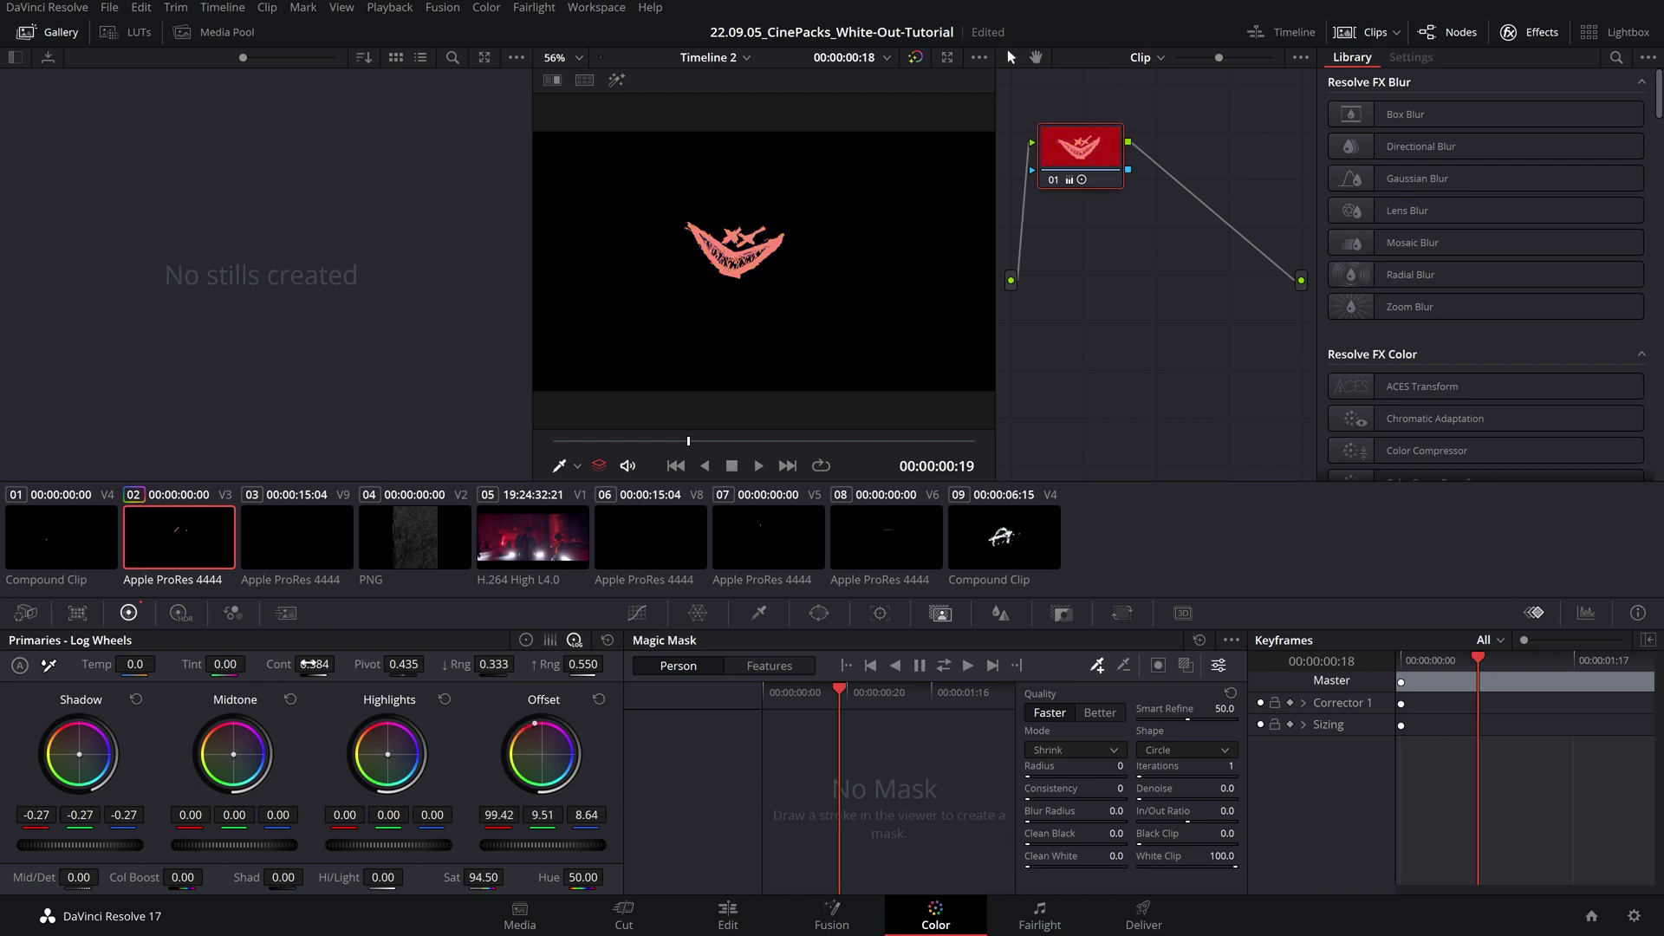
pyautogui.moveTo(314, 665); pyautogui.dragTo(357, 665)
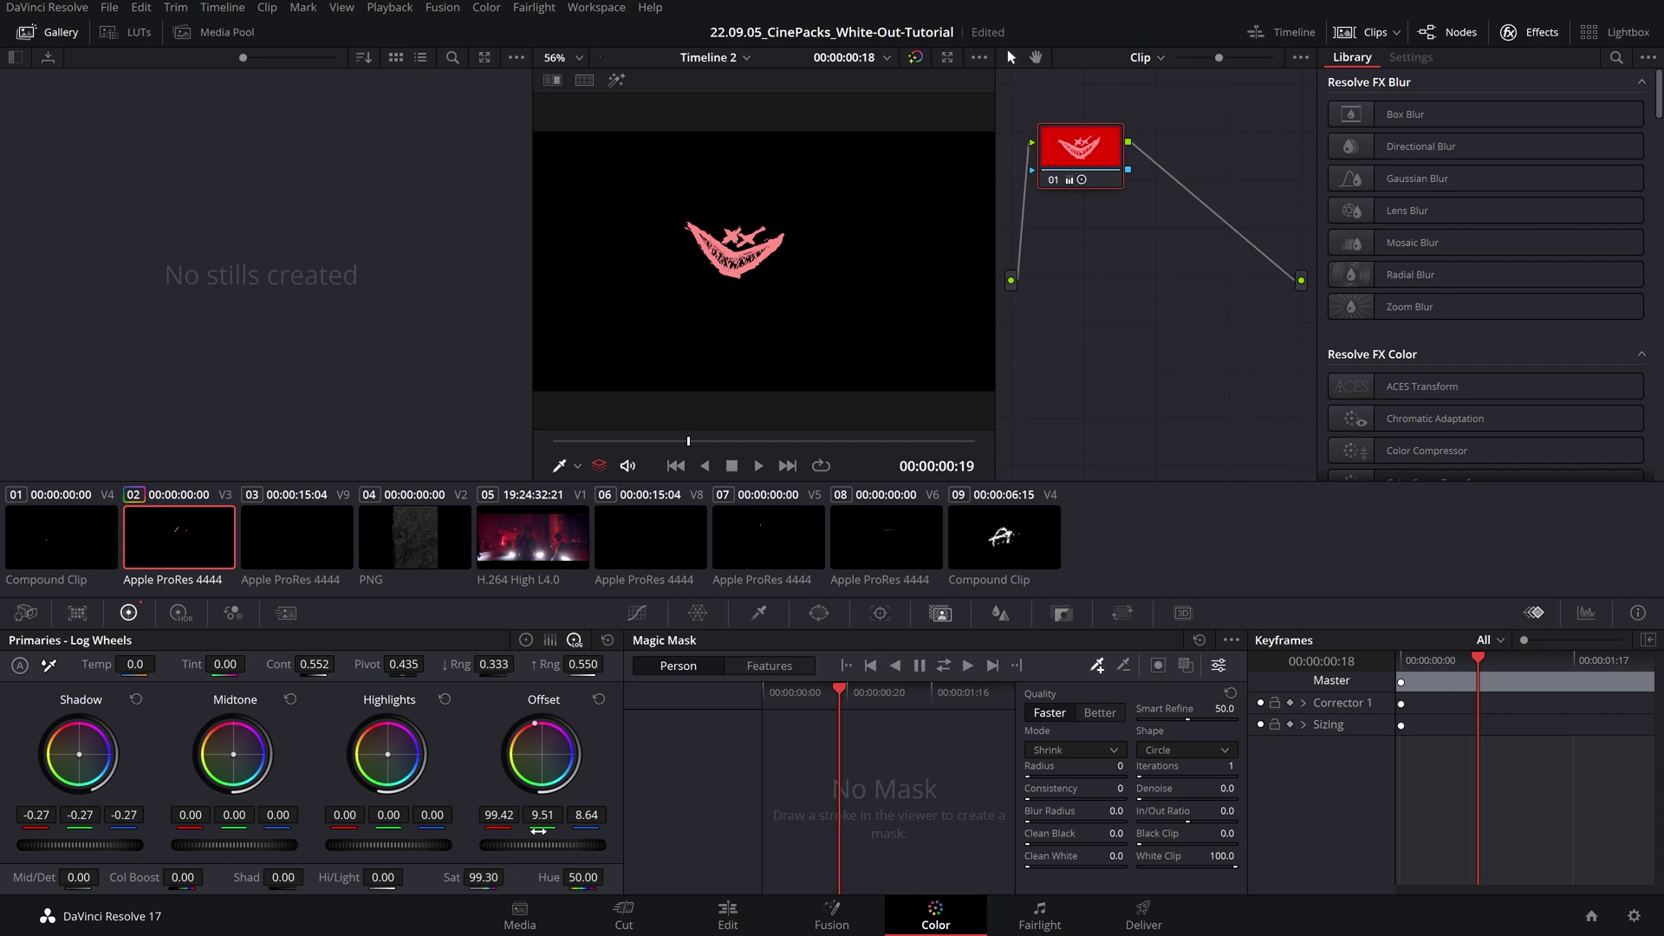
# - Refine the scary face's red by lowering the green offset below zero and setting the blue offset to 0
pyautogui.moveTo(543, 815); pyautogui.dragTo(530, 815)
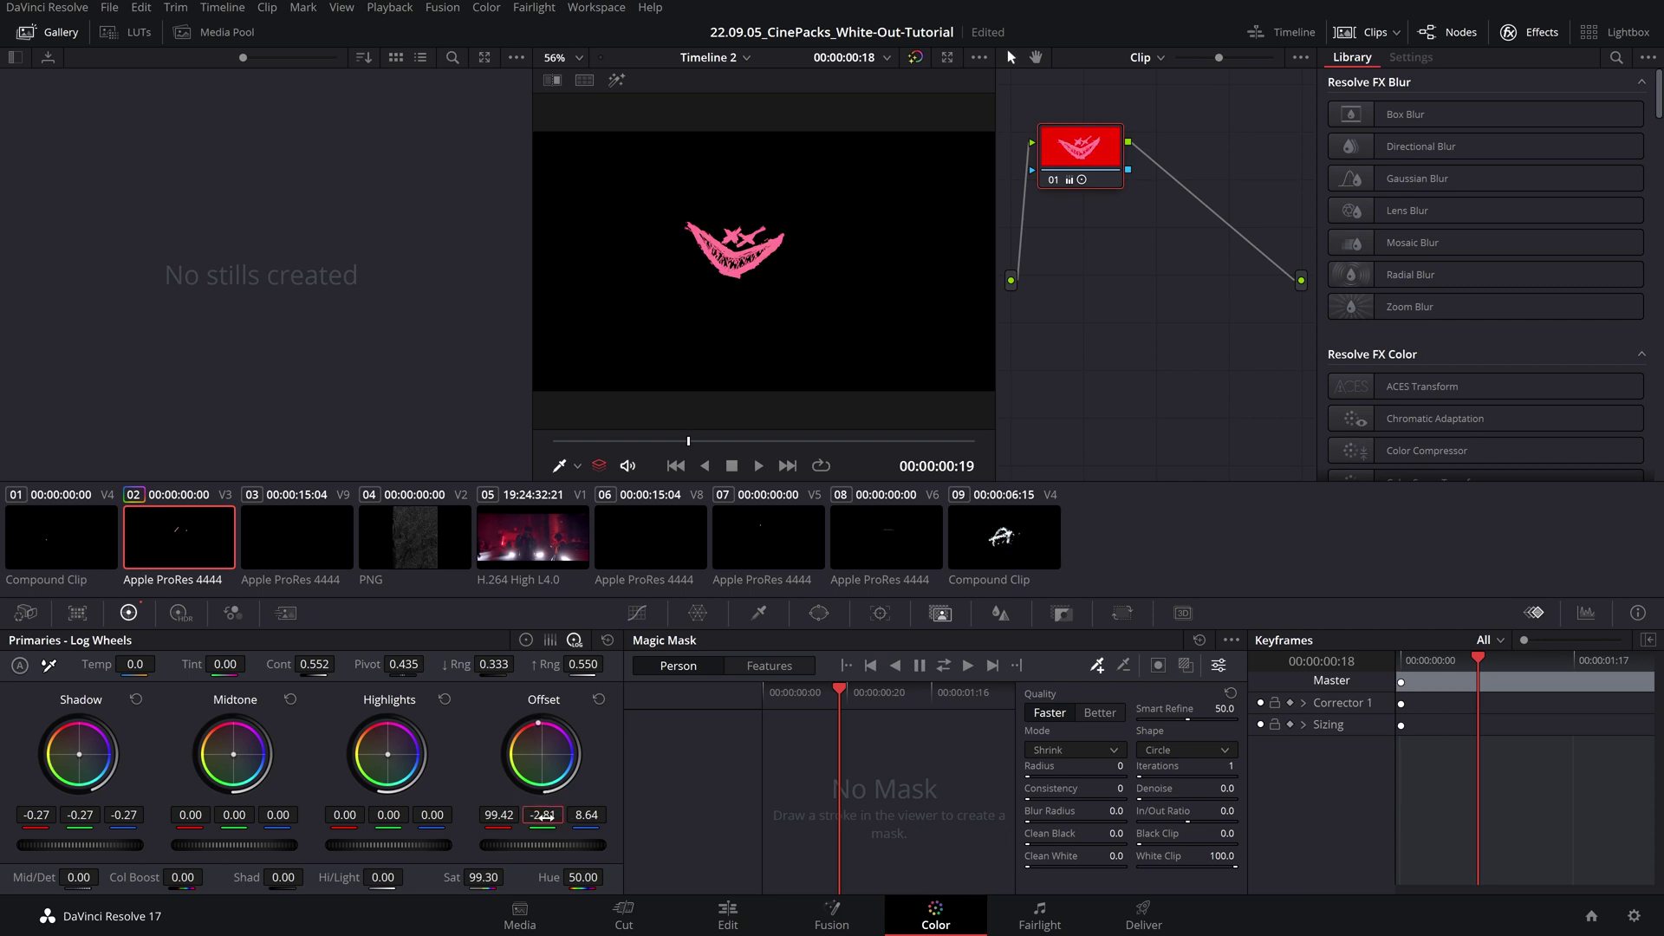
pyautogui.press('Tab')
pyautogui.write('0')
pyautogui.press('Return')
# - Return to editing and set the composite mode of Scary Face_03.mov to Difference
pyautogui.click(726, 915)
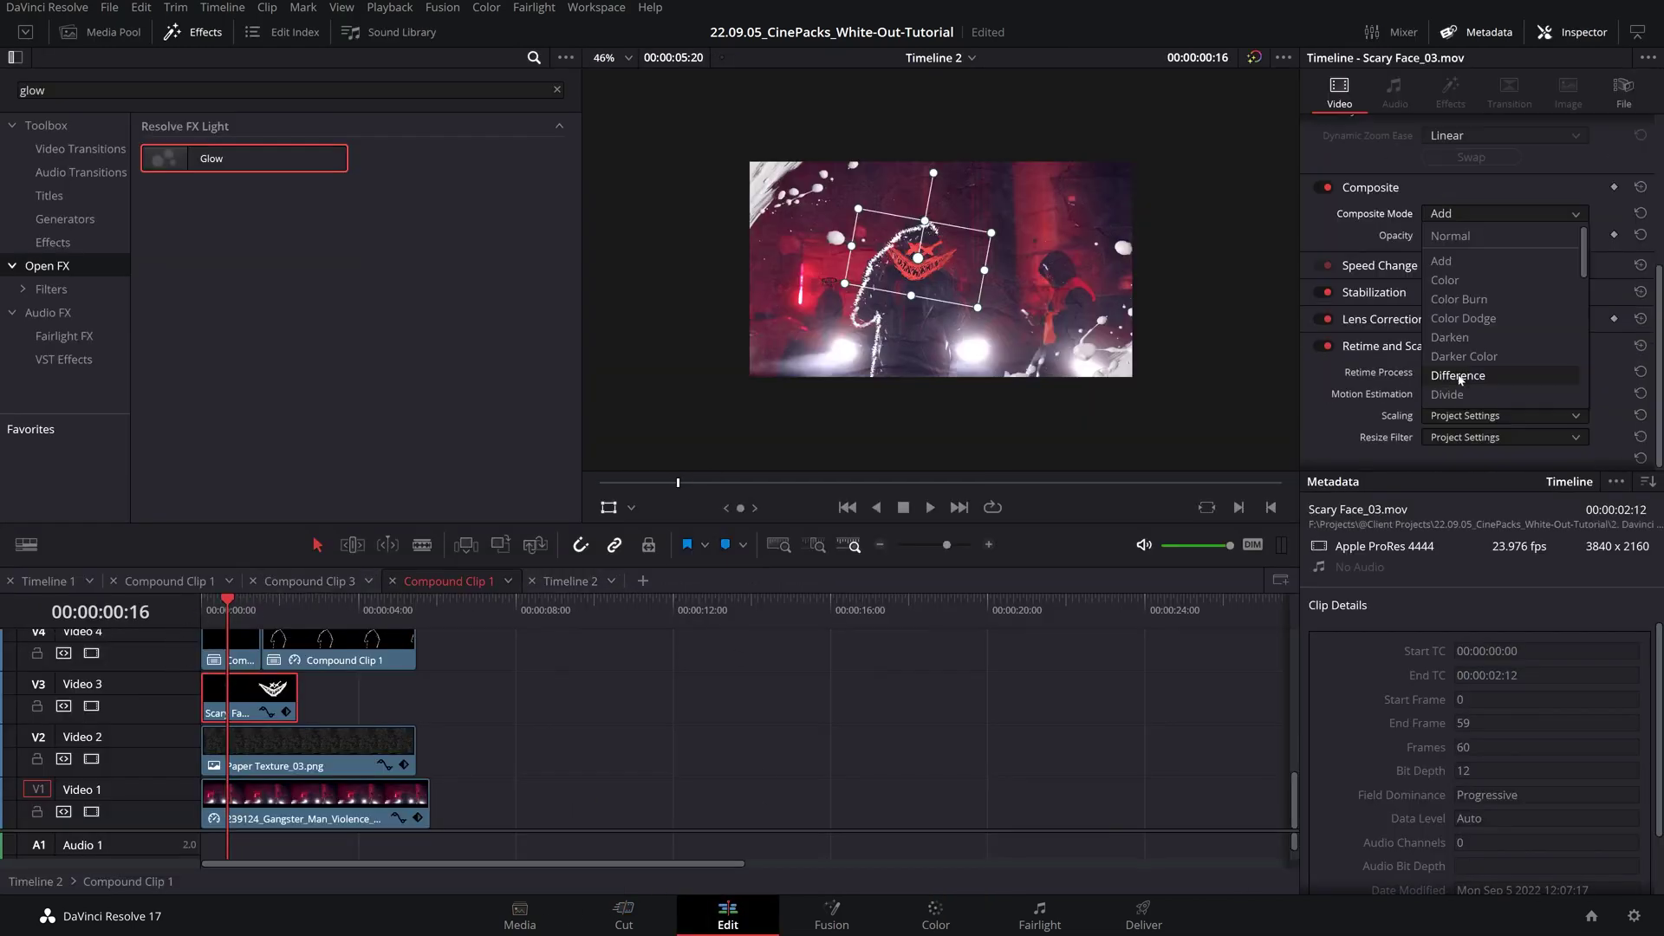
pyautogui.doubleClick(1471, 190)
pyautogui.click(1465, 240)
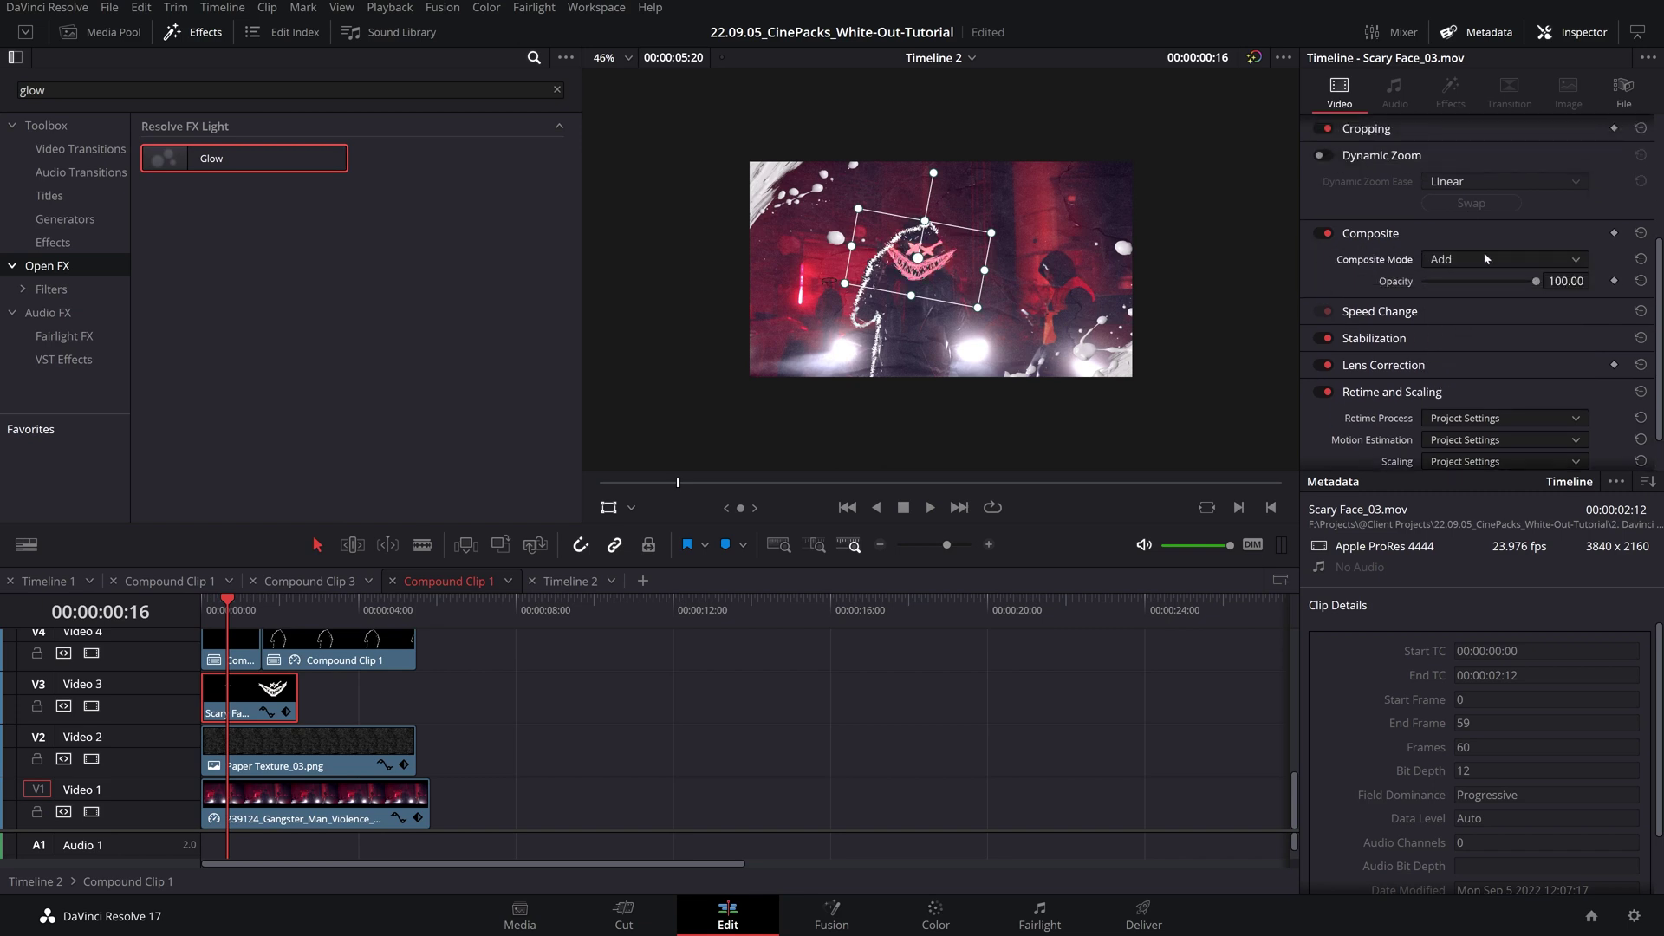
pyautogui.click(1504, 259)
pyautogui.click(1476, 423)
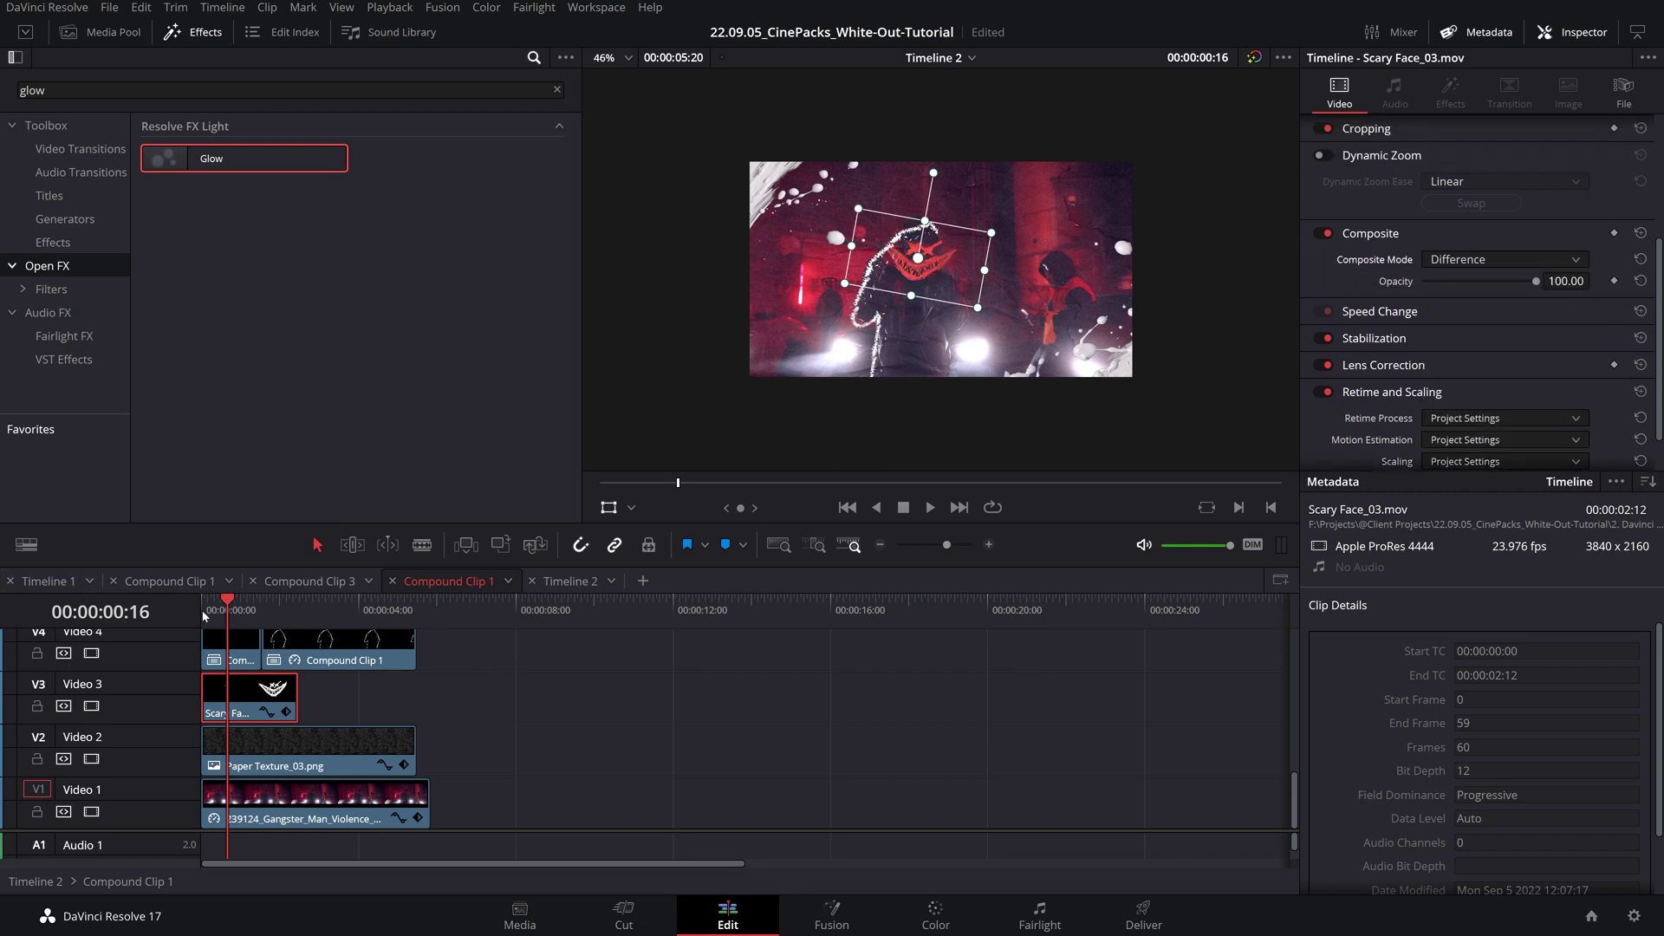
# - Play the compound clip from its start to check the recoloured face drawing over the hooded figure
pyautogui.press('j')
pyautogui.scroll(5, 934, 286)
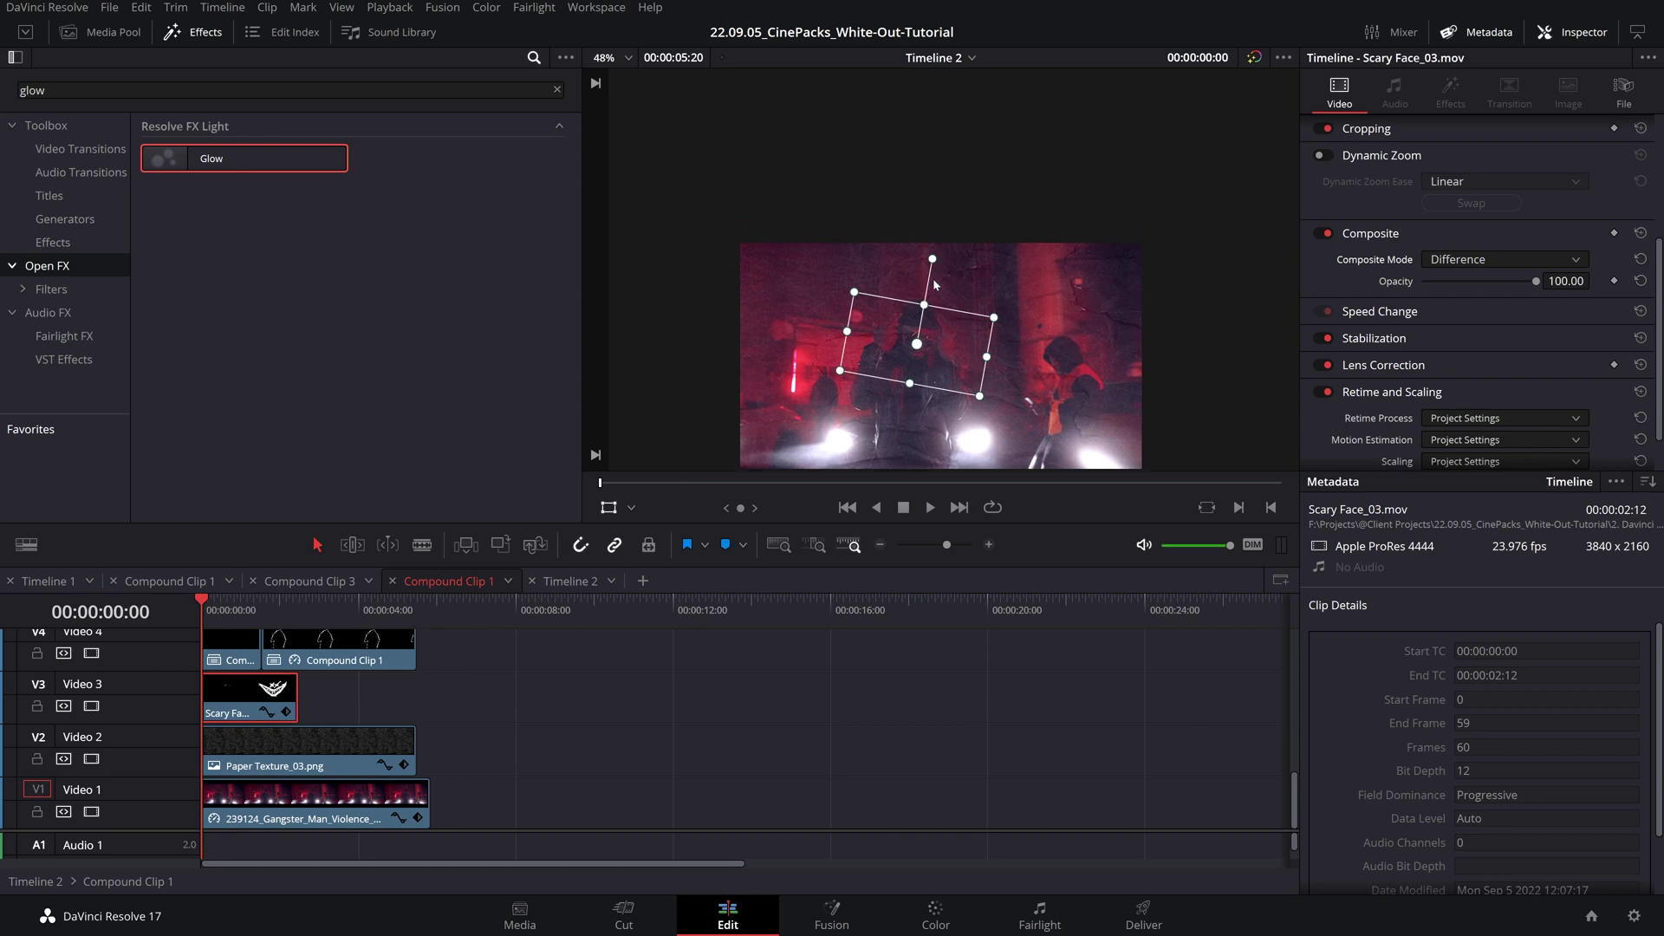
pyautogui.scroll(3, 910, 333)
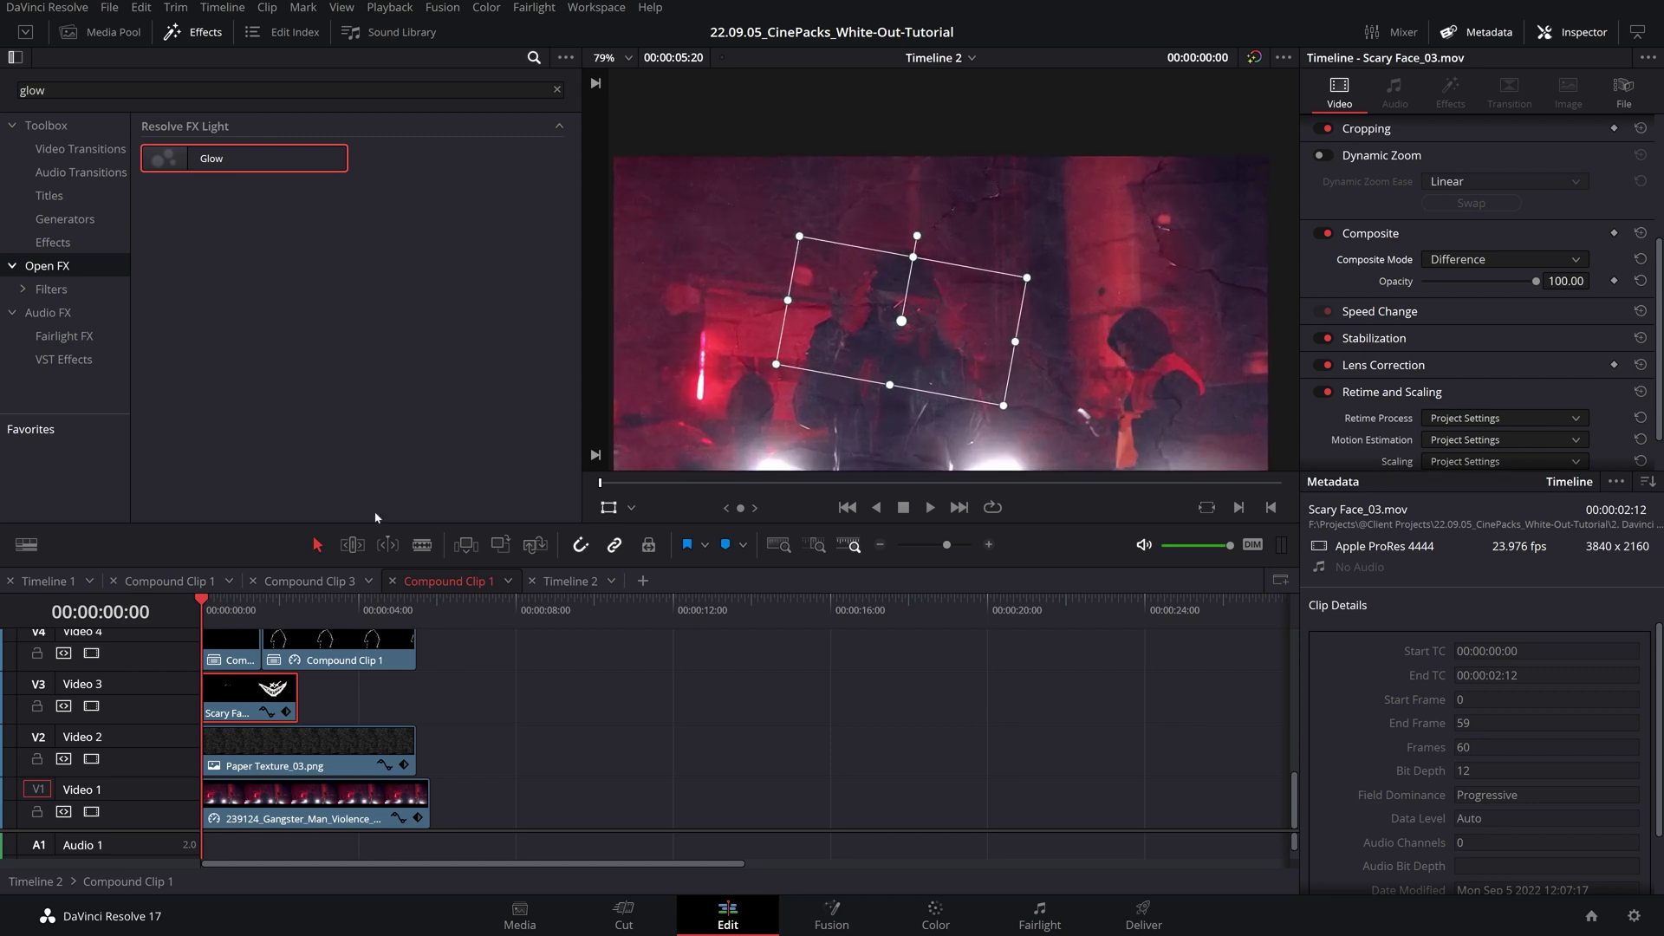
pyautogui.press('space')
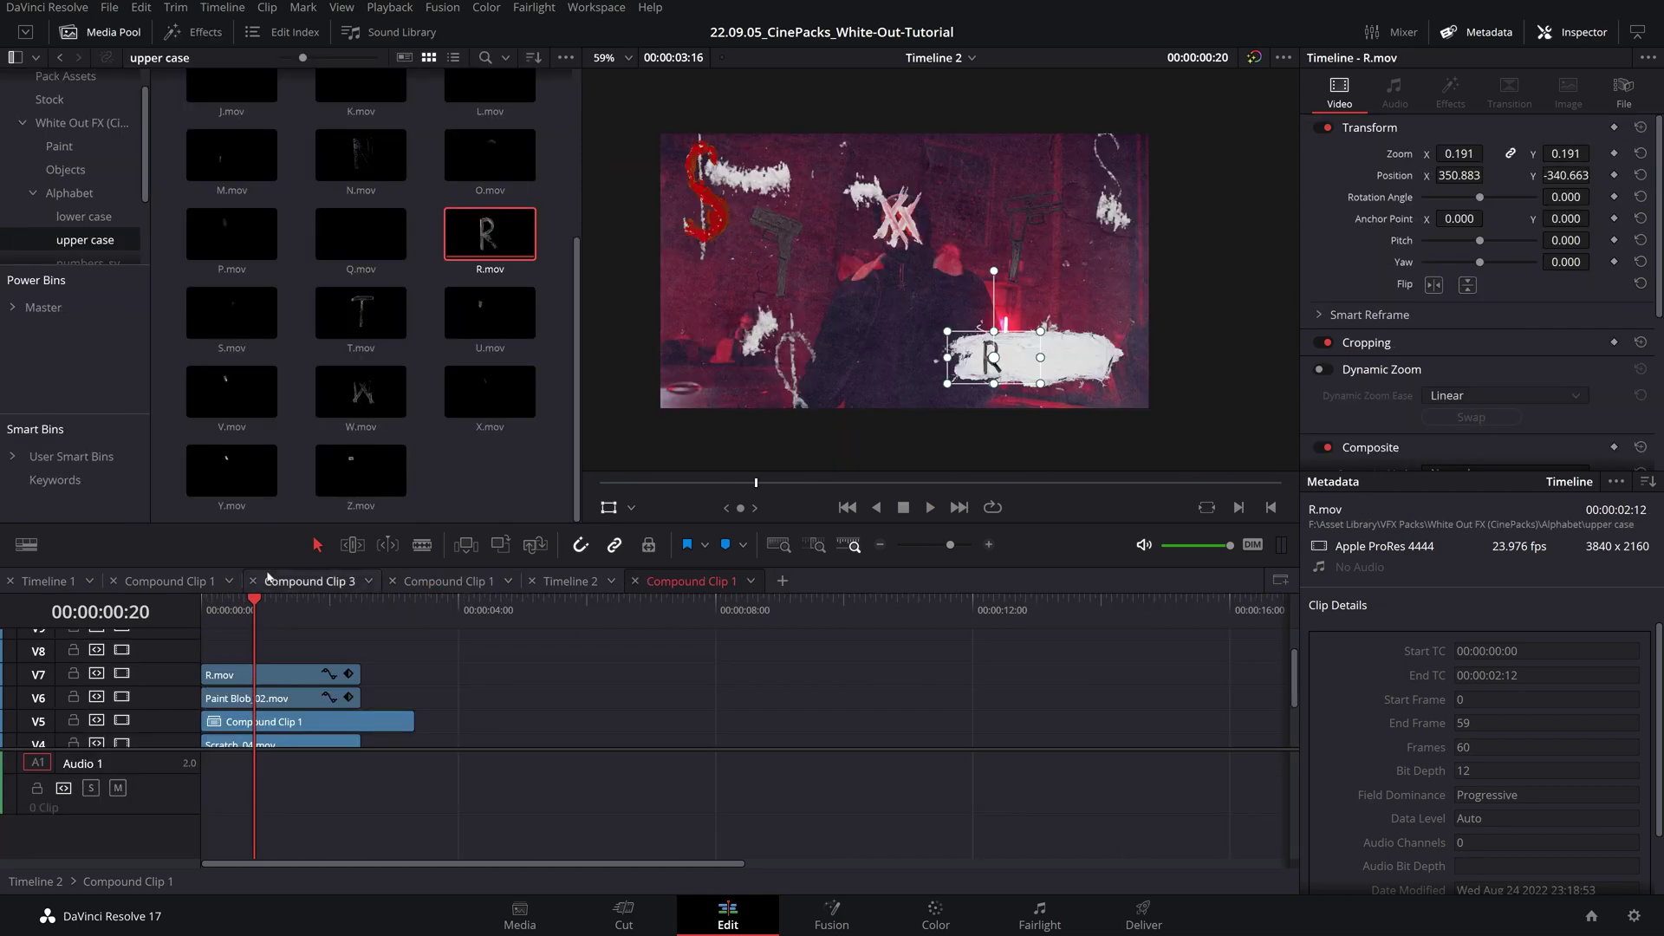
# - Add N.mov on Video 8 from the start, scale it to about 0.202 and place it at the right end of the white paint blob
pyautogui.click(257, 614)
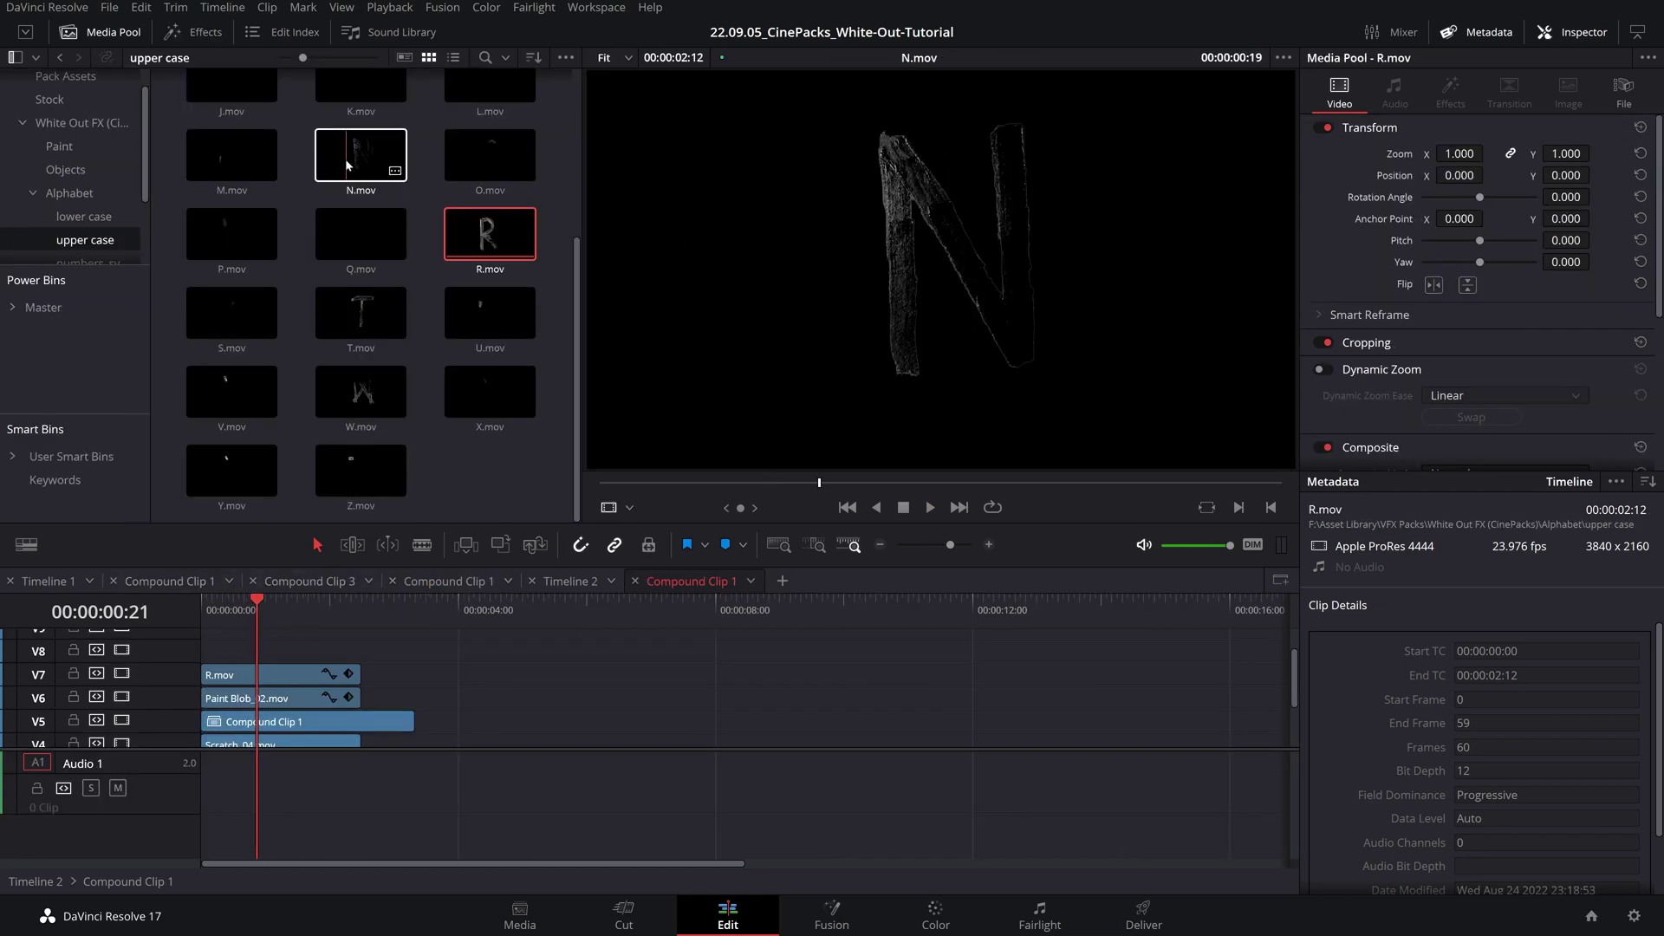
pyautogui.moveTo(349, 162); pyautogui.dragTo(213, 672)
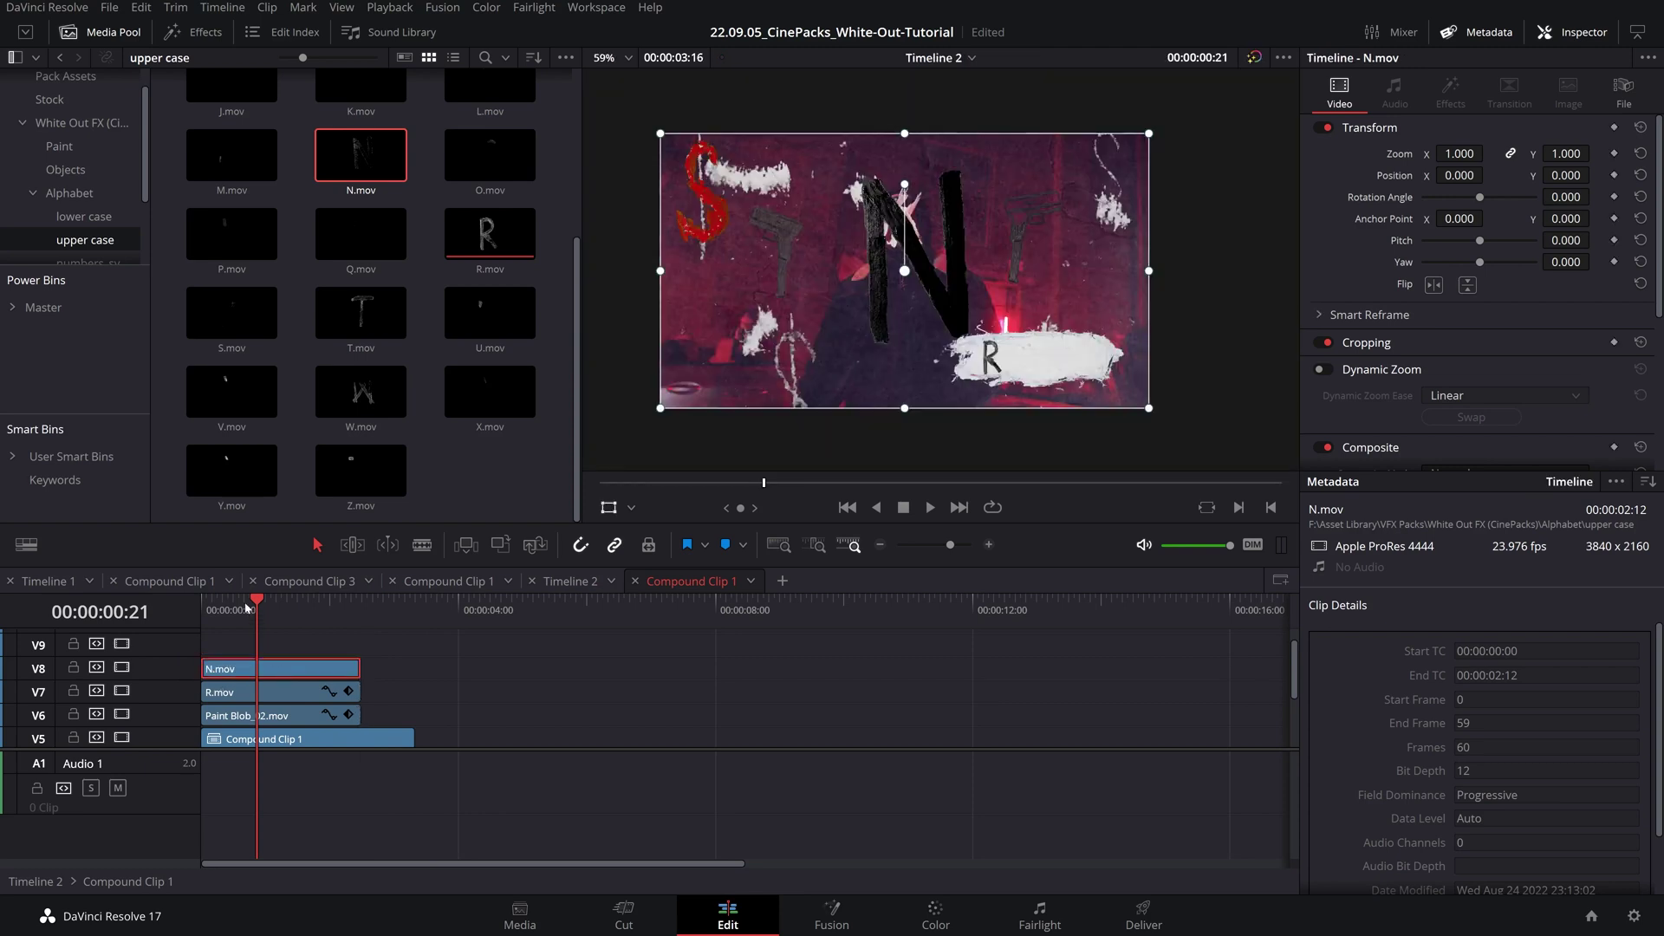
pyautogui.moveTo(660, 134); pyautogui.dragTo(844, 237)
pyautogui.moveTo(1087, 361); pyautogui.dragTo(1100, 377)
pyautogui.moveTo(1002, 332); pyautogui.dragTo(1092, 362)
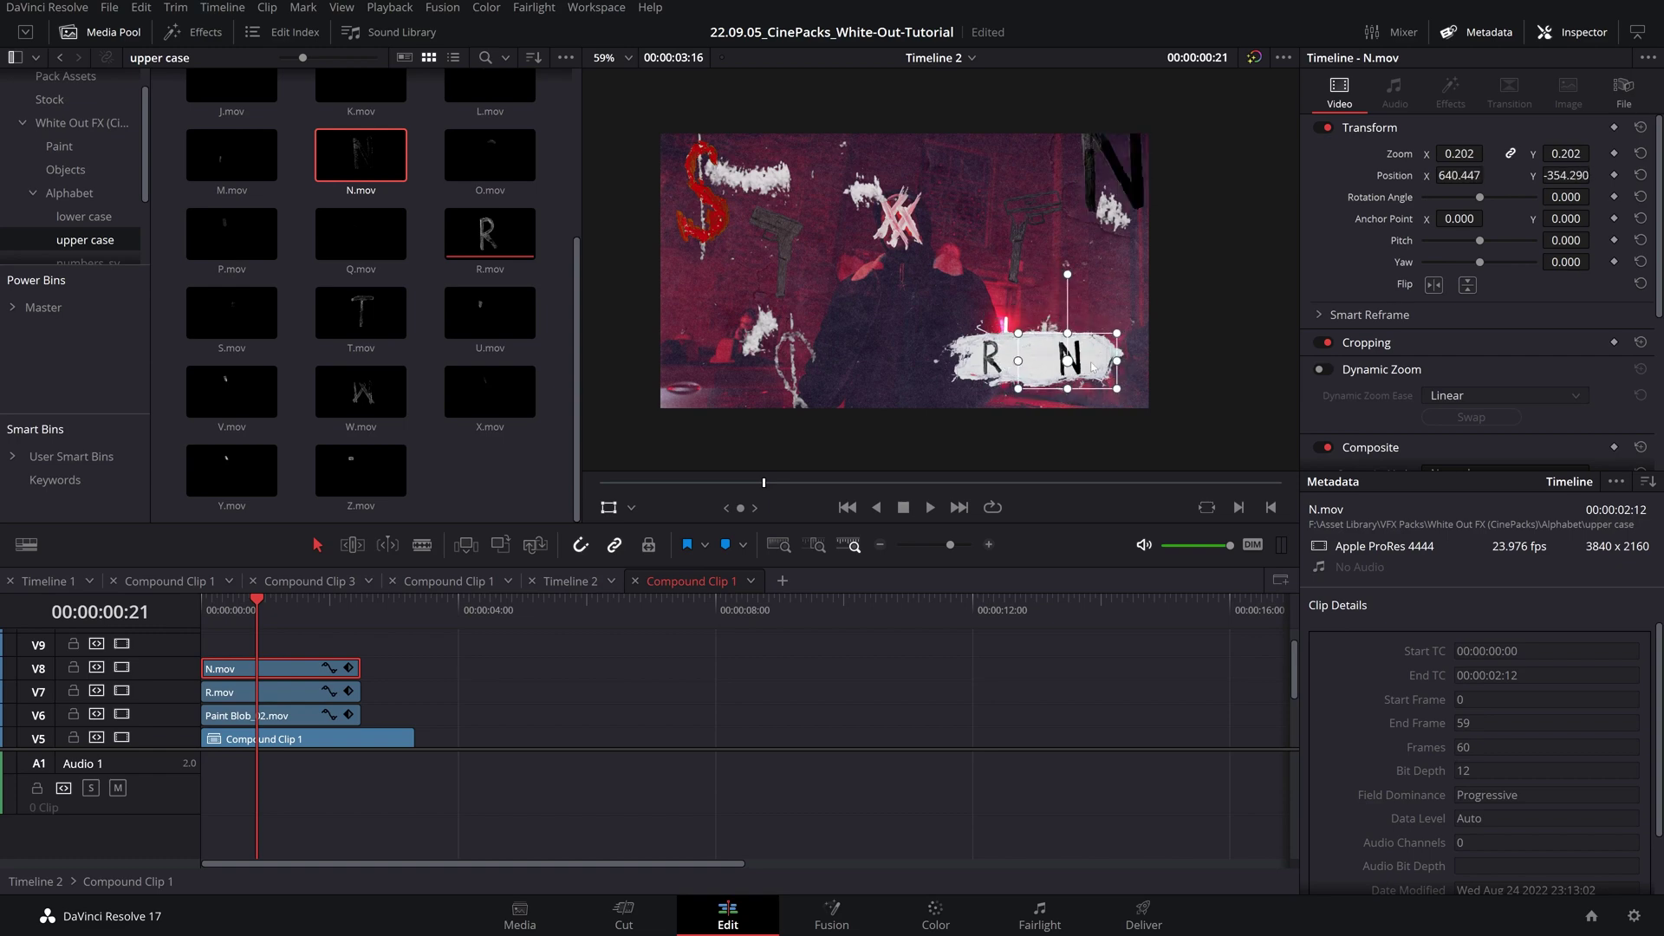
# - Add U.mov on Video 9 from the start, shrink it to match and place it between R and N to spell RUN
pyautogui.scroll(3, 364, 390)
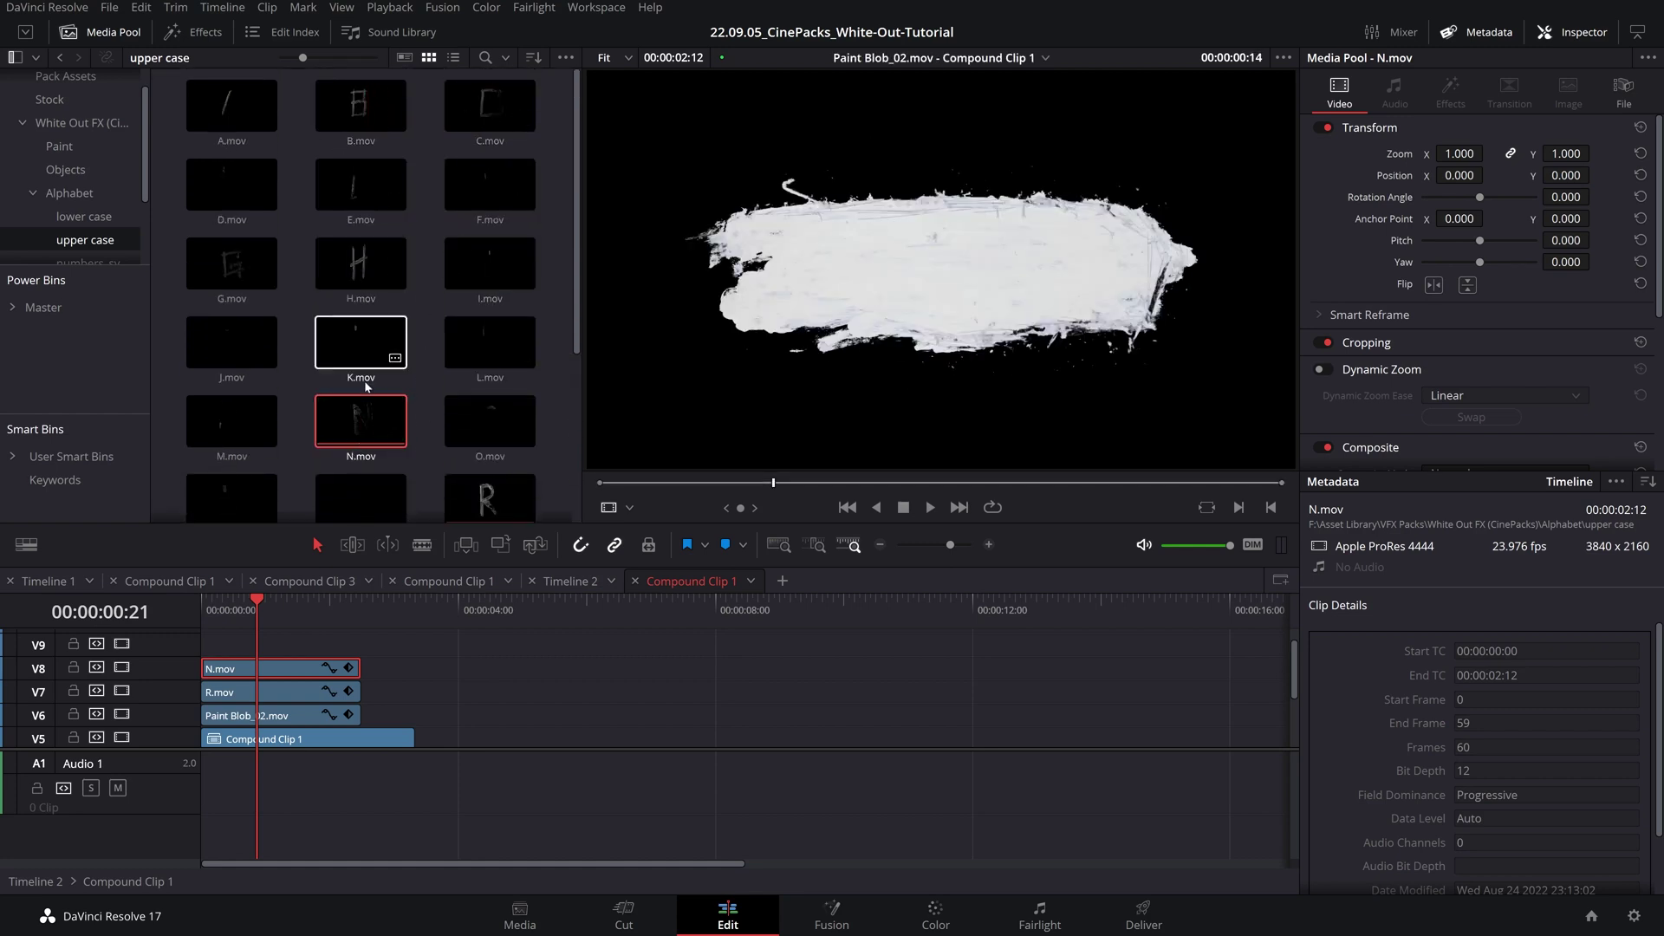
pyautogui.scroll(-3, 364, 383)
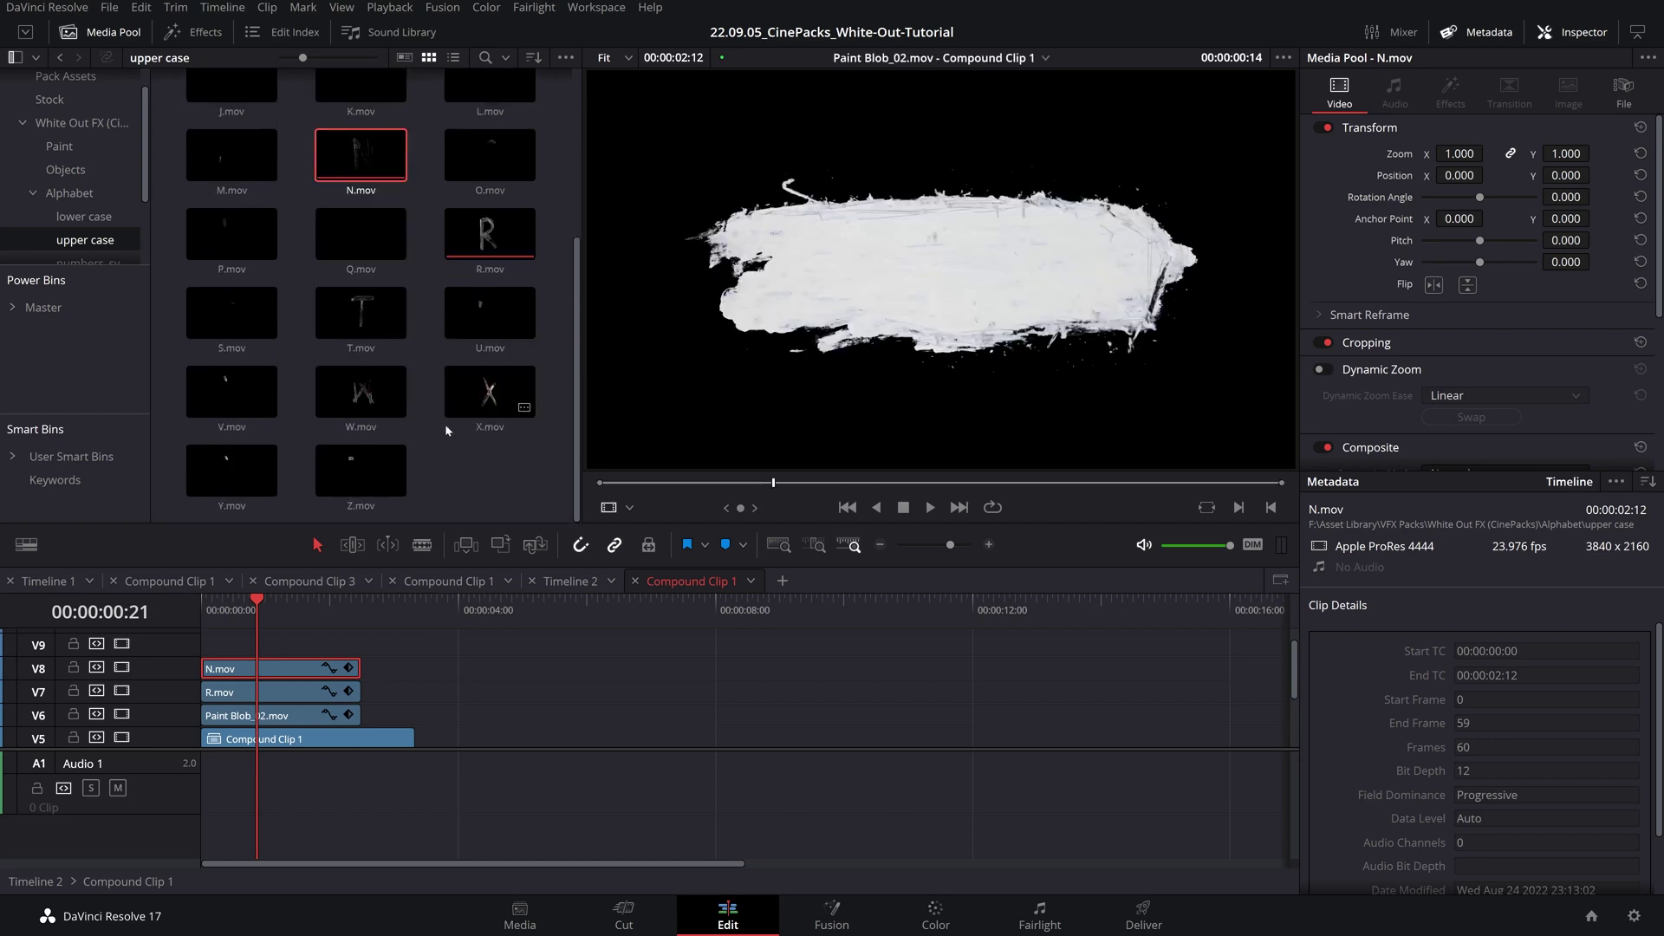
pyautogui.moveTo(505, 314); pyautogui.dragTo(217, 646)
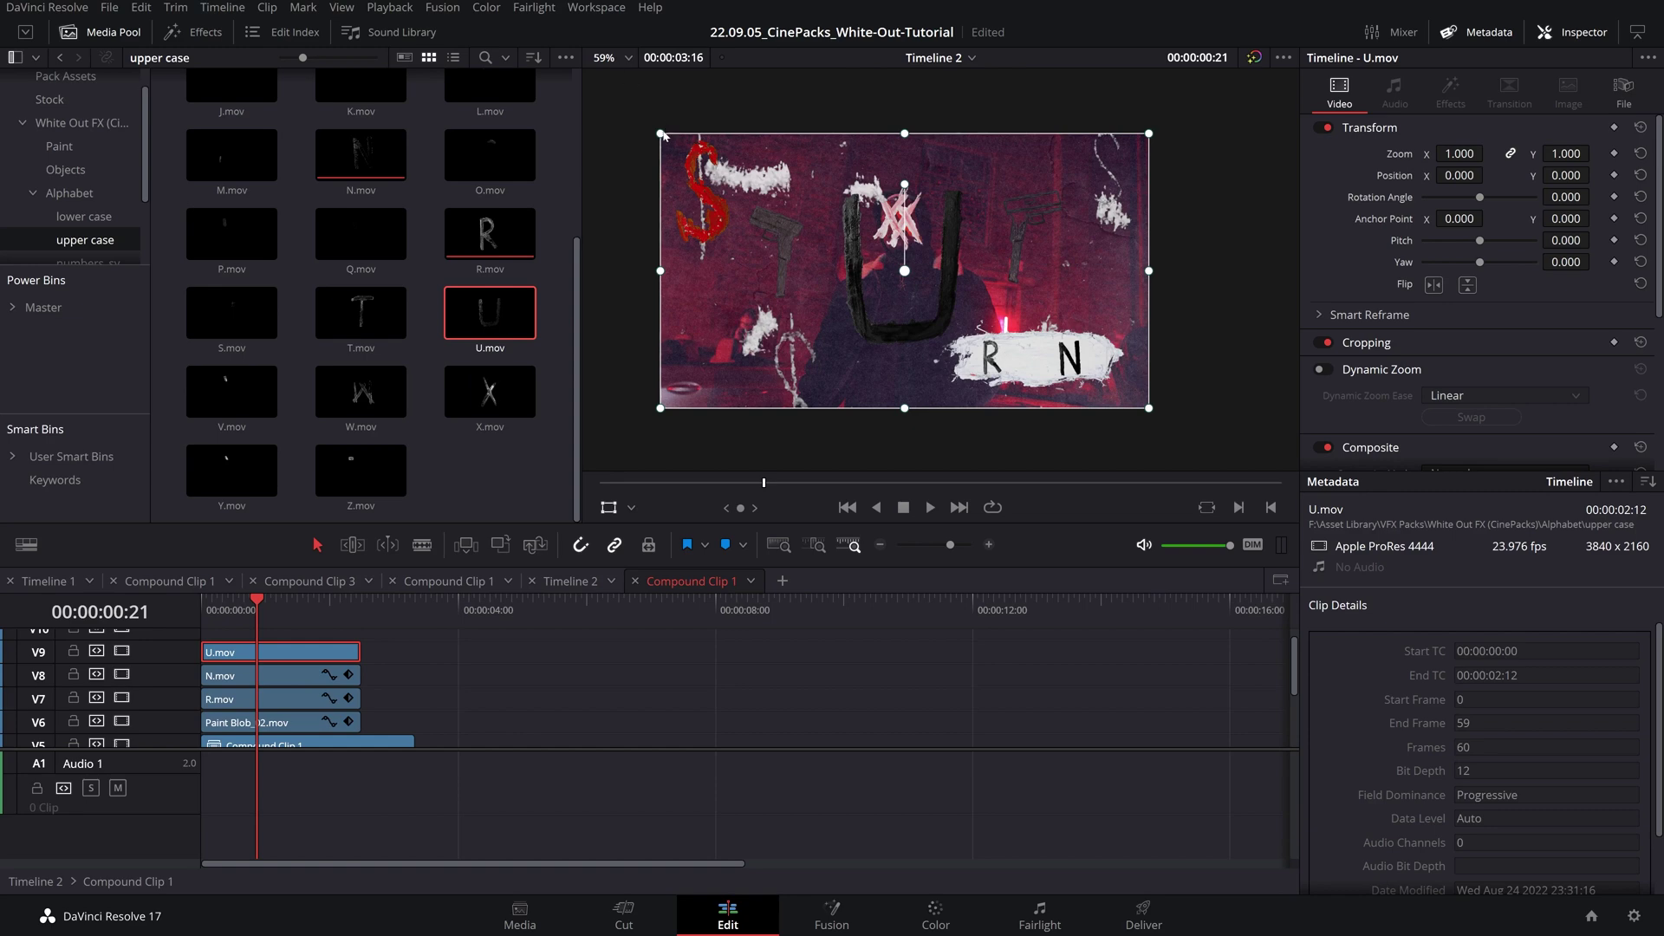
pyautogui.moveTo(663, 136); pyautogui.dragTo(832, 178)
pyautogui.moveTo(937, 229); pyautogui.dragTo(1054, 374)
pyautogui.moveTo(950, 317); pyautogui.dragTo(982, 331)
# - Combine the U.mov, N.mov, R.mov and Paint Blob_02.mov clips into a new compound clip
pyautogui.moveTo(393, 734); pyautogui.dragTo(263, 670)
pyautogui.rightClick(271, 668)
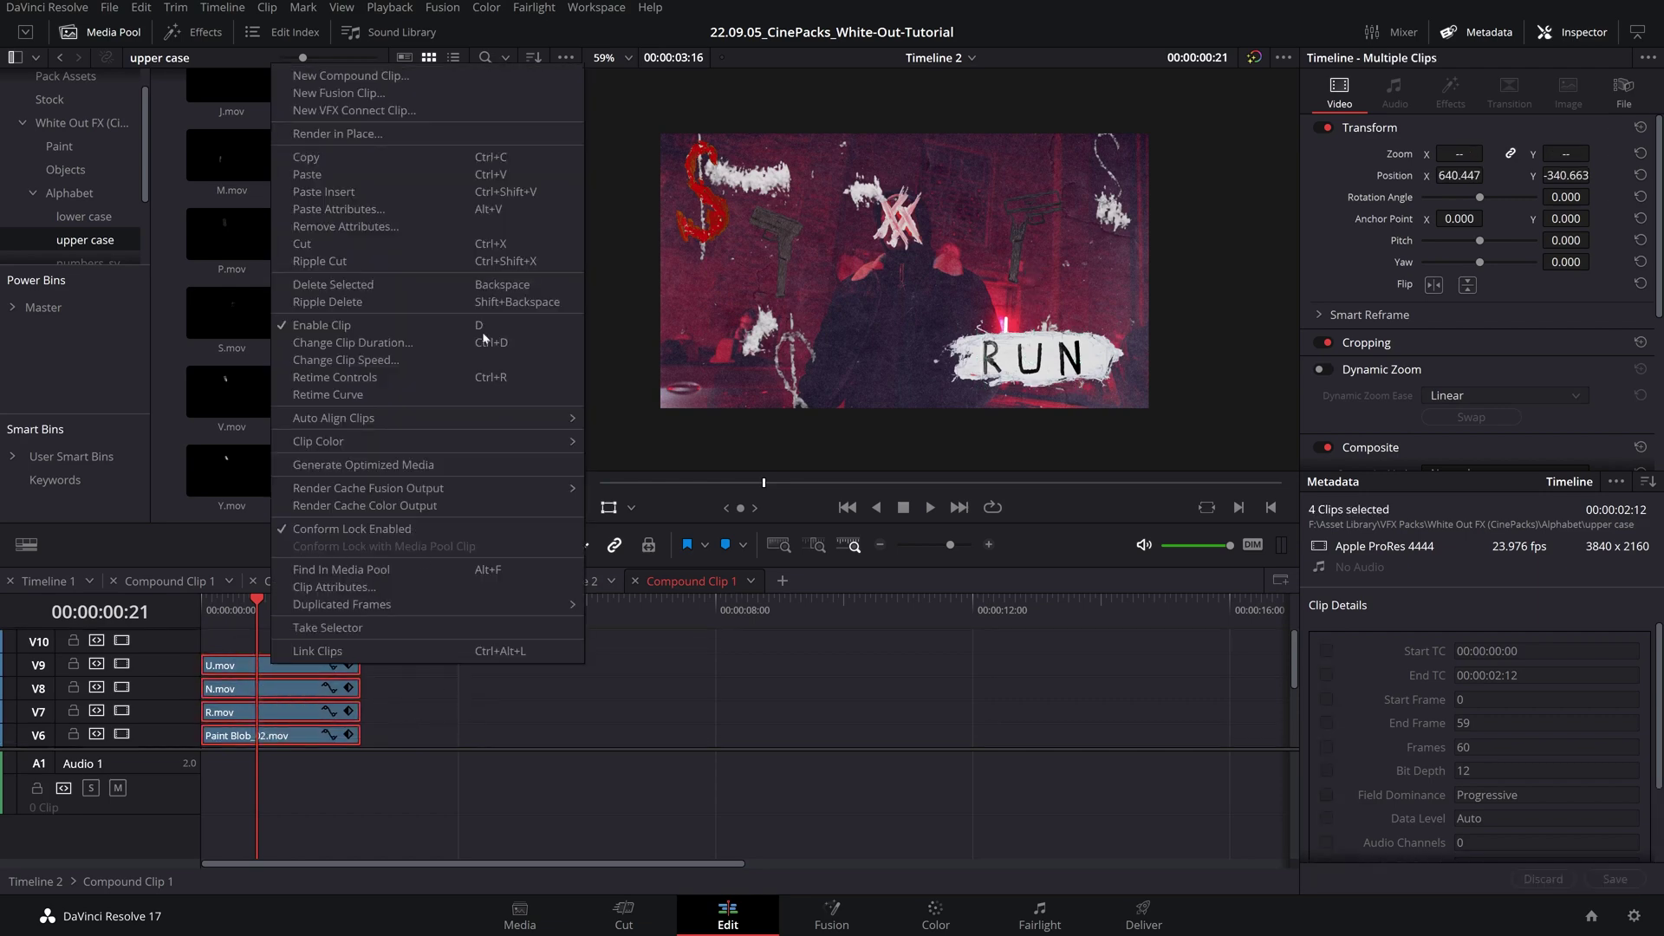
pyautogui.click(351, 76)
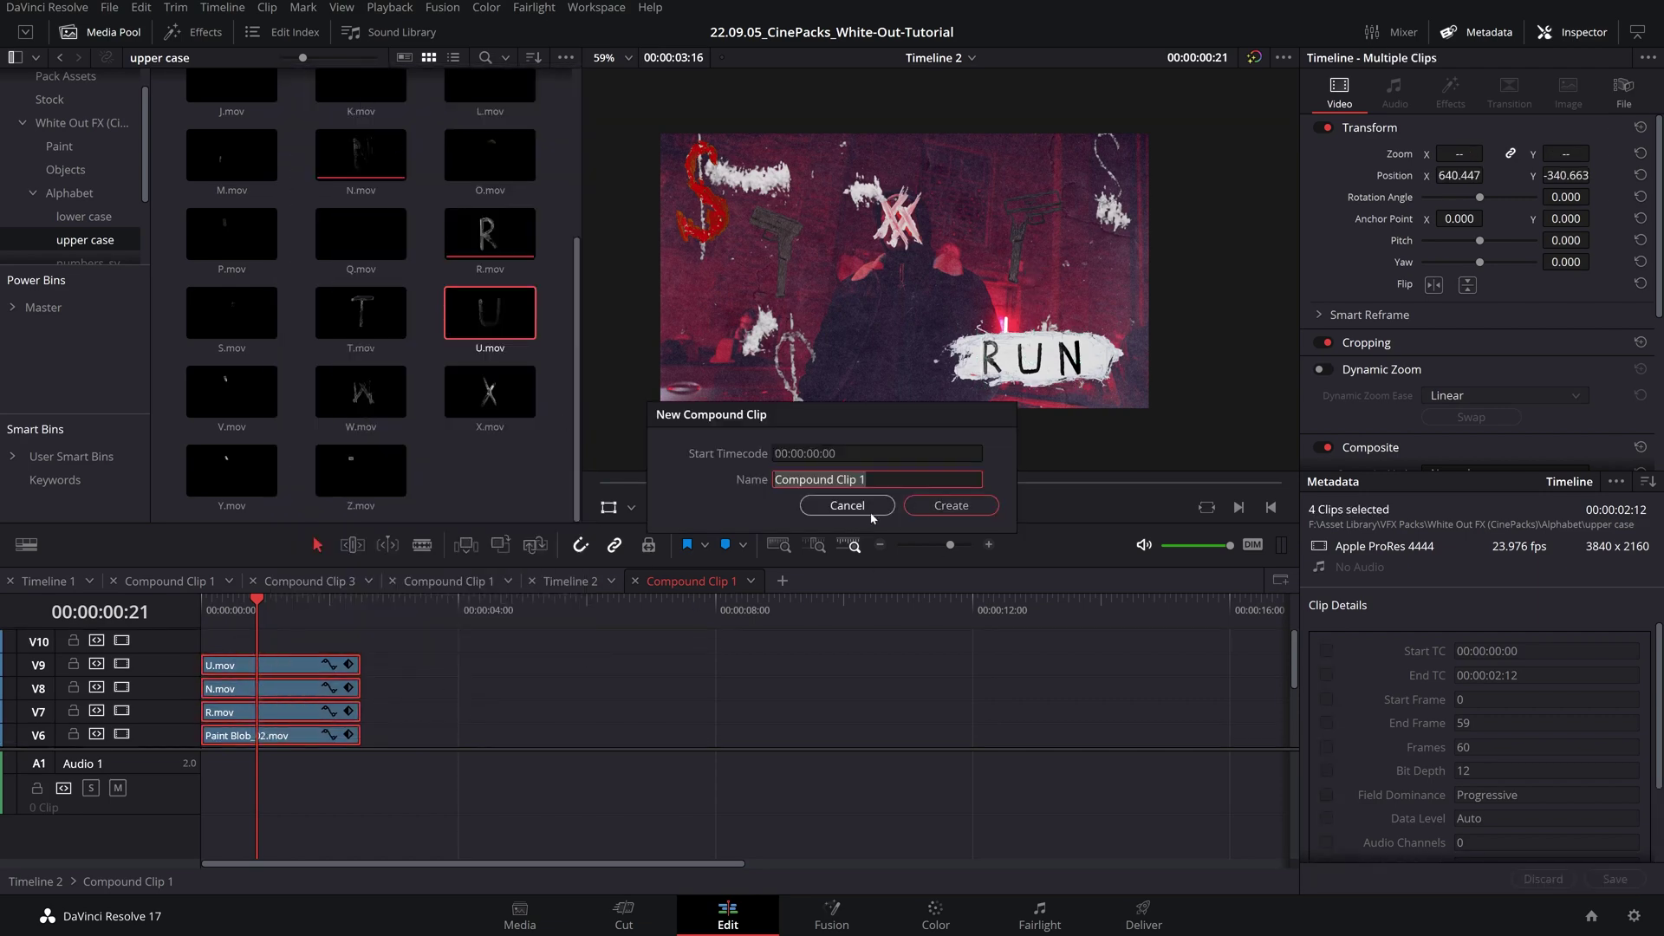
pyautogui.click(947, 505)
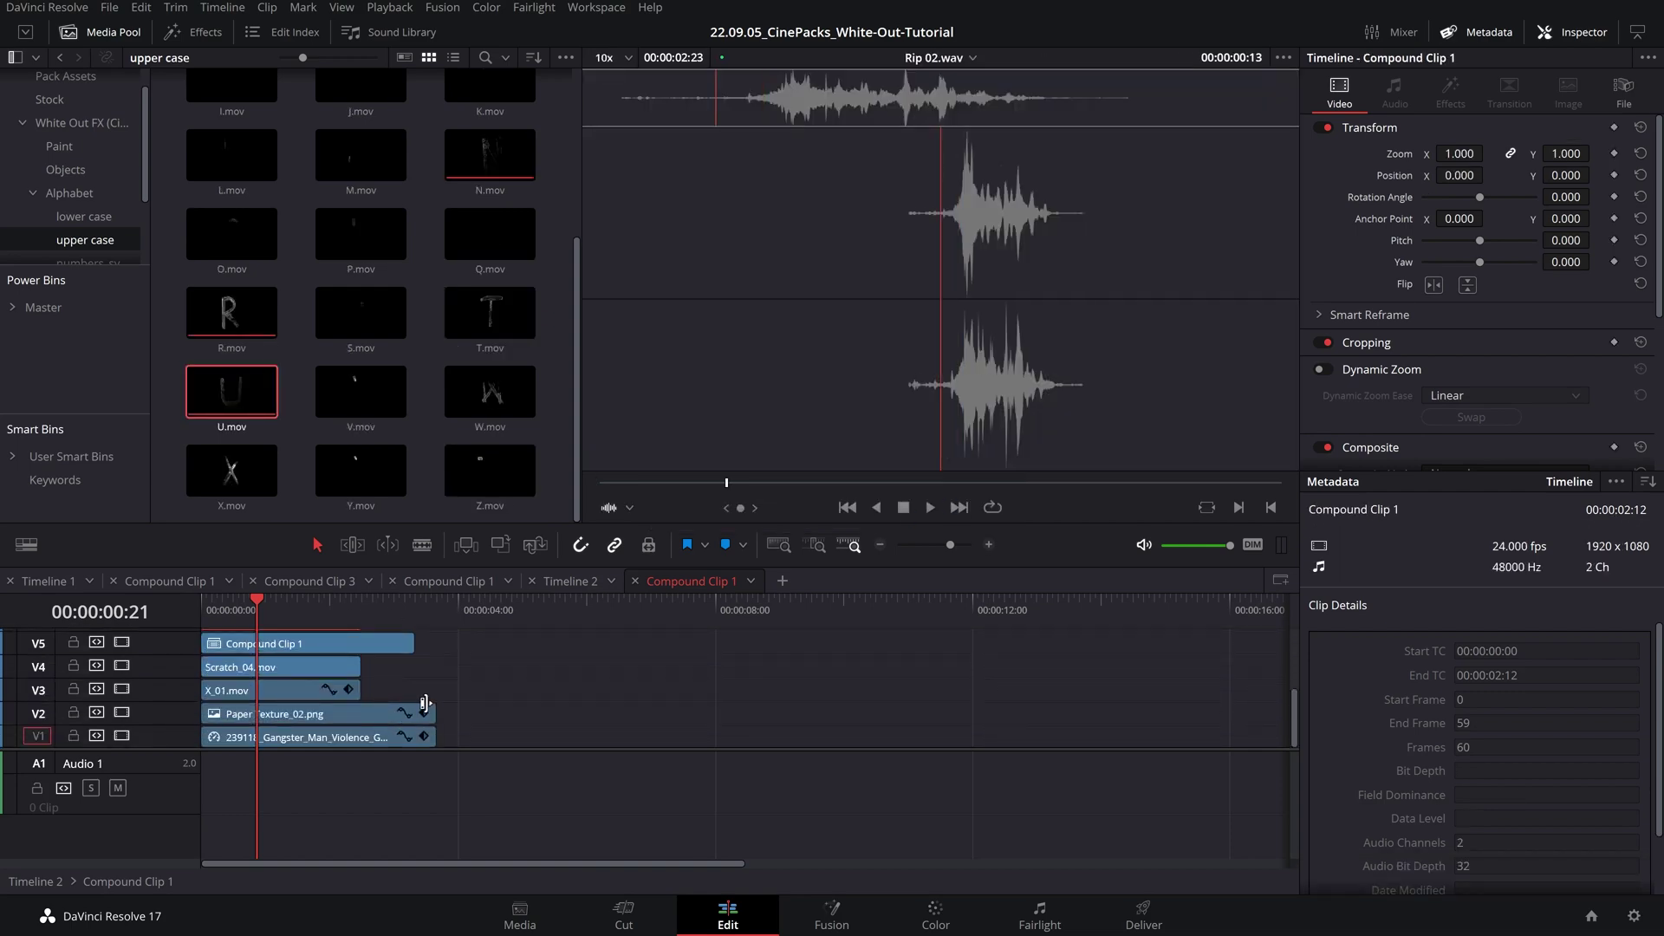
# - Keyframe the zoom of the Video 1 gangster footage at 1.000 on the first frame and 1.100 on 00:00:02:12
pyautogui.scroll(2, 432, 705)
pyautogui.moveTo(267, 609)
pyautogui.mouseDown()
pyautogui.moveTo(252, 609)
pyautogui.moveTo(271, 610)
pyautogui.mouseUp()
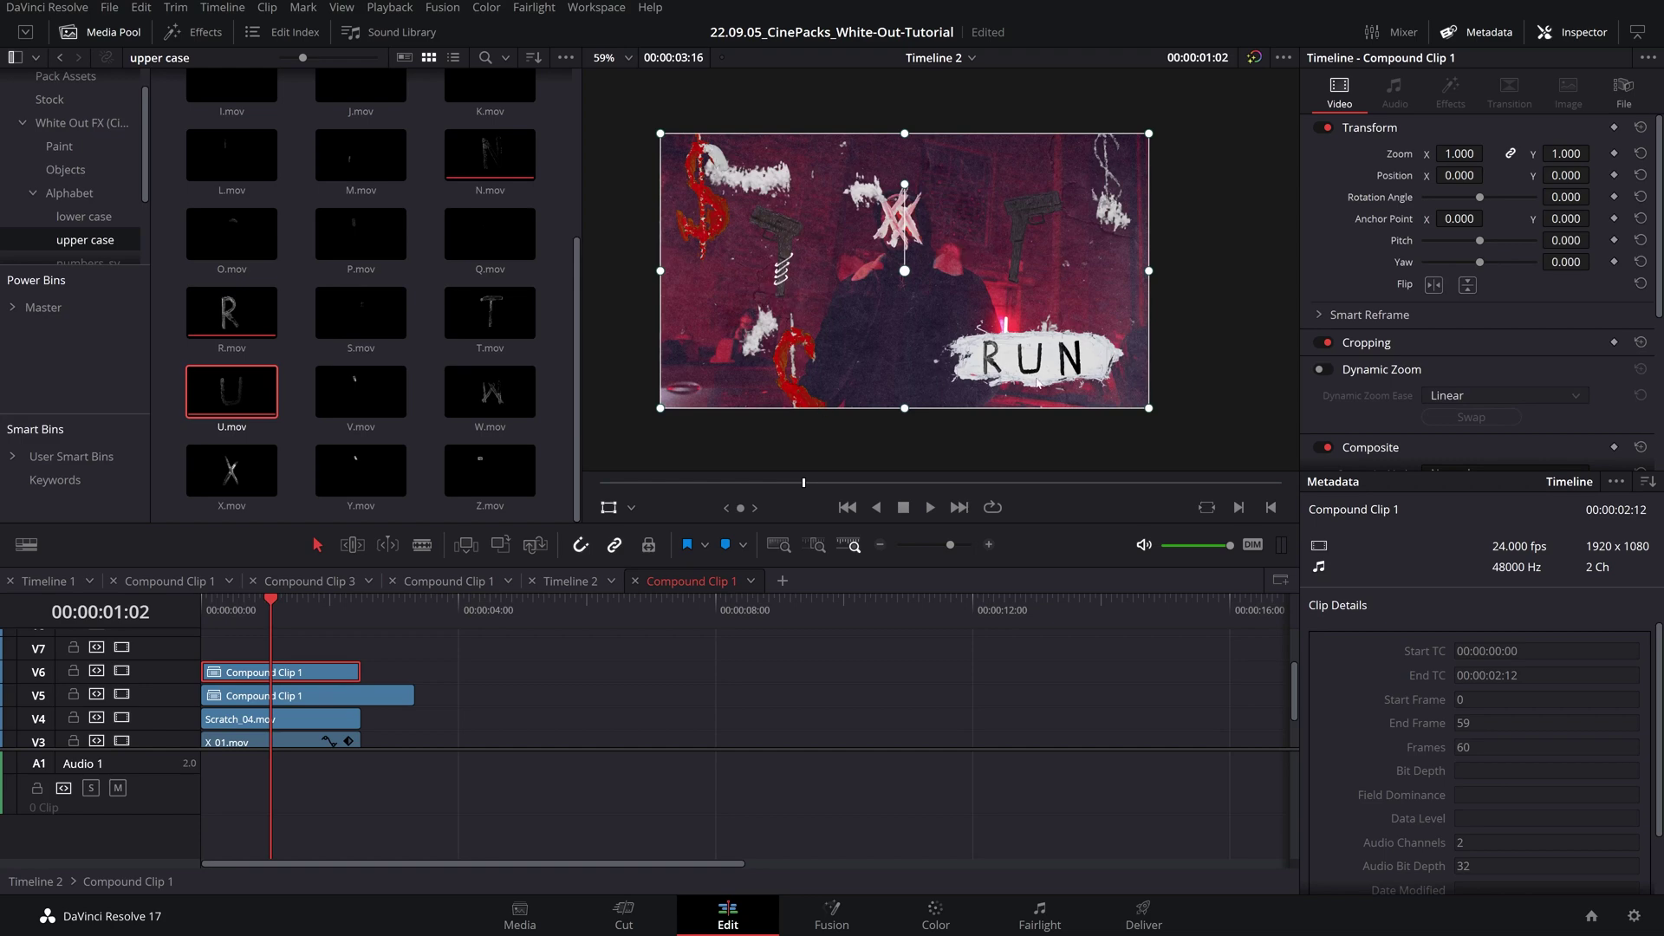
pyautogui.scroll(-2, 337, 713)
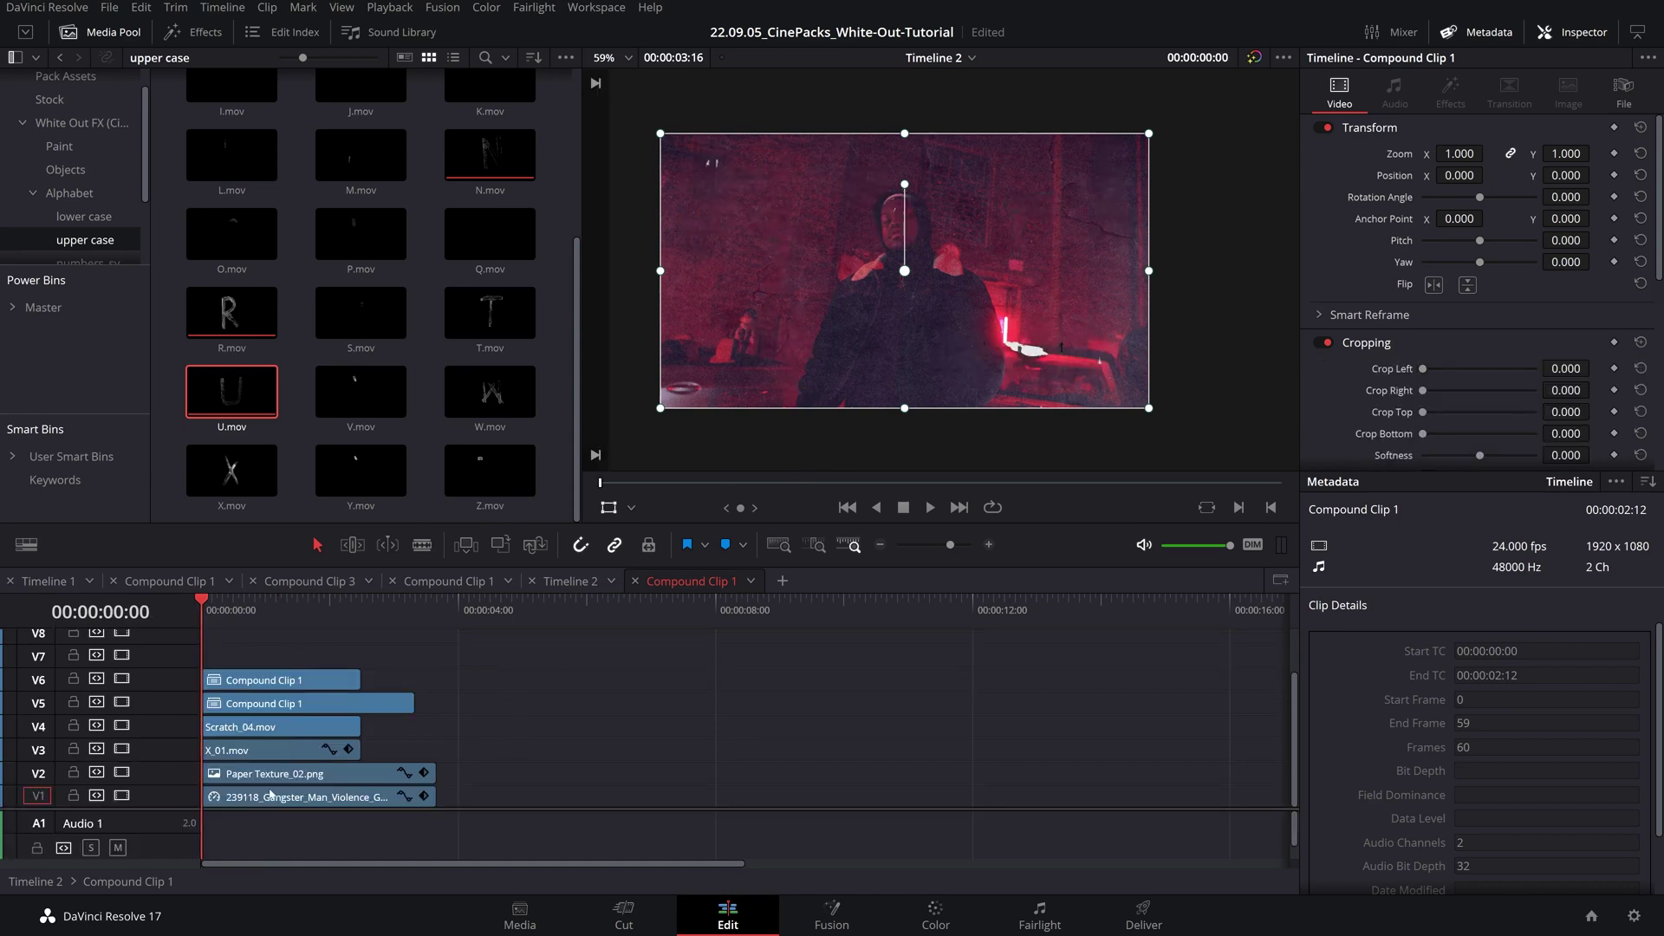
pyautogui.click(258, 804)
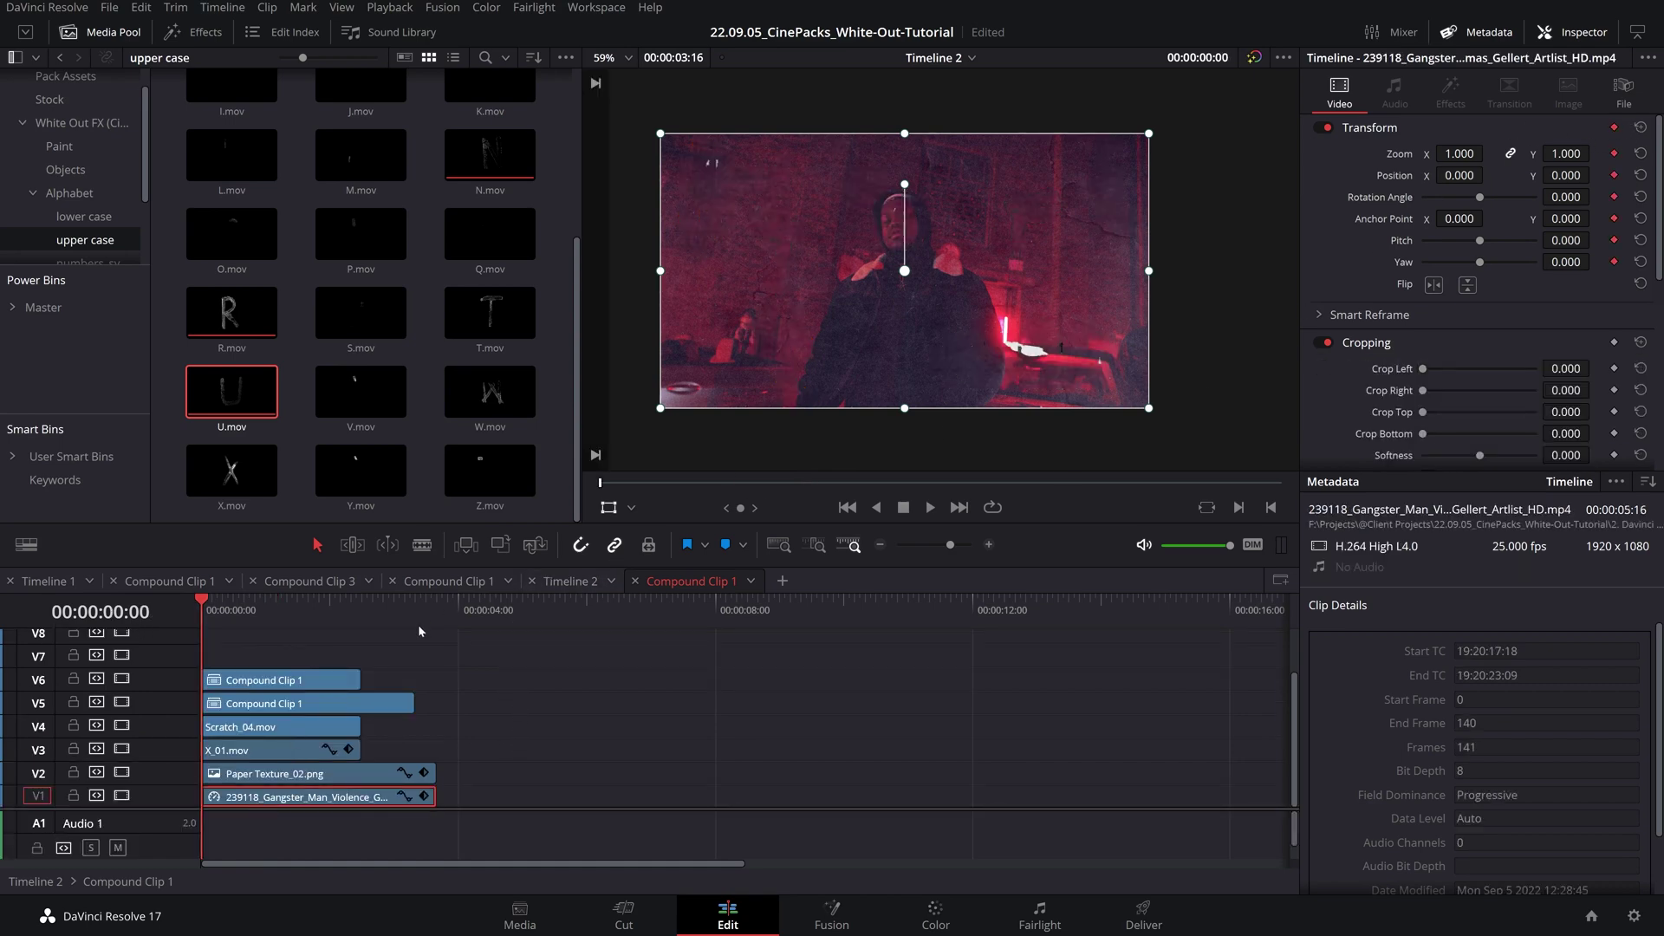
pyautogui.moveTo(328, 607); pyautogui.dragTo(362, 614)
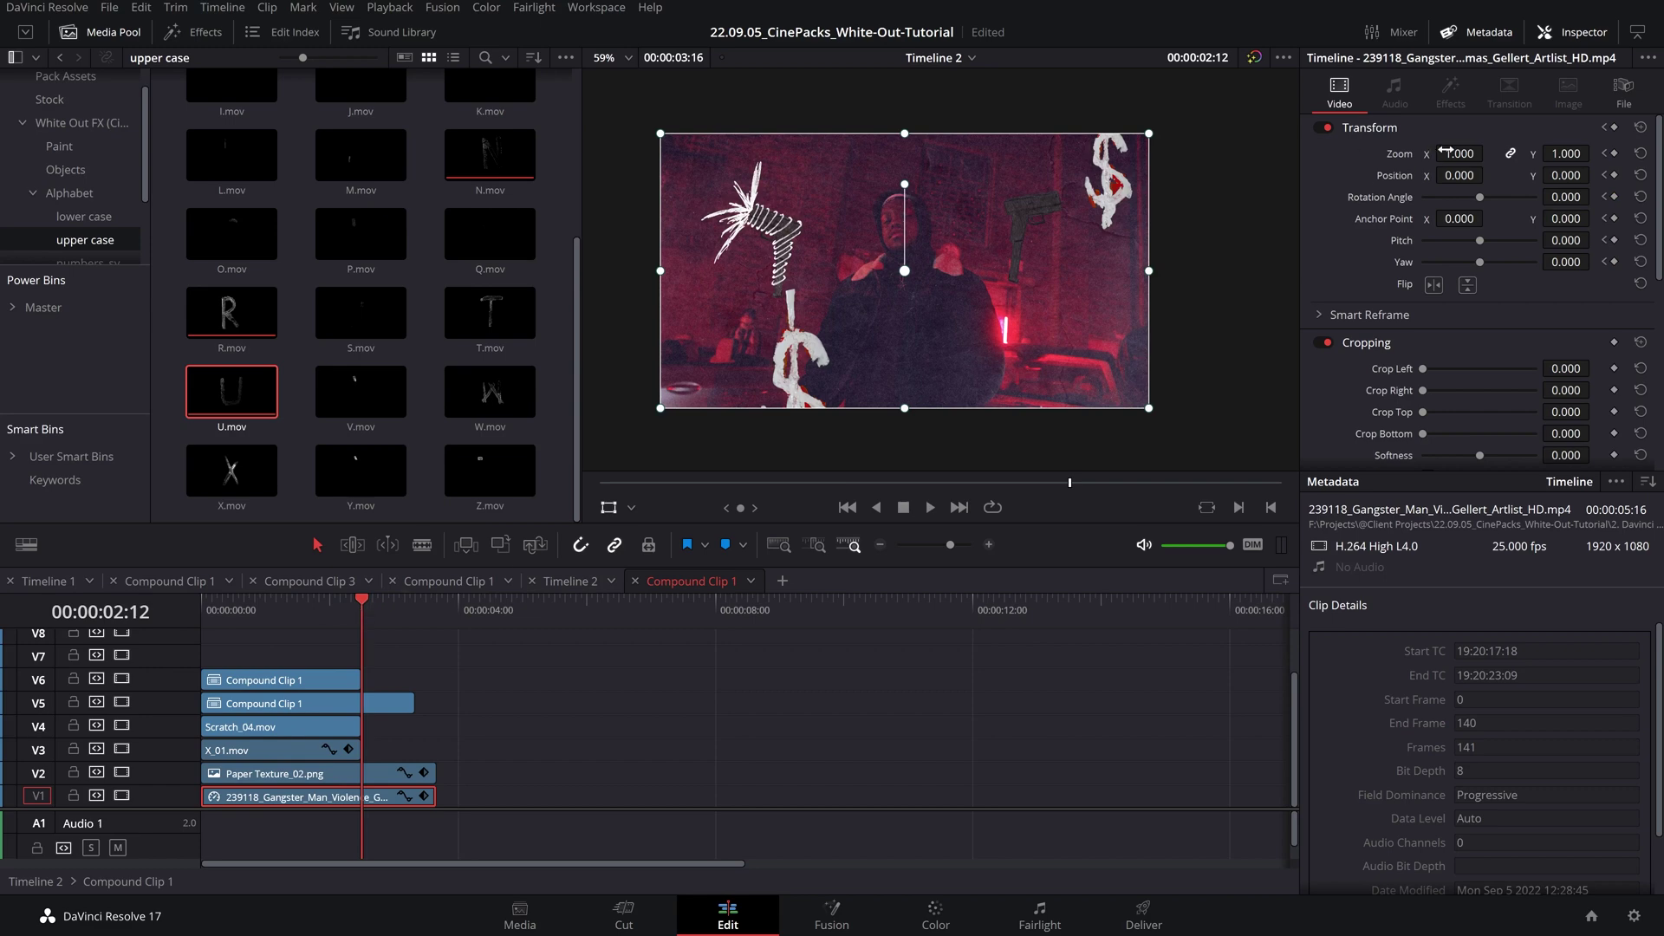
pyautogui.moveTo(1467, 153); pyautogui.dragTo(1488, 153)
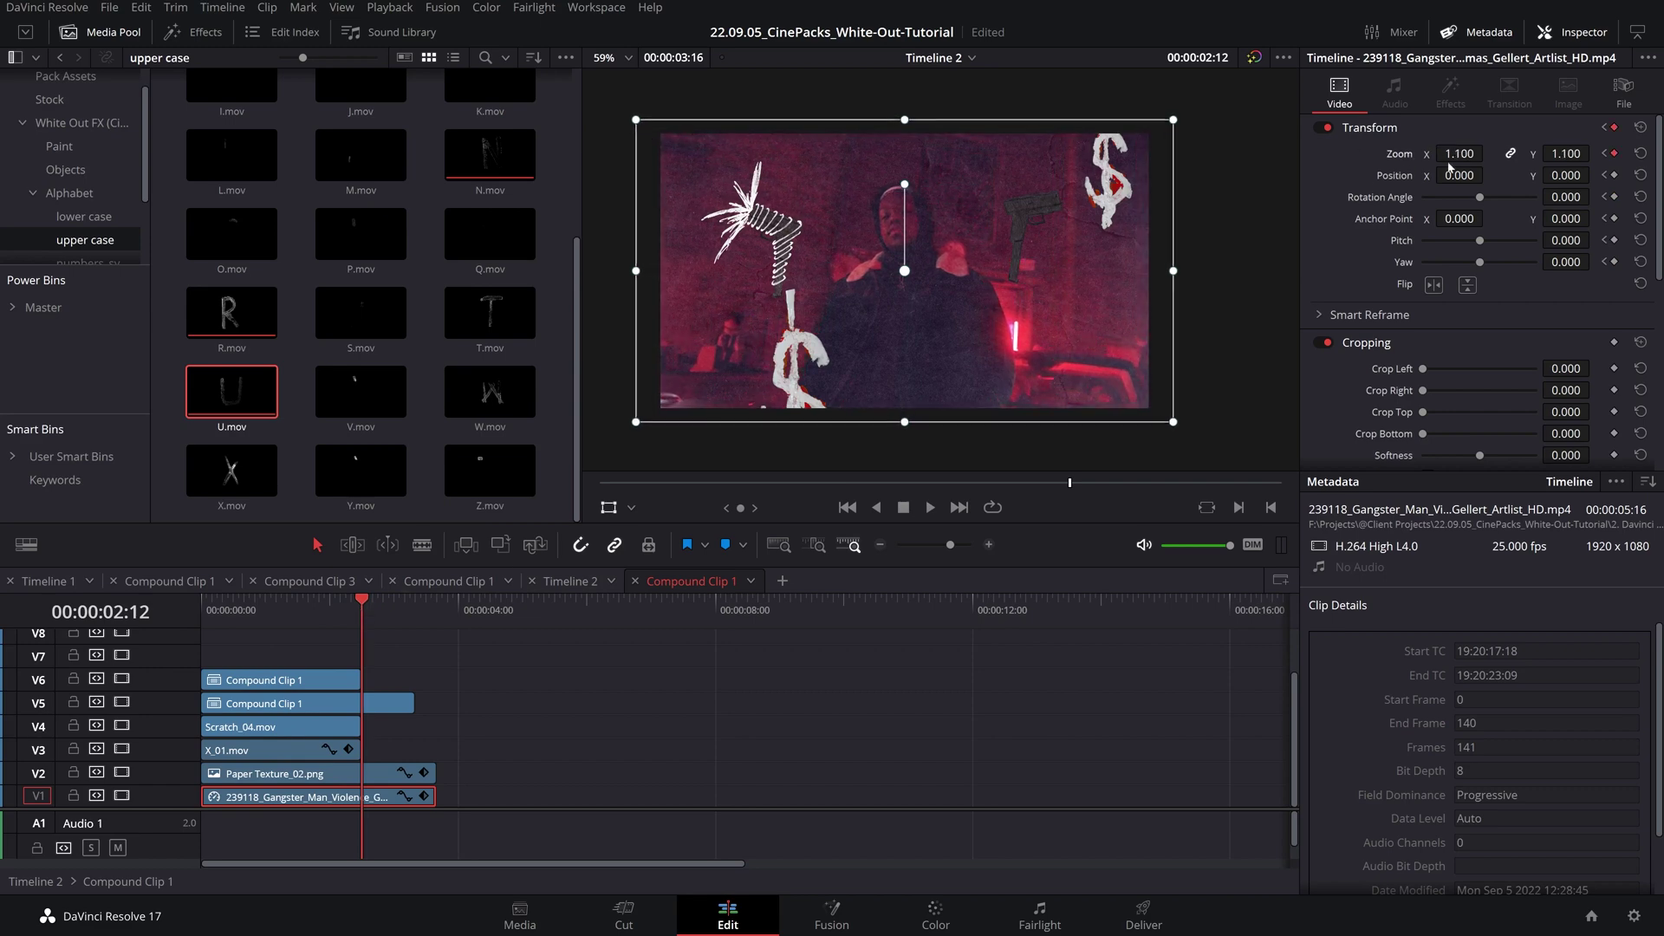
# - Keyframe the zoom of Paper Texture_02.png at 1.810 on the first frame and 1.920 on 00:00:02:12
pyautogui.moveTo(221, 609); pyautogui.dragTo(202, 610)
pyautogui.click(265, 768)
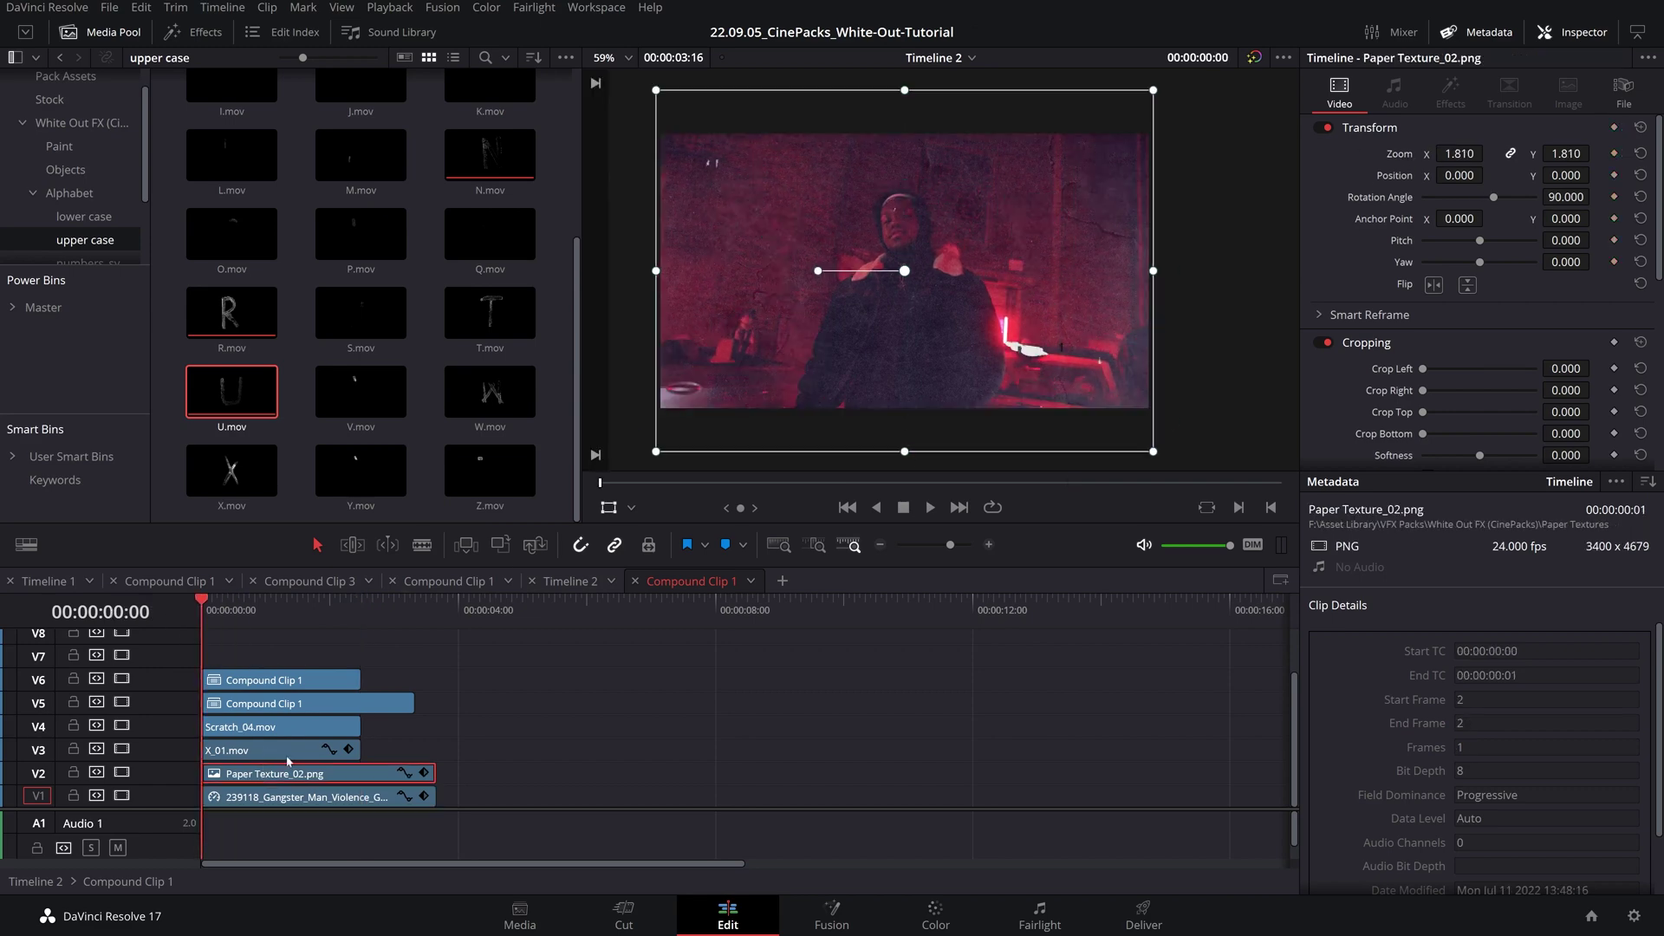
pyautogui.moveTo(345, 609); pyautogui.dragTo(361, 610)
pyautogui.moveTo(1441, 152); pyautogui.dragTo(1494, 153)
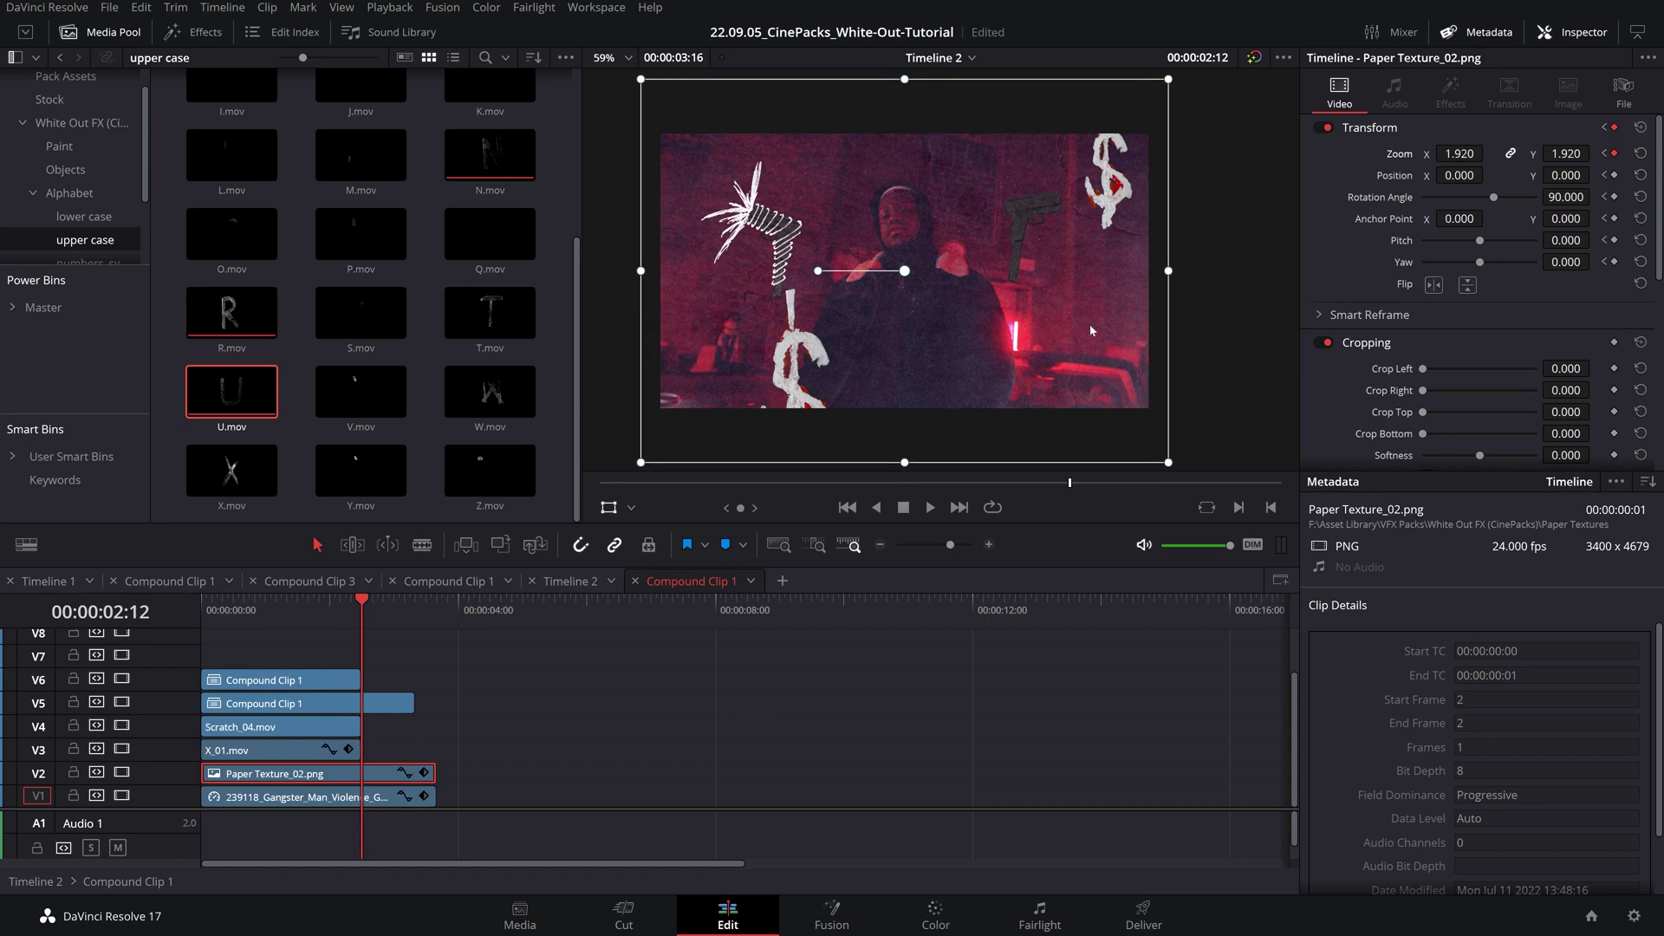
# - Play from the start to compare the paper texture's zoom with the background footage
pyautogui.moveTo(257, 612); pyautogui.dragTo(160, 622)
pyautogui.press('space')
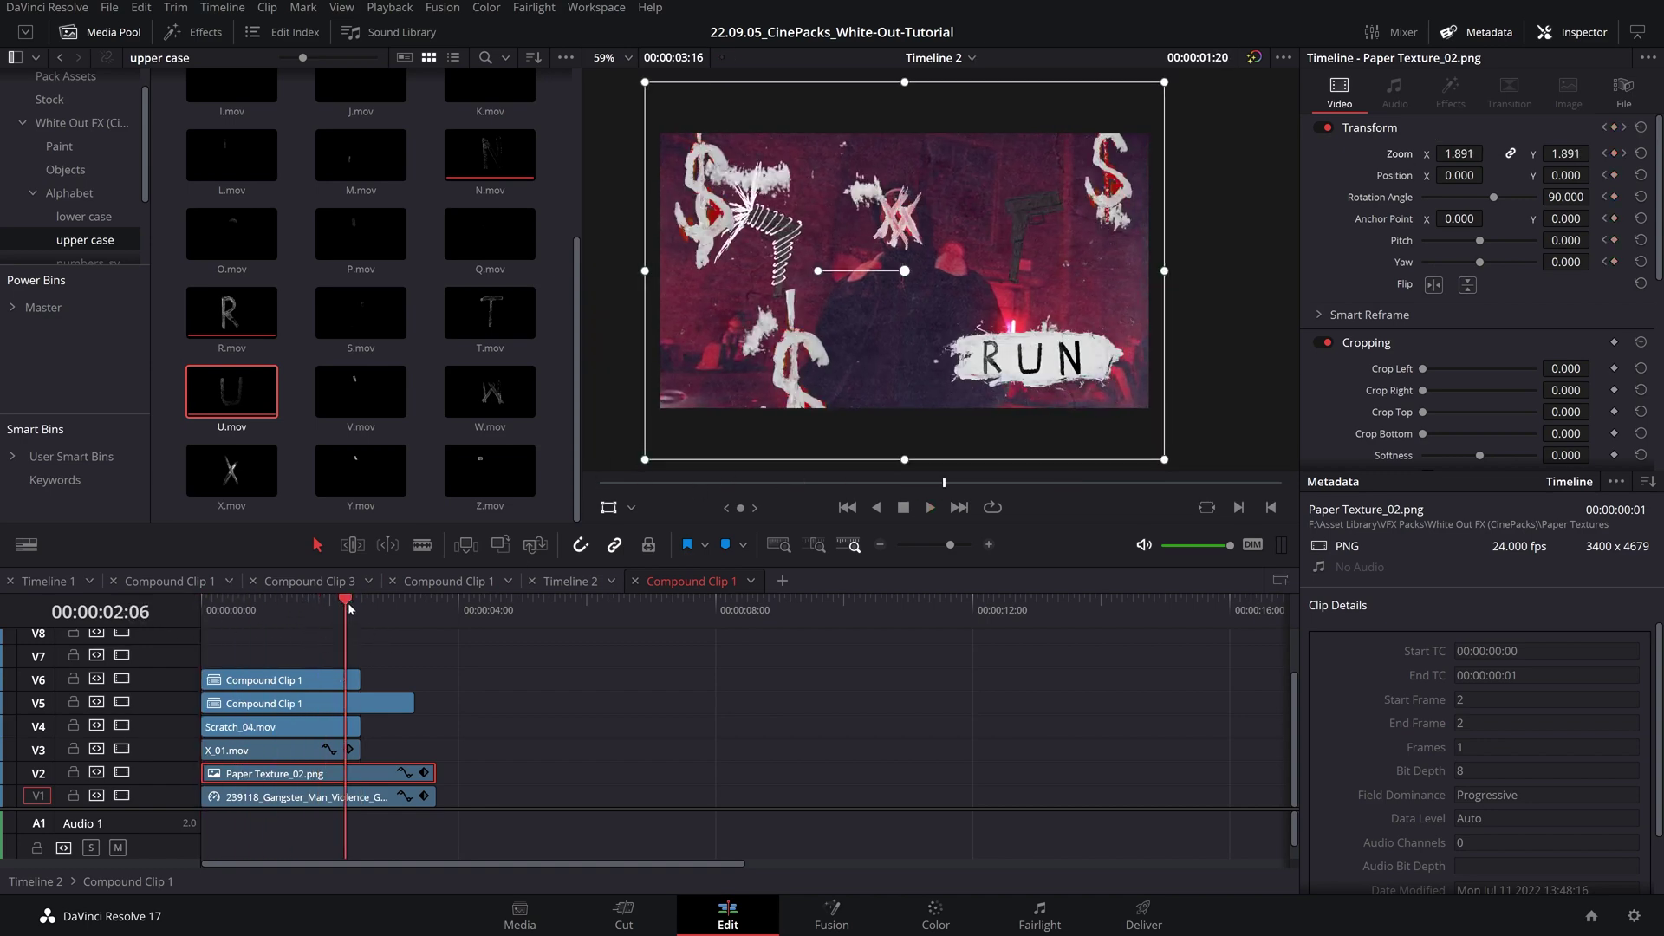
pyautogui.press('space')
# - Raise the ending zoom keyframe of Paper Texture_02.png to 2.020 and replay the clip from the start
pyautogui.moveTo(1461, 153); pyautogui.dragTo(1503, 152)
pyautogui.press('Home')
pyautogui.press('space')
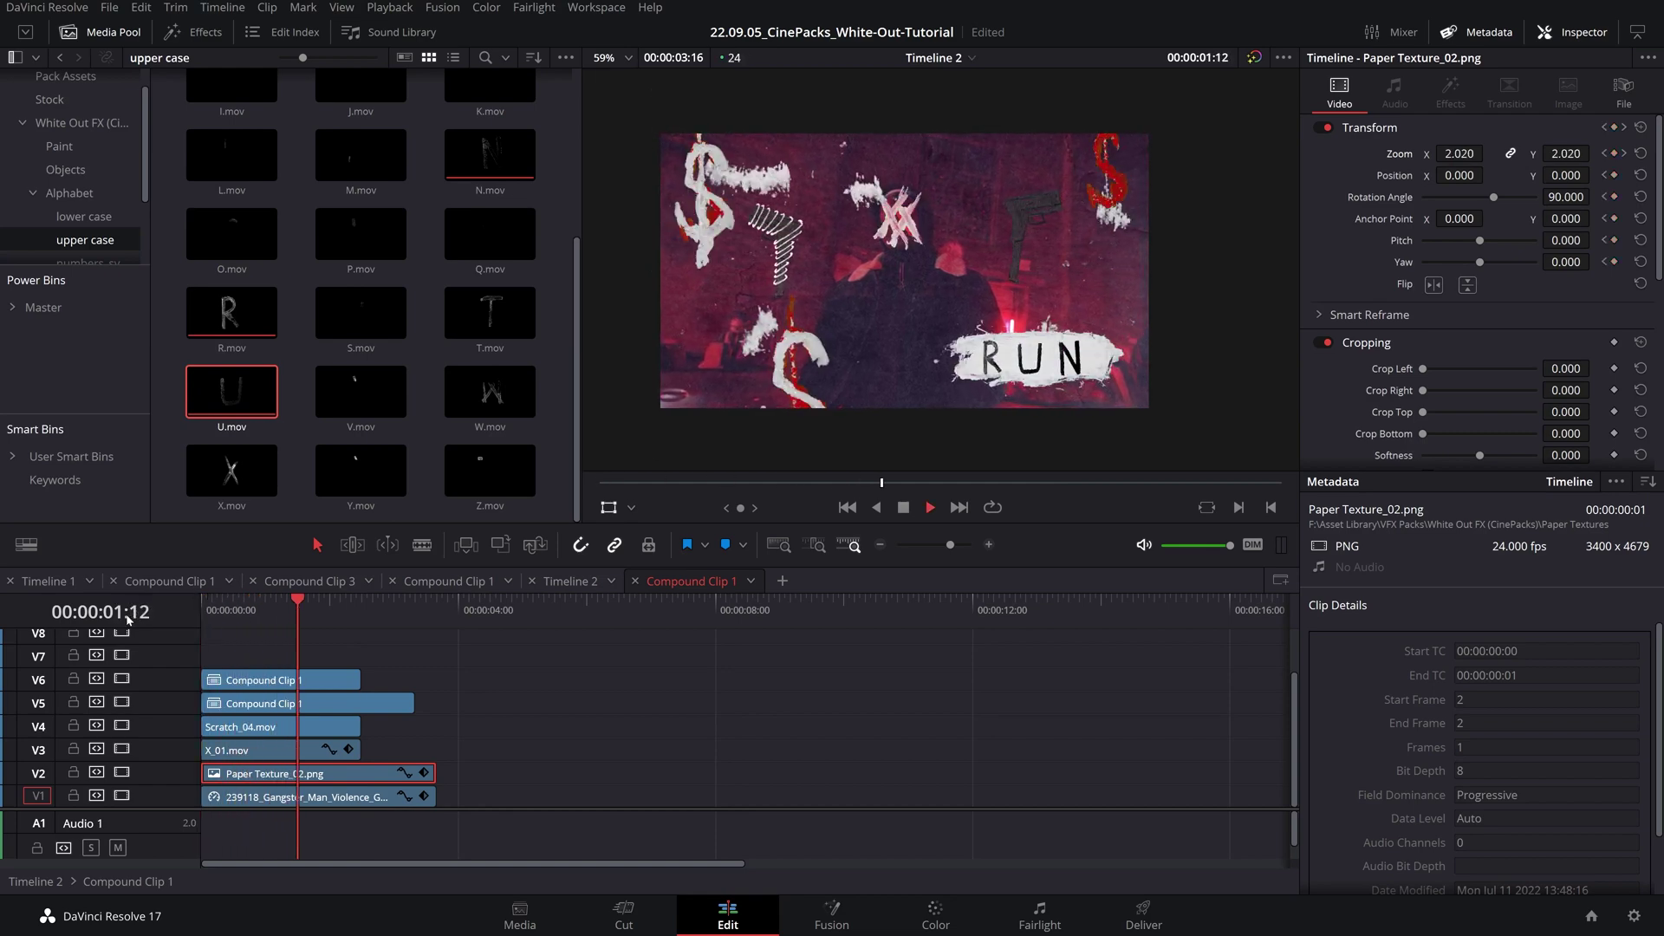
pyautogui.press('space')
# - Keyframe X_01.mov from zoom 0.356 on the first frame to zoom 0.417 and position -34.066, 207.805 at 00:00:02:11
pyautogui.press('Home')
pyautogui.click(246, 751)
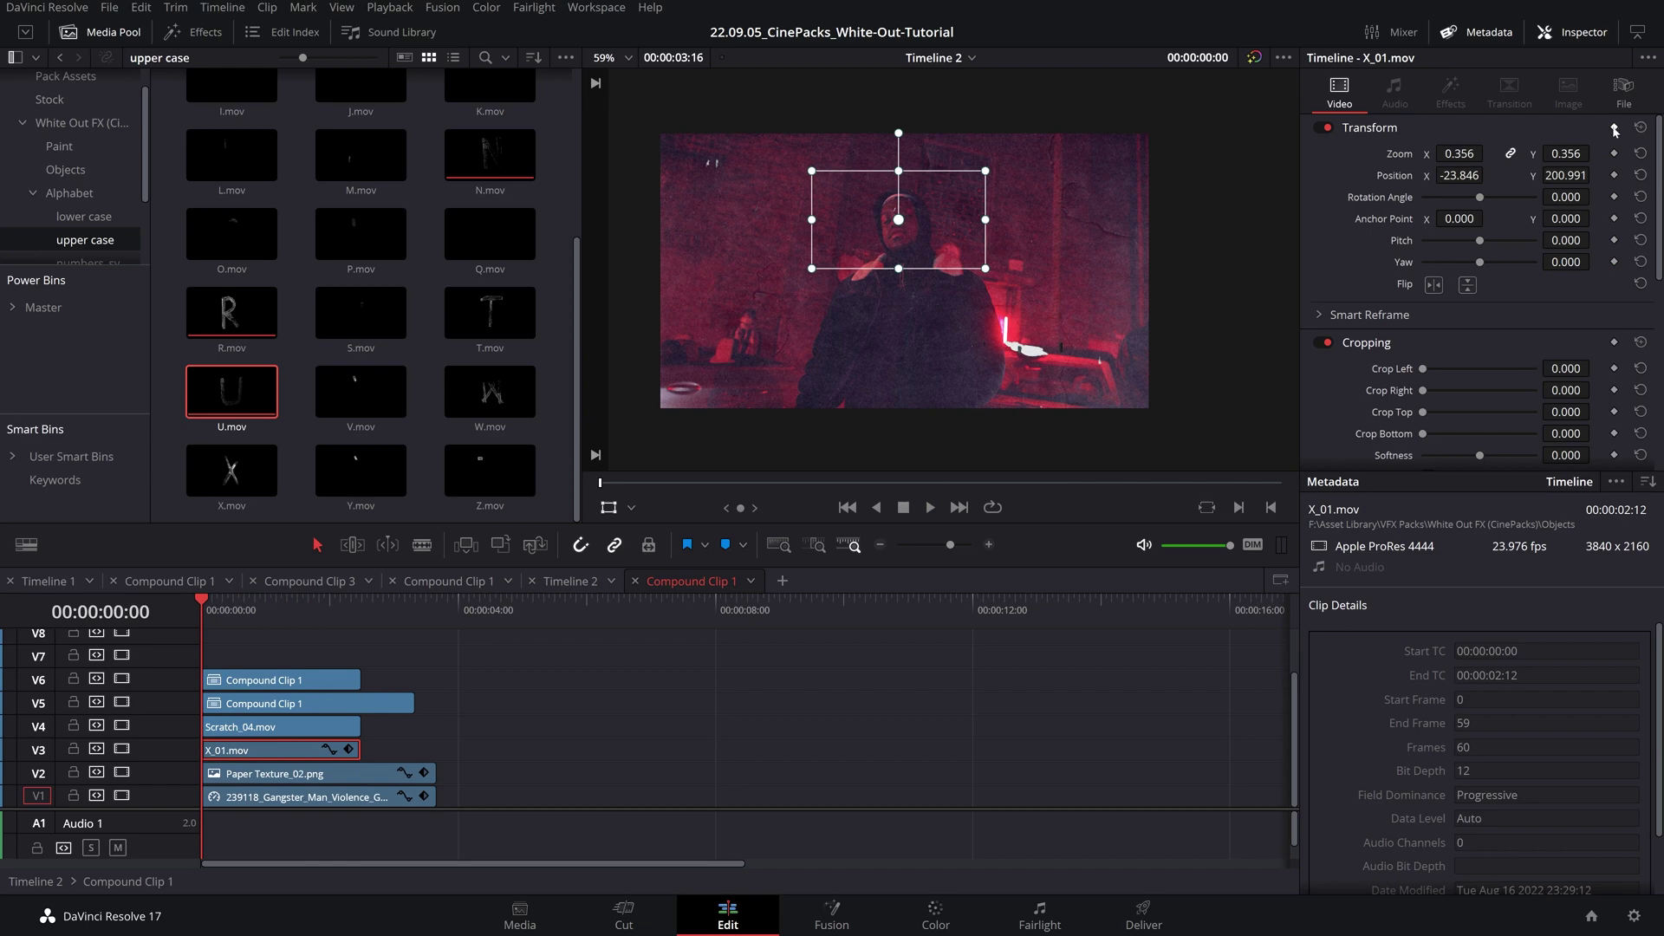
pyautogui.moveTo(292, 607); pyautogui.dragTo(362, 602)
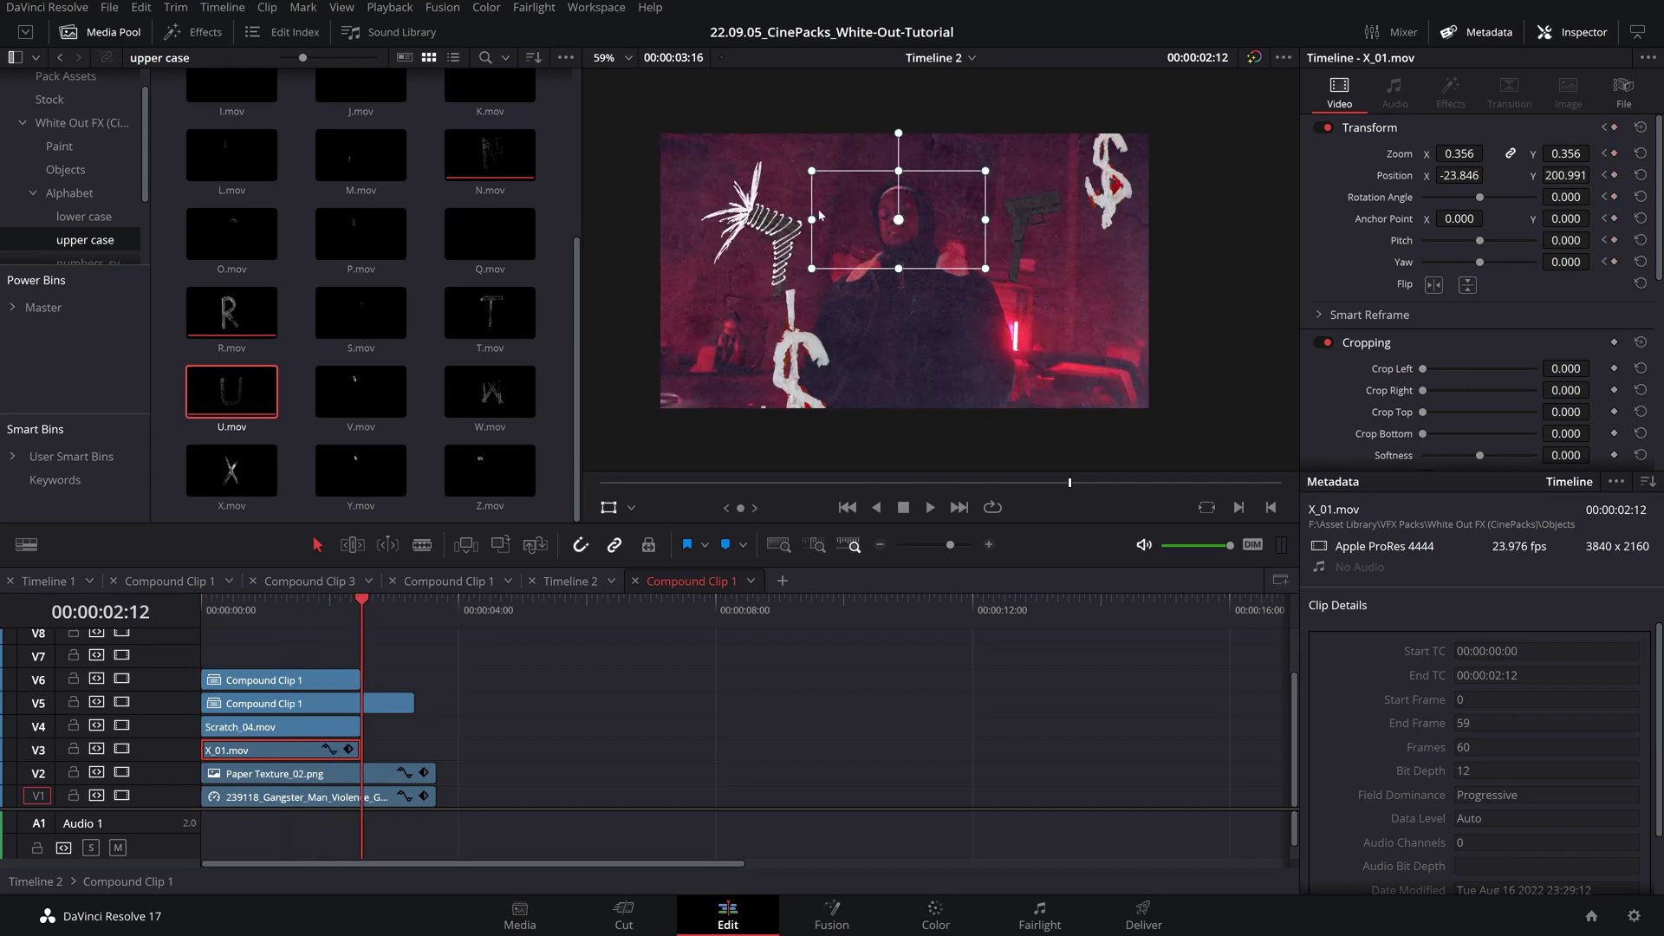
pyautogui.press('Left')
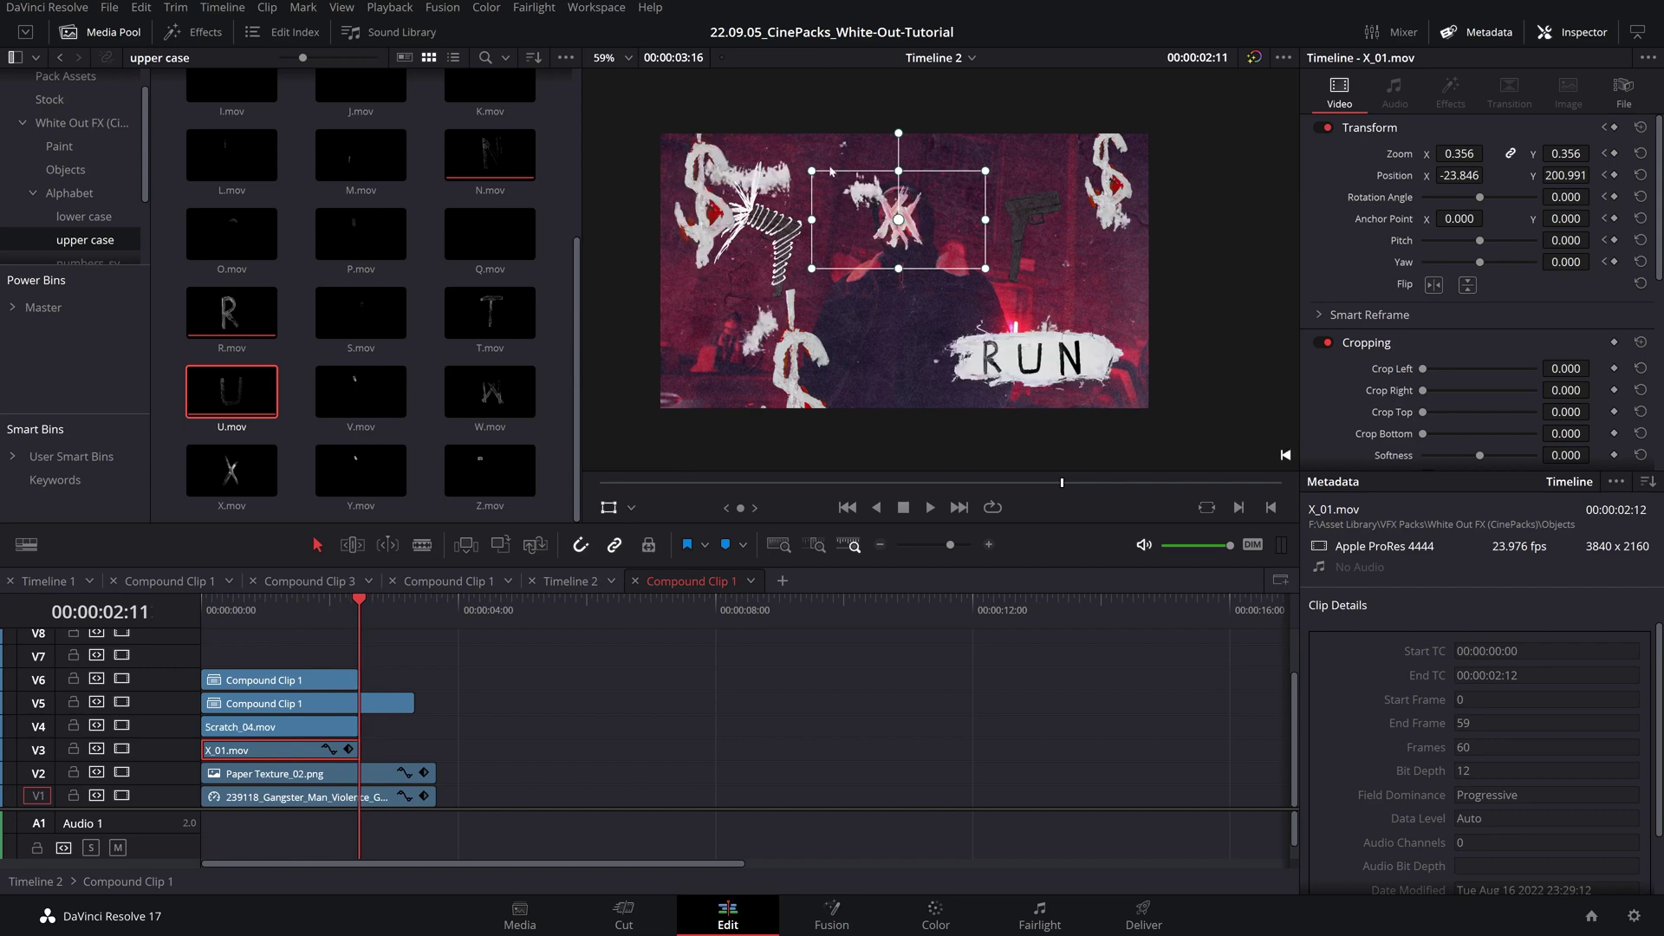
pyautogui.moveTo(811, 170); pyautogui.dragTo(797, 162)
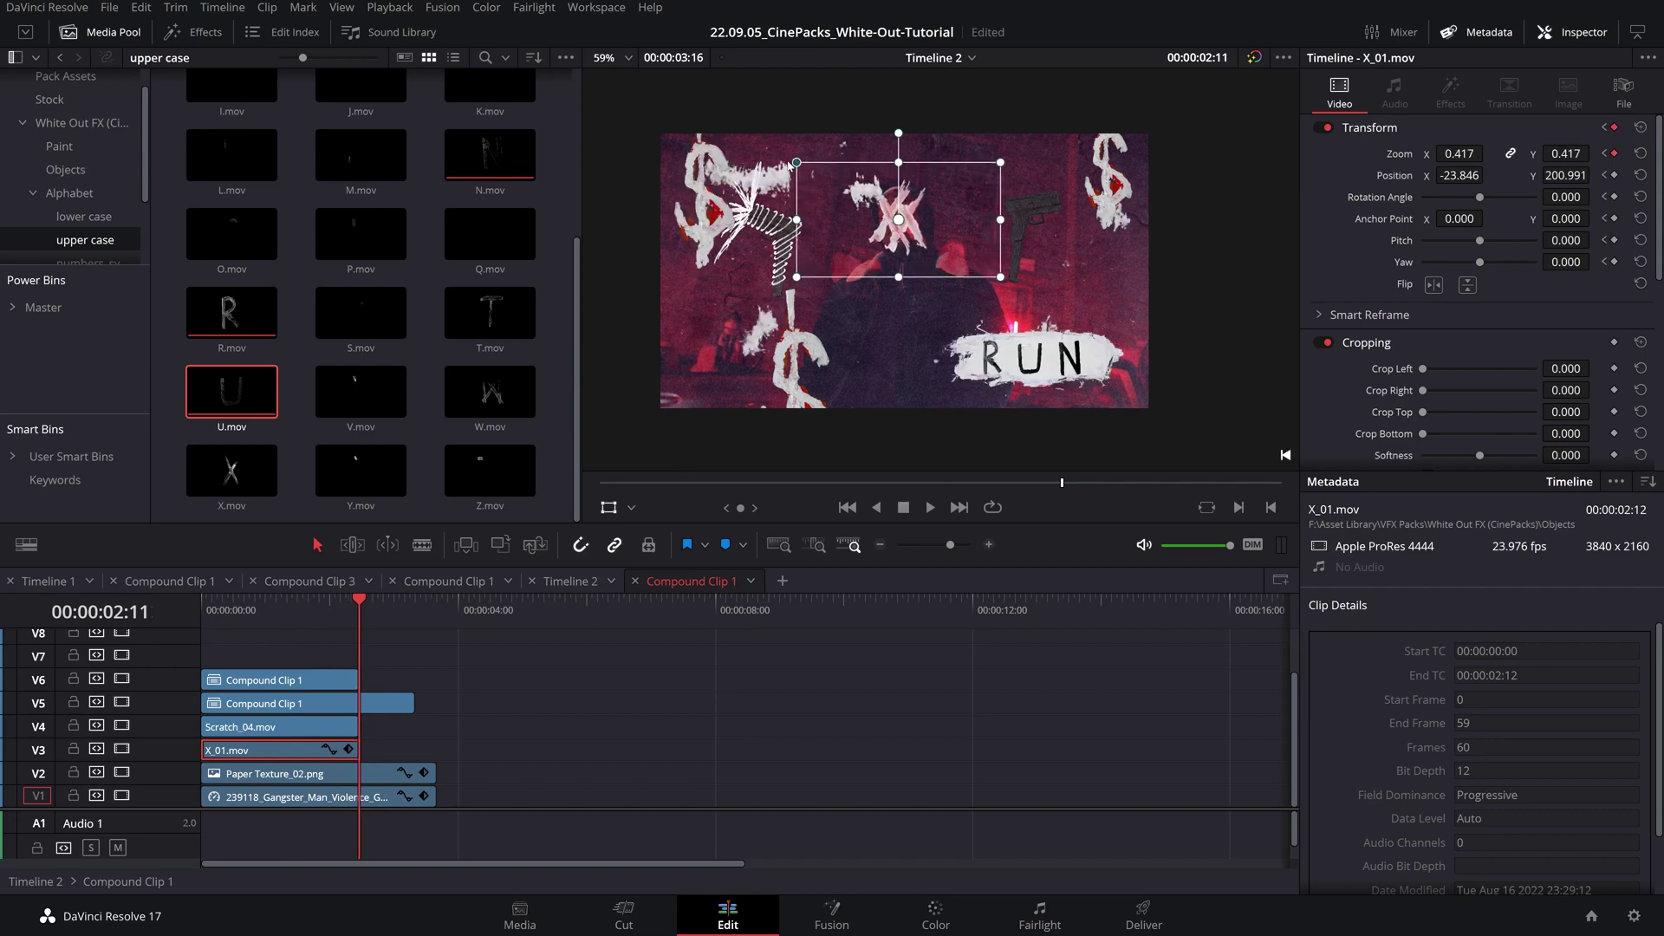
pyautogui.moveTo(927, 232); pyautogui.dragTo(925, 229)
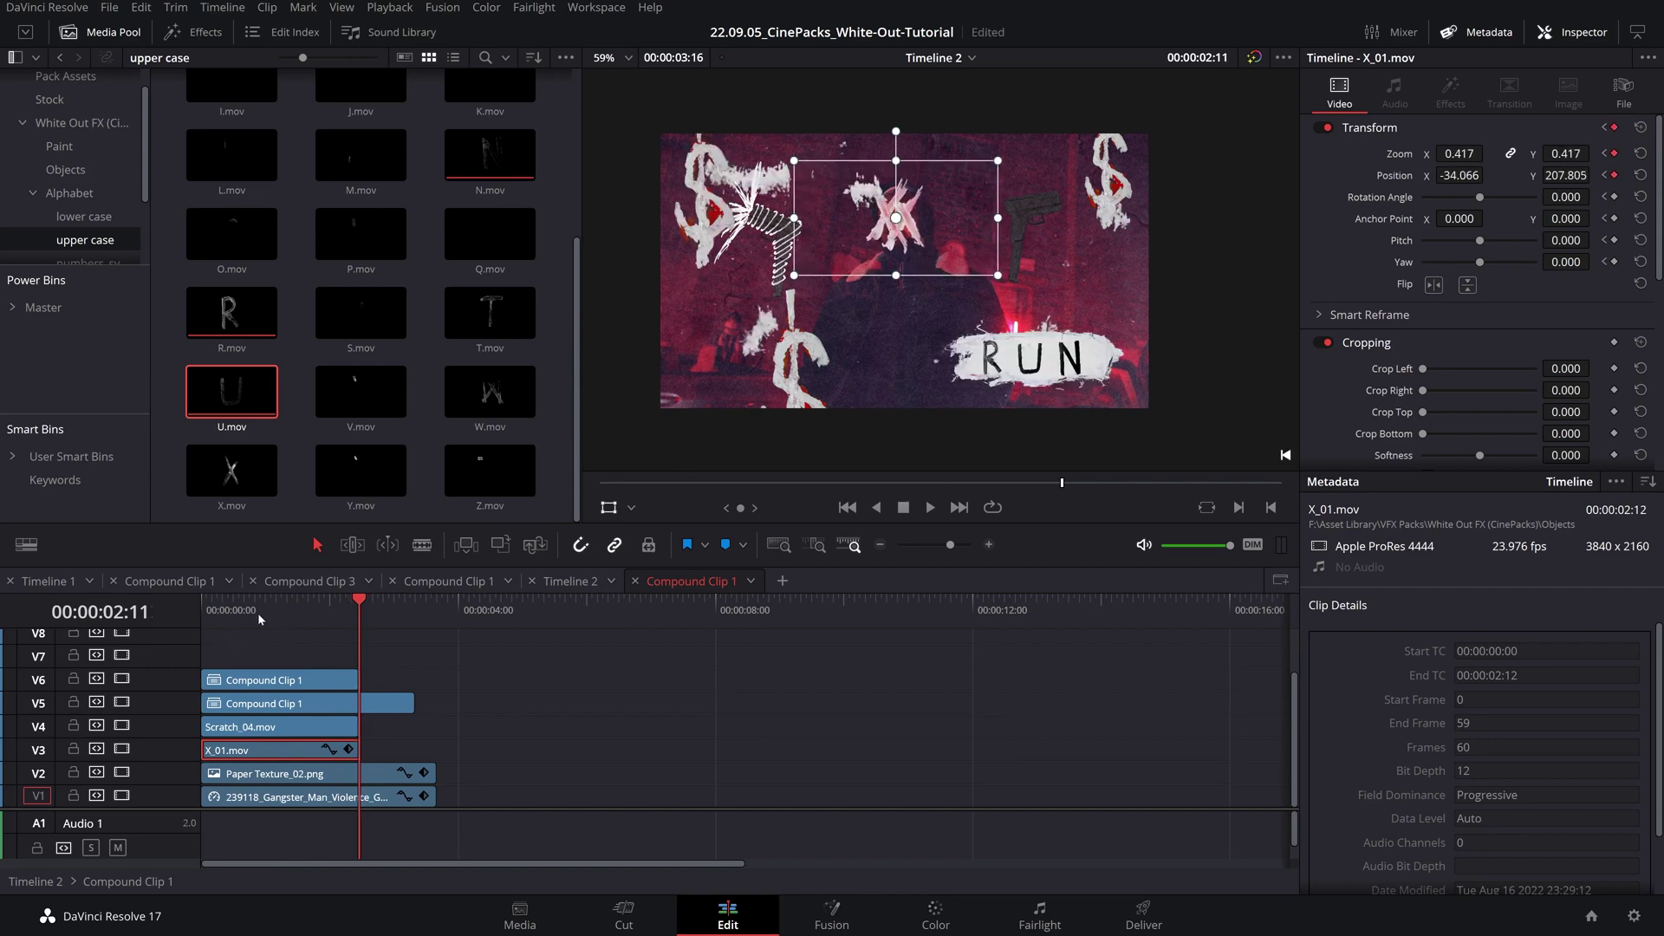
# - Keyframe the zoom of Scratch_04.mov at 1.000 on the first frame and 1.100 on 00:00:02:12
pyautogui.press('Home')
pyautogui.click(259, 728)
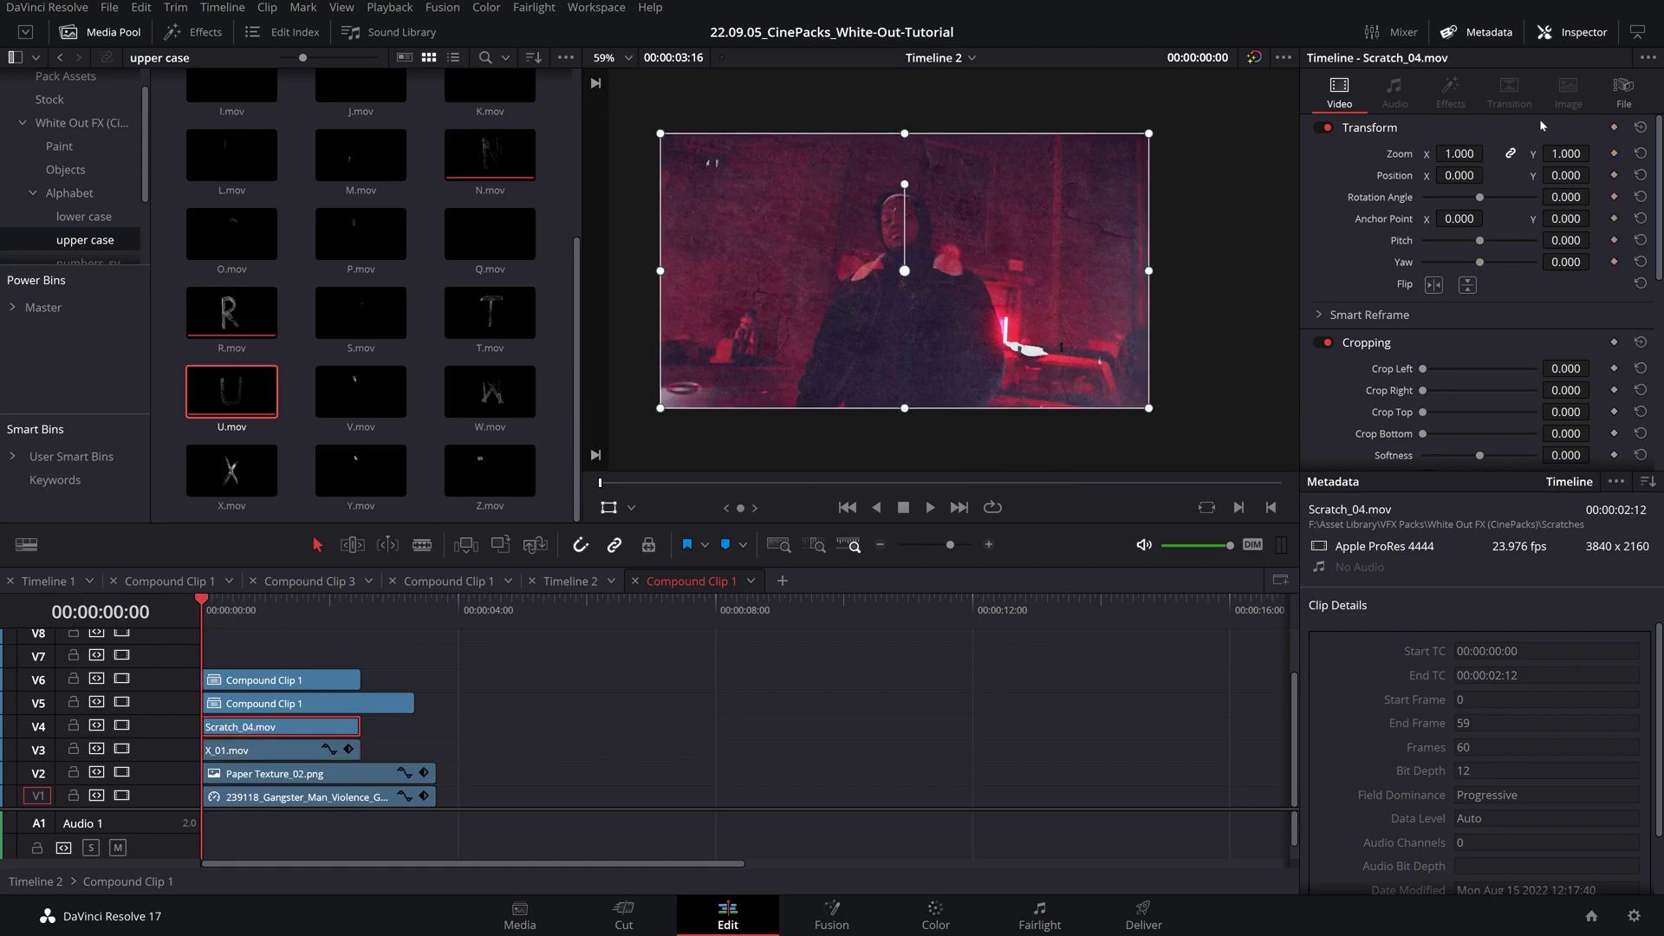
pyautogui.click(1615, 129)
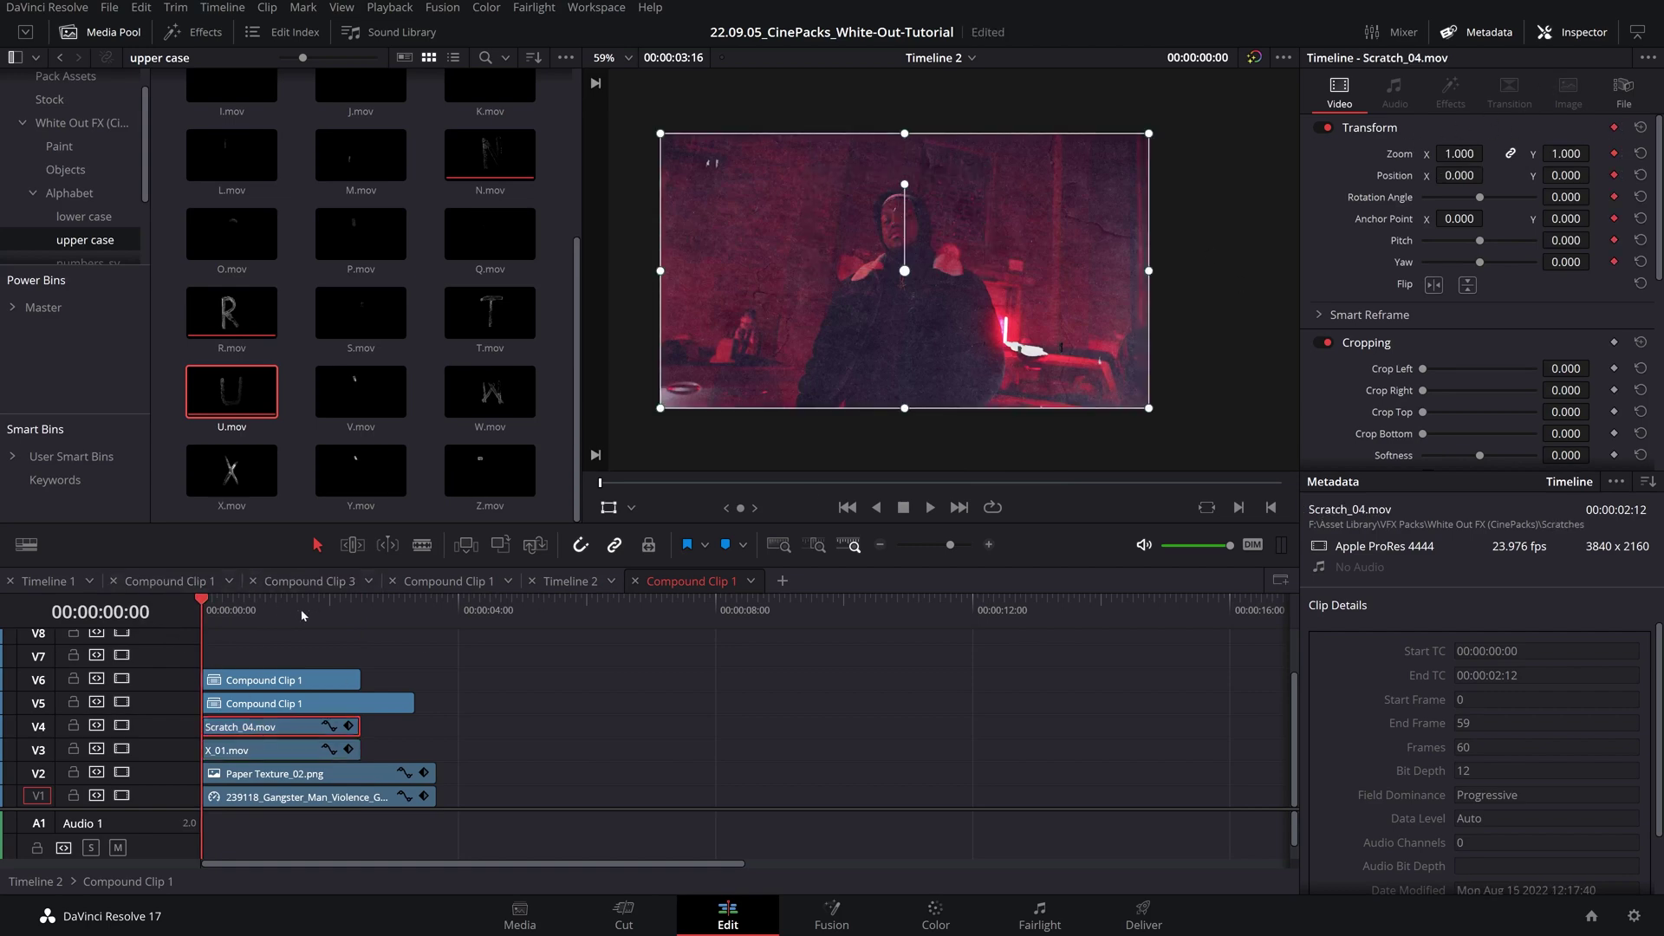
pyautogui.click(356, 611)
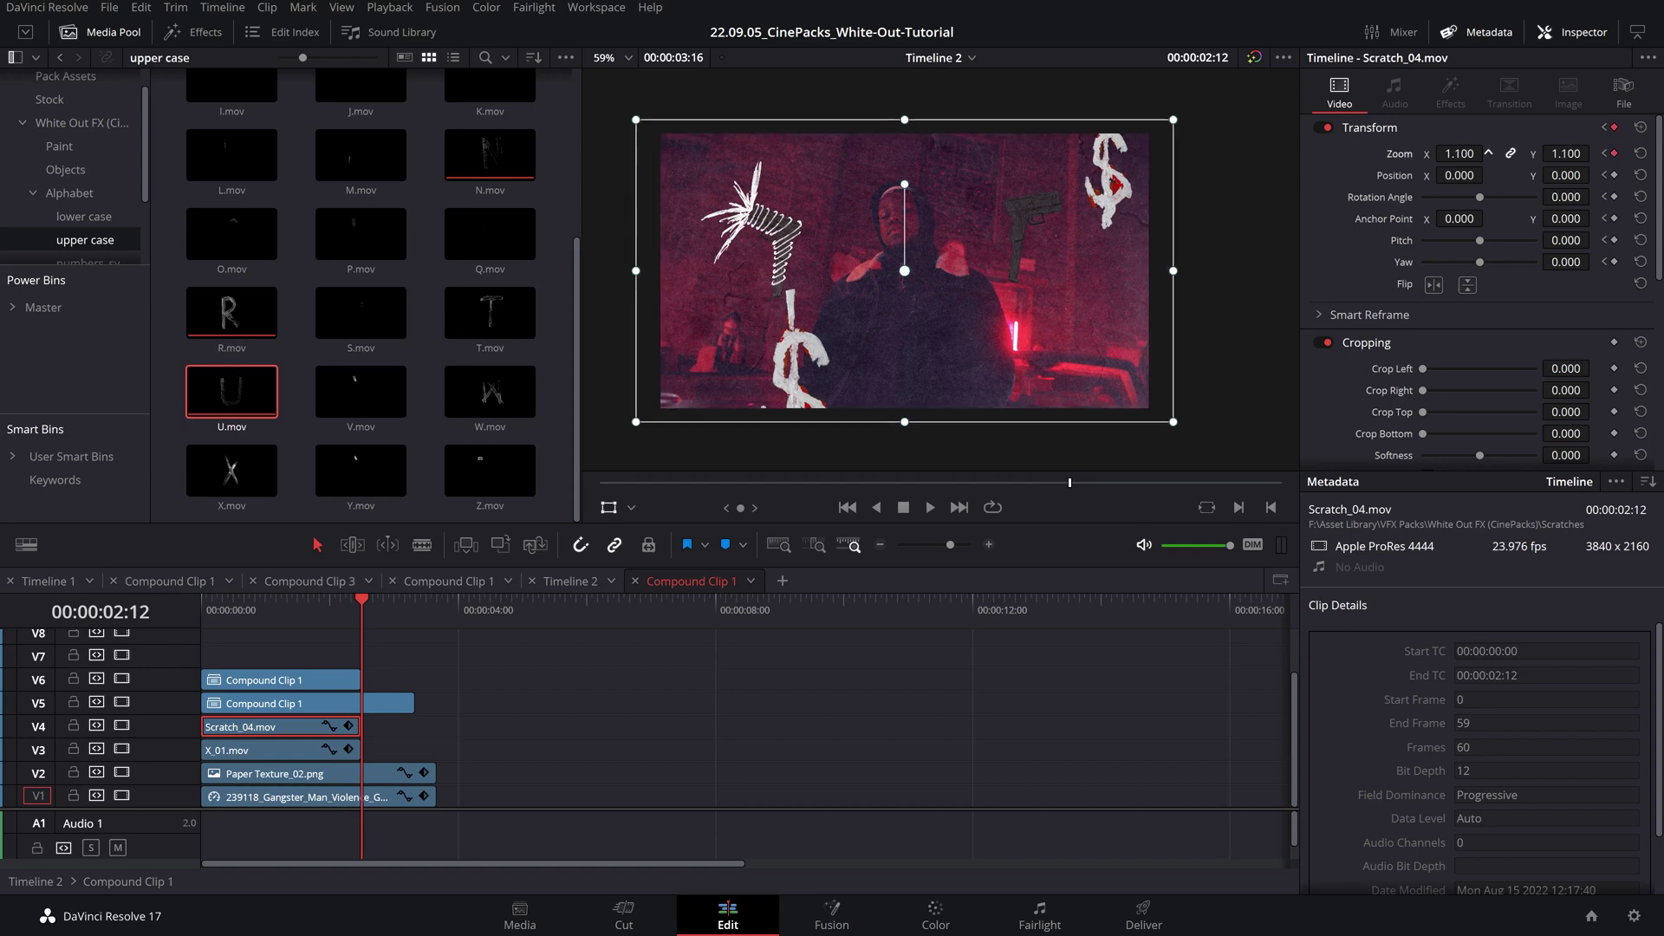
# - Keyframe the zoom of the Video 5 compound clip at 1.000 on the first frame and 1.060 on 00:00:02:12
pyautogui.press('Home')
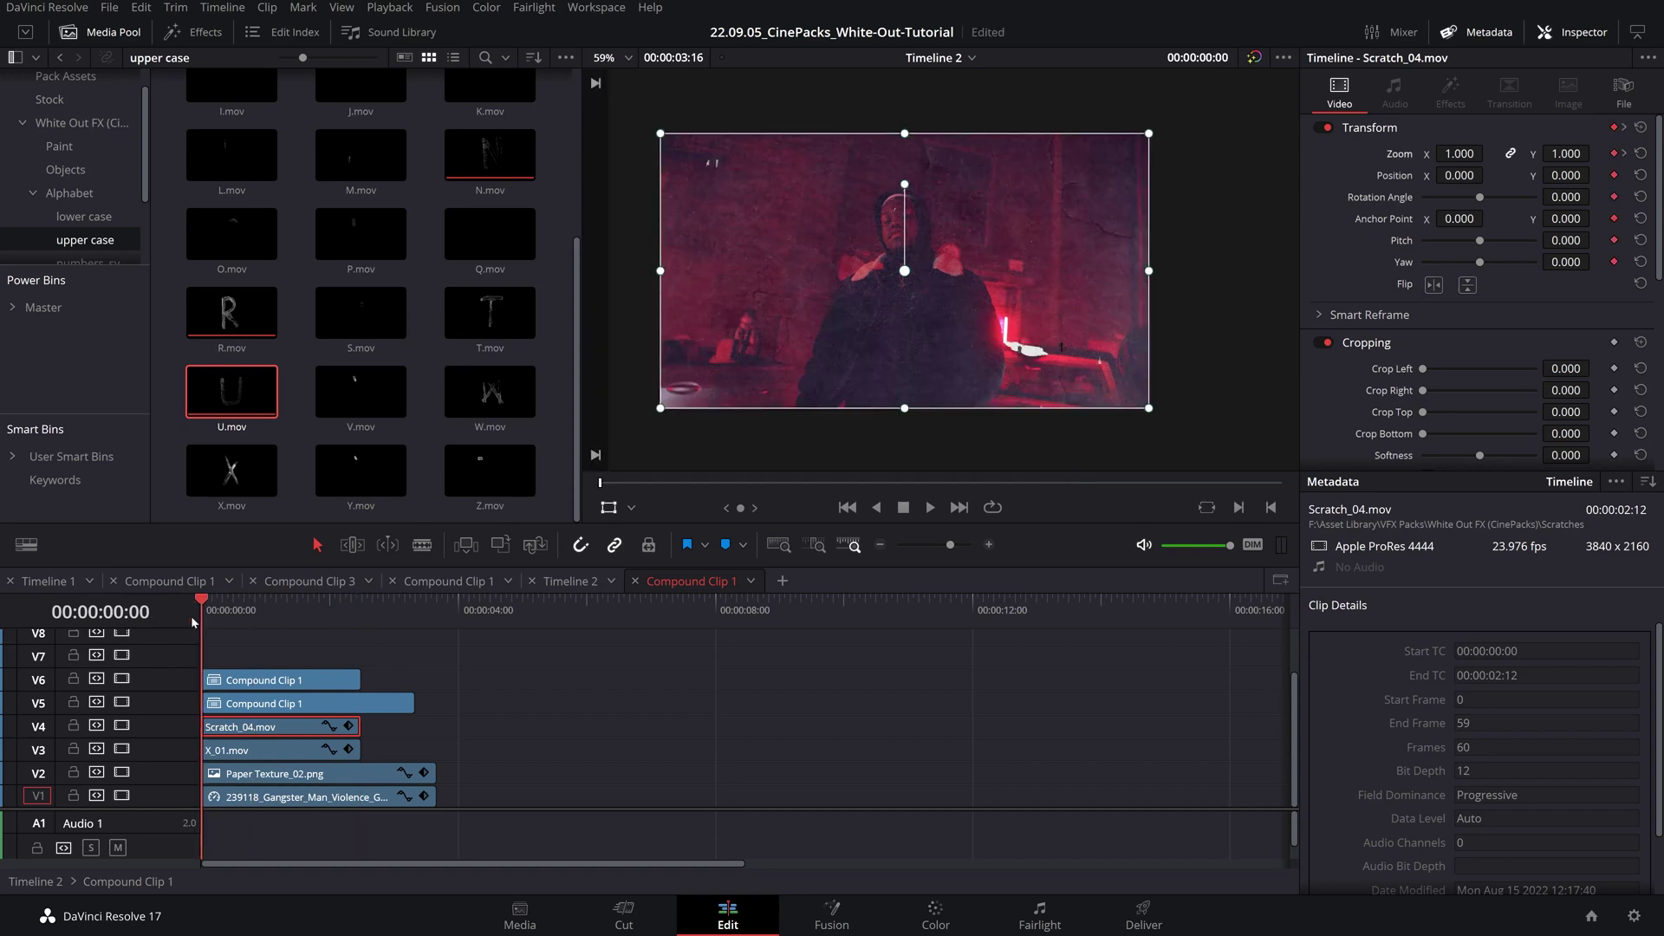
pyautogui.click(286, 703)
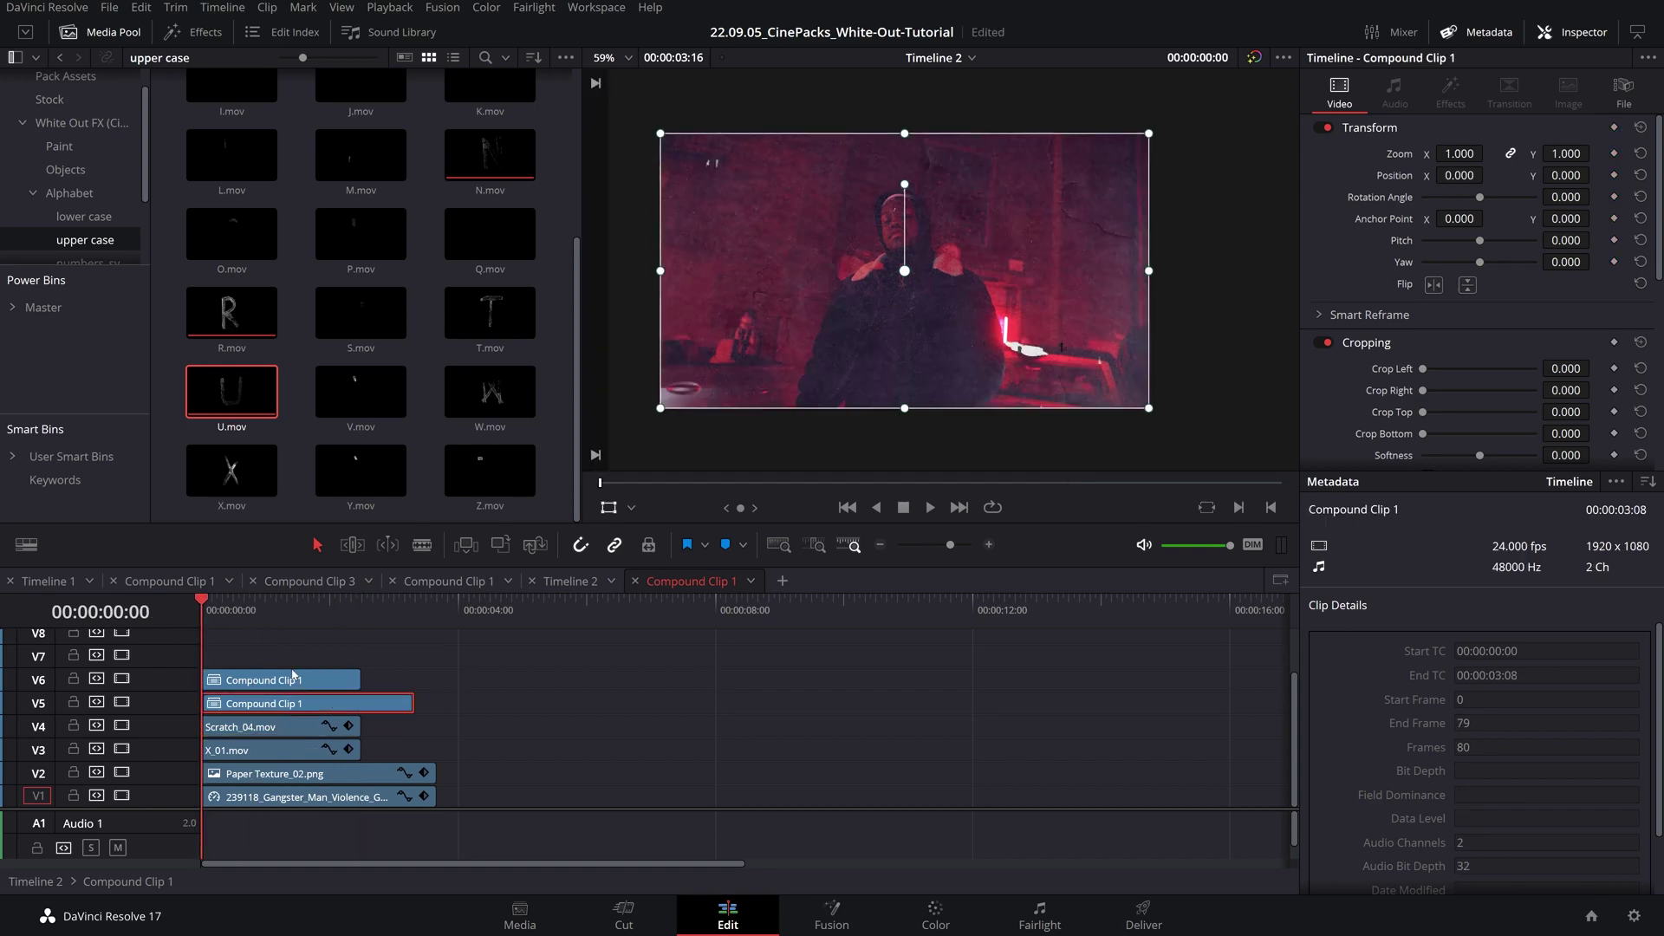
pyautogui.click(1614, 128)
pyautogui.press('space')
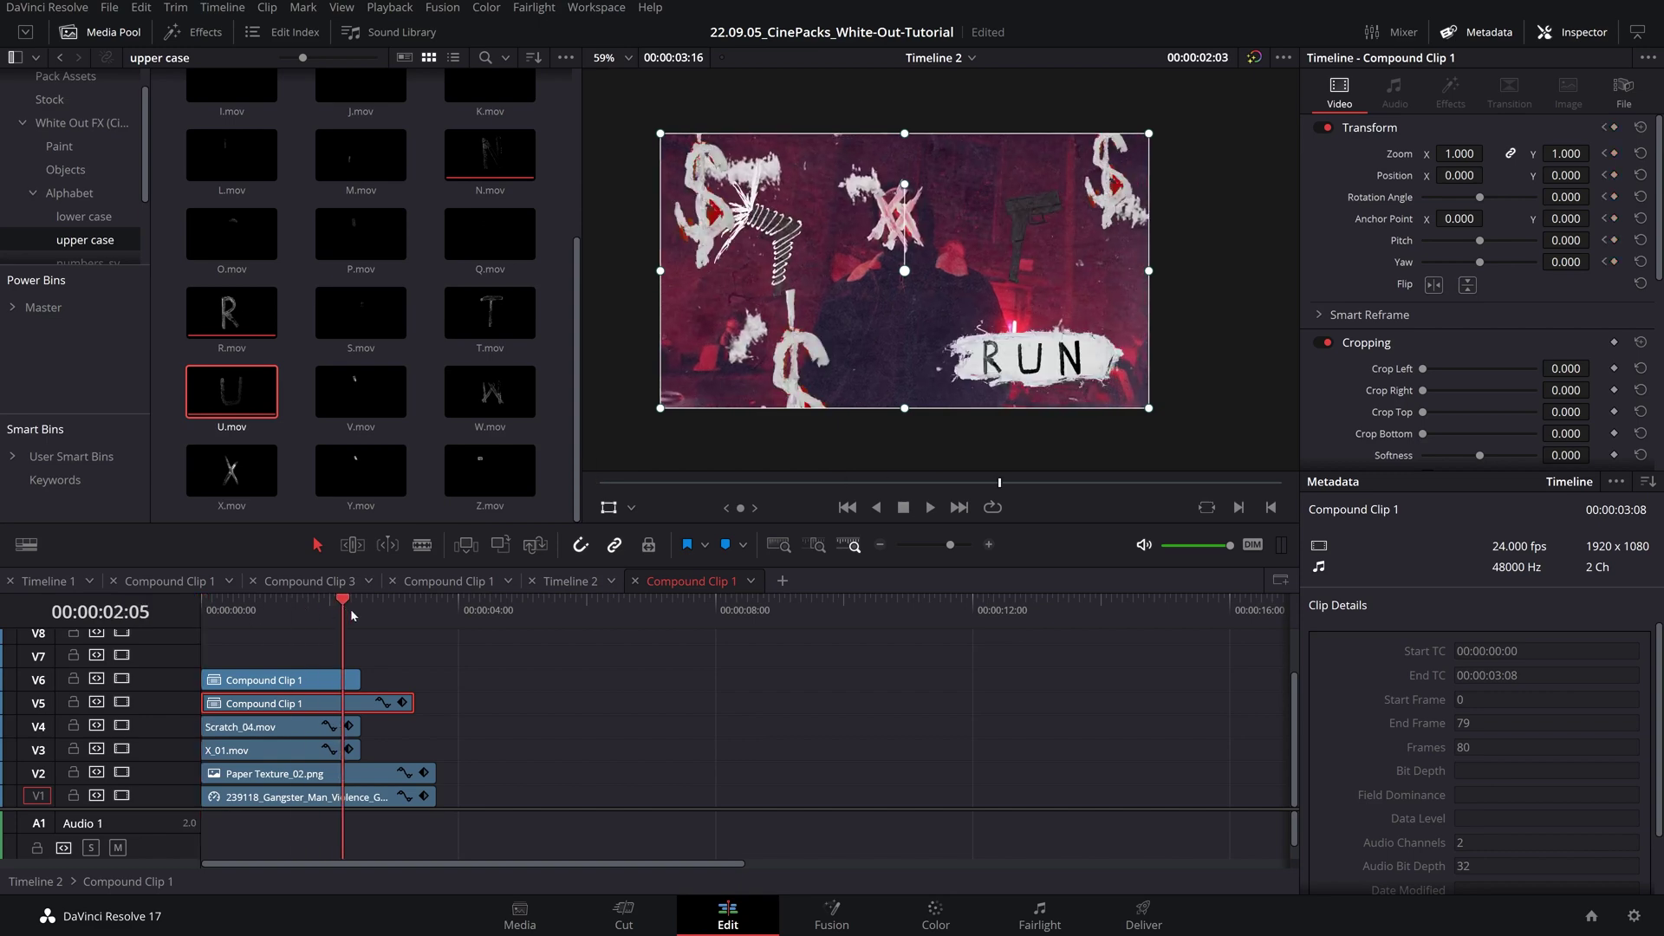
pyautogui.moveTo(1465, 153); pyautogui.dragTo(1488, 153)
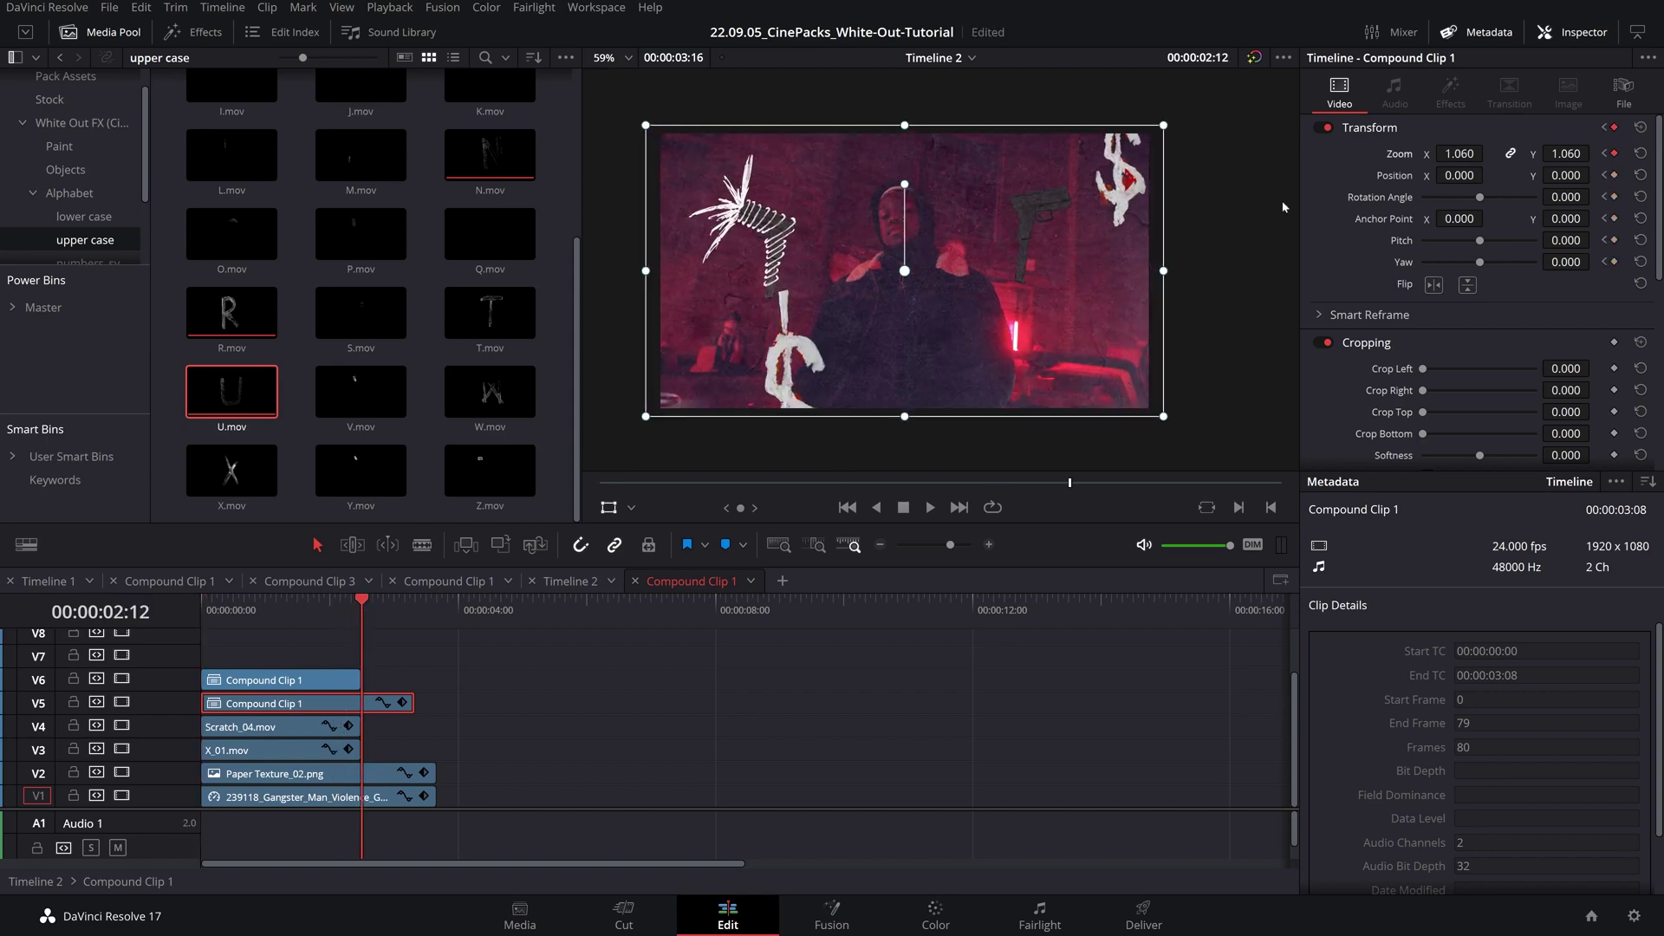
# - Keyframe the Video 6 RUN compound clip's zoom from 1.000 on the first frame to 1.080 at 00:00:02:11, nudging the lettering slightly up and left there
pyautogui.press('Home')
pyautogui.click(261, 681)
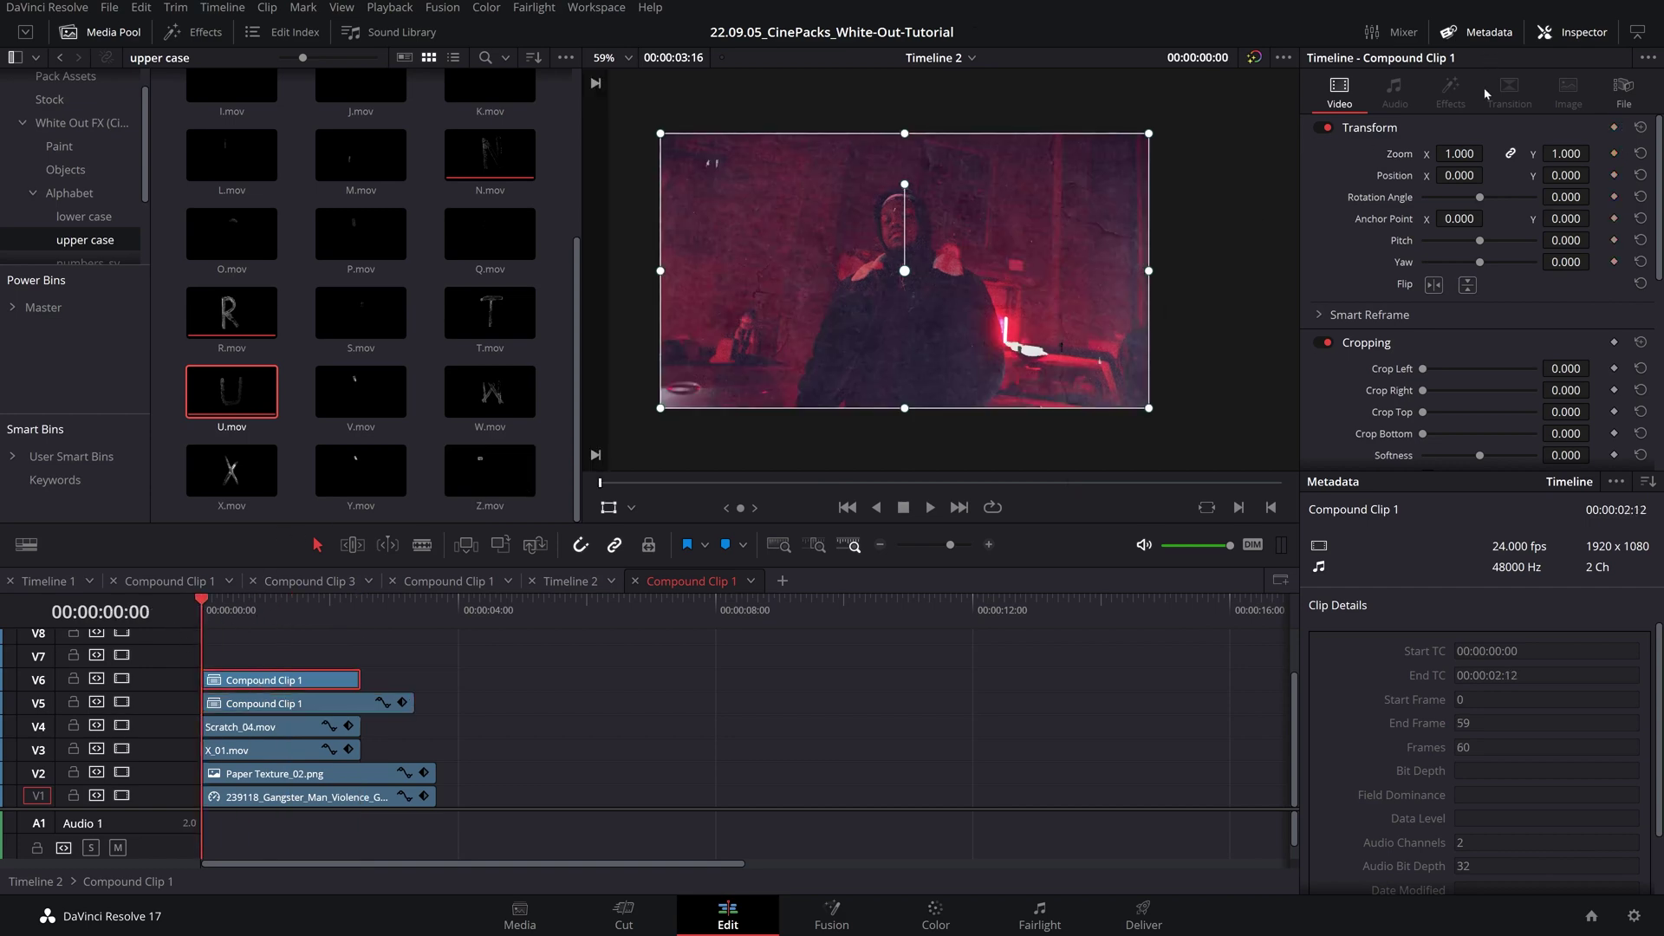
pyautogui.click(1614, 129)
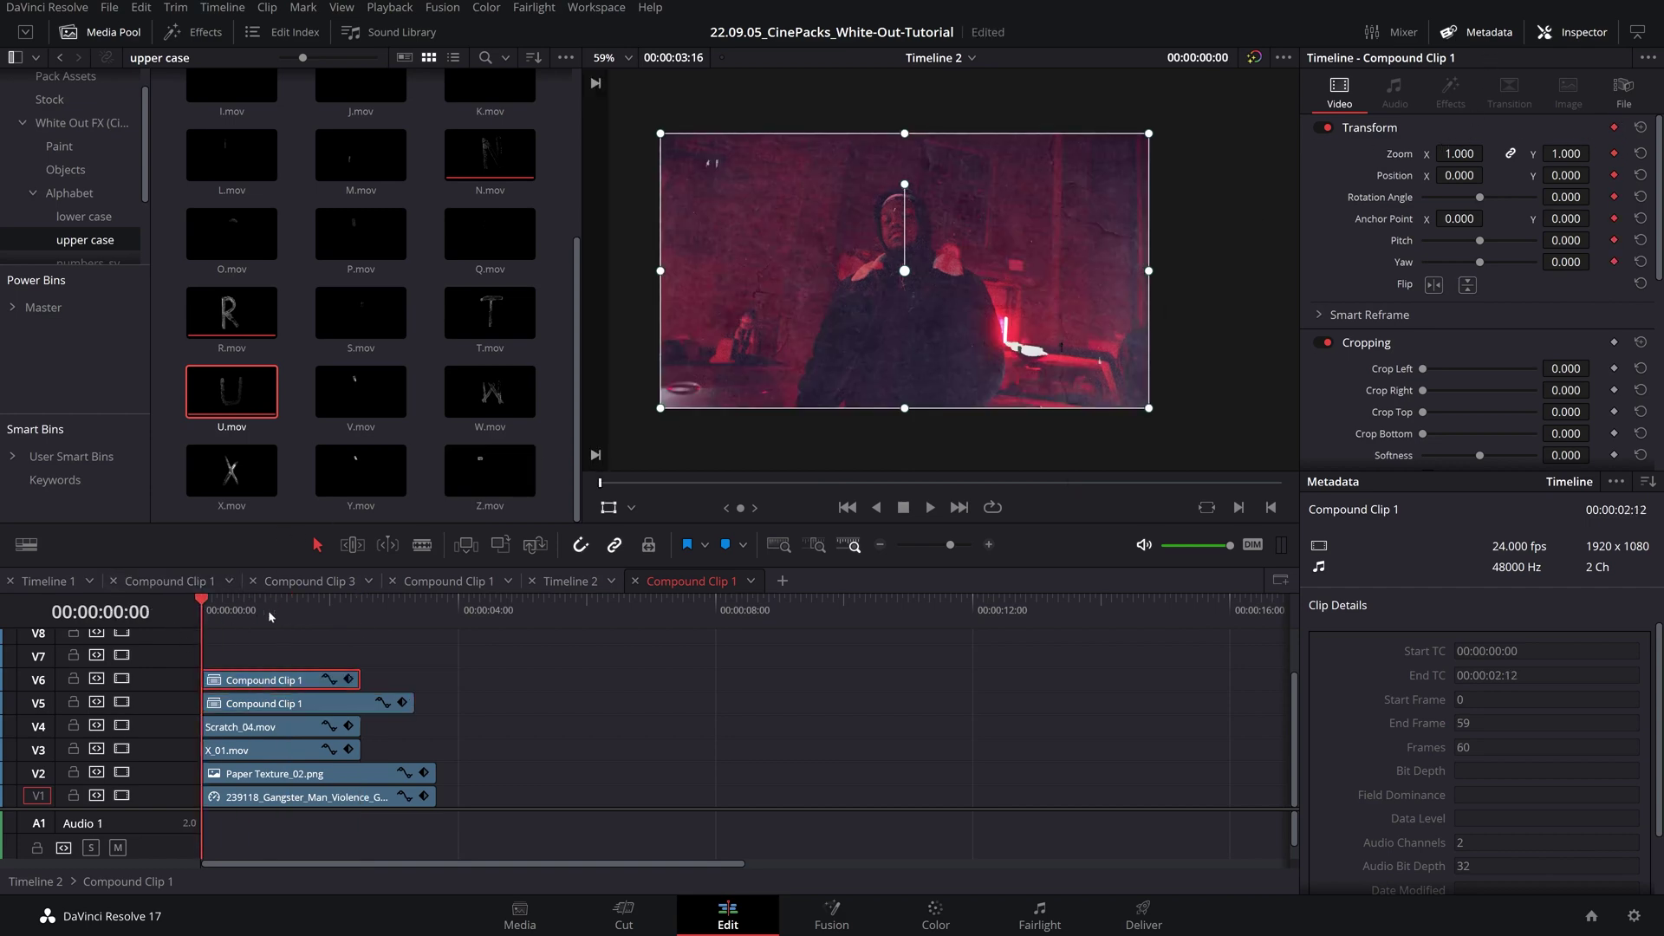
pyautogui.press('Down')
pyautogui.press('Left')
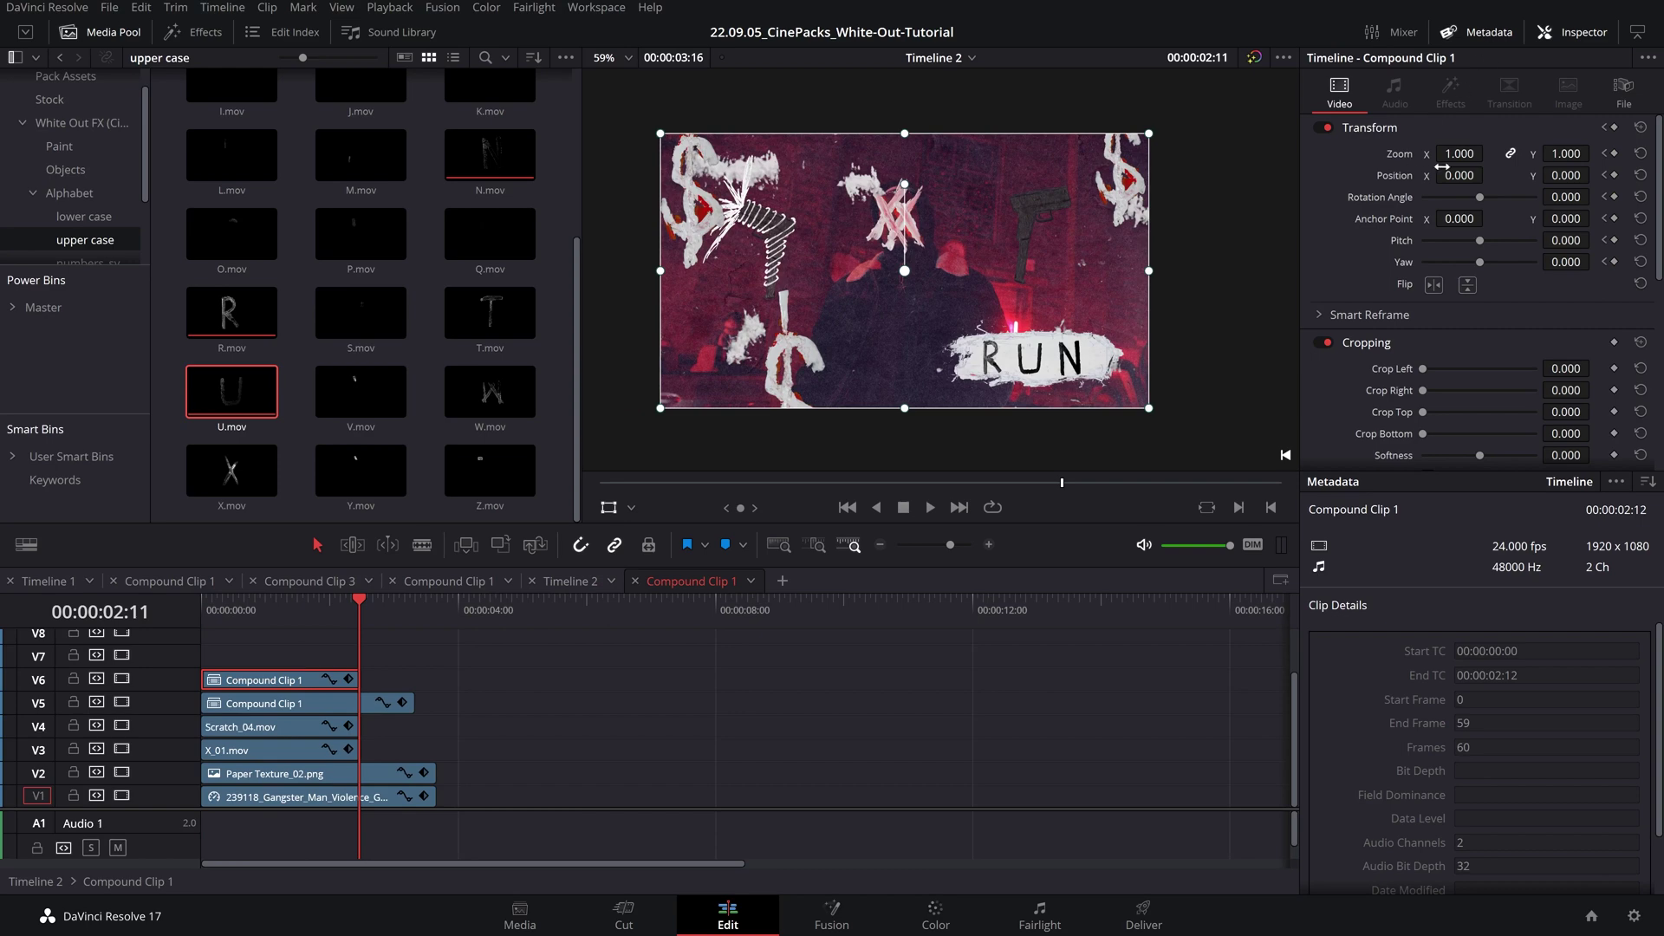
pyautogui.moveTo(1473, 154); pyautogui.dragTo(1479, 153)
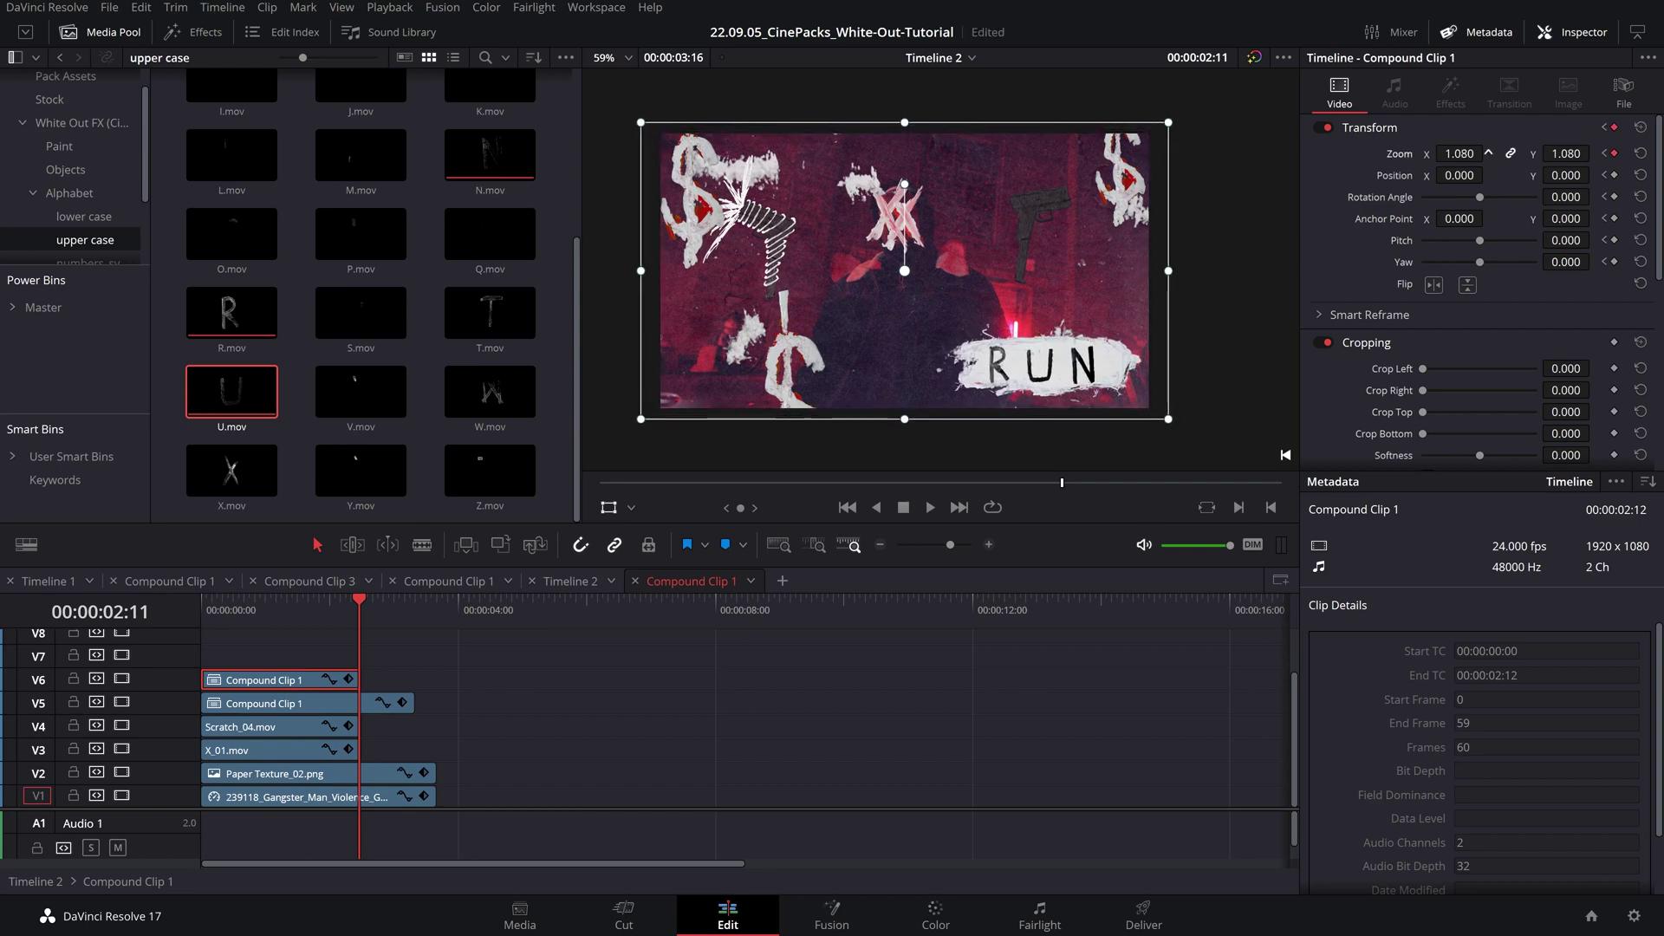
pyautogui.moveTo(1088, 371); pyautogui.dragTo(1082, 367)
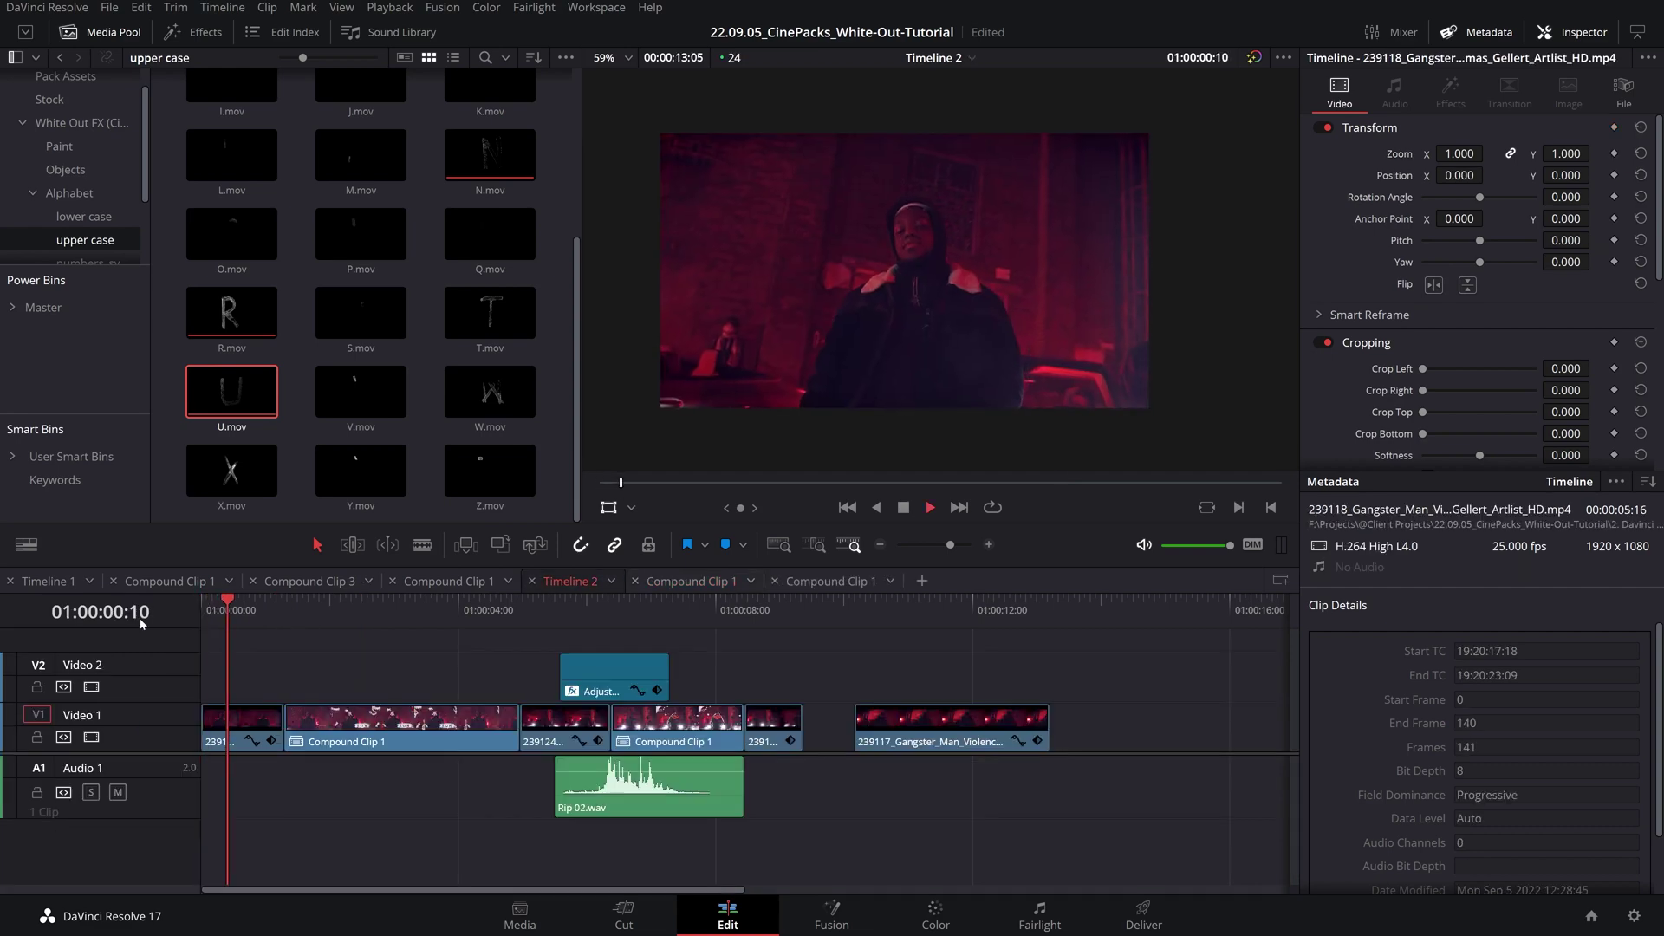
# - Duplicate the Video 2 adjustment clip over the first cut into Compound Clip 1 on Timeline 2 and play the sequence
pyautogui.moveTo(608, 672); pyautogui.dragTo(286, 674)
pyautogui.press('space')
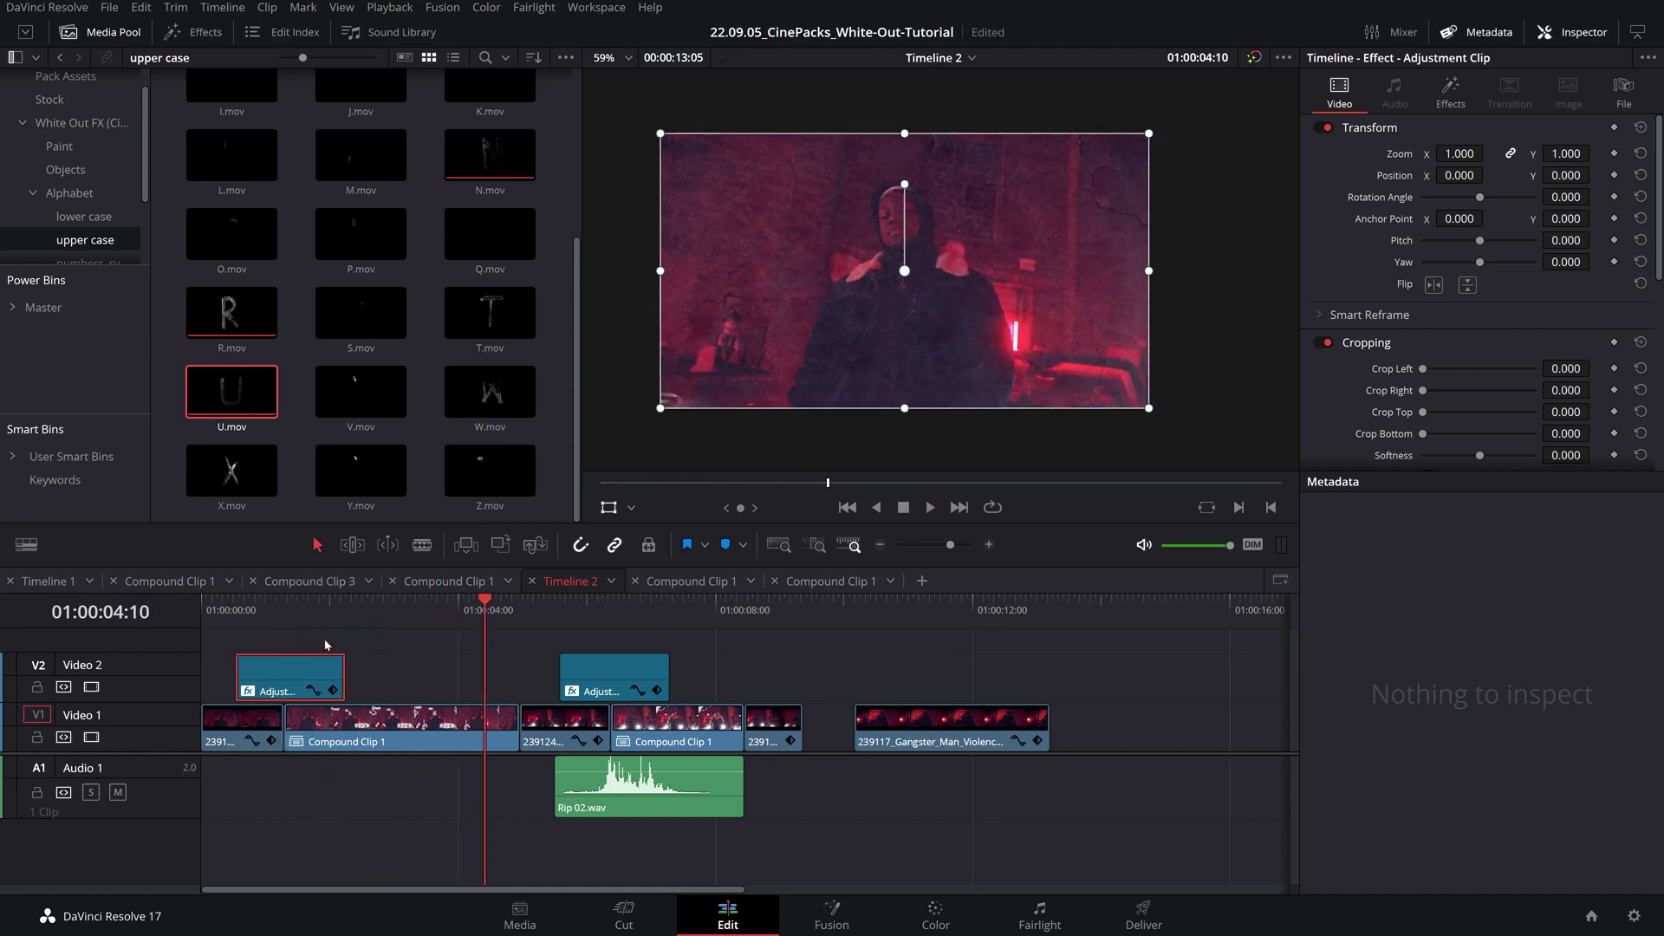
pyautogui.press('space')
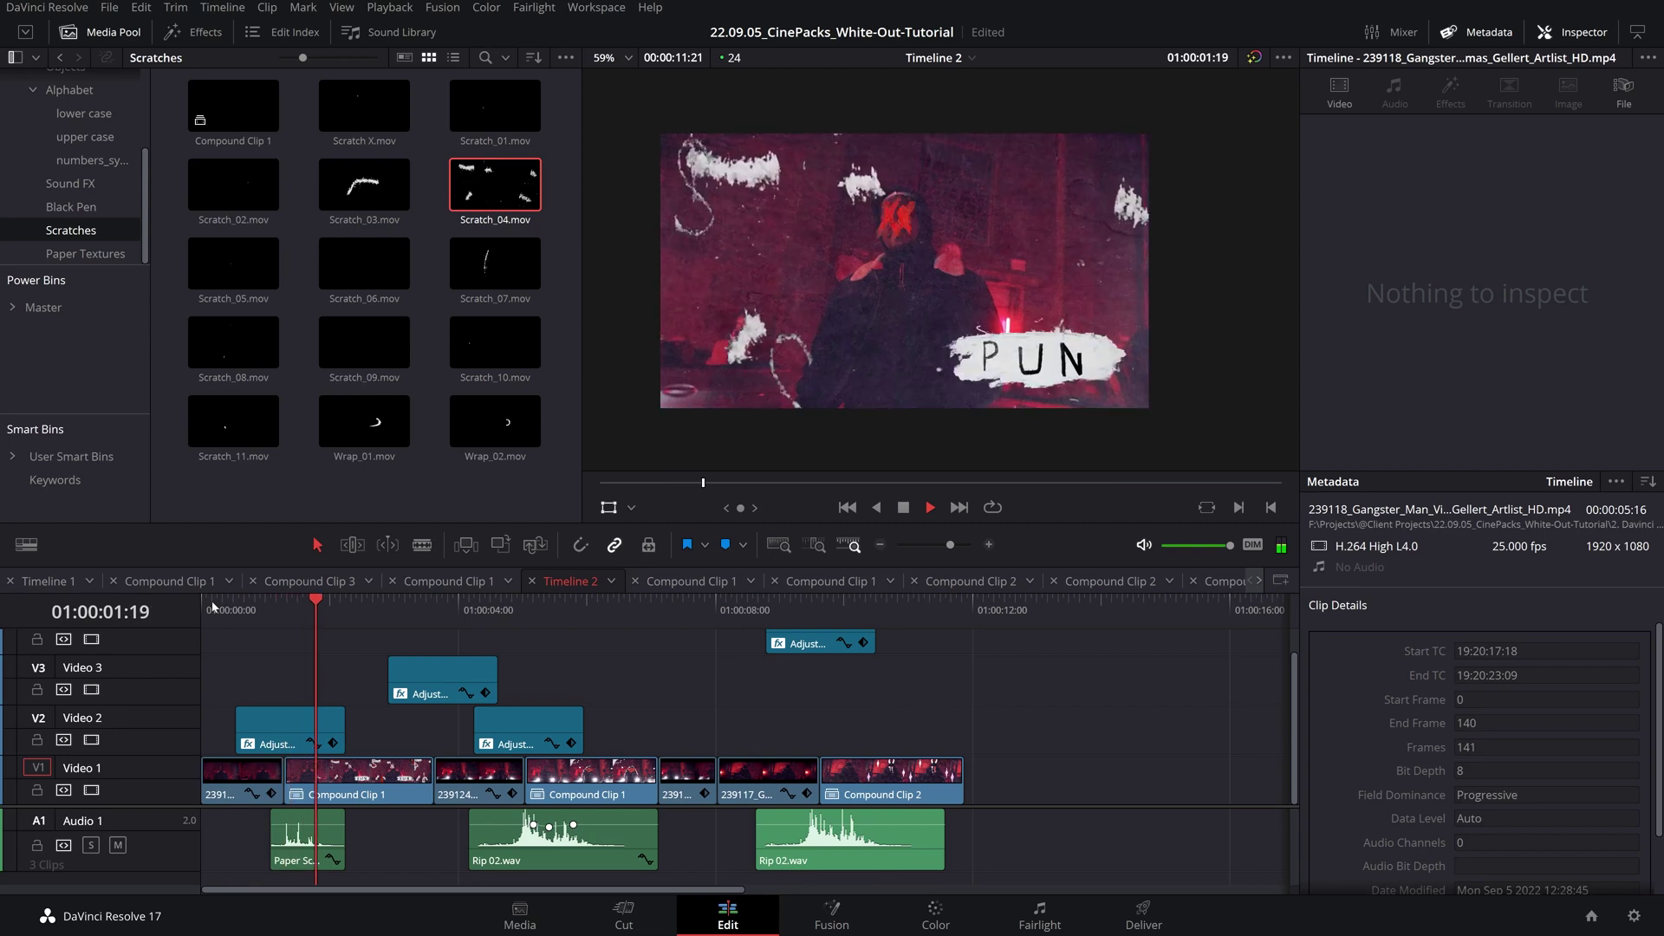